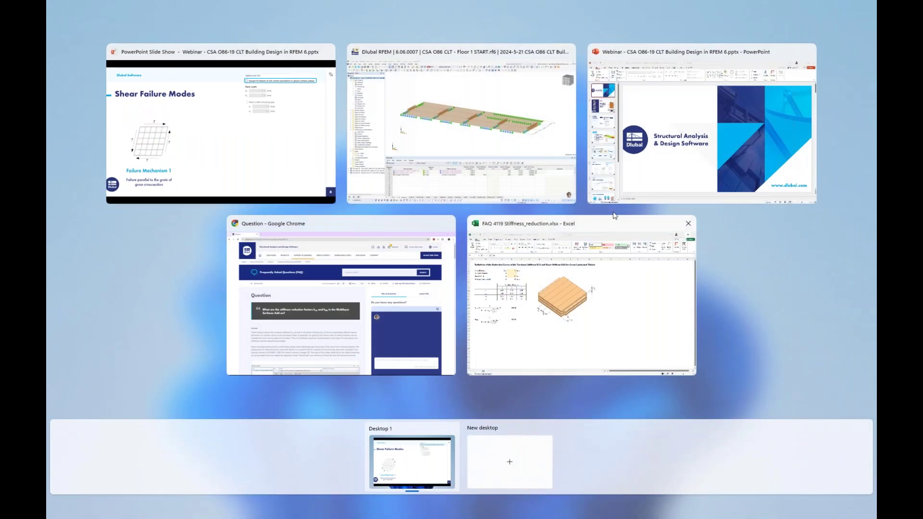
Switch to RFEM and review the model's base data, including the active add-ons and the load combination standard groups
click(555, 150)
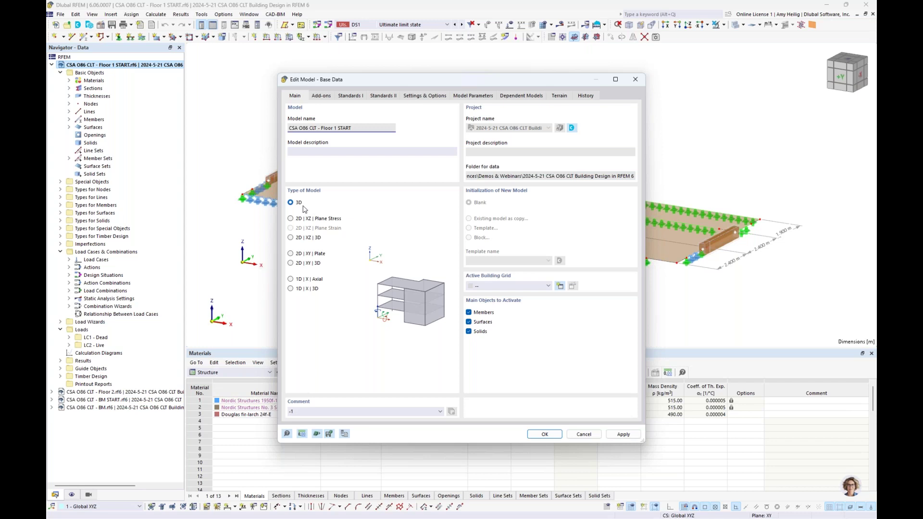
click(321, 96)
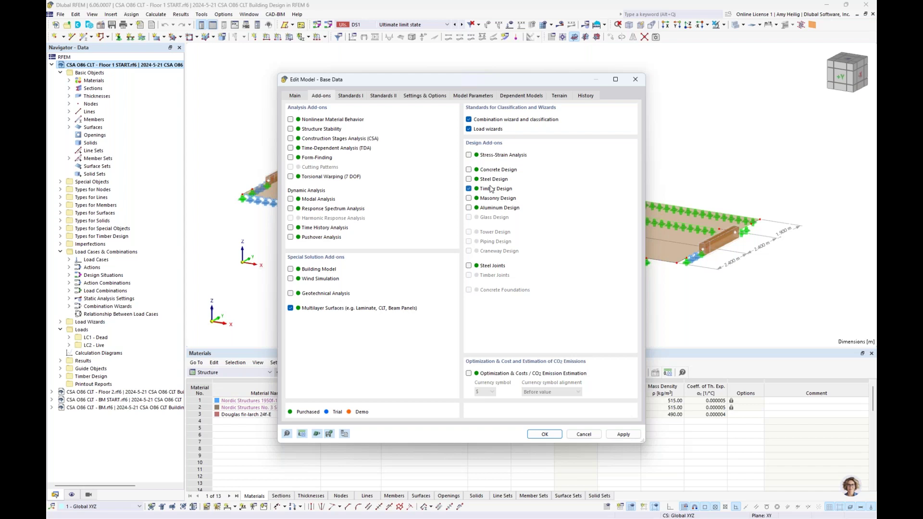
click(355, 97)
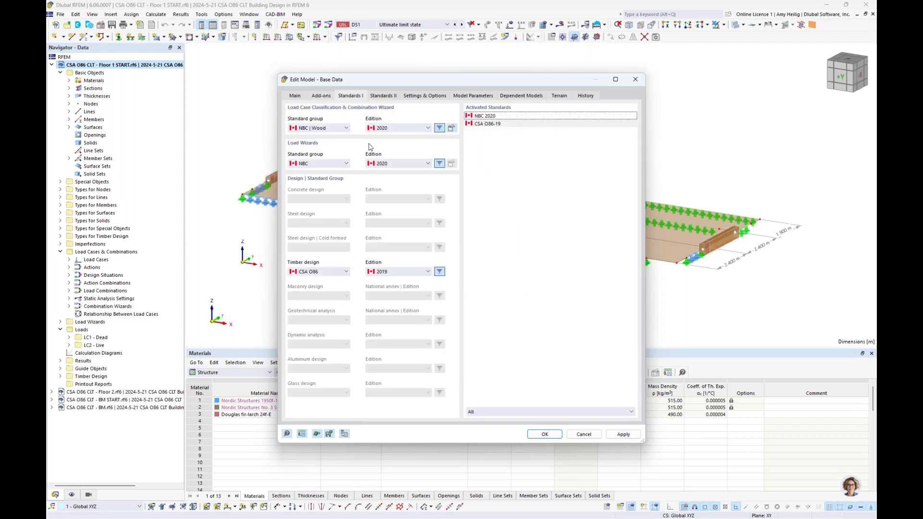
click(346, 128)
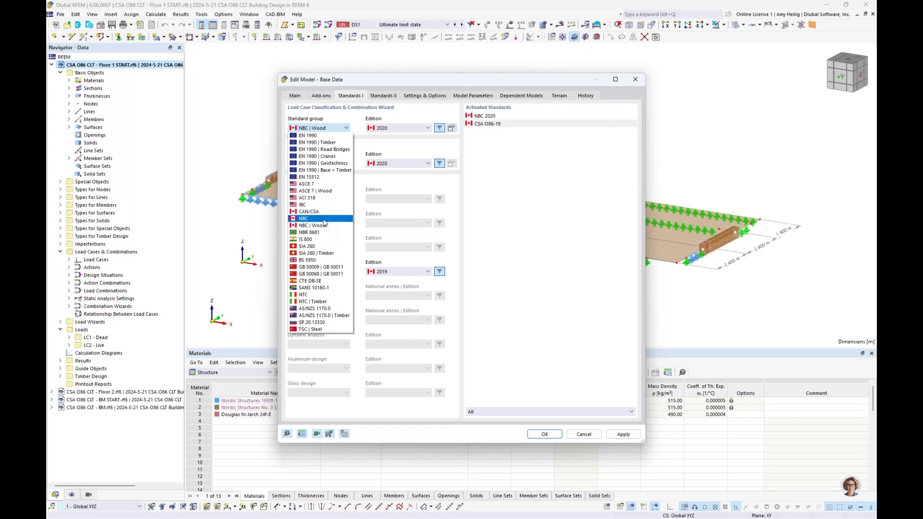
click(442, 188)
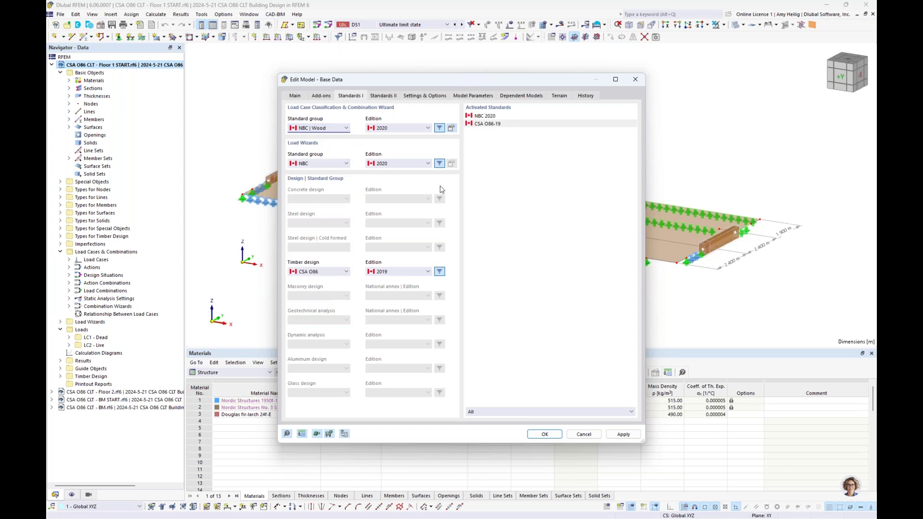
Examine the creep factor options in the NBC Wood 2020 combination wizard settings and leave them without applying changes
click(451, 128)
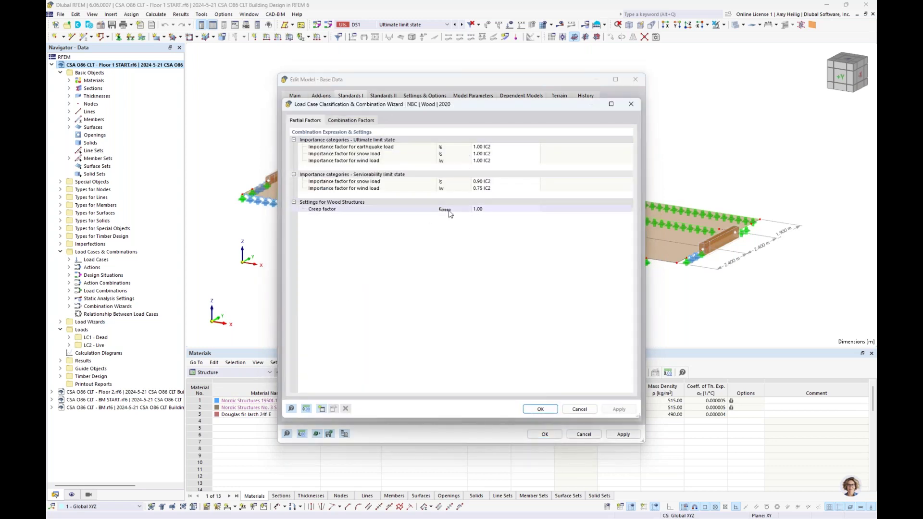
click(478, 209)
click(490, 209)
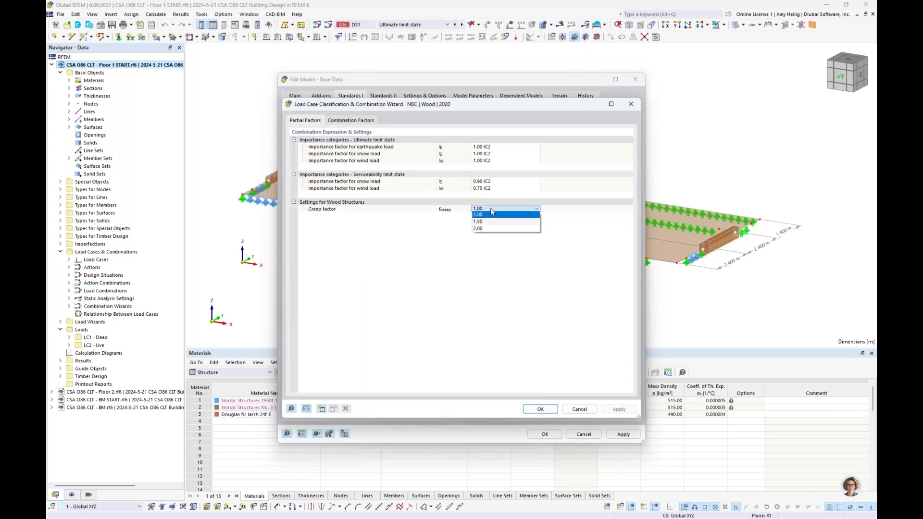
click(521, 283)
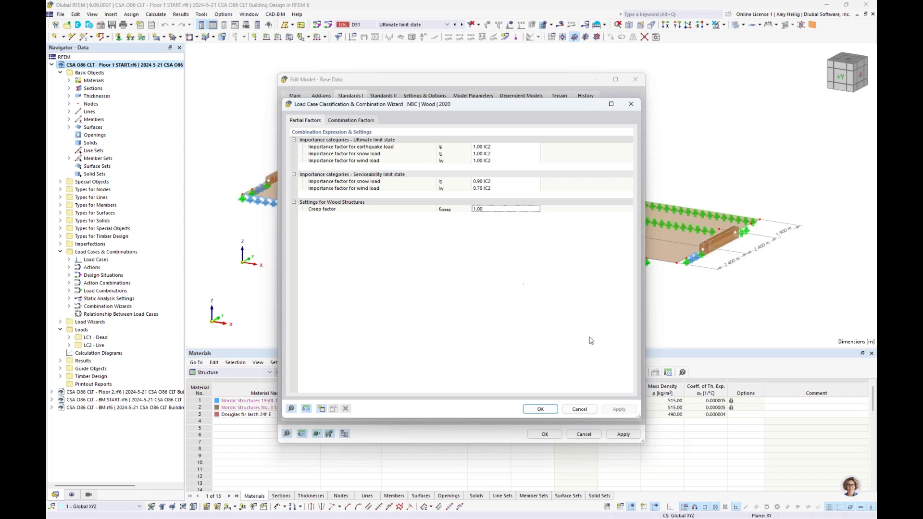
click(580, 409)
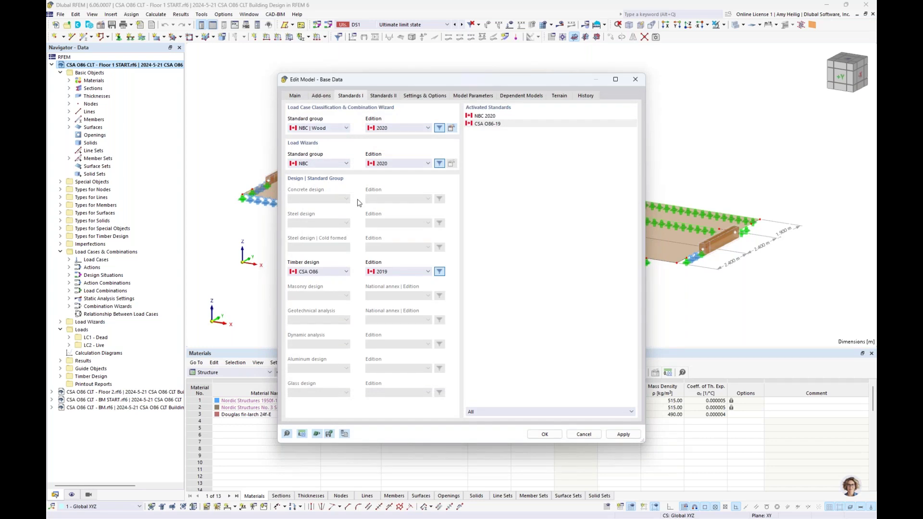
Review the available timber design standards and unit templates, and close the base data without applying changes
click(334, 273)
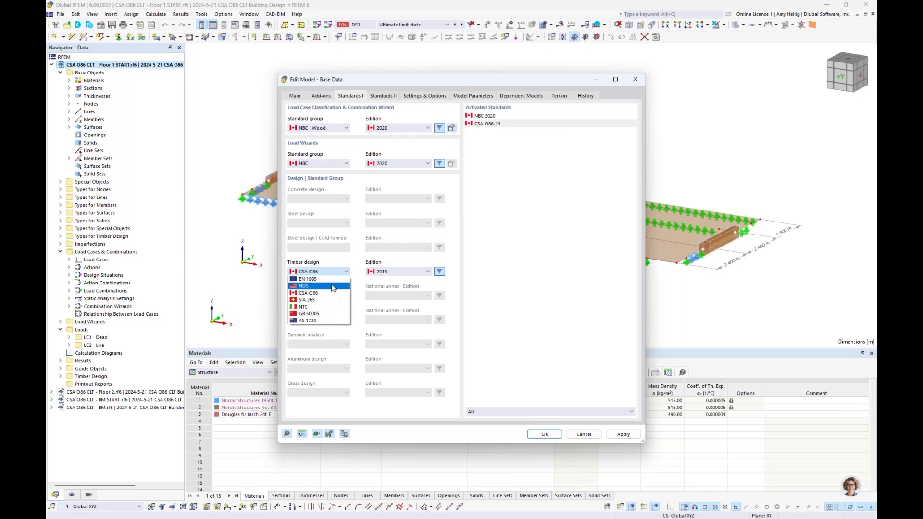
click(522, 304)
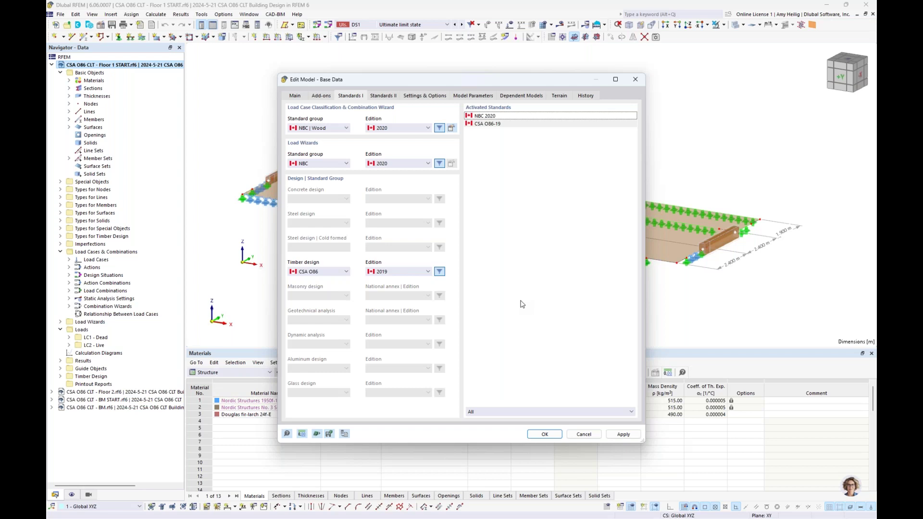
click(302, 434)
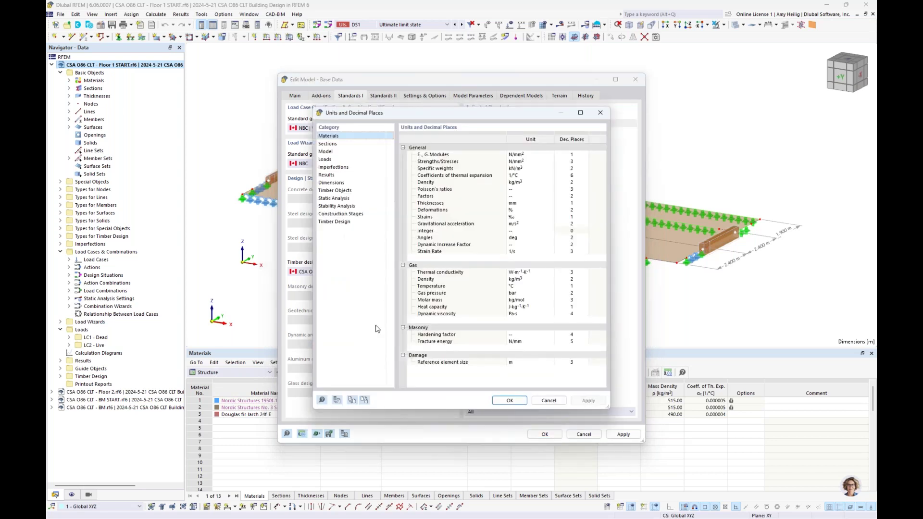
click(352, 401)
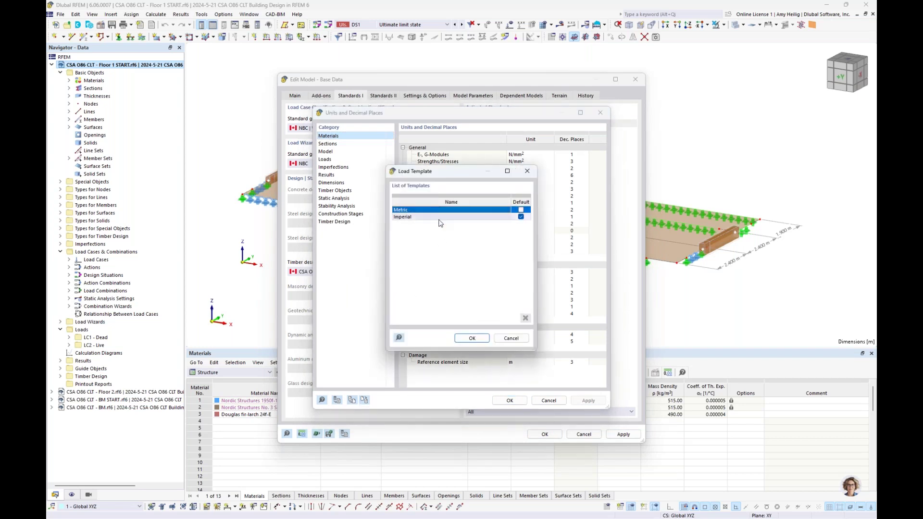
click(509, 338)
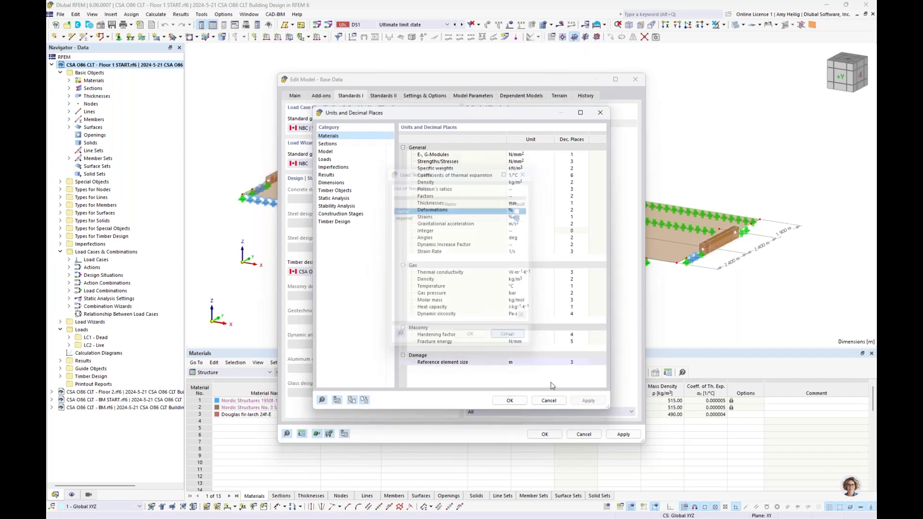
click(552, 401)
click(584, 435)
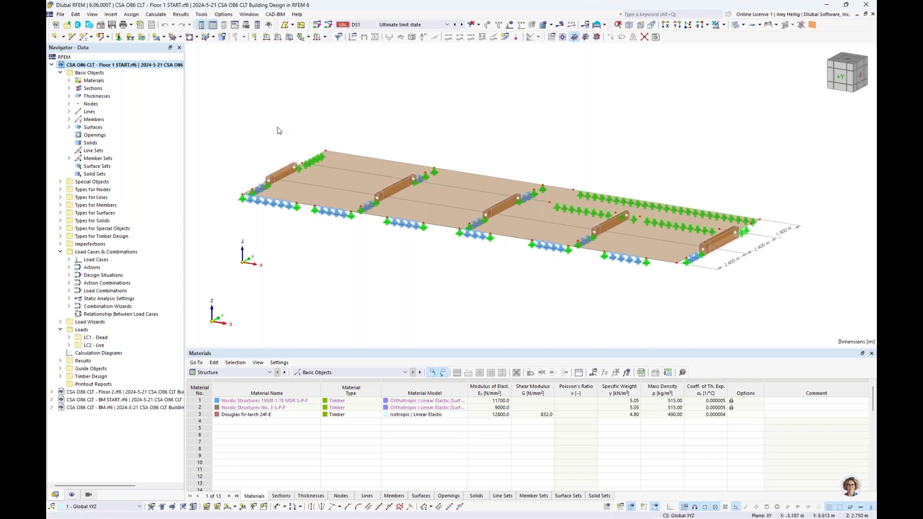
Start a new rectangular surface and create a new thickness of type Layers for it
click(164, 38)
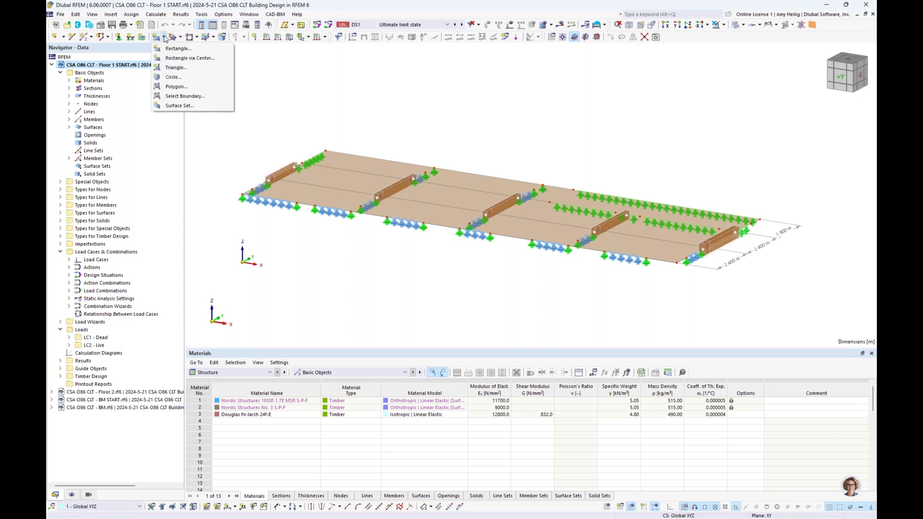
click(168, 50)
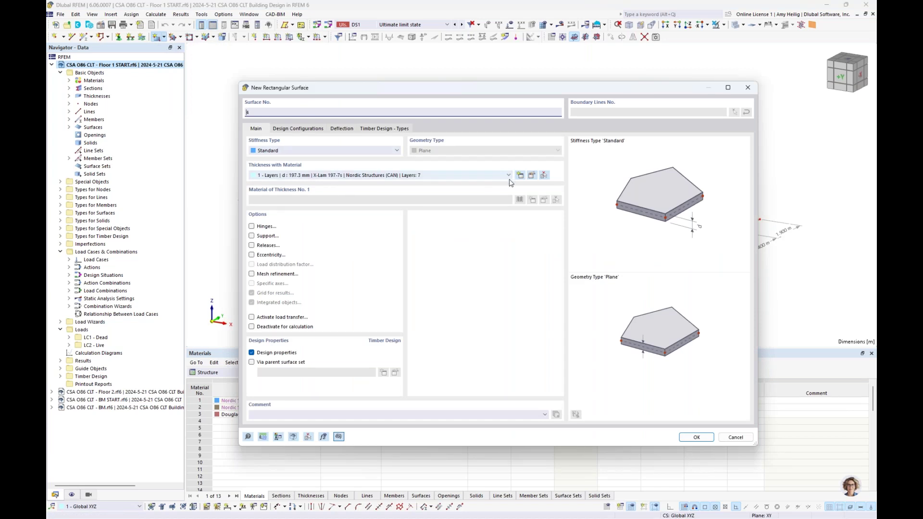
click(531, 176)
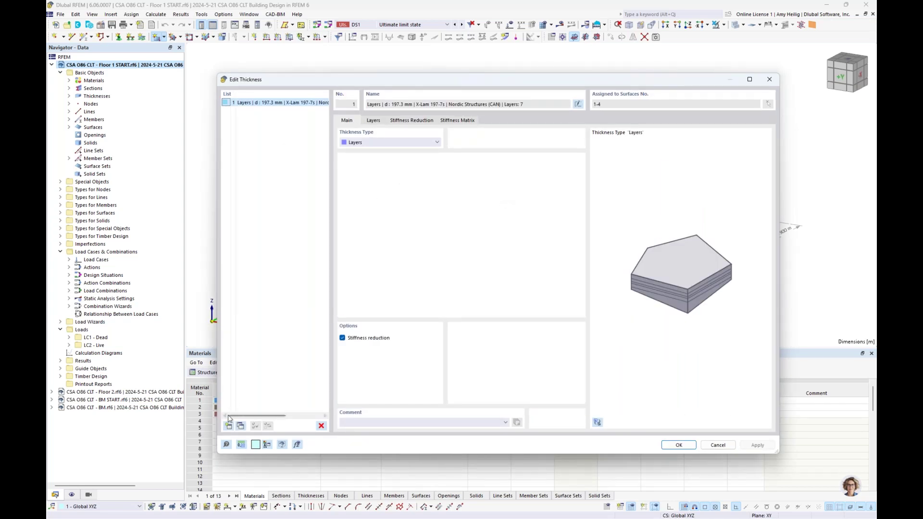
click(228, 426)
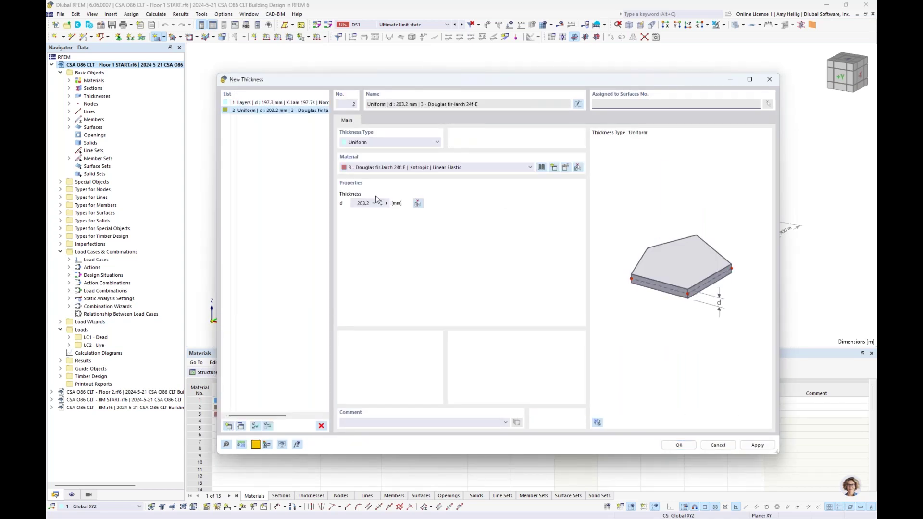
click(385, 143)
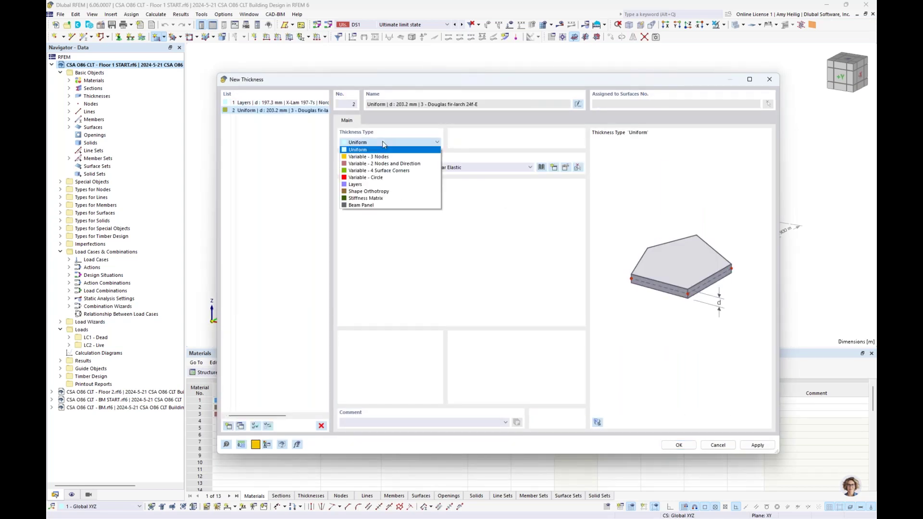
click(366, 186)
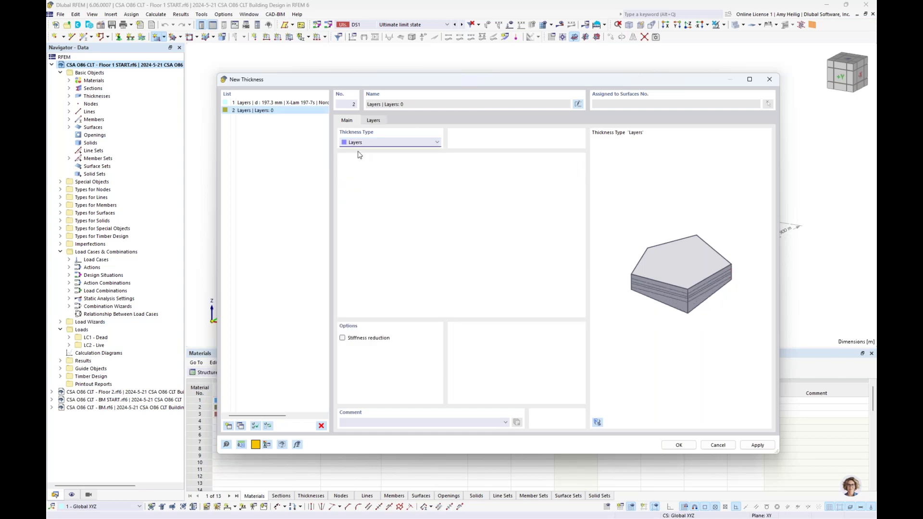
Create a new material for layer 1 of the thickness and open the material library for it
click(374, 121)
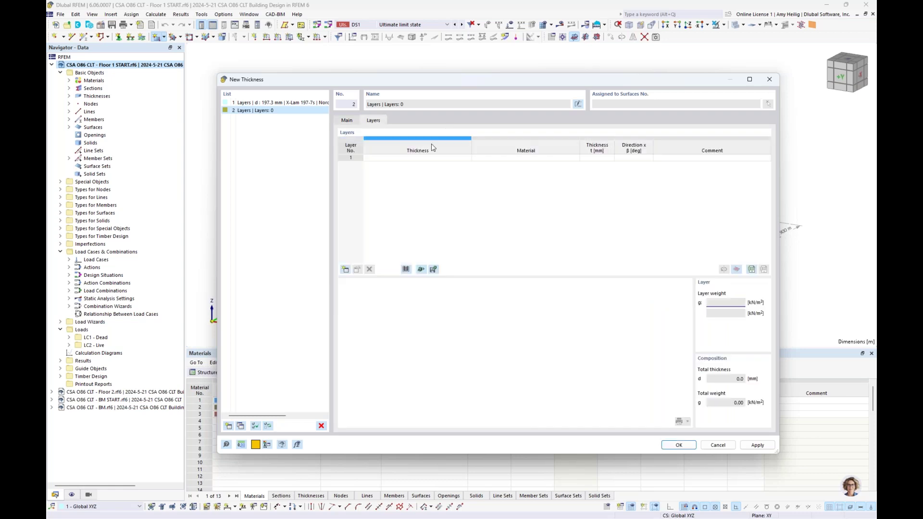
click(515, 159)
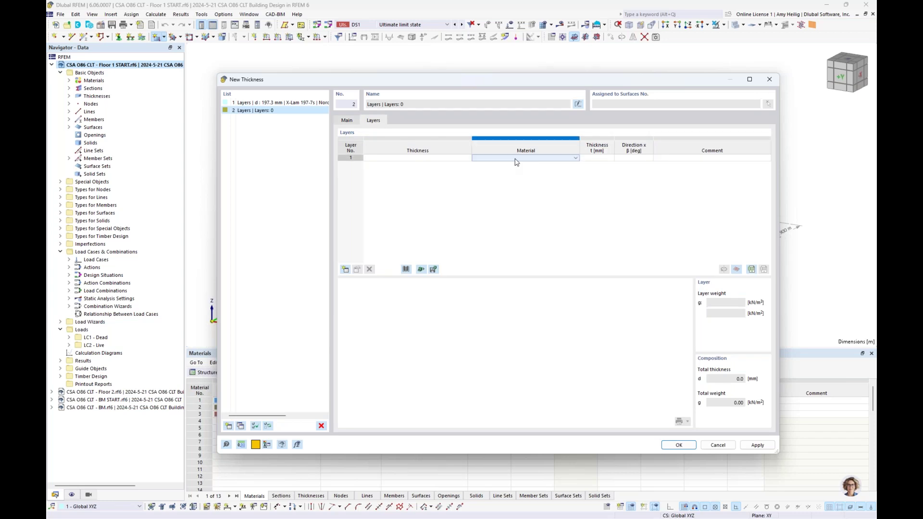
click(574, 158)
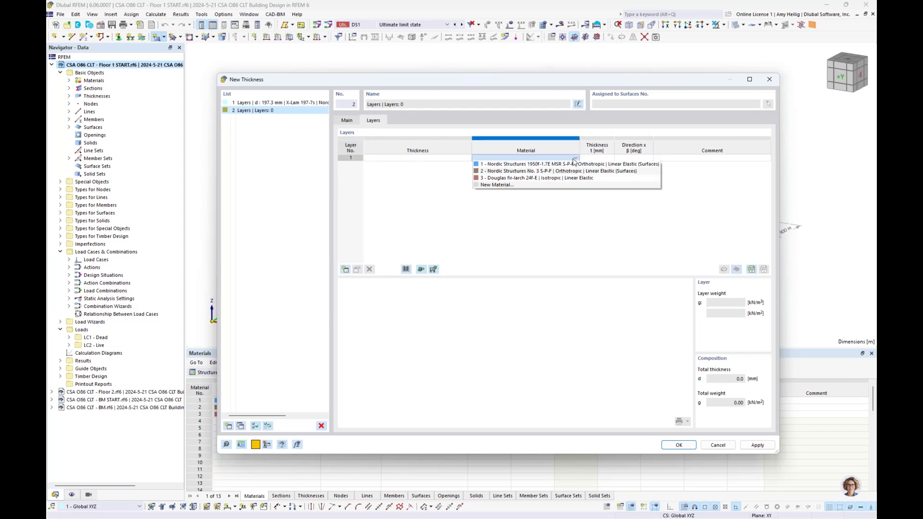
click(558, 185)
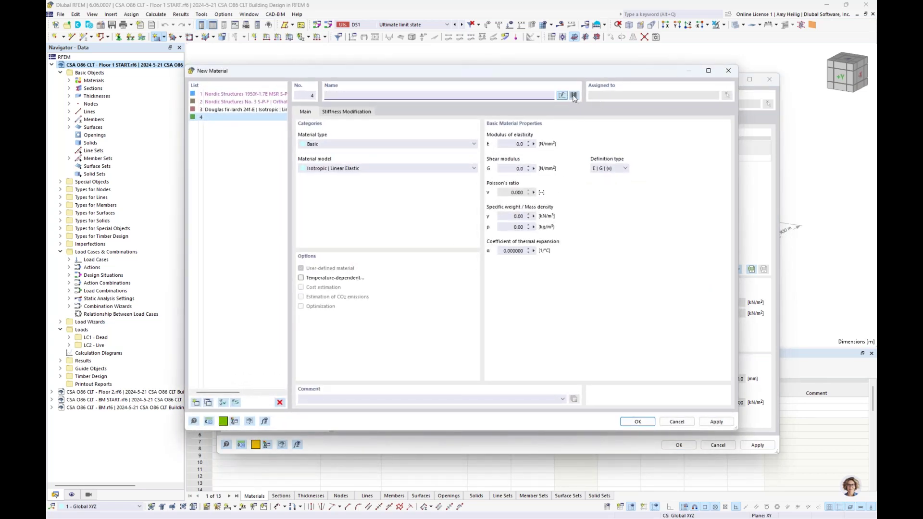
click(573, 97)
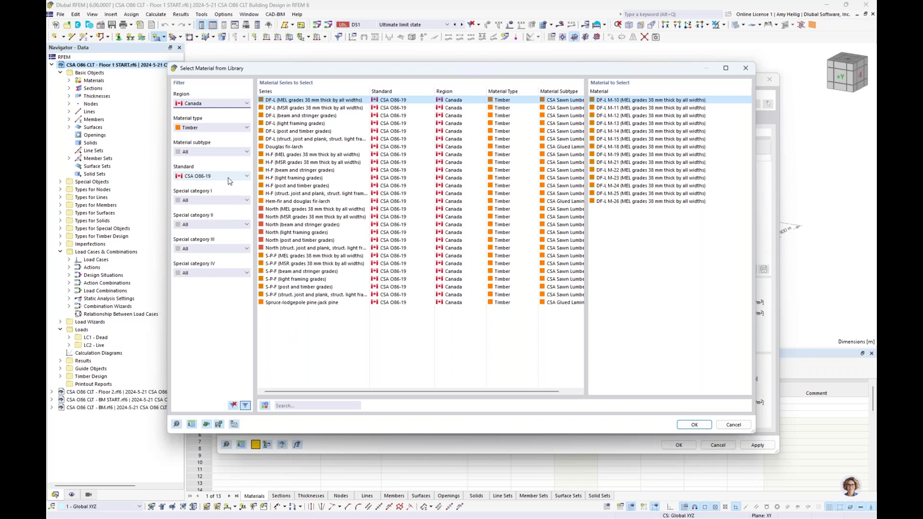
Load DF-L SS from the CSA O86-19 structural joist and plank, light framing and stud timber series as the new material
click(209, 177)
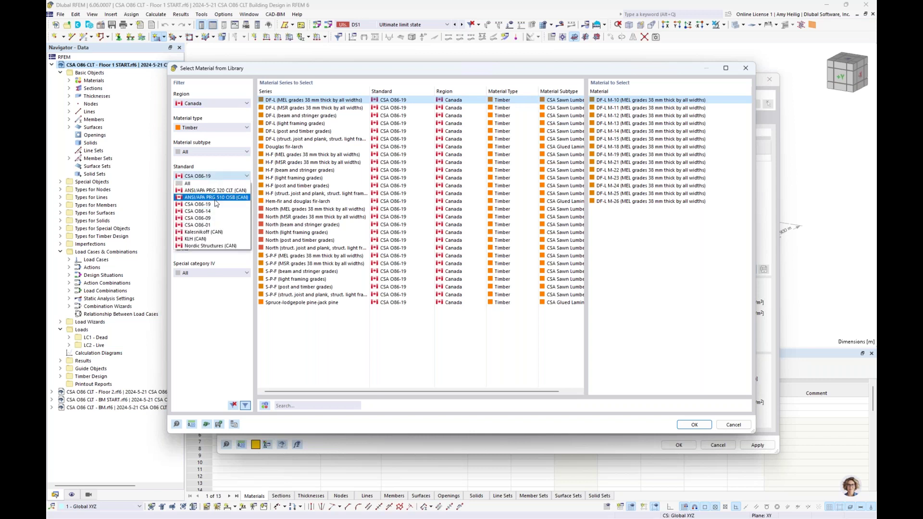
click(225, 175)
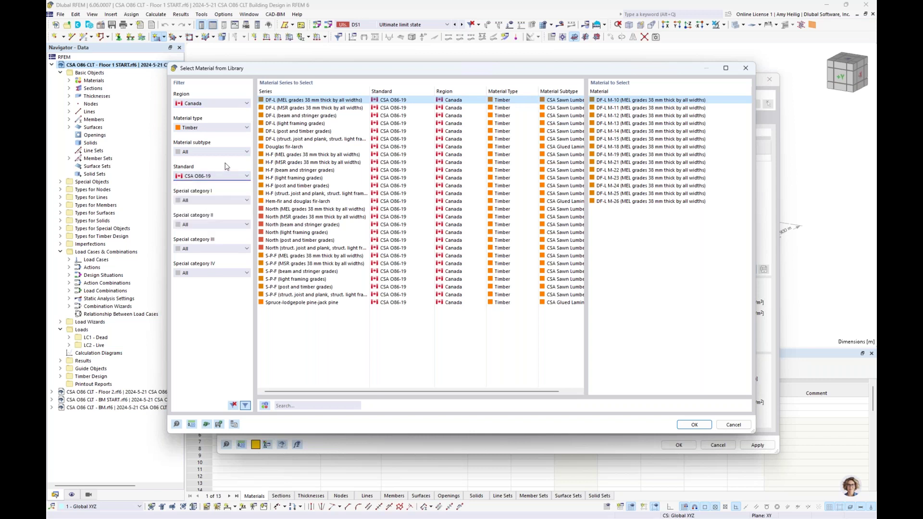
click(283, 107)
click(285, 116)
click(285, 124)
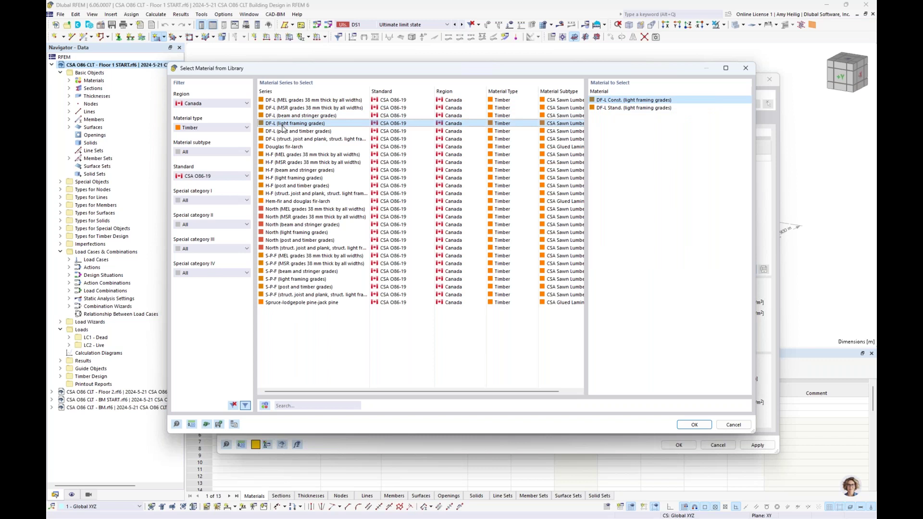
click(286, 132)
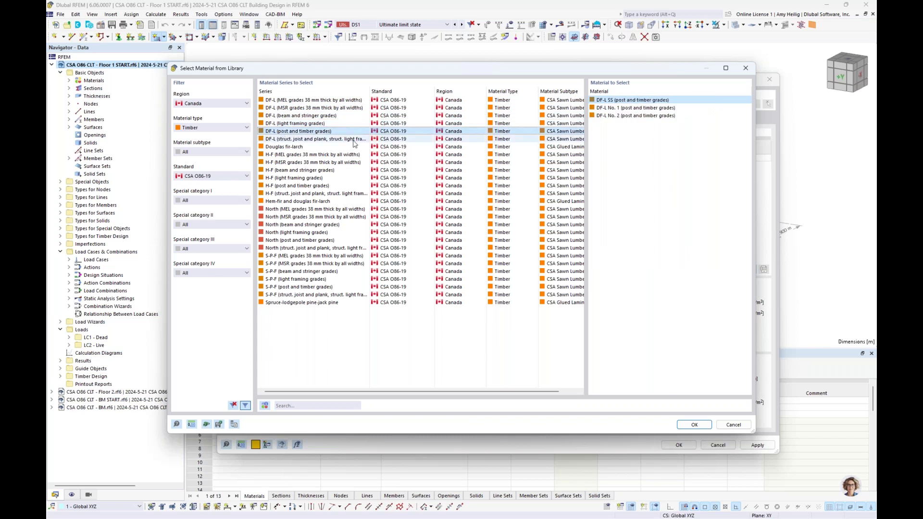
click(310, 140)
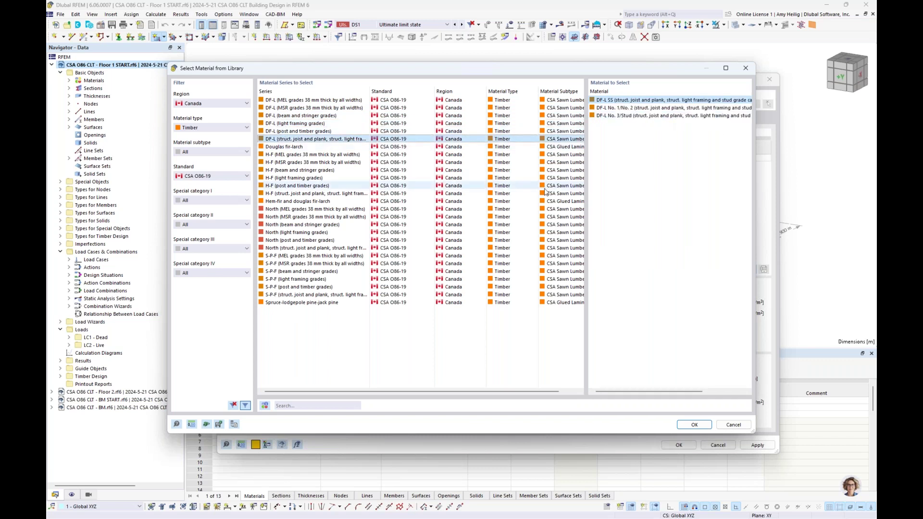
click(690, 426)
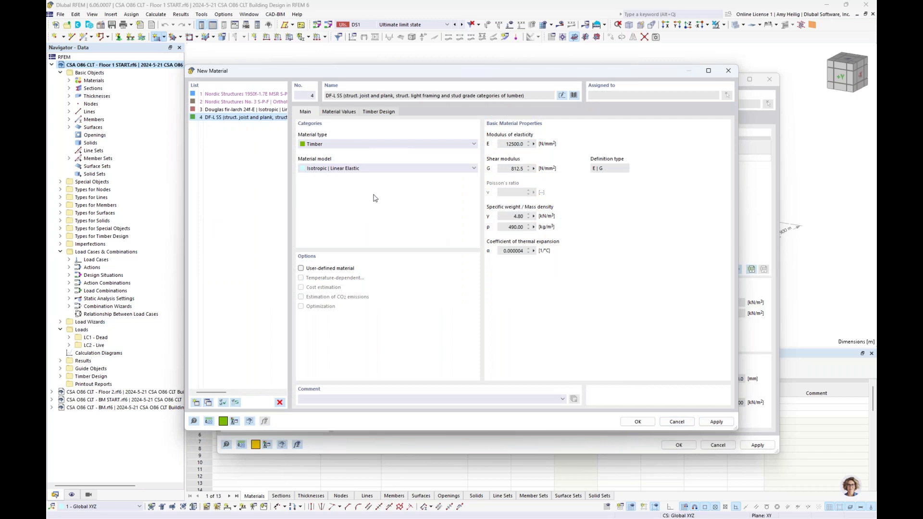
Set the DF-L SS material model to Orthotropic | Linear Elastic (Surfaces) and make it a user-defined material
click(350, 168)
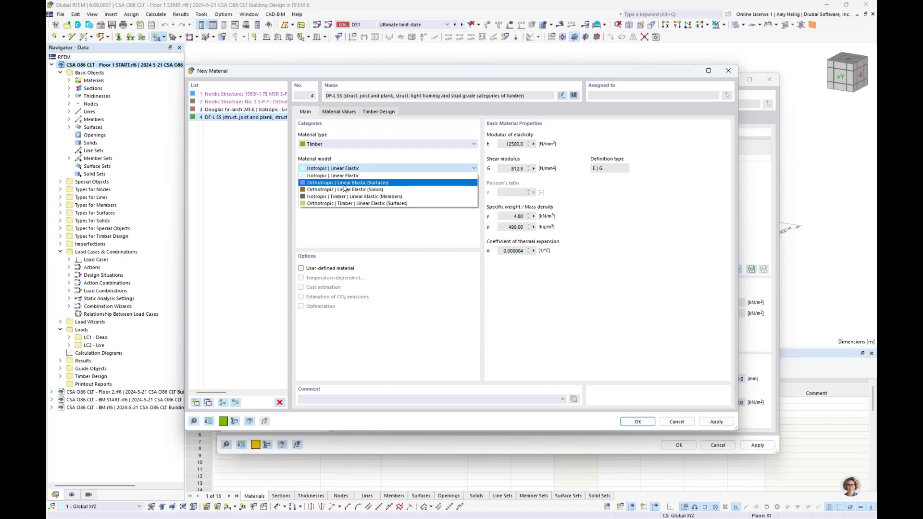
click(344, 185)
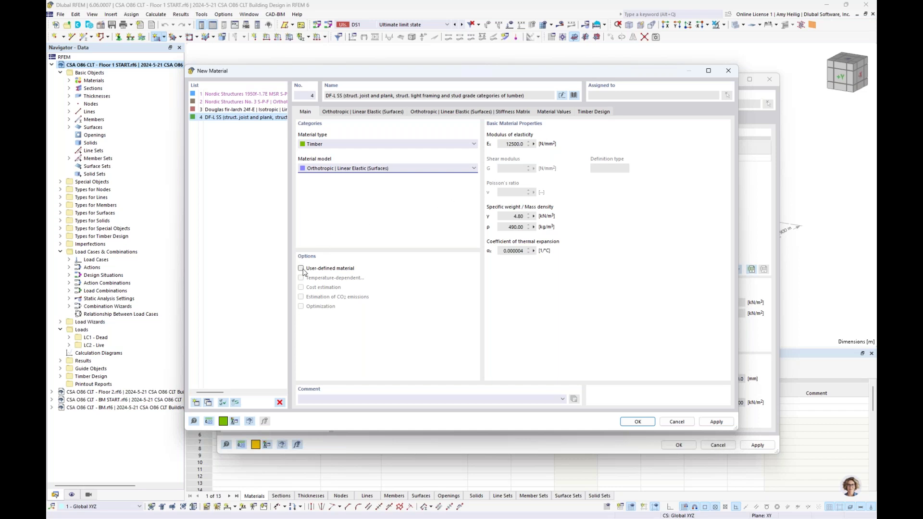
click(325, 267)
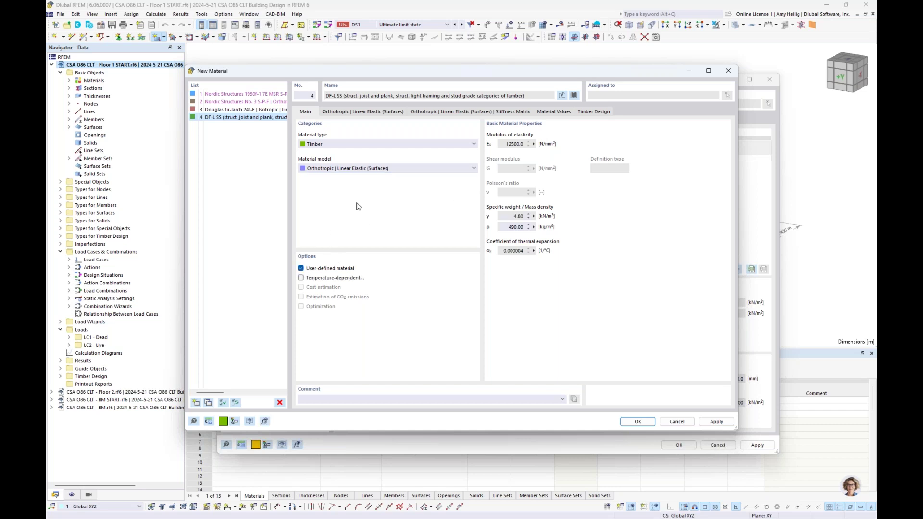
Set the DF-L SS orthotropic modulus of elasticity Ey to 0 N/mm² and accept the material for layer 1
click(371, 113)
double_click(320, 154)
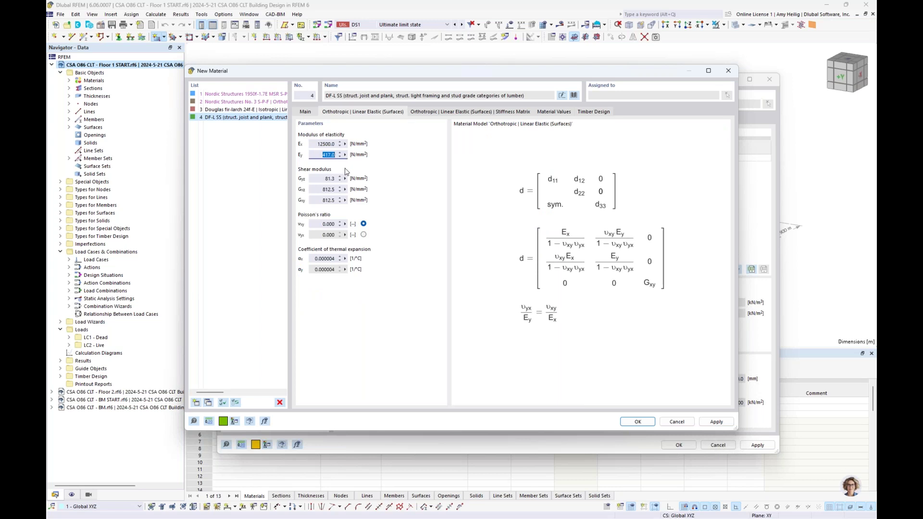
text(0)
click(638, 421)
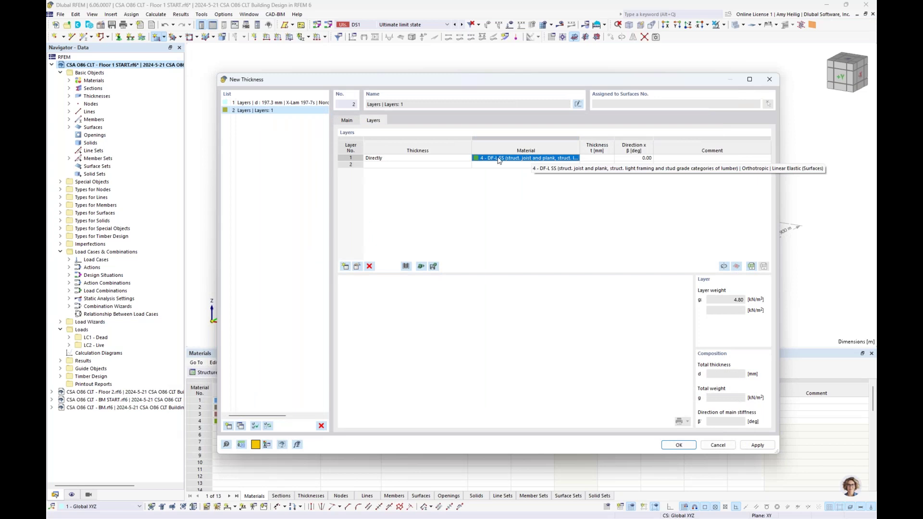
Set layer 1 to 40 mm thick and add a second DF-L SS layer, 40 mm thick with its direction at 90°
click(606, 160)
text(40)
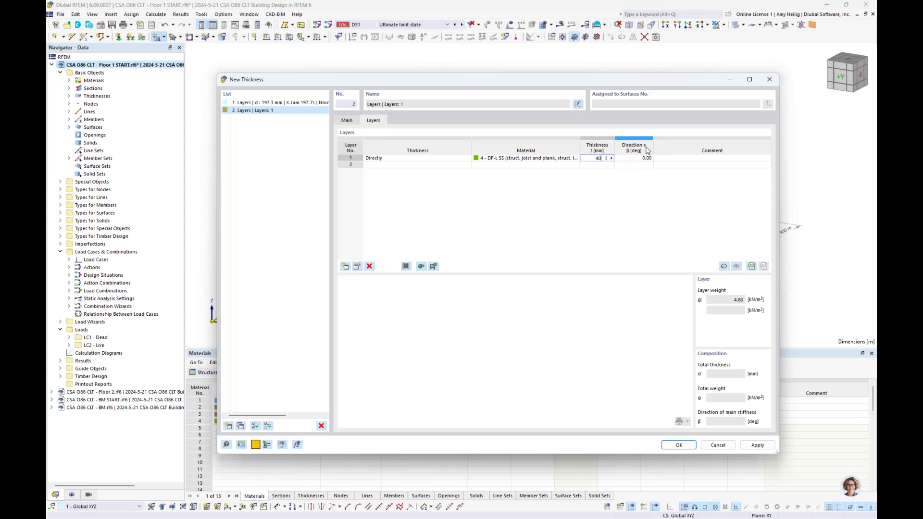
click(539, 165)
click(539, 165)
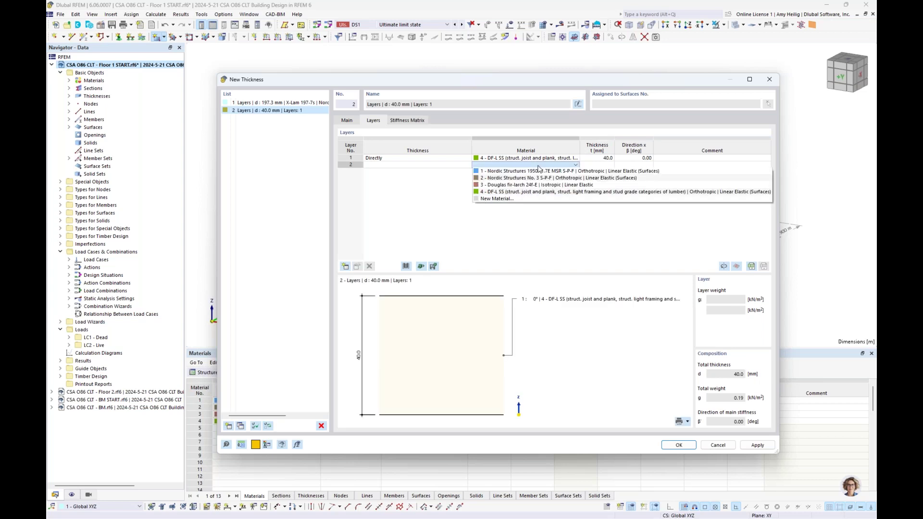
click(533, 192)
click(588, 165)
text(40)
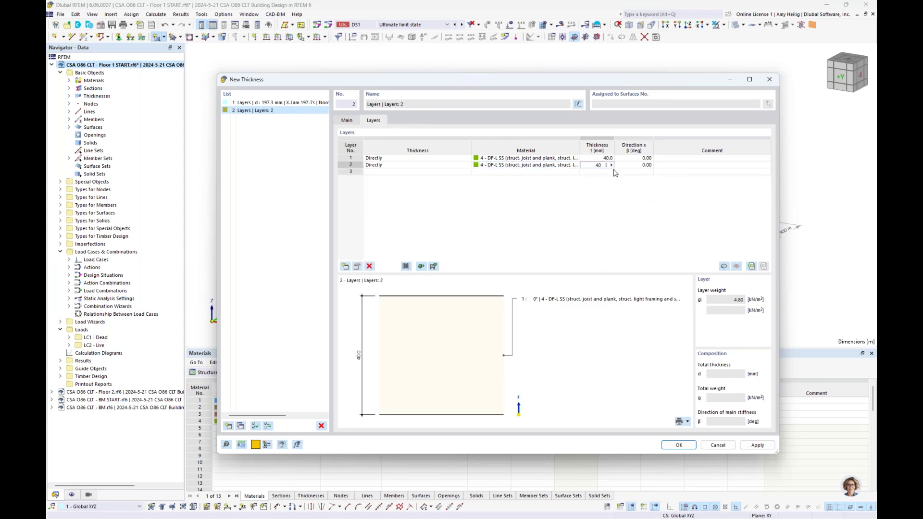
click(637, 166)
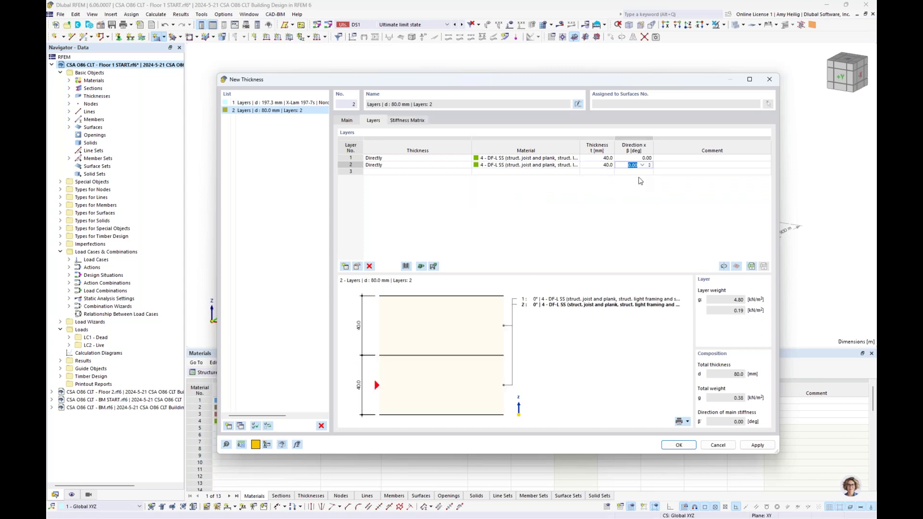
text(90)
click(640, 181)
Add a third DF-L SS layer with a thickness of 40 mm to the composition
click(575, 172)
click(575, 171)
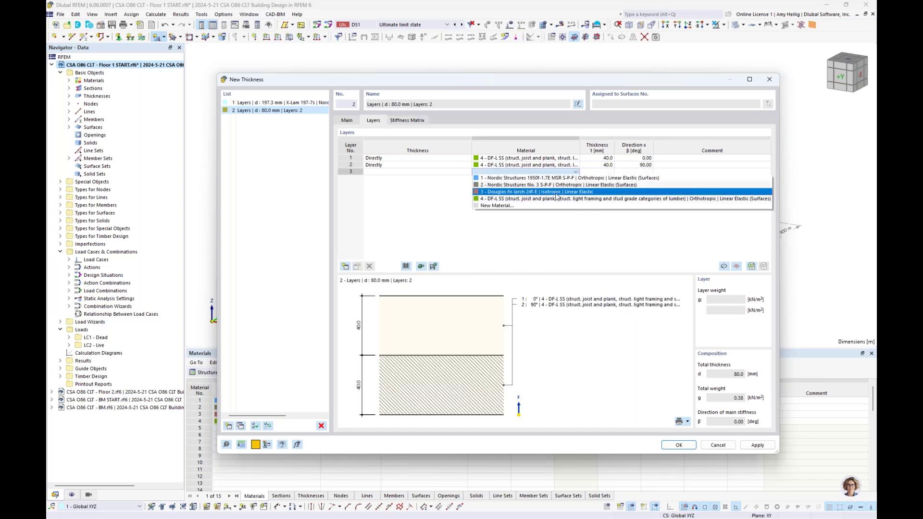
click(556, 199)
click(597, 172)
text(40)
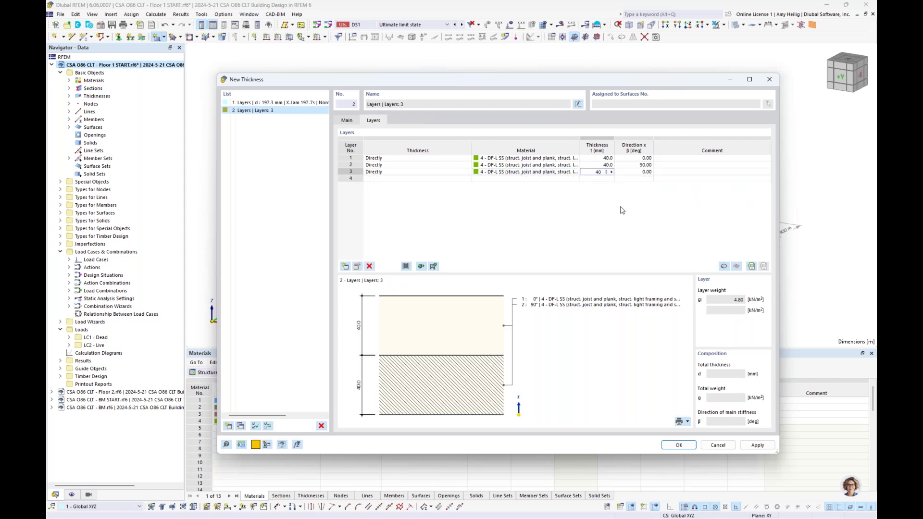
key(Return)
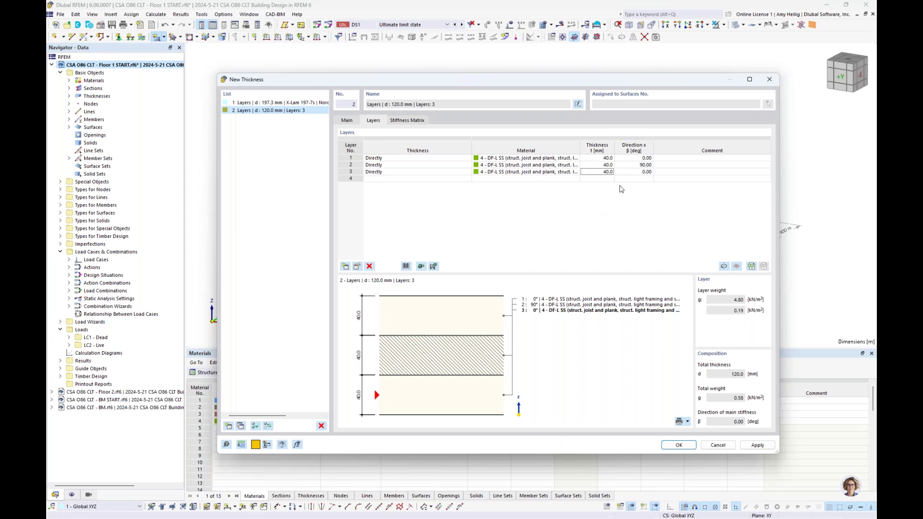
Open the save-template dialog for the layers, cancel it, and delete the custom three-layer thickness
click(434, 267)
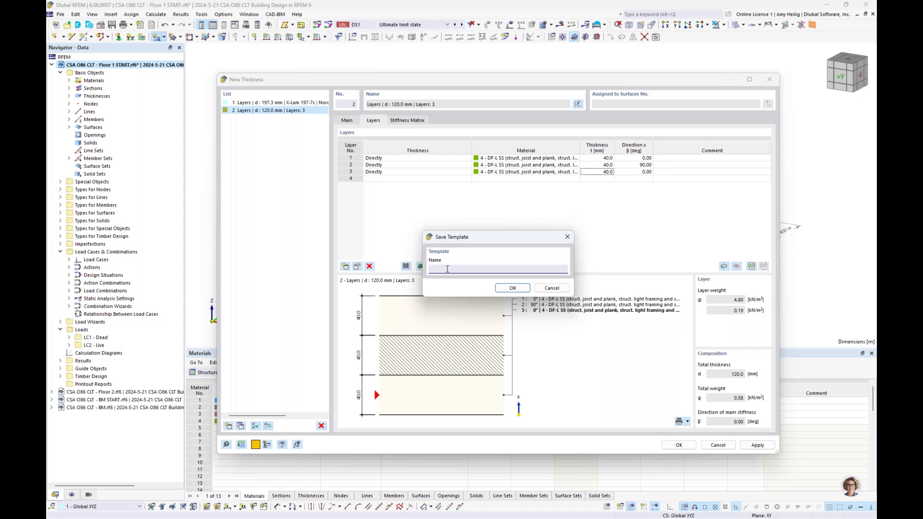
click(552, 288)
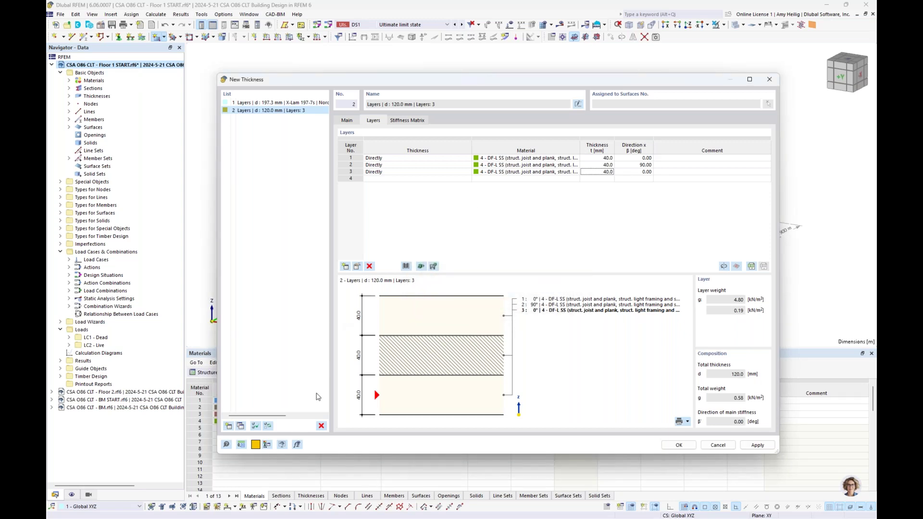
click(321, 426)
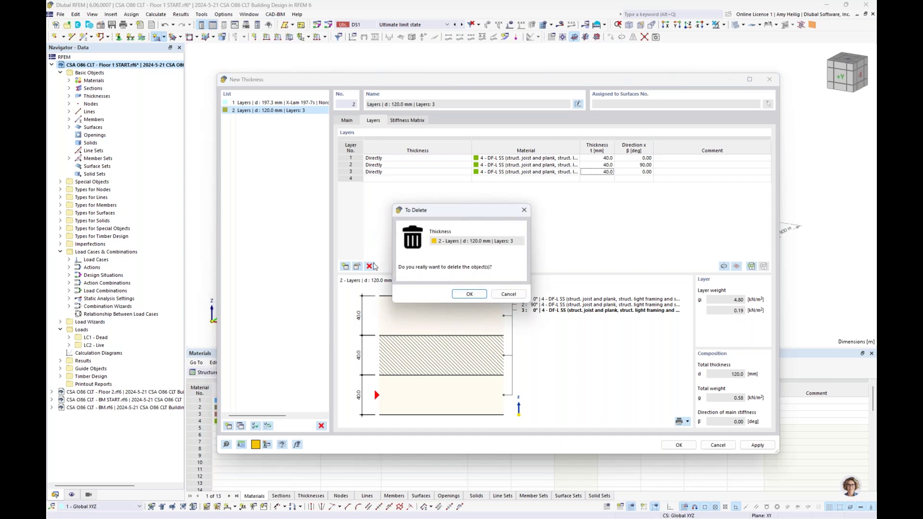
click(468, 294)
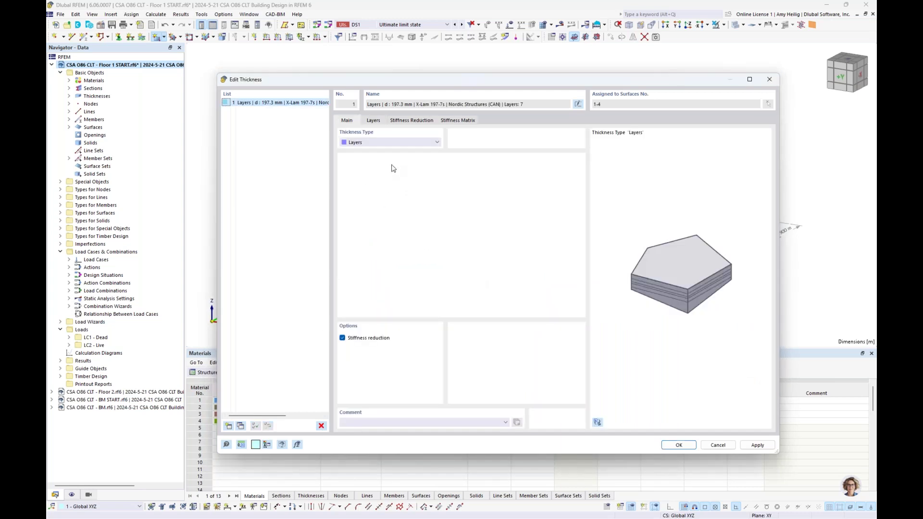
Open the composition library for the layers of the X-Lam thickness and view the manufacturers available across all regions
click(375, 122)
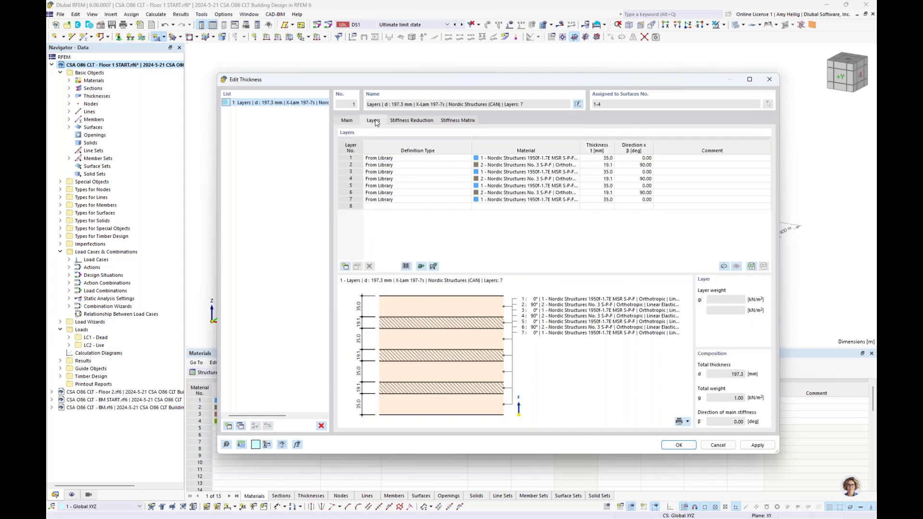
click(406, 266)
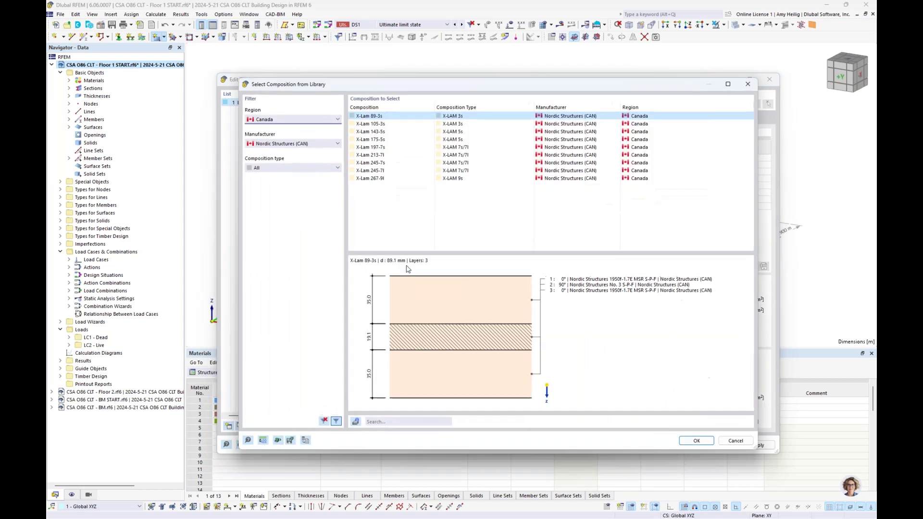
click(300, 120)
click(297, 128)
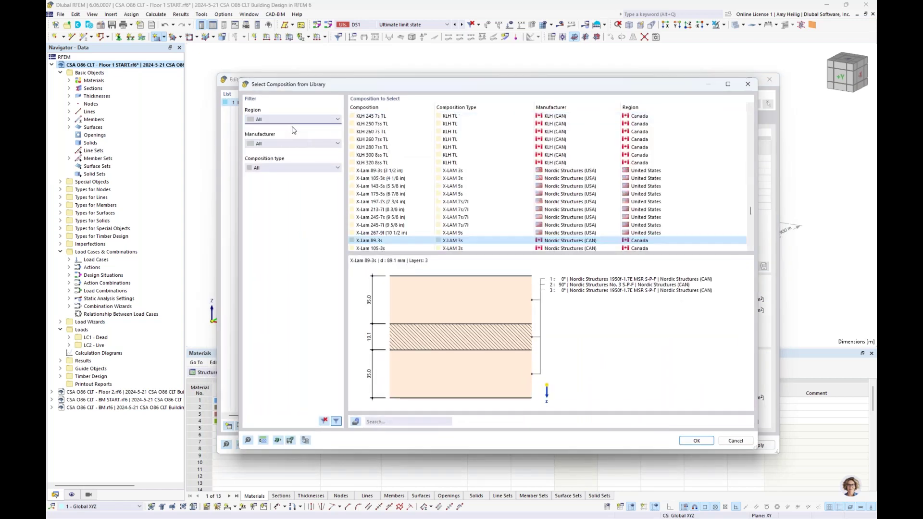
click(284, 144)
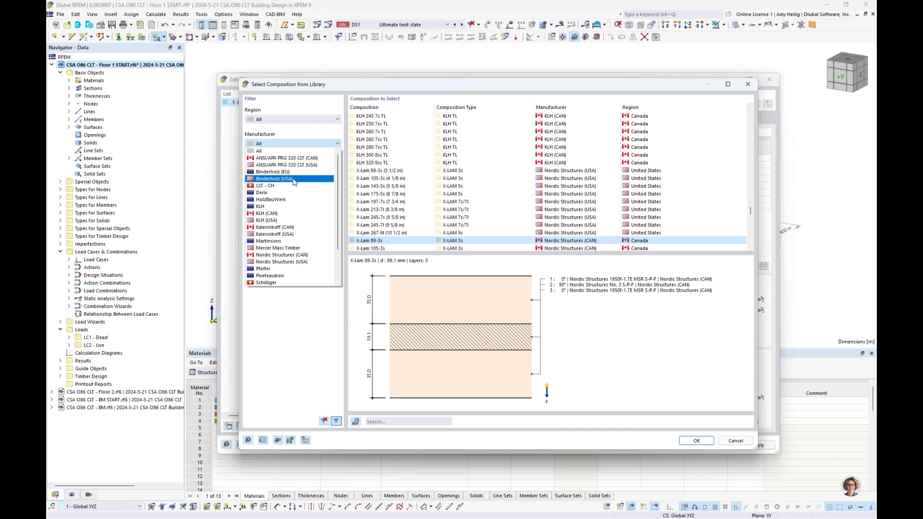
Filter the library to Canada and Nordic Structures (CAN), and load the X-Lam 197-7s composition into the thickness
click(287, 120)
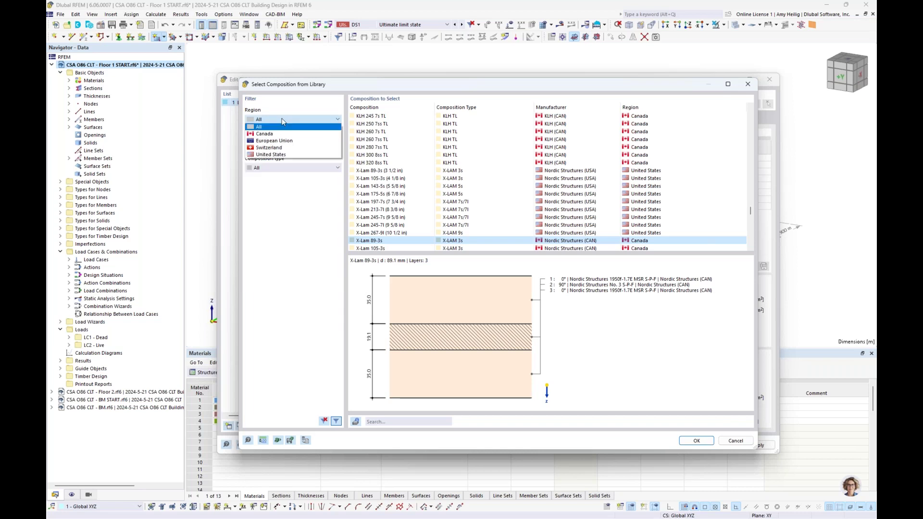
click(276, 135)
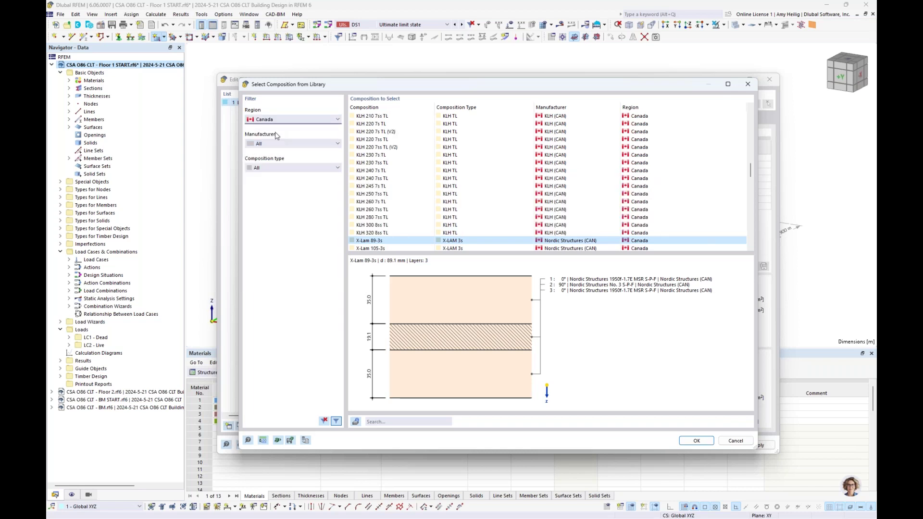
click(272, 145)
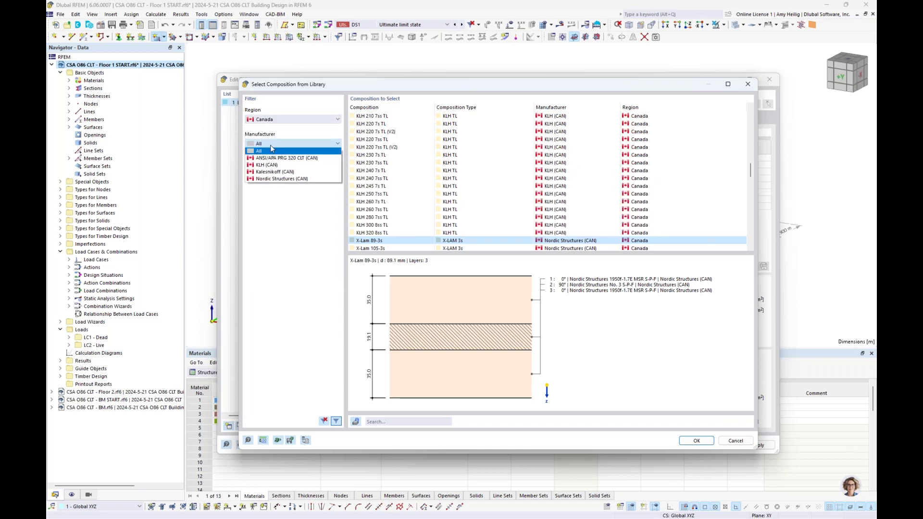
click(277, 179)
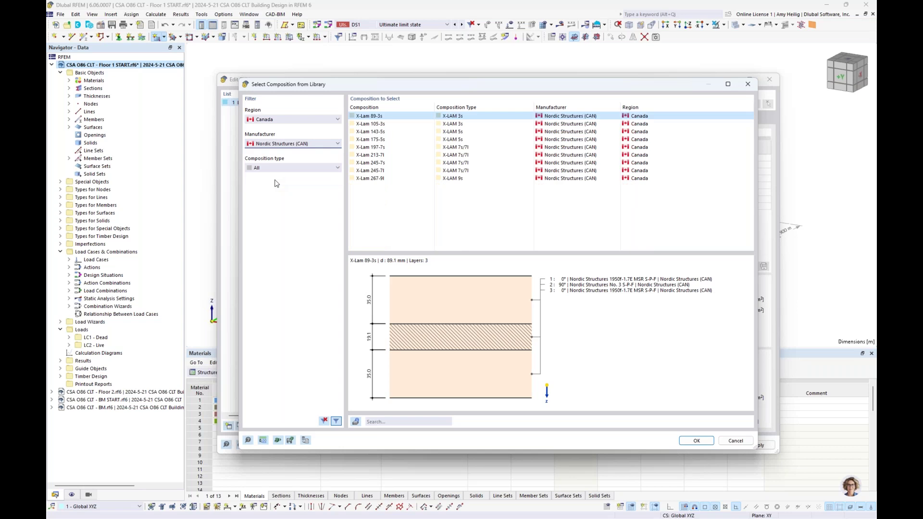
click(377, 148)
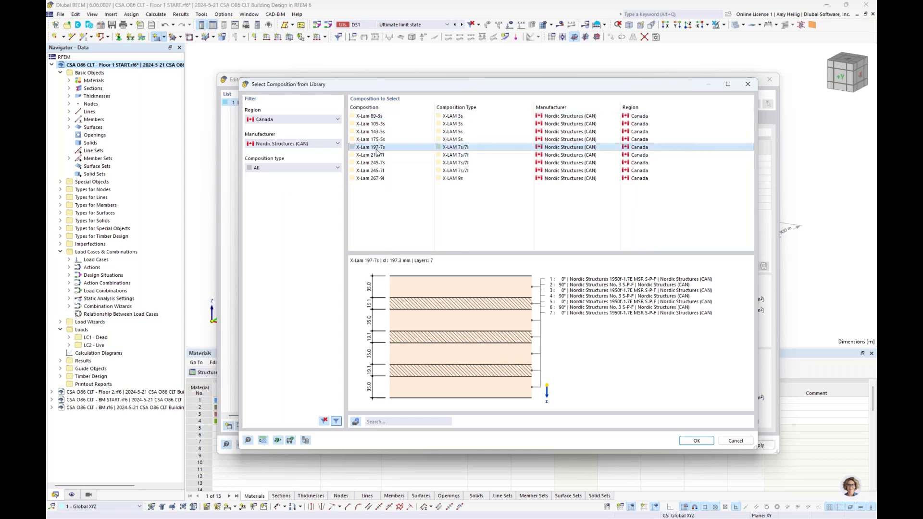
click(696, 440)
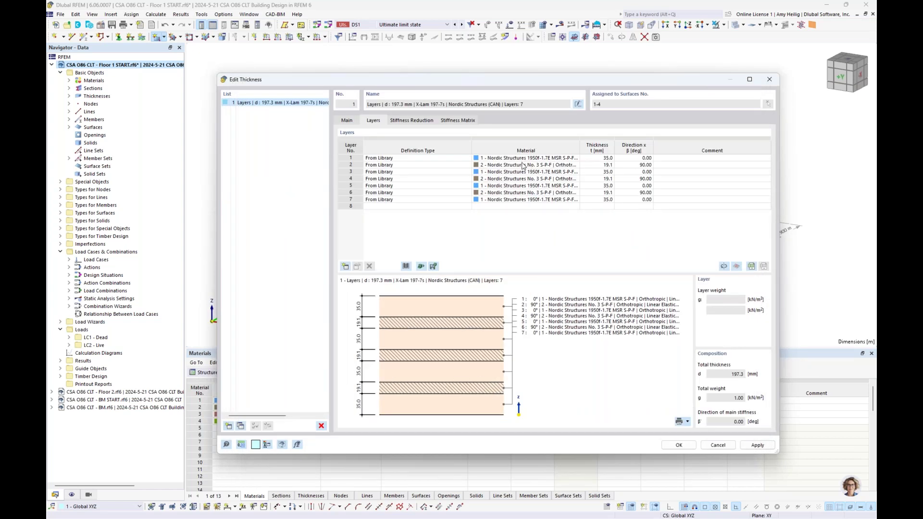
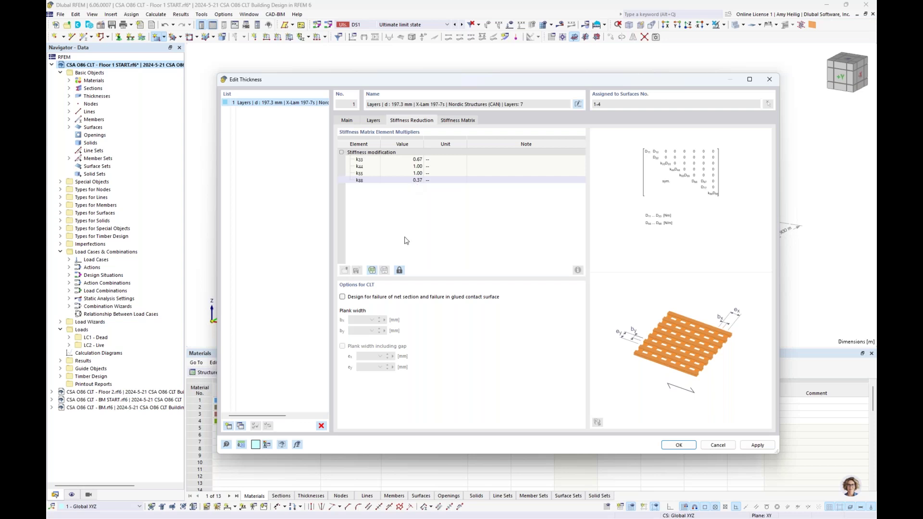
Switch to the FAQ page in Chrome and read about stiffness reduction factors k33 and k88 down to its downloads
key(super+Tab)
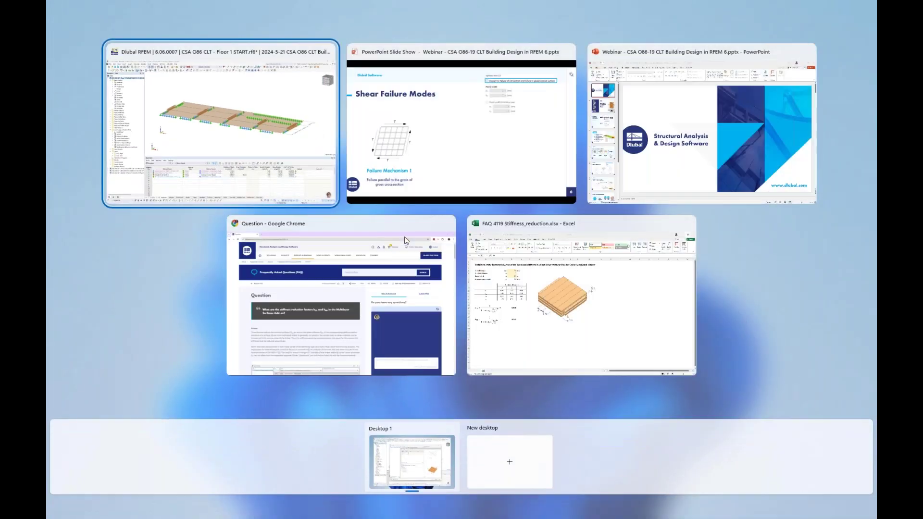
click(377, 278)
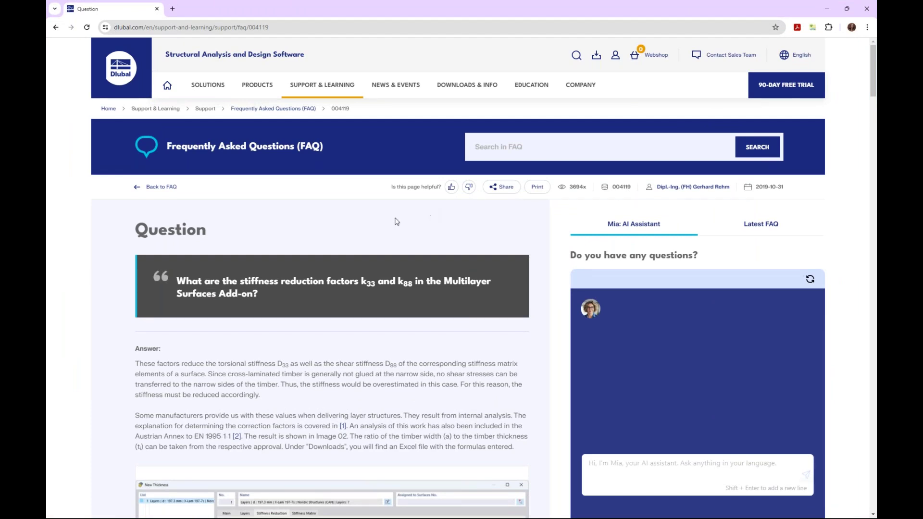
scroll(385, 226, down, 2)
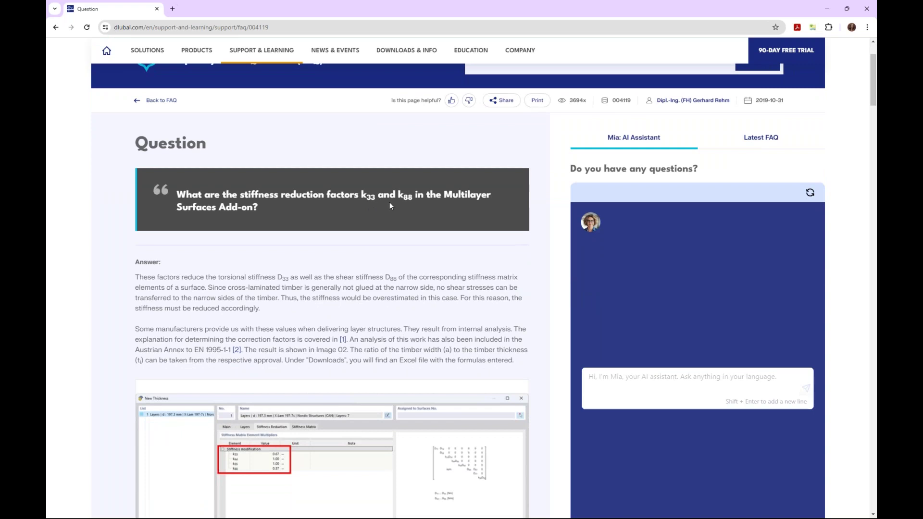
scroll(383, 266, down, 4)
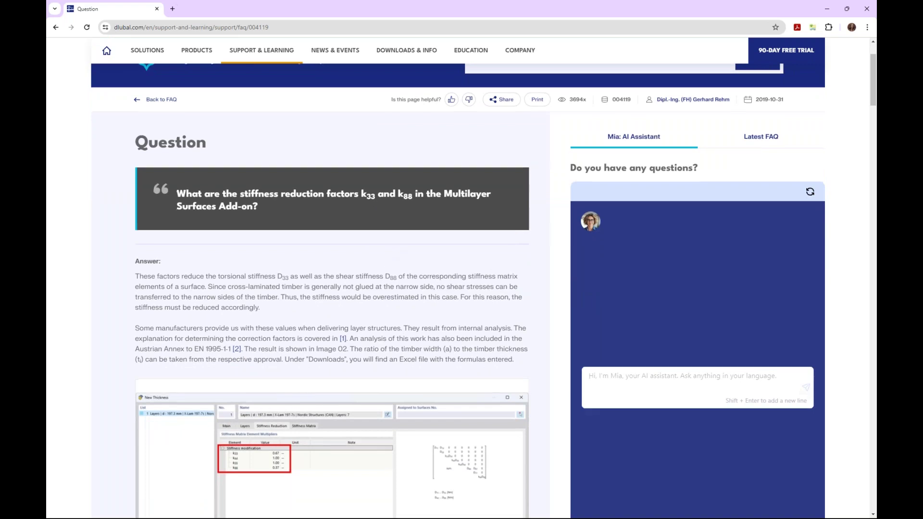
scroll(383, 279, down, 8)
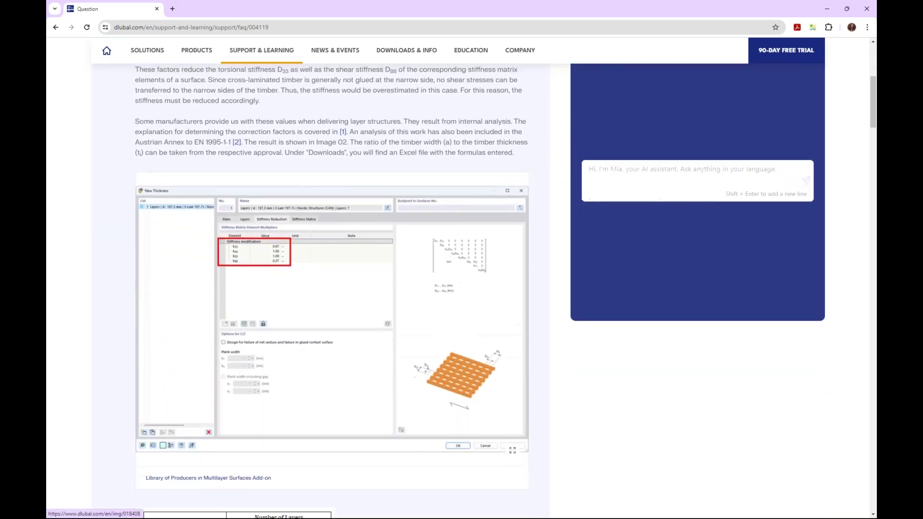
scroll(267, 284, down, 3)
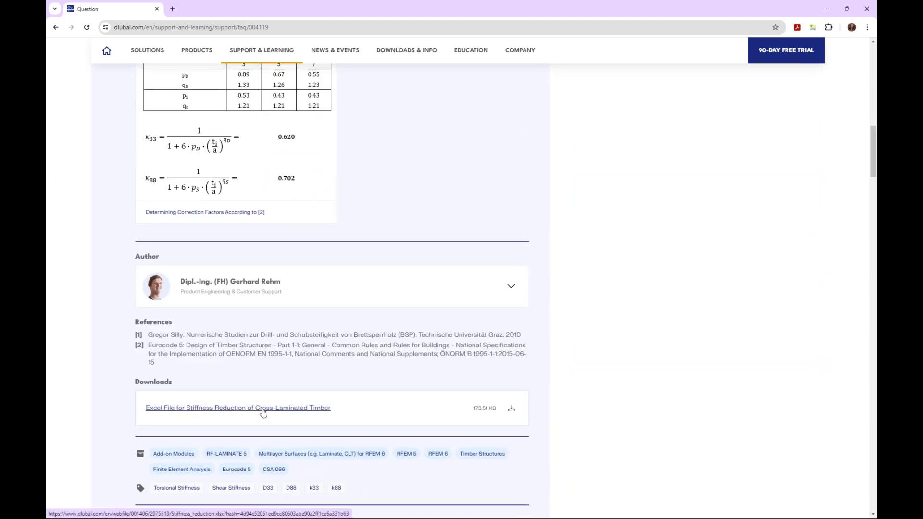
Switch to the FAQ 4119 Stiffness_reduction.xlsx workbook in Excel, examine the k33 and k88 calculation, and return to RFEM
key(super+Tab)
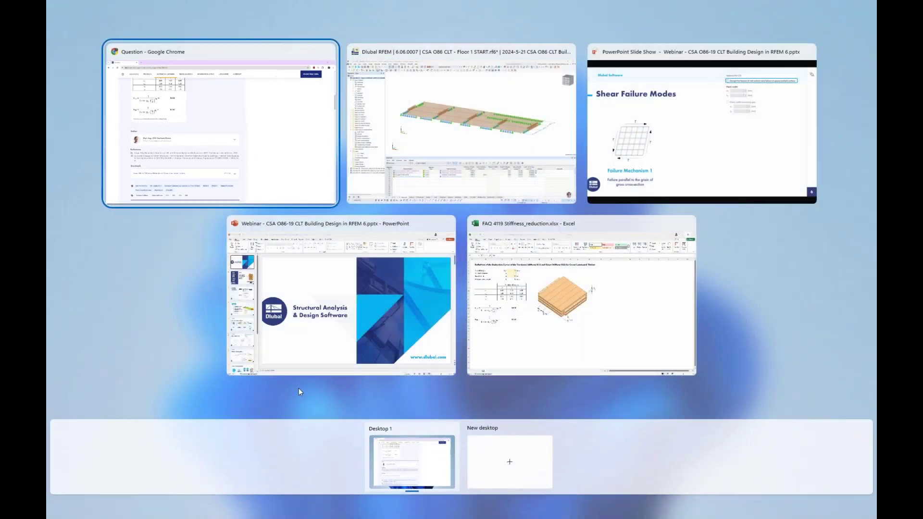
click(541, 302)
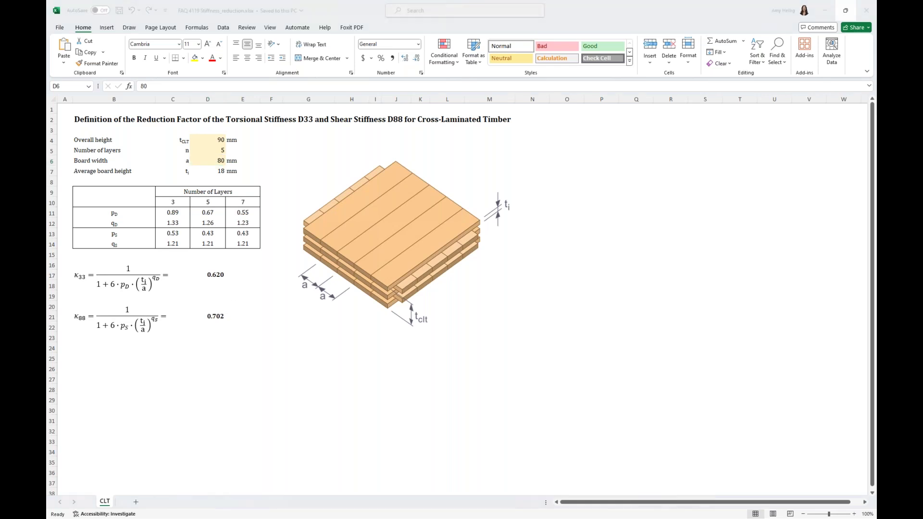
key(super+Tab)
click(655, 148)
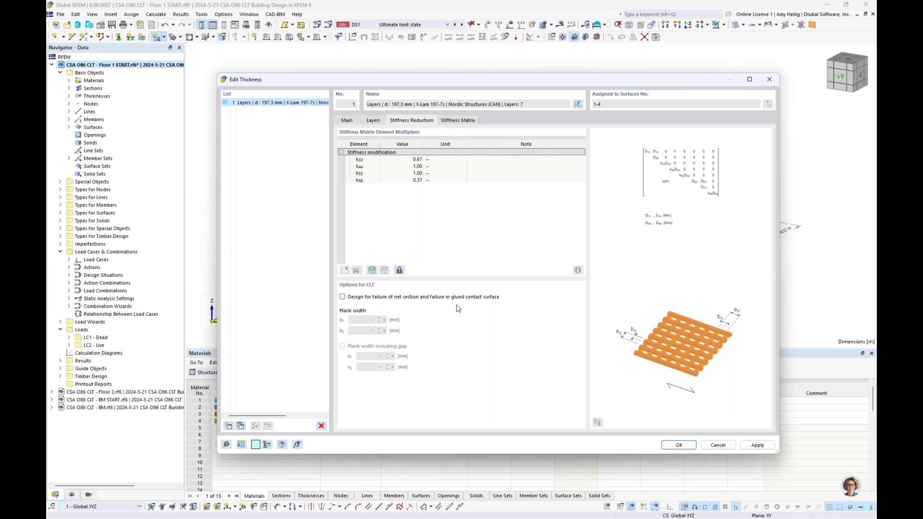
Switch to the PowerPoint slide show to view the Shear Failure Modes slide
key(super+Tab)
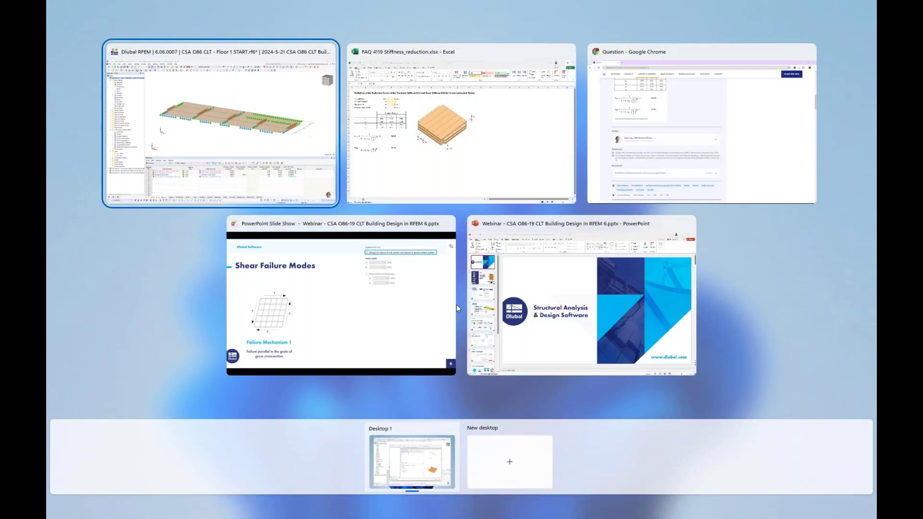
click(415, 315)
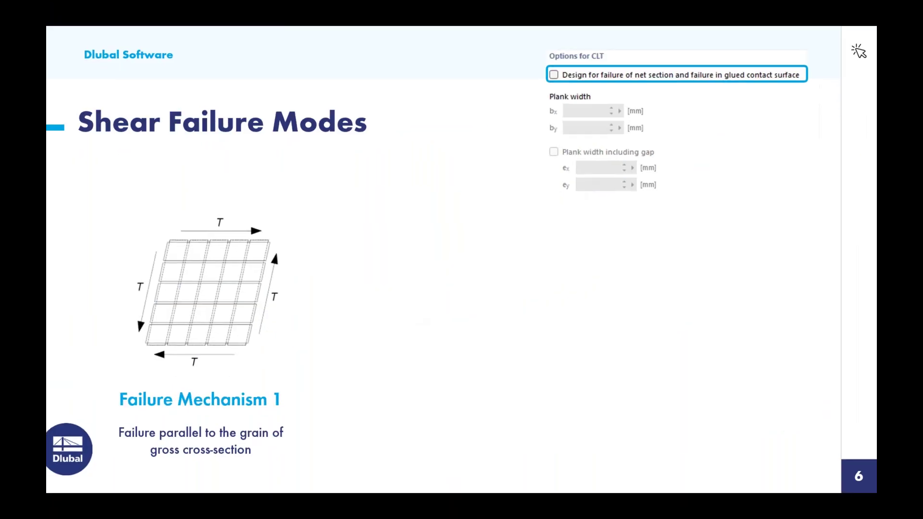
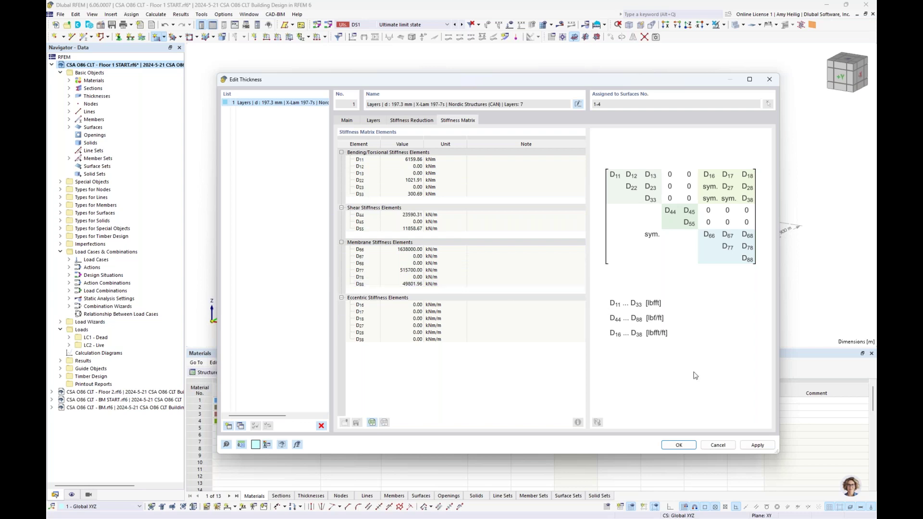
Close the thickness settings without applying further changes and clear the highlighted surface in the floor model
click(720, 445)
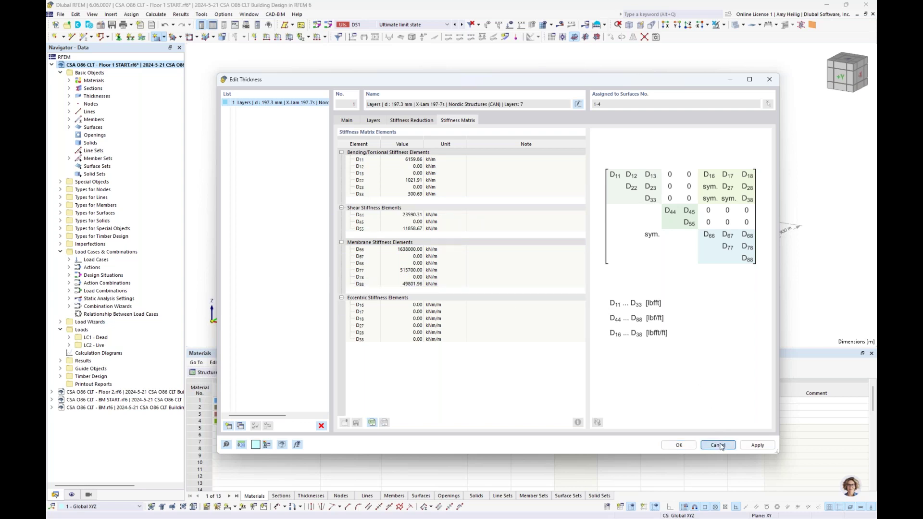
click(735, 437)
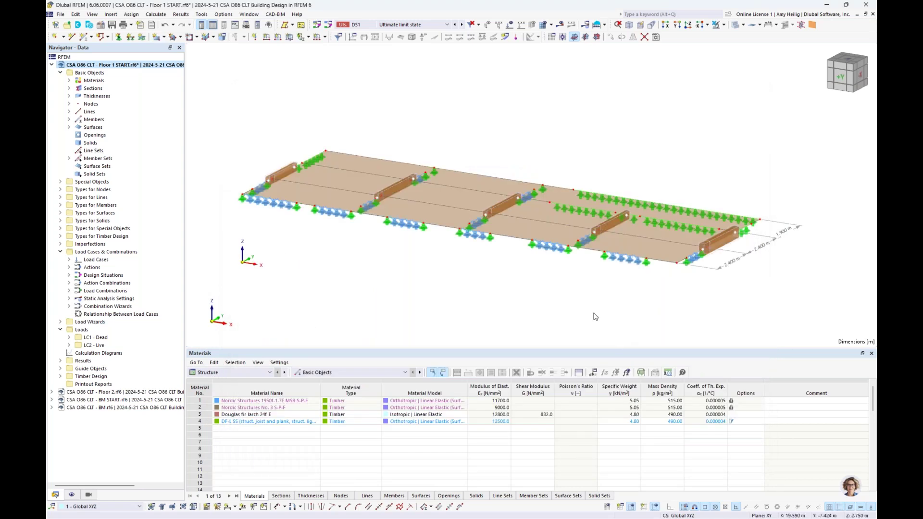
scroll(452, 273, up, 3)
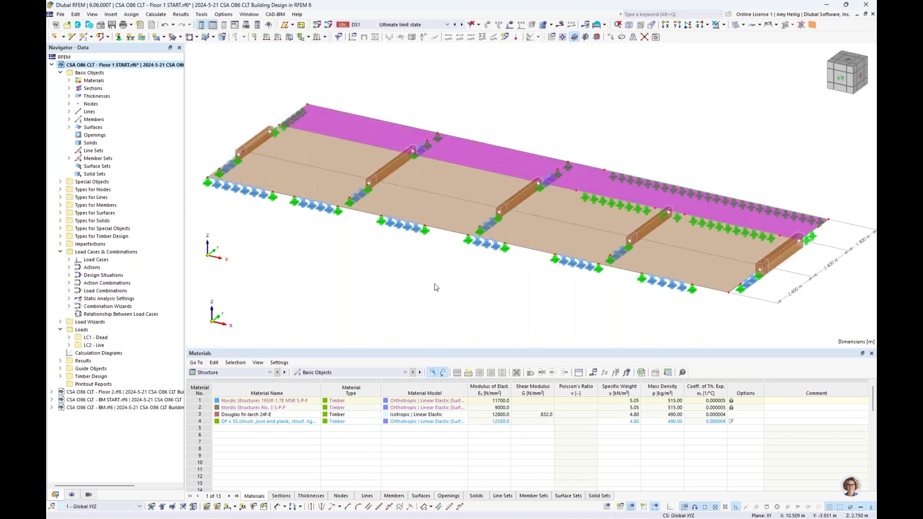
key(Escape)
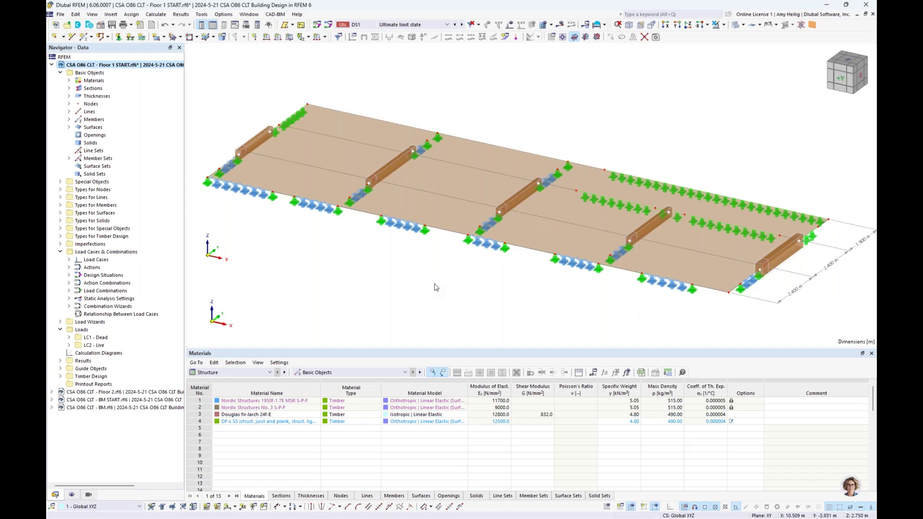
Show the surfaces' layer directions per layer with indices, and display the model as wireframe to inspect them
click(72, 495)
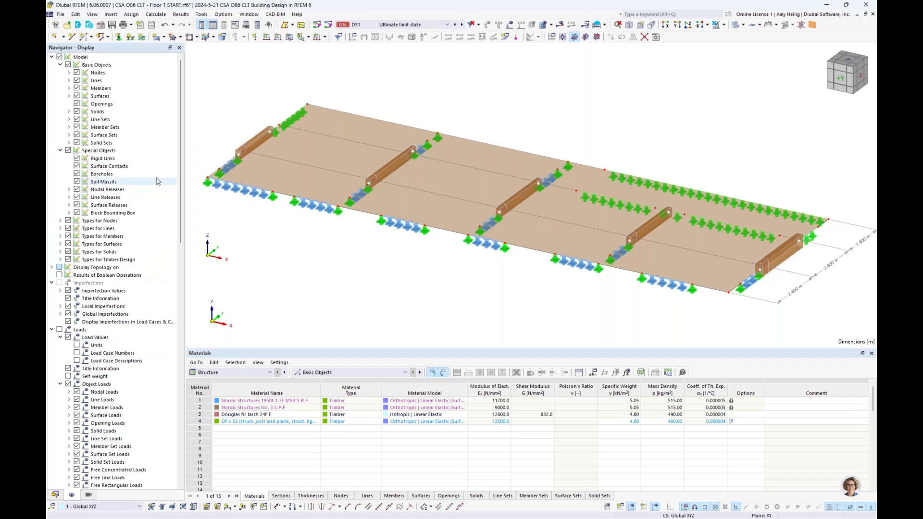
click(69, 97)
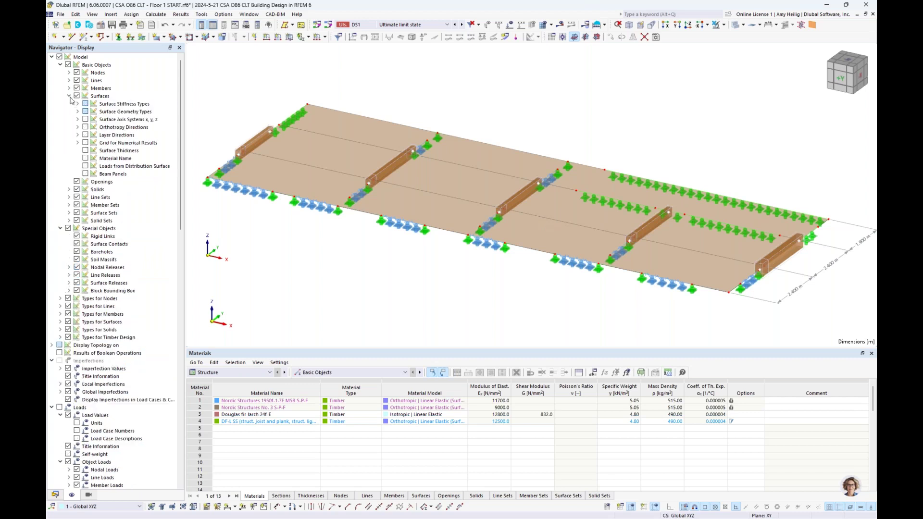
click(77, 135)
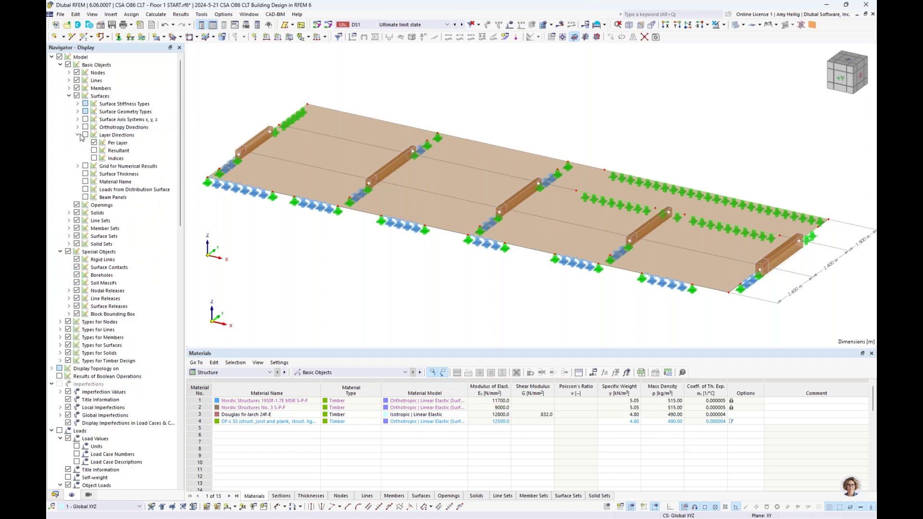
click(94, 158)
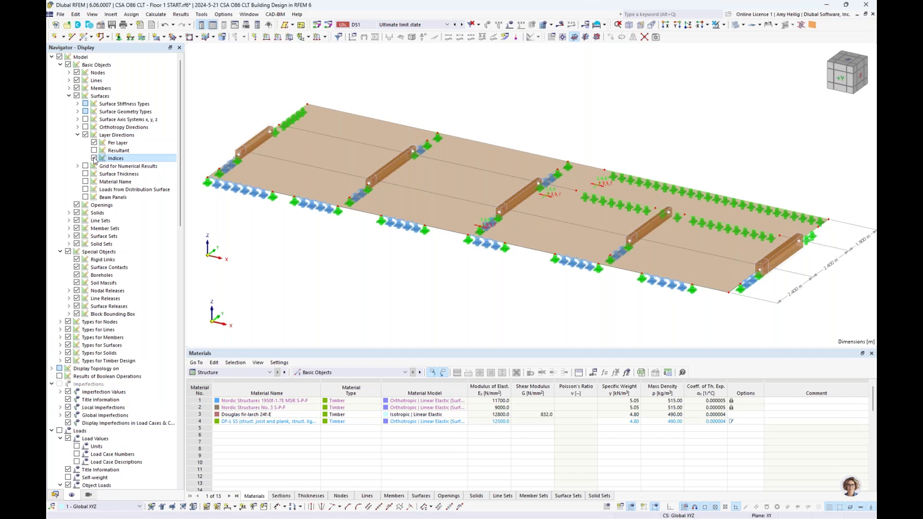
click(735, 25)
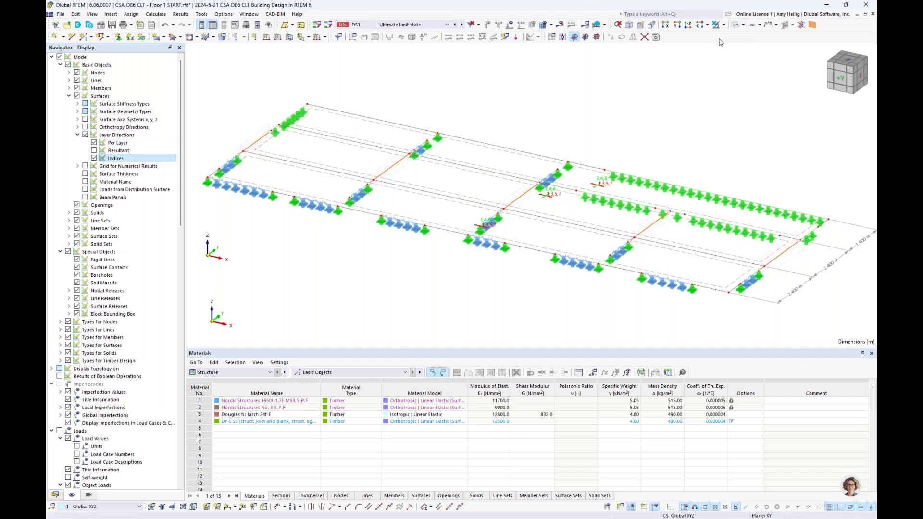
scroll(556, 193, up, 10)
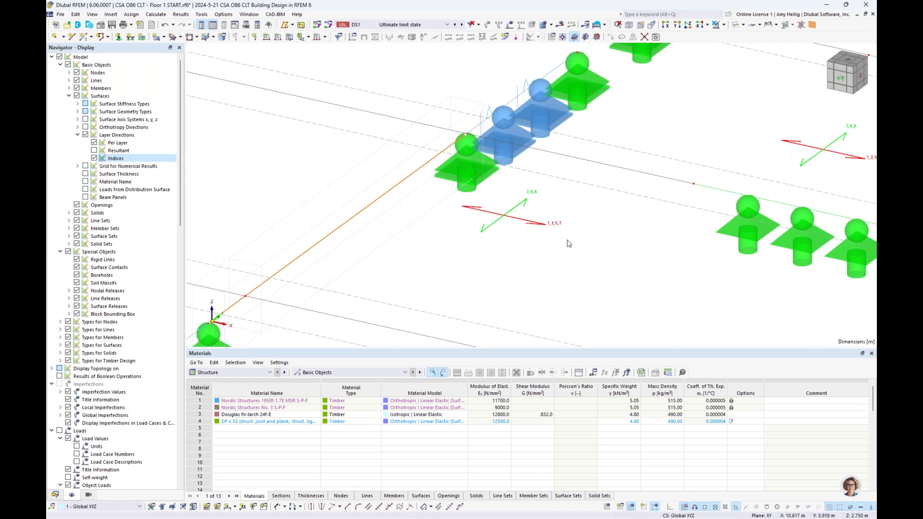
scroll(522, 233, down, 3)
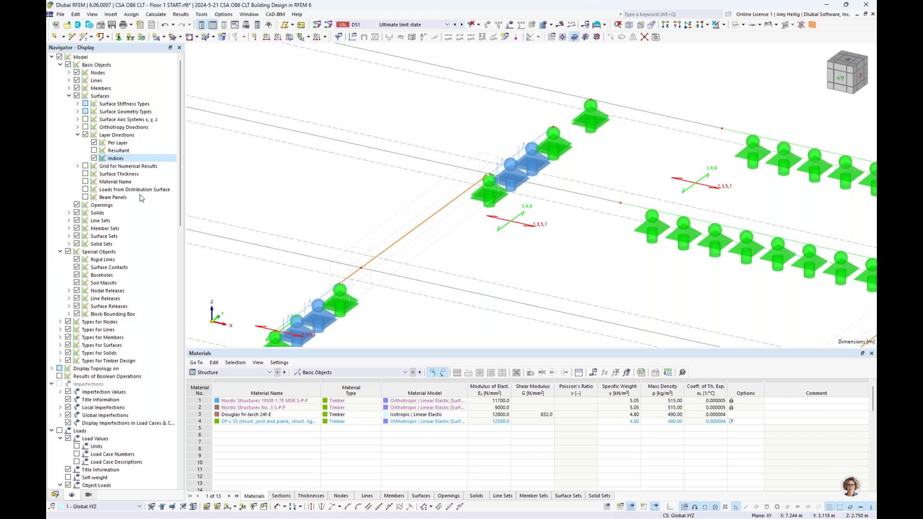
Display only the resultant layer direction on the surfaces, hiding the per-layer directions and indices
click(94, 151)
click(94, 143)
click(94, 158)
scroll(430, 205, down, 3)
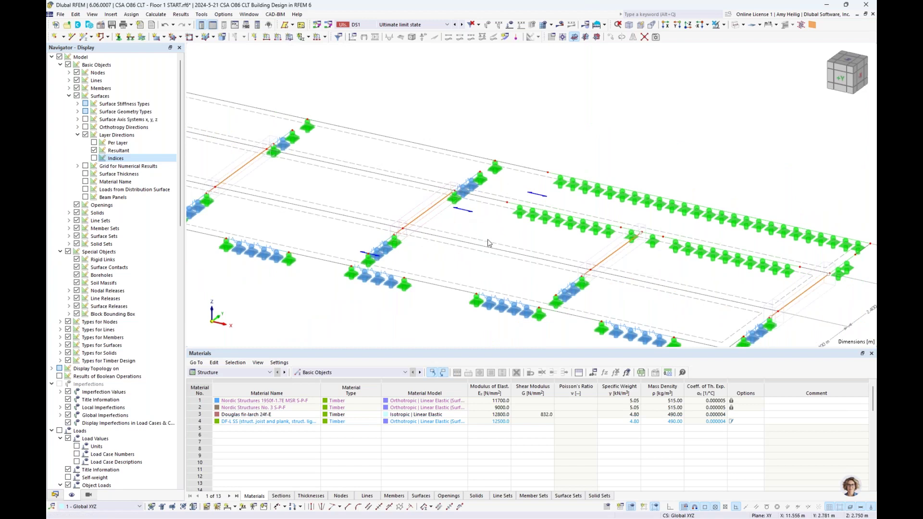
Examine the specific input axes categories available for surface No. 1, and close its settings without saving
double_click(439, 283)
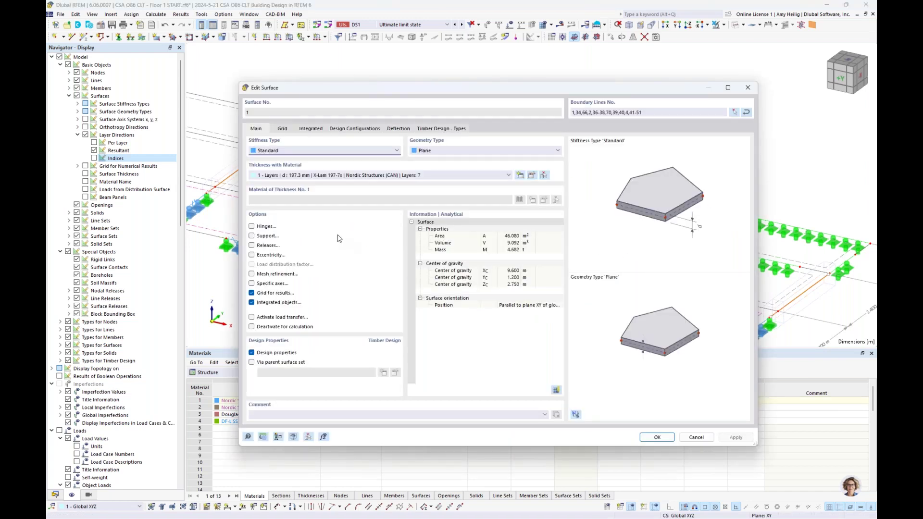
click(251, 284)
click(286, 129)
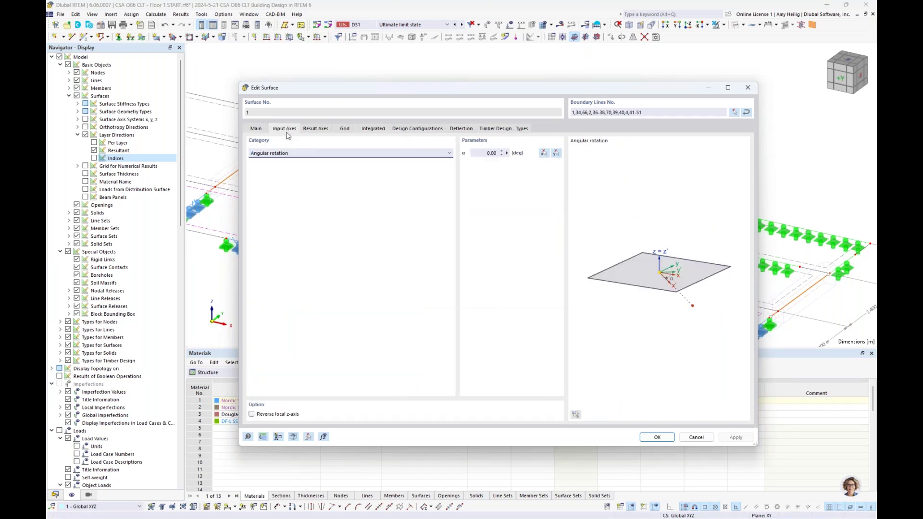
click(286, 154)
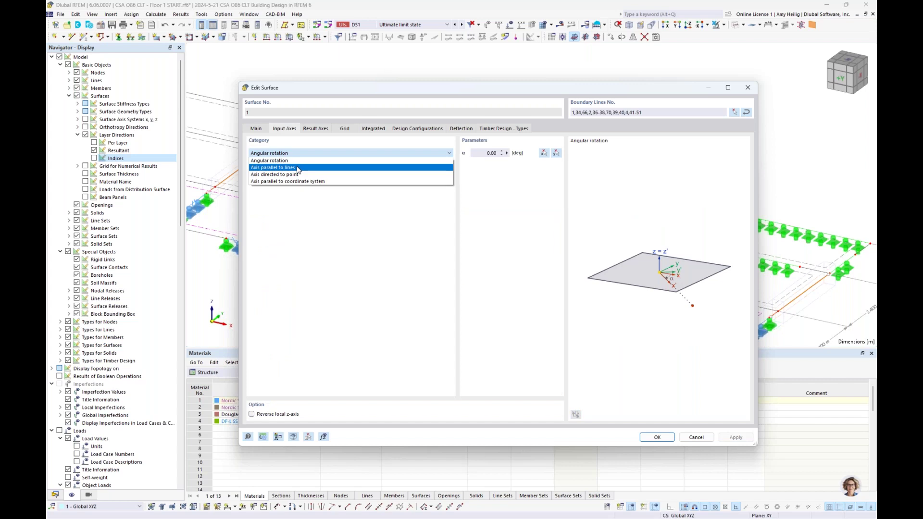
click(339, 223)
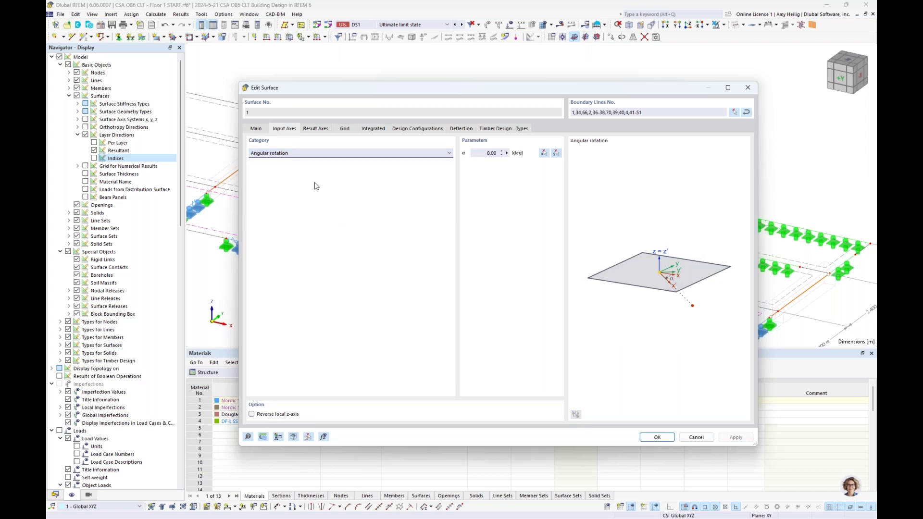
click(256, 129)
click(252, 283)
click(696, 437)
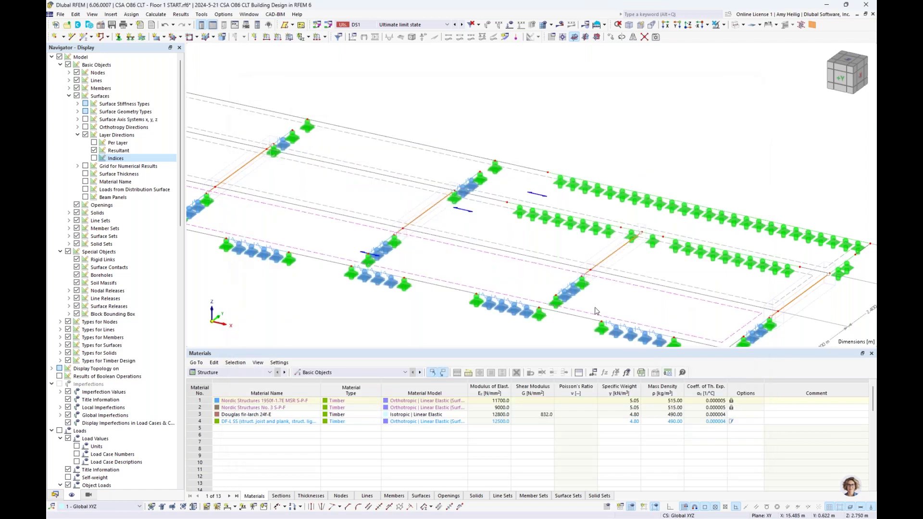
Hide the surfaces' layer directions and return the floor model to the solid rendered display
scroll(602, 244, down, 2)
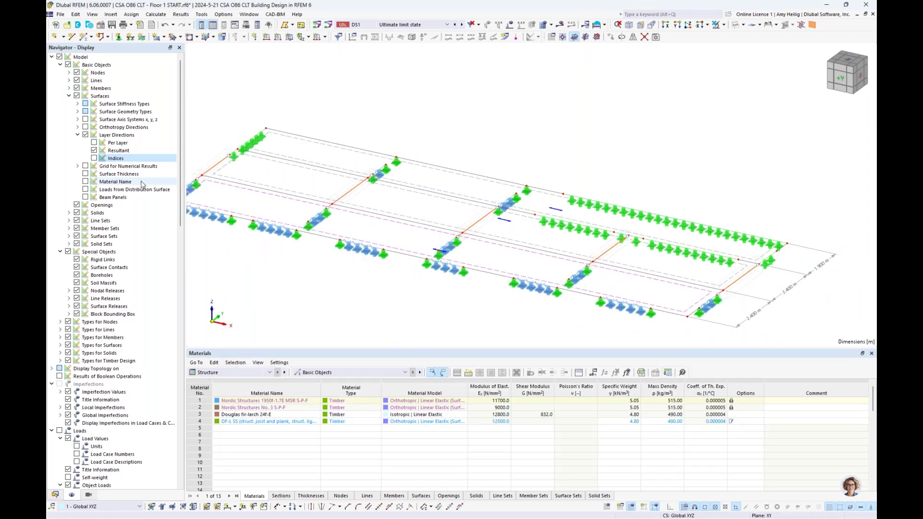
click(86, 135)
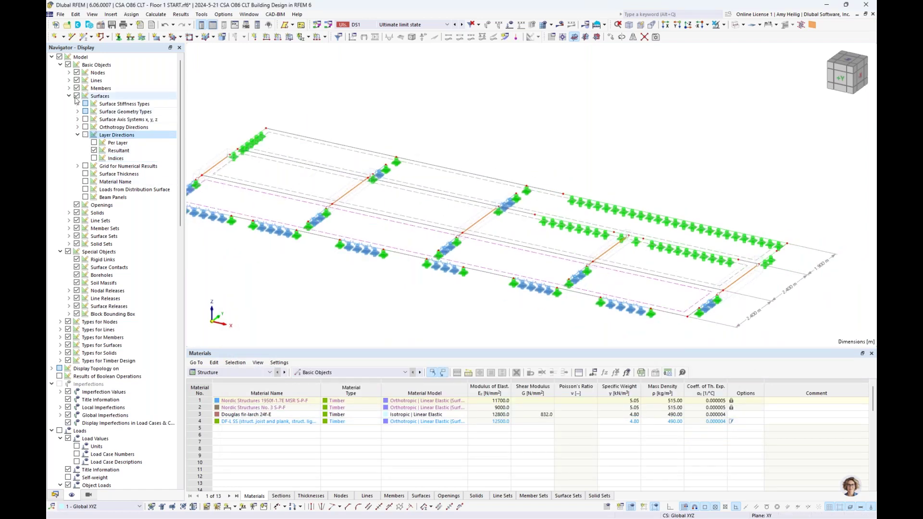
click(70, 96)
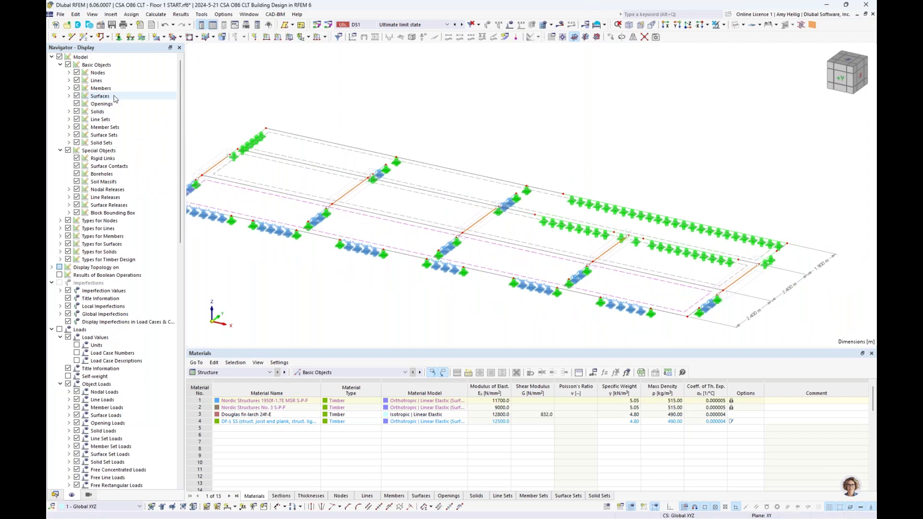
click(735, 26)
click(735, 26)
ctrl+middle_drag(669, 175, 620, 139)
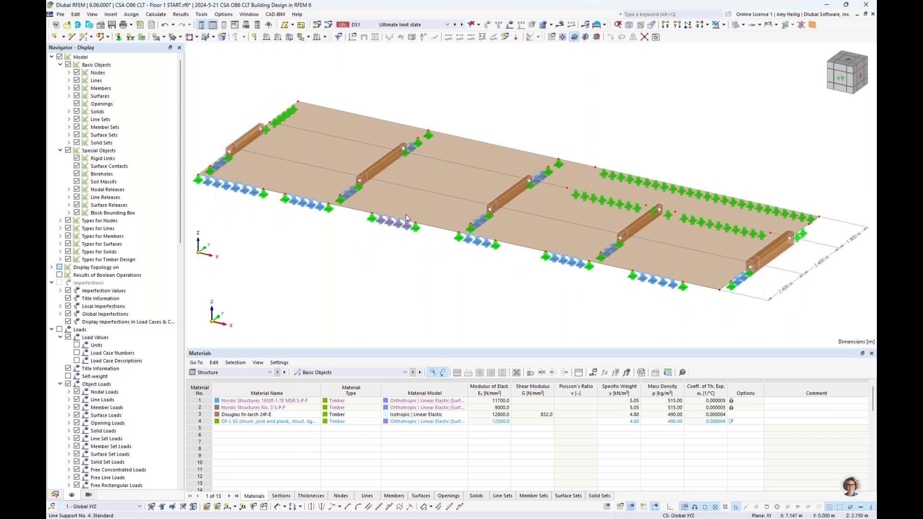
Identify the beams using sections R_M1 240/440 and R_M1 160/320 by highlighting each section's members in the model
click(54, 495)
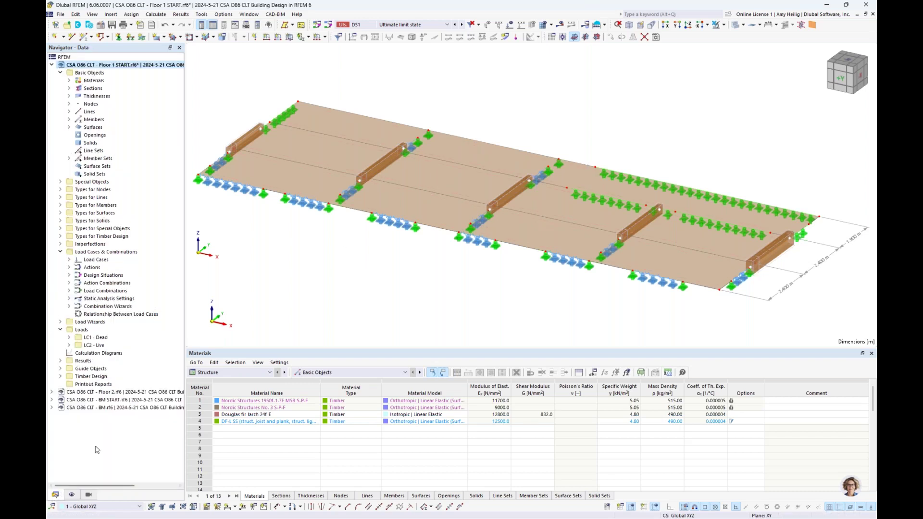
key(ctrl+3)
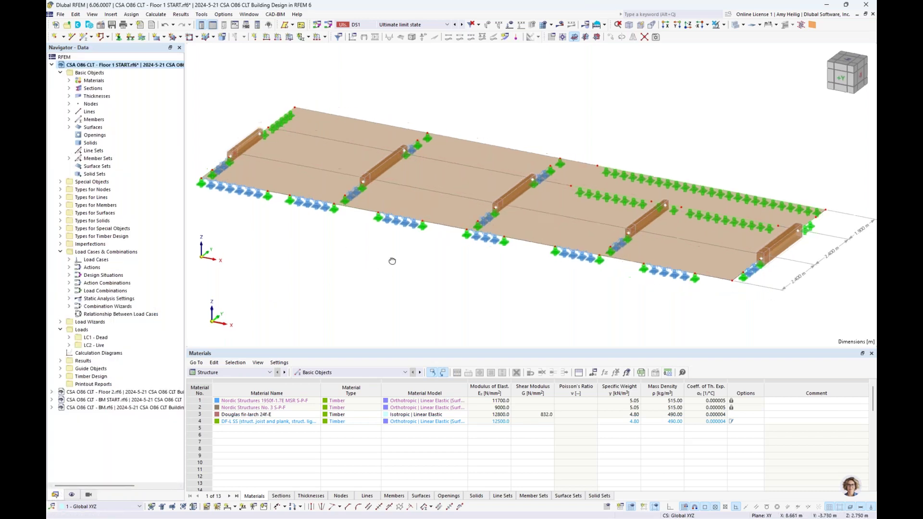
key(ctrl+7)
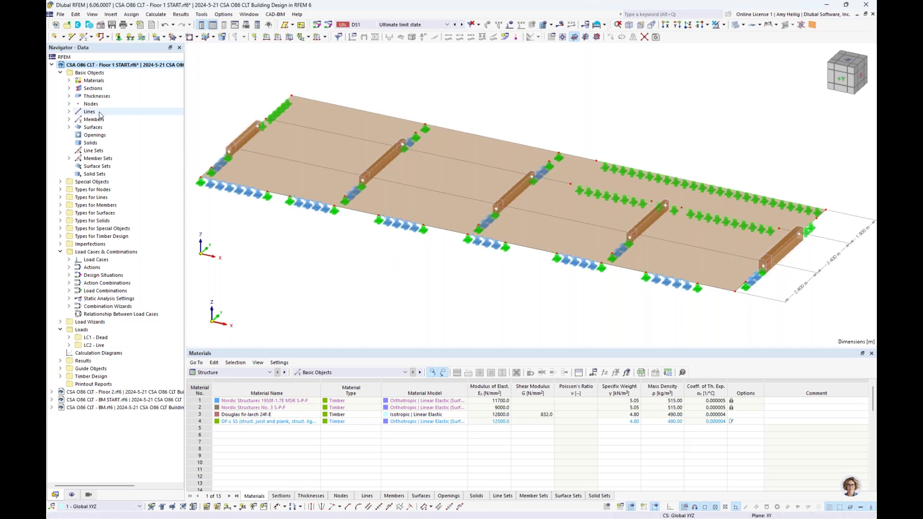
click(69, 88)
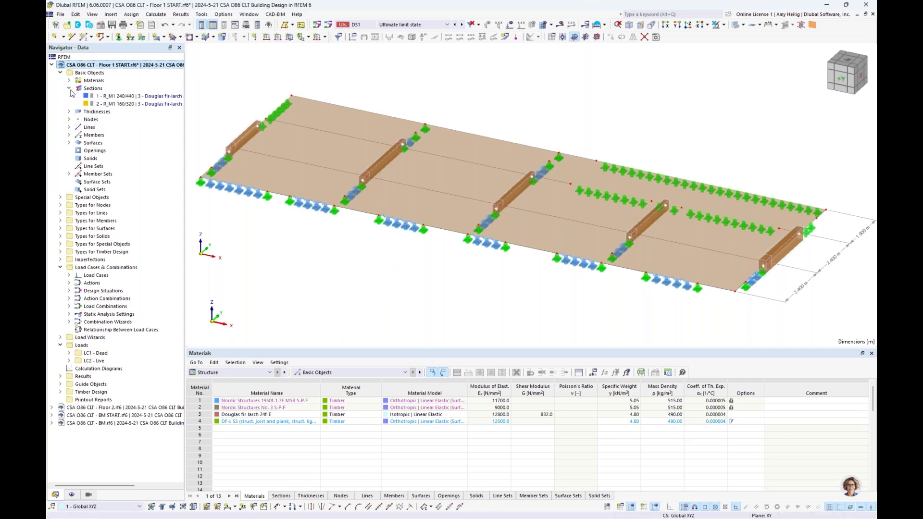
click(111, 96)
middle_drag(751, 273, 681, 263)
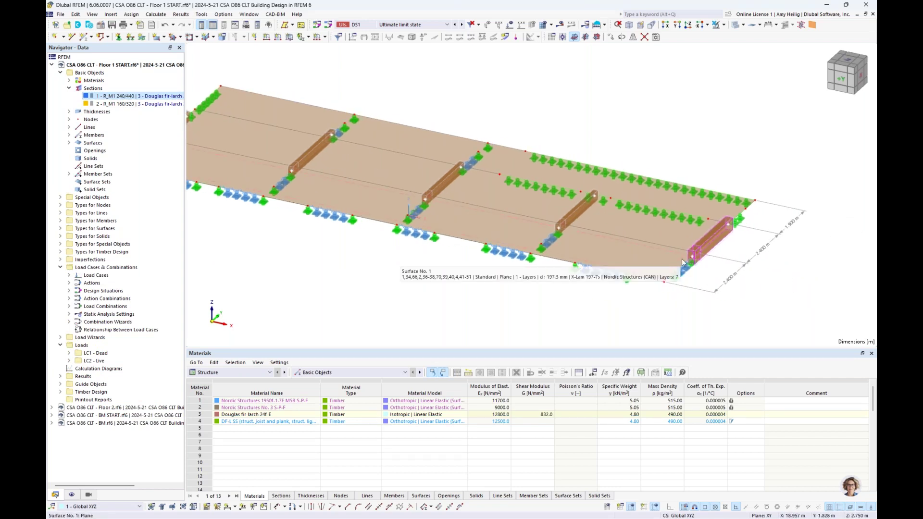
click(124, 104)
middle_drag(298, 244, 380, 267)
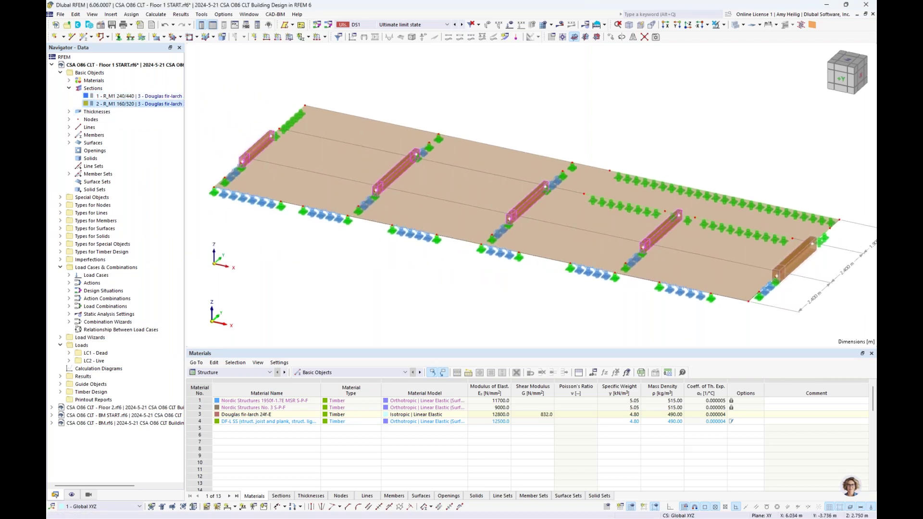
key(Escape)
Inspect member No. 1 and the continuous member set made of members 1,6, closing the set's settings without changes
scroll(247, 159, up, 5)
scroll(248, 159, down, 2)
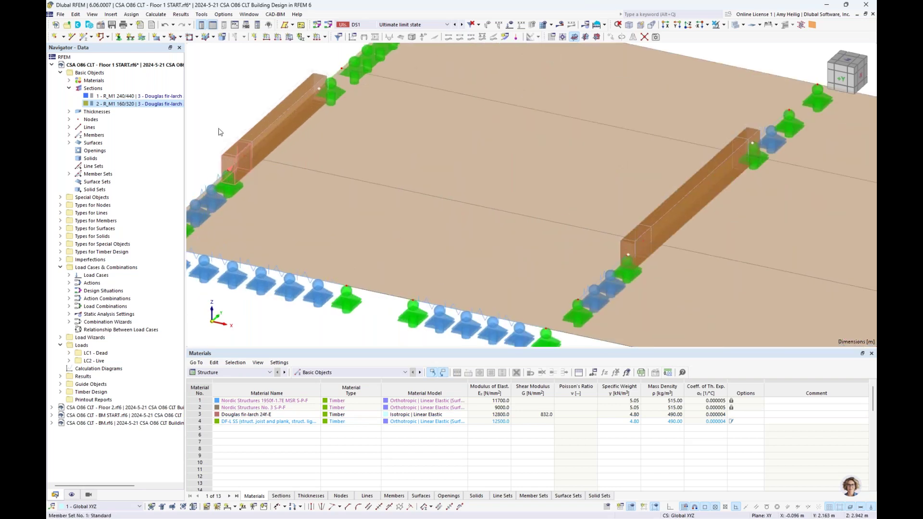
scroll(338, 120, up, 2)
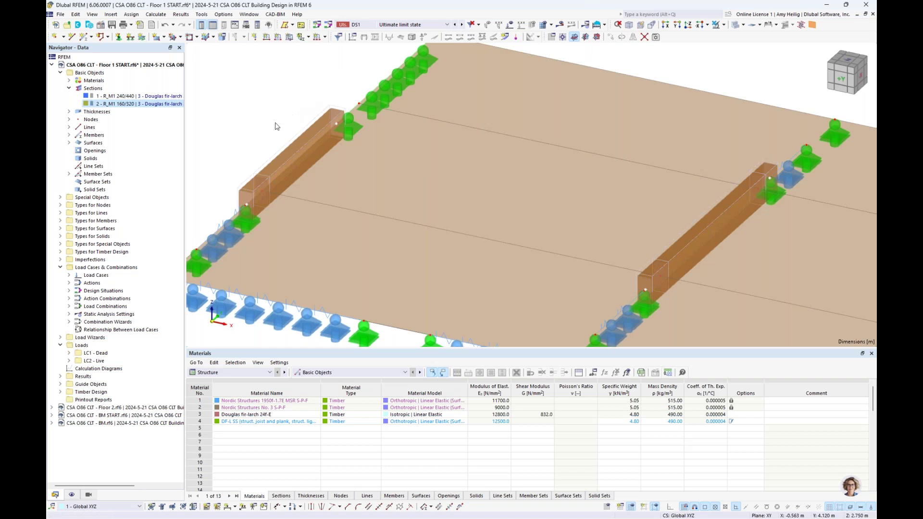
scroll(247, 188, up, 3)
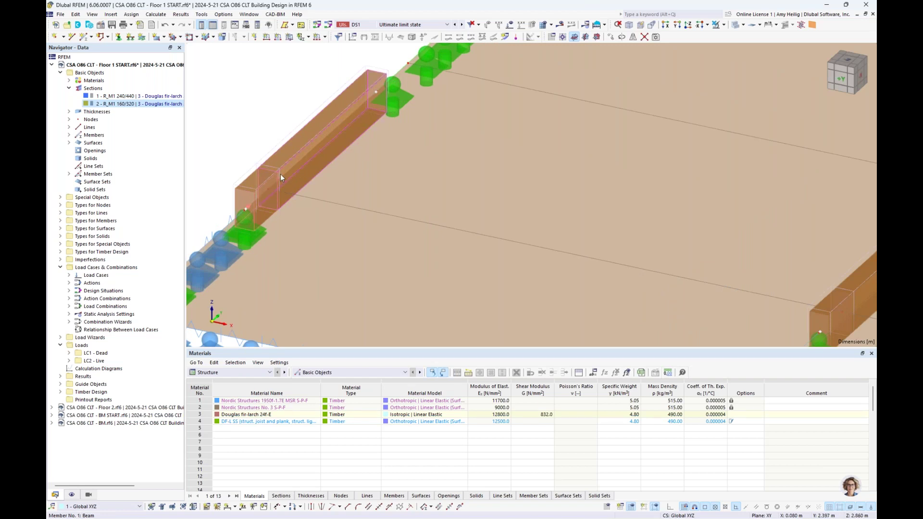
mouse_move(260, 185)
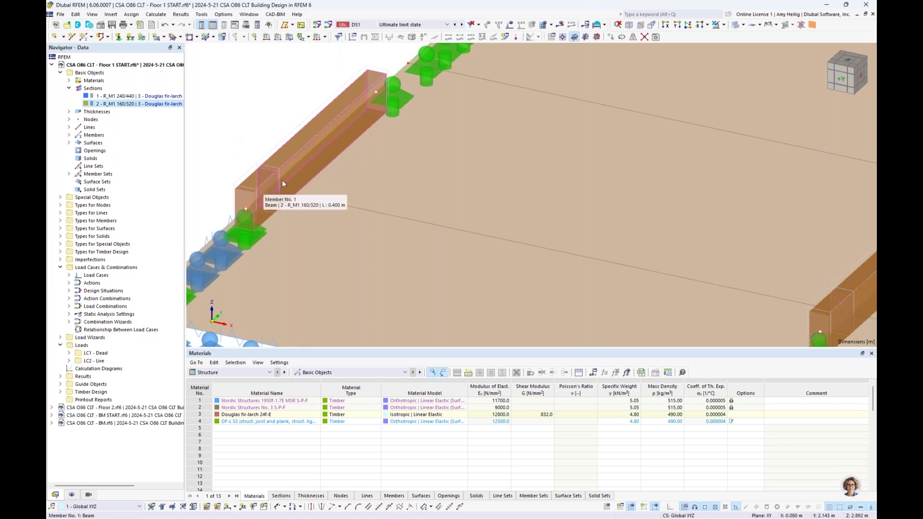
mouse_move(264, 162)
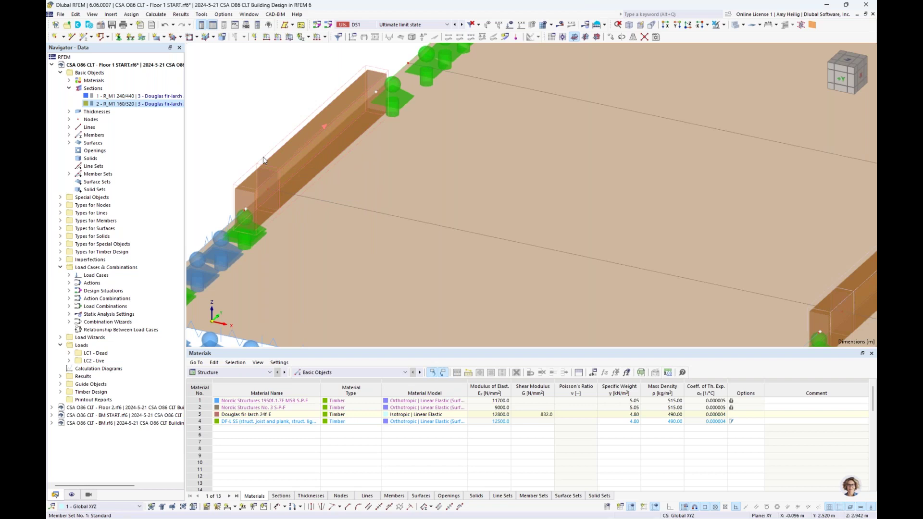
double_click(417, 158)
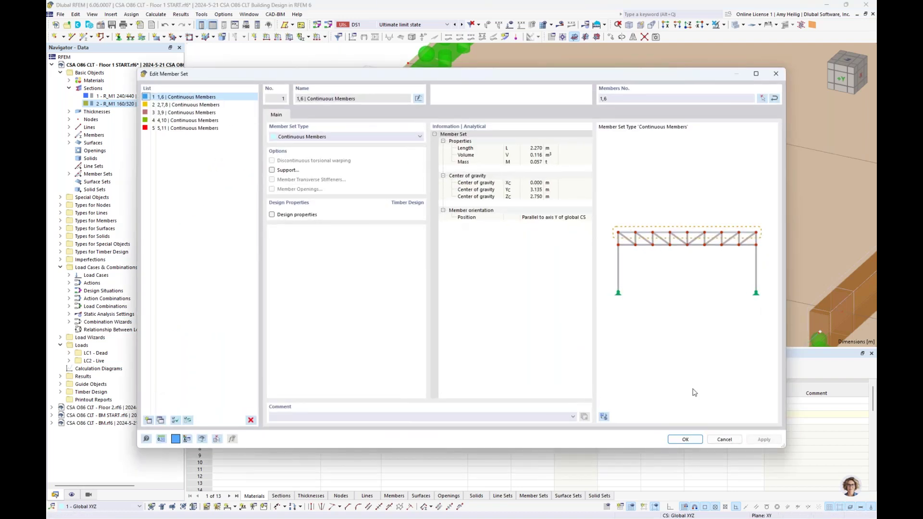
click(725, 439)
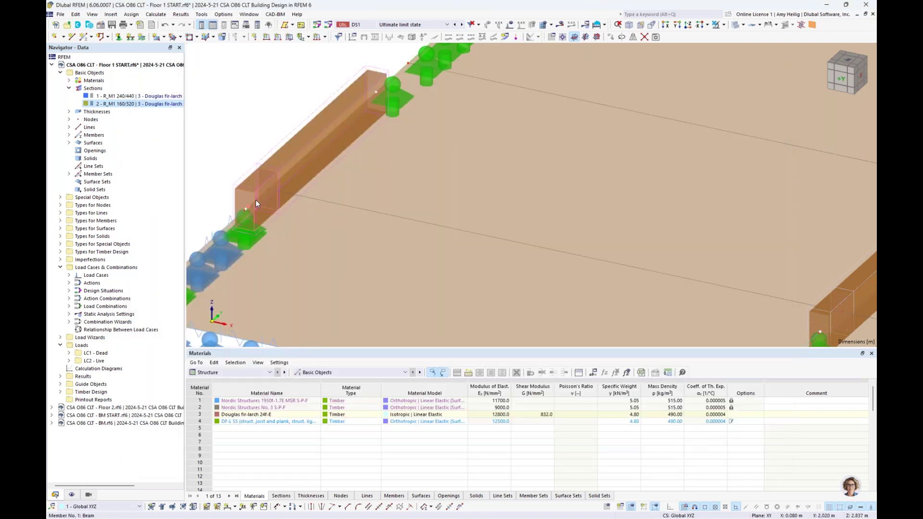
Examine the nodal and line supports along the floor's edges and beam lines across the whole model
scroll(447, 222, down, 5)
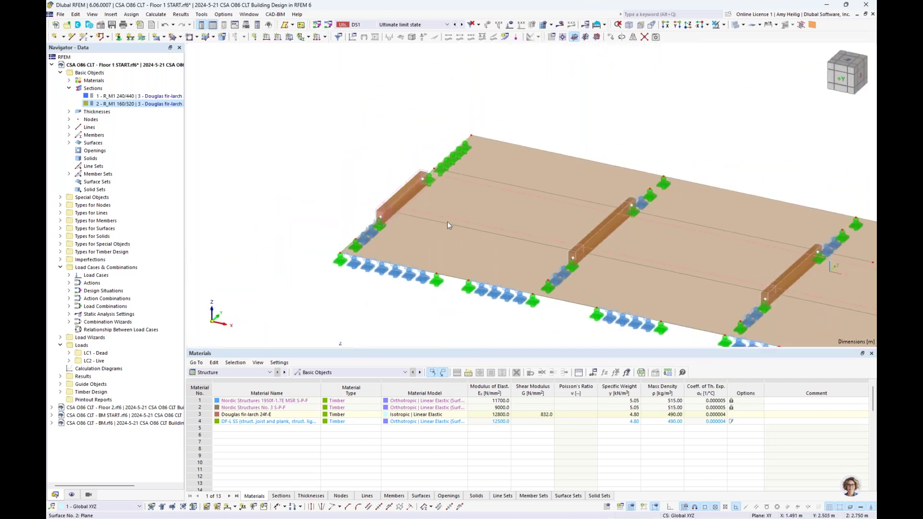
middle_drag(577, 214, 360, 180)
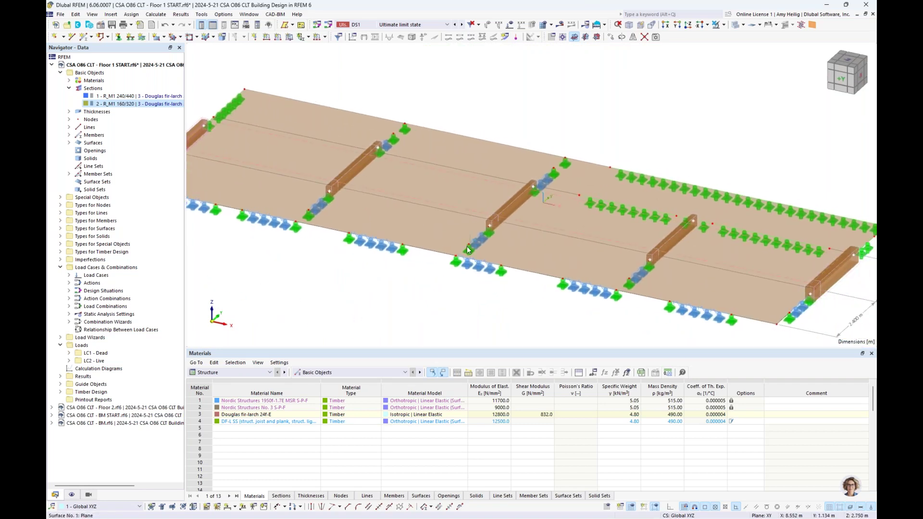
scroll(468, 249, down, 2)
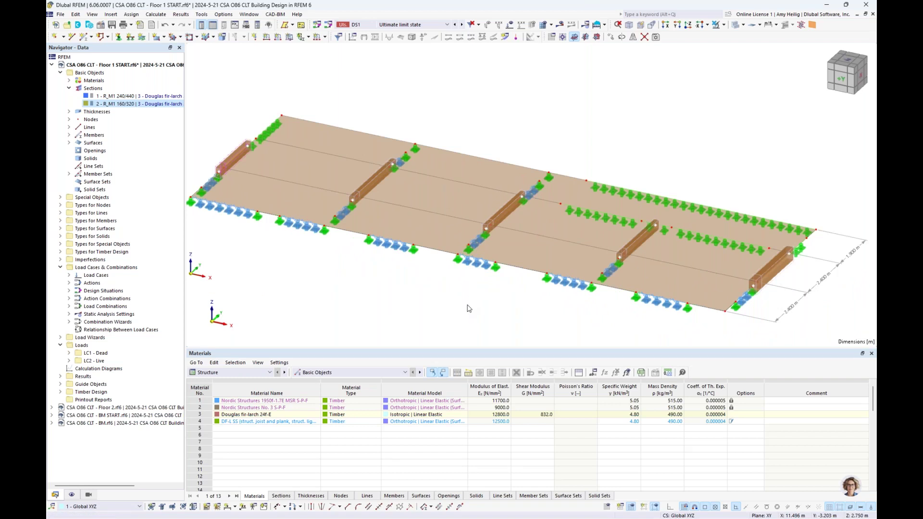
ctrl+middle_drag(469, 309, 463, 270)
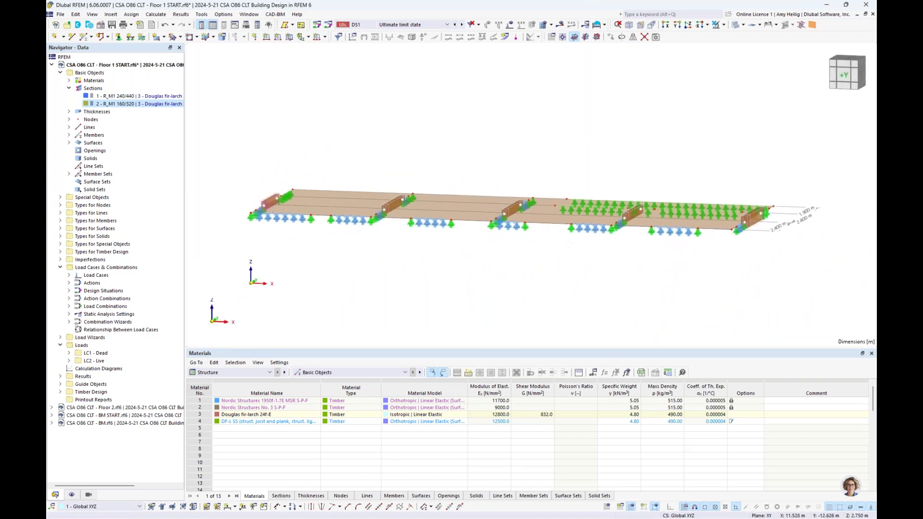
scroll(462, 270, up, 1)
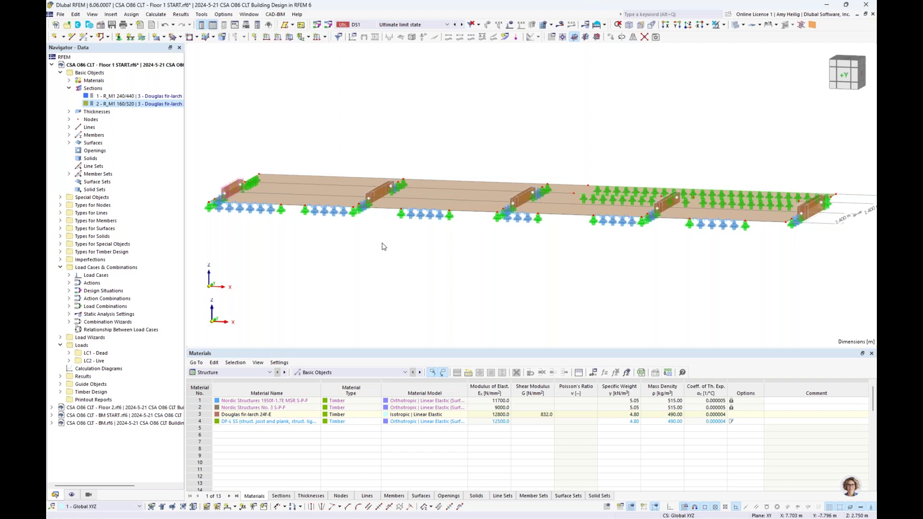
mouse_move(417, 256)
ctrl+middle_down()
mouse_move(470, 252)
mouse_move(401, 258)
ctrl+middle_up()
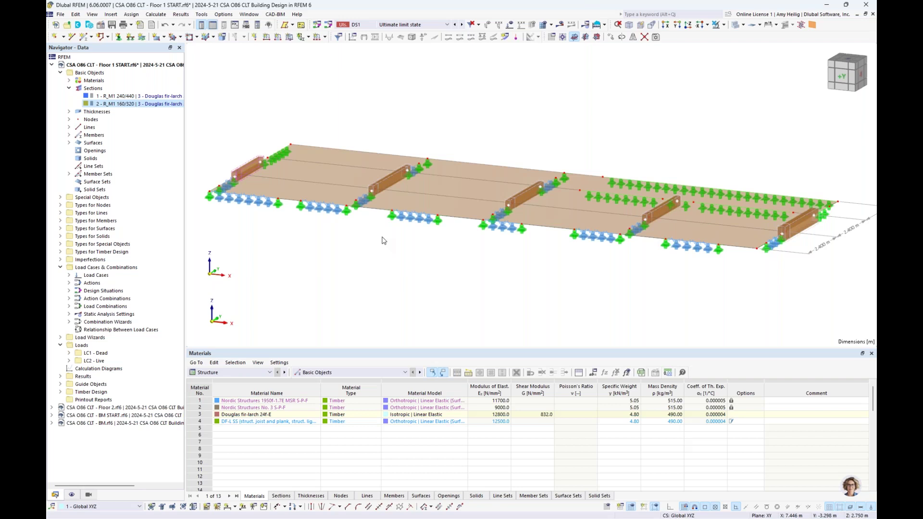
mouse_move(454, 238)
middle_down()
mouse_move(436, 246)
mouse_move(446, 235)
middle_up()
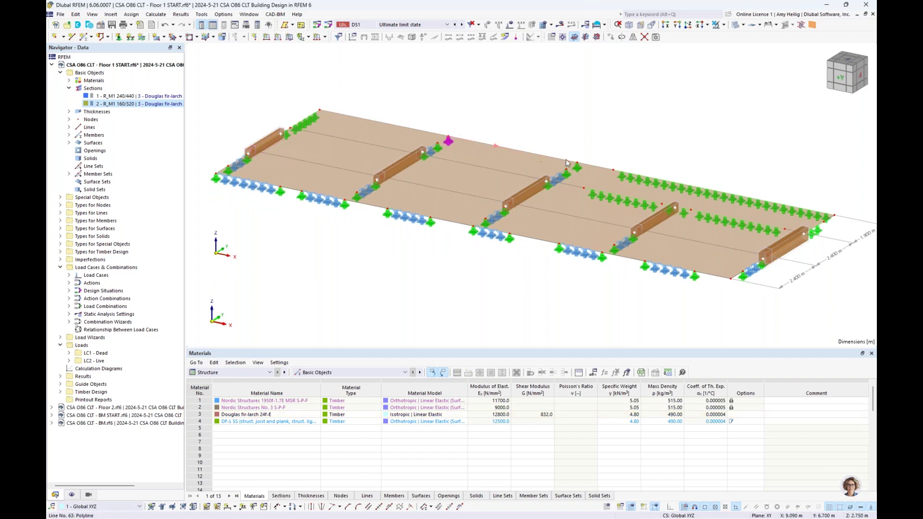
click(579, 171)
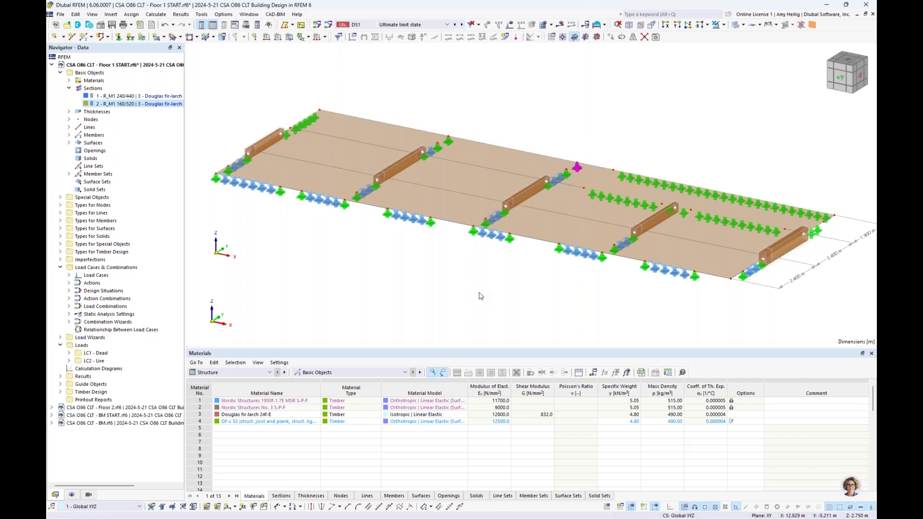
click(620, 204)
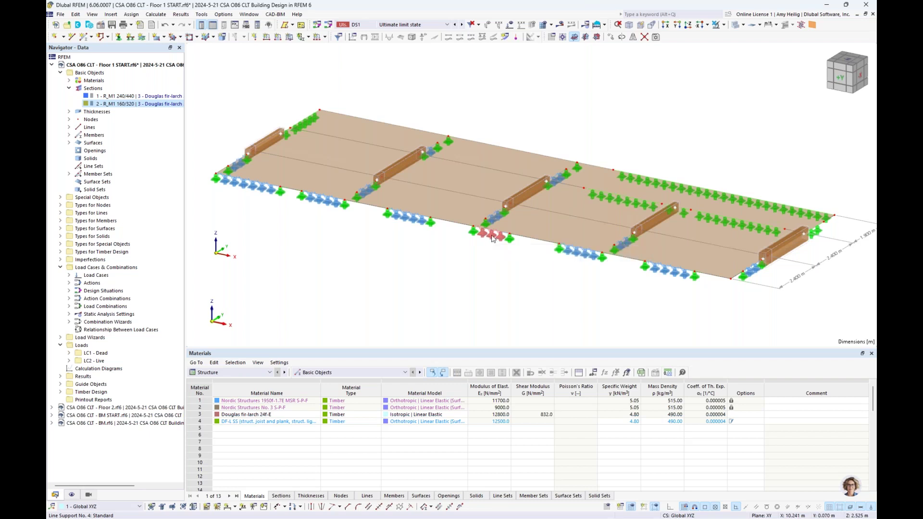
Inspect the line support conditions assigned to line No. 45 and close the settings without changes
double_click(484, 277)
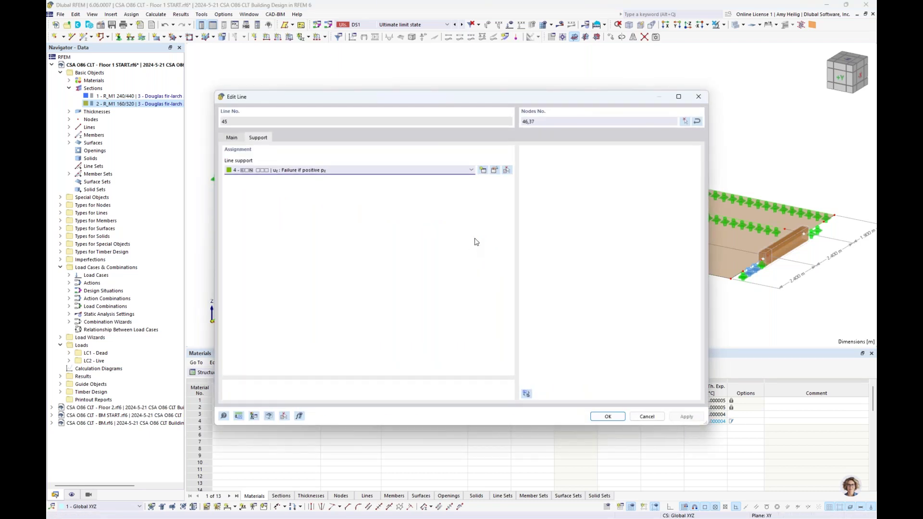
click(494, 172)
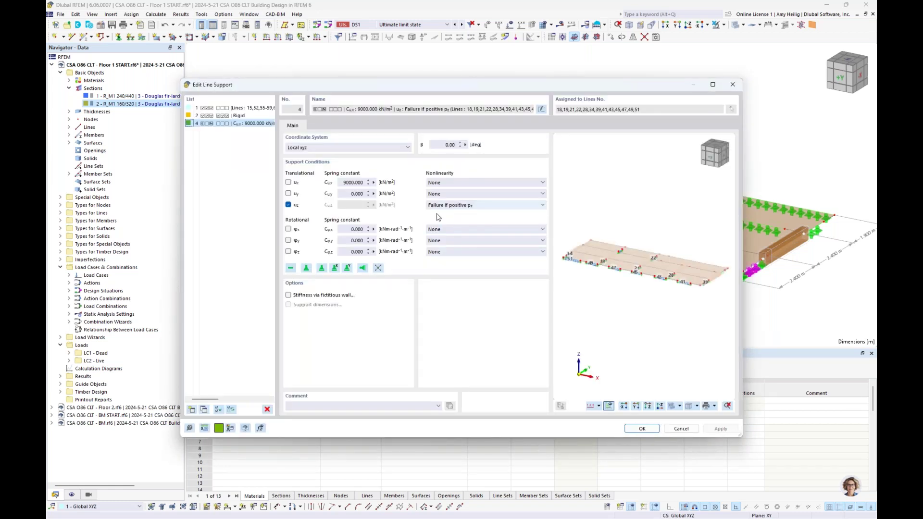
click(678, 430)
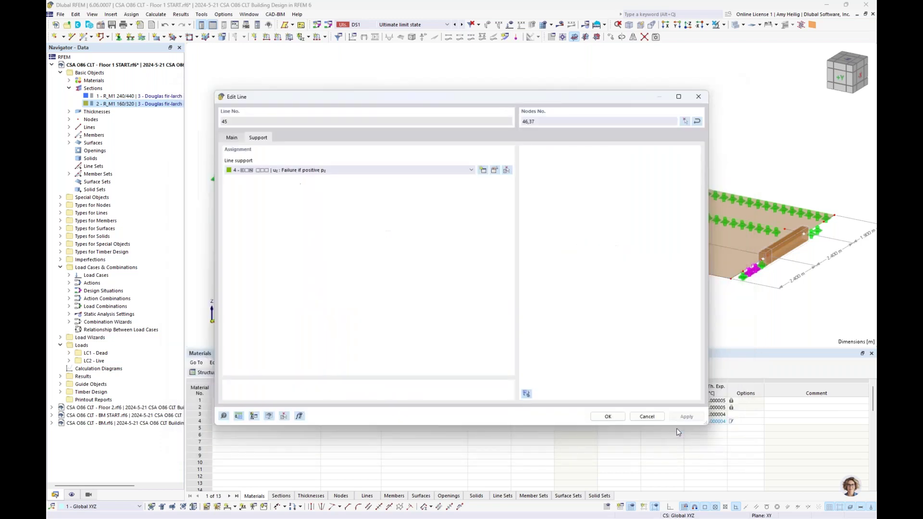
click(647, 416)
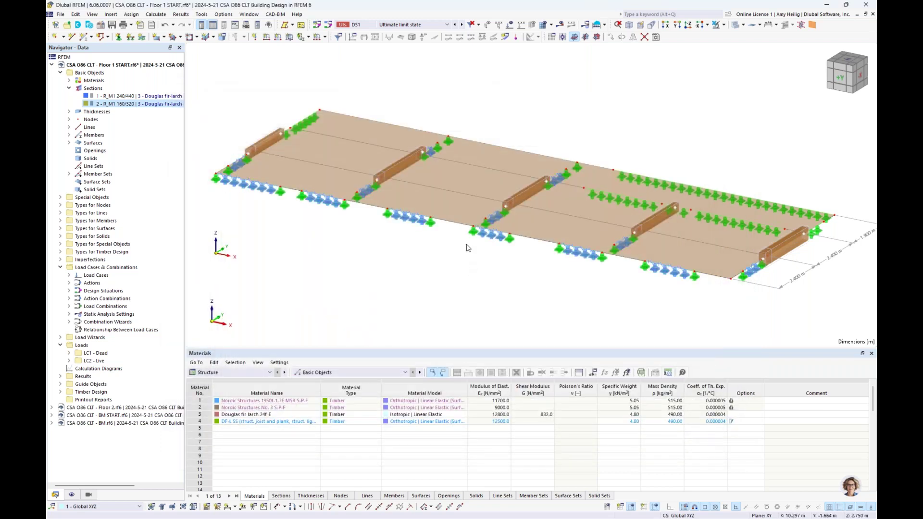
Highlight CLT floor surfaces No. 1 and No. 2 in turn to view the adjoining panels, and clear the selection
click(510, 241)
click(509, 287)
click(321, 177)
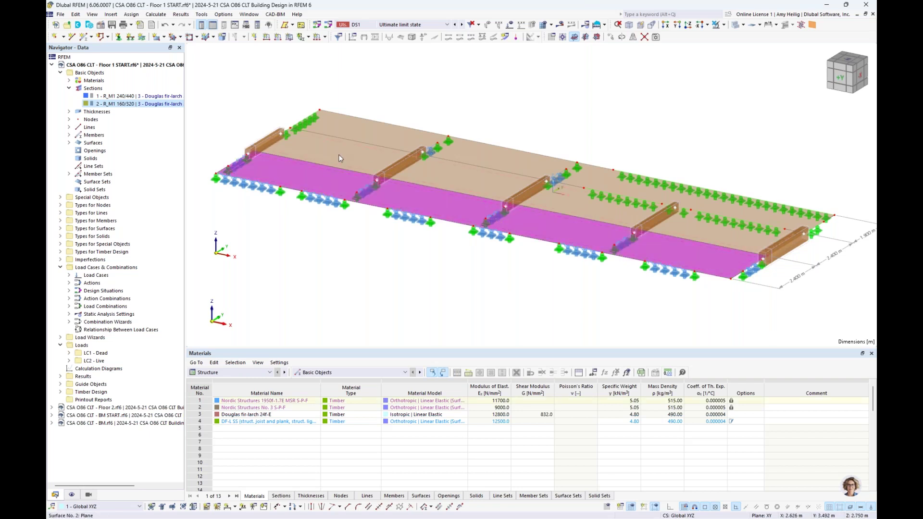
click(339, 157)
scroll(339, 158, up, 2)
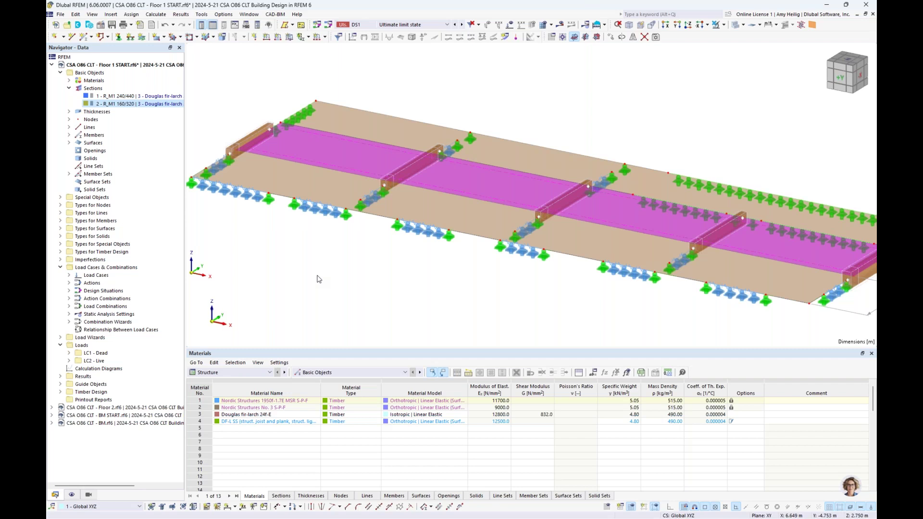
key(Escape)
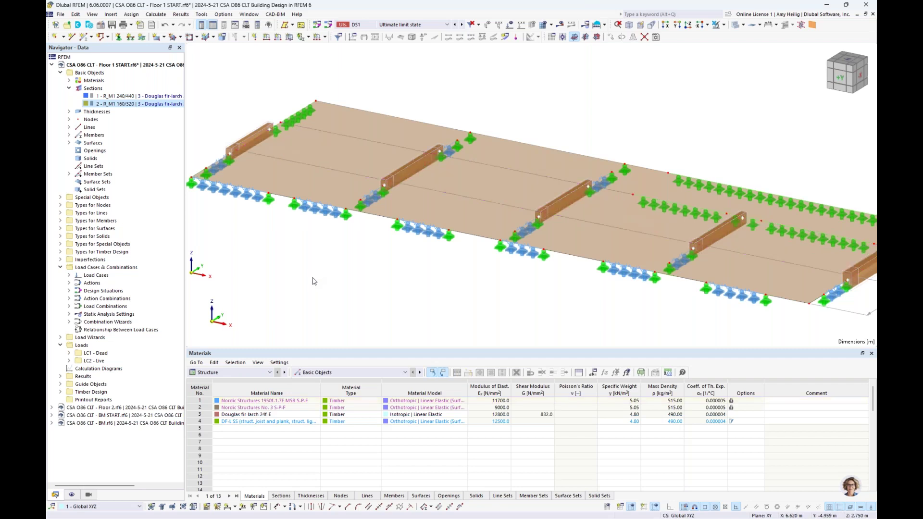
Create a new line hinge with a rotational φx spring constant of 0.01 kNm/rad/m and enable translational releases ux and uy
click(59, 213)
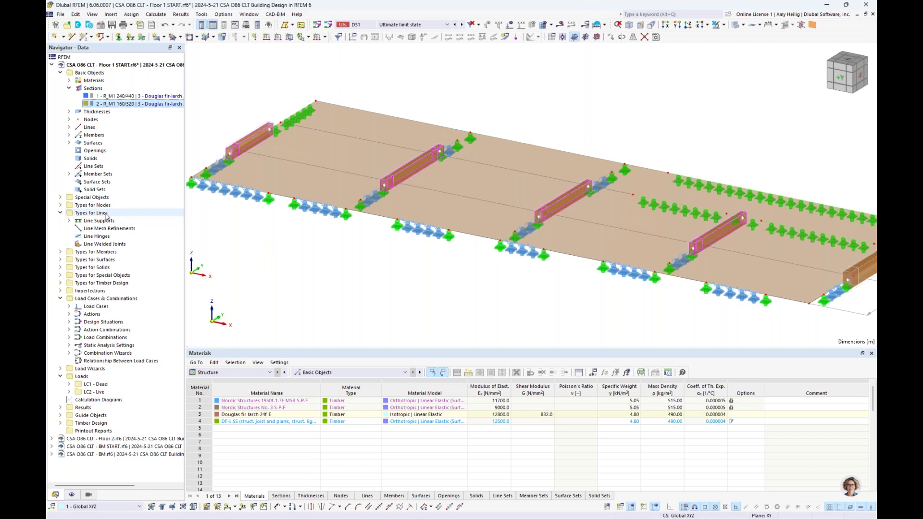
right_click(95, 237)
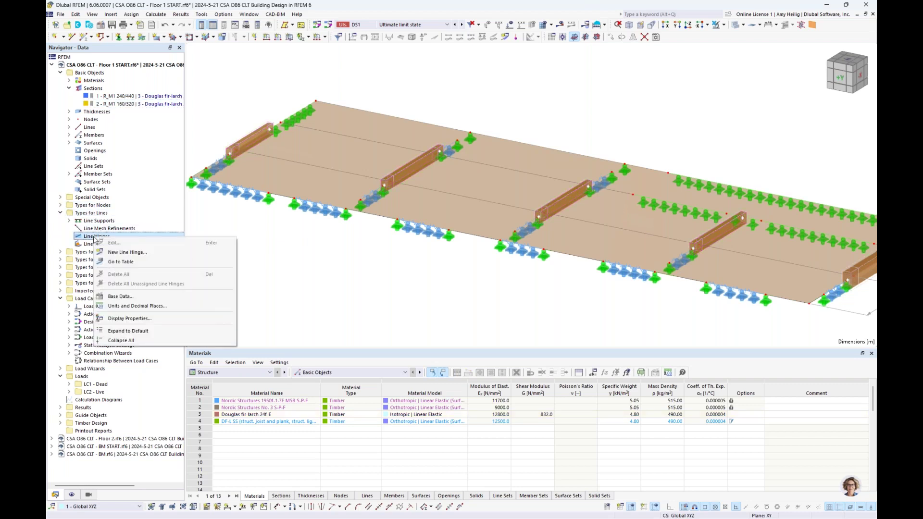
click(126, 252)
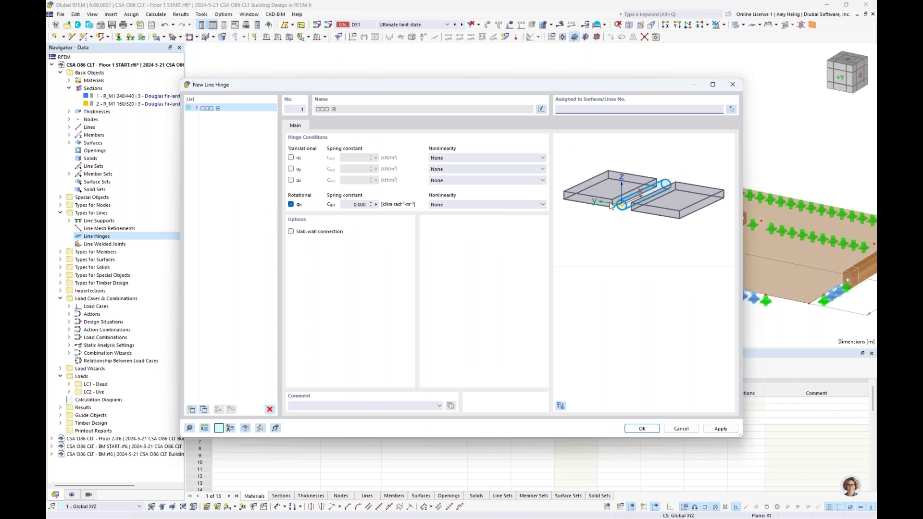
double_click(354, 205)
text(0.01)
click(292, 159)
click(292, 171)
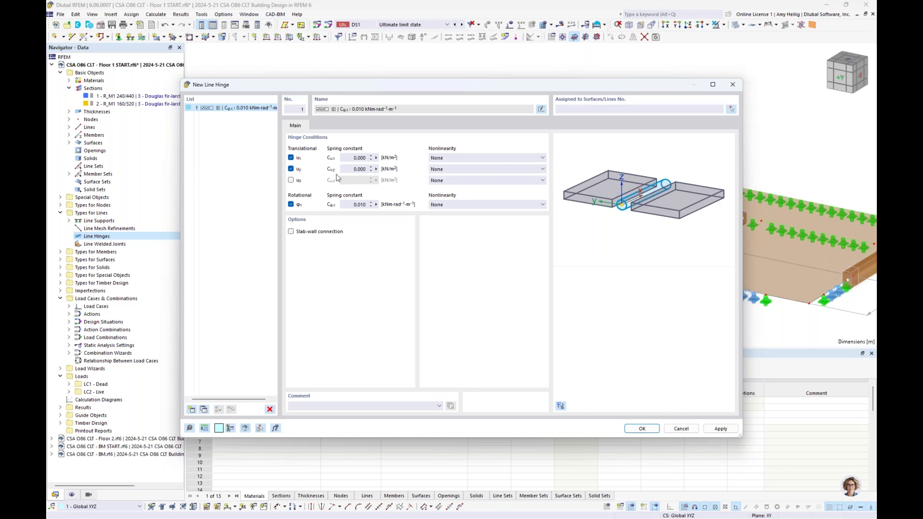
Set the line hinge's translational spring constants in x and y to 8000 kN/m² each
click(350, 159)
text(80)
click(352, 171)
text(8)
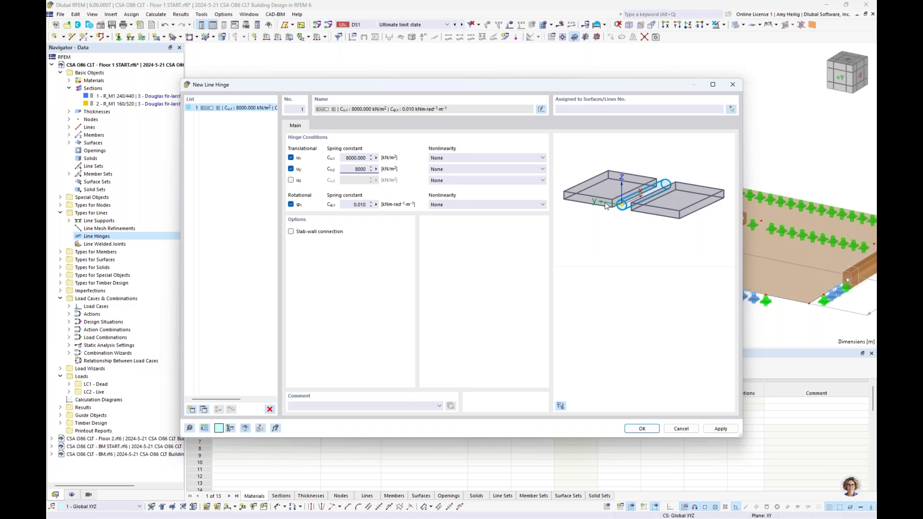
click(350, 158)
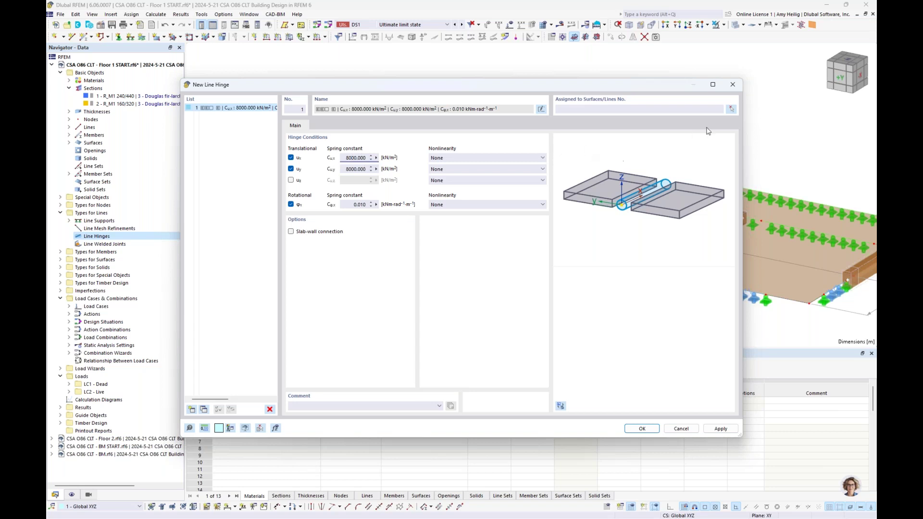
Assign the line hinge to surface No. 1 along lines 2,36-38 at its joint with surface No. 2
click(731, 110)
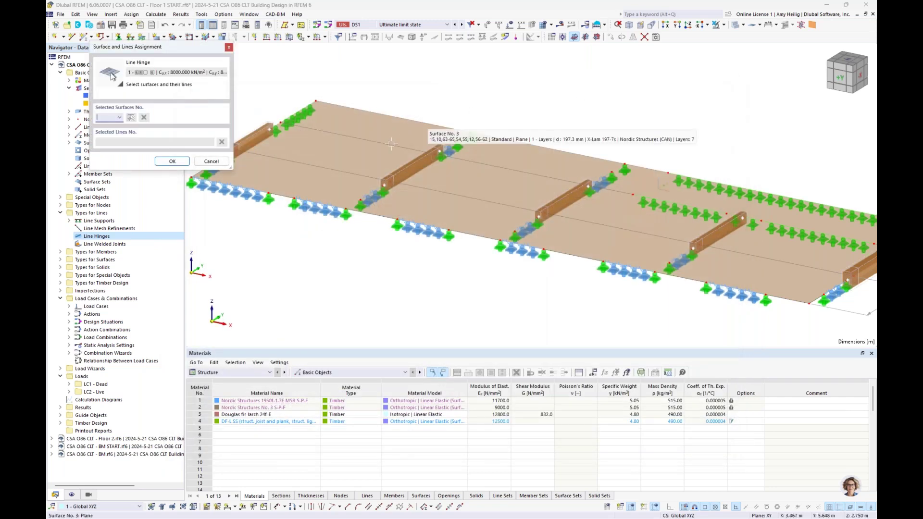
click(335, 187)
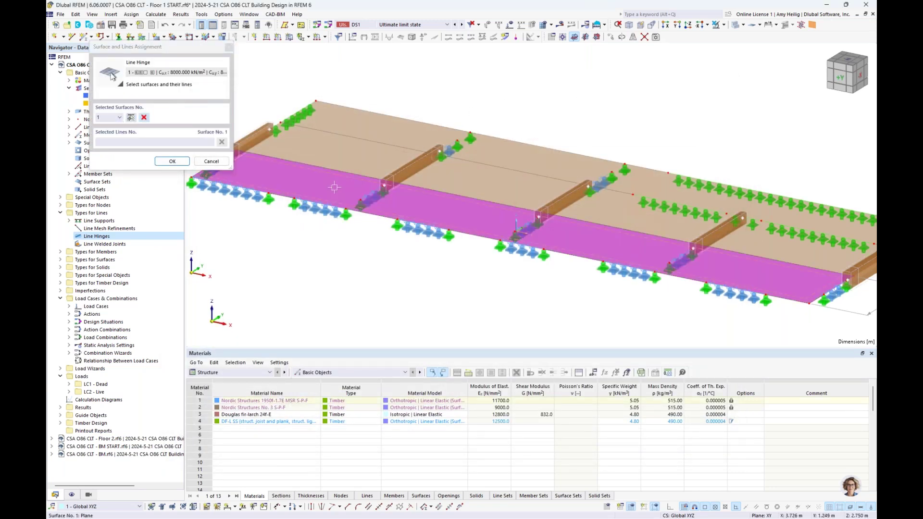
click(358, 174)
click(418, 186)
click(557, 215)
click(716, 247)
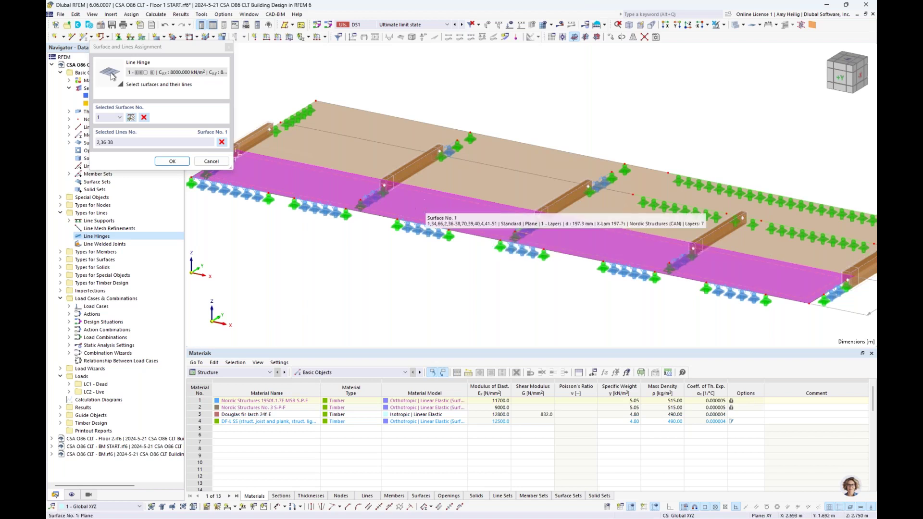
click(131, 118)
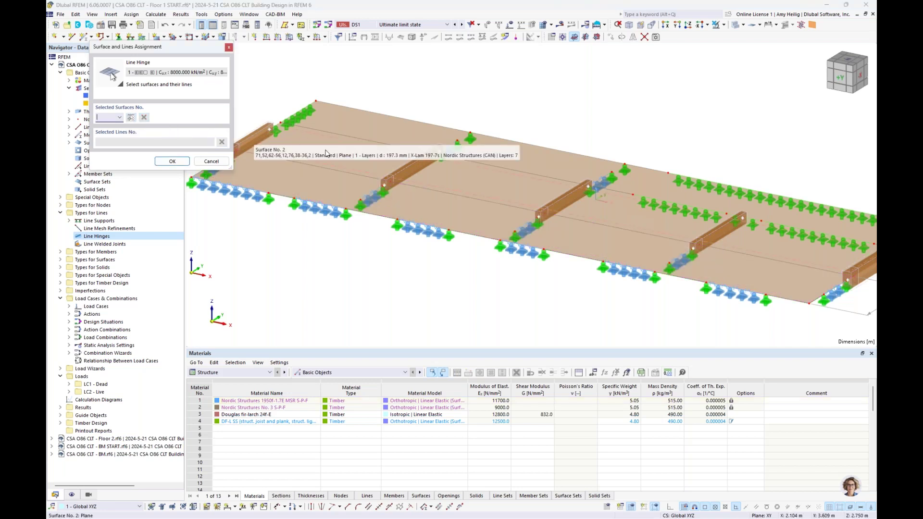
Assign the line hinge to surface No. 2 along lines 12,56-62 using the wireframe display, and save the new hinge
click(597, 193)
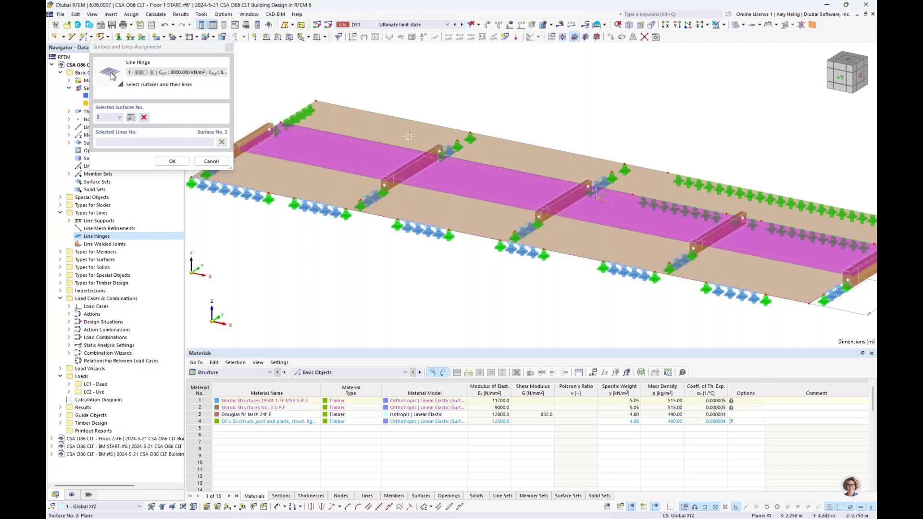
click(735, 27)
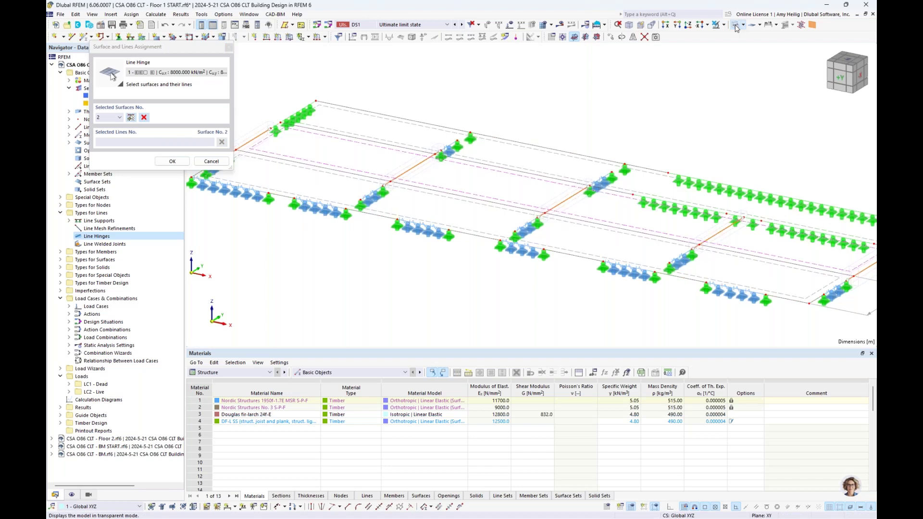
click(396, 140)
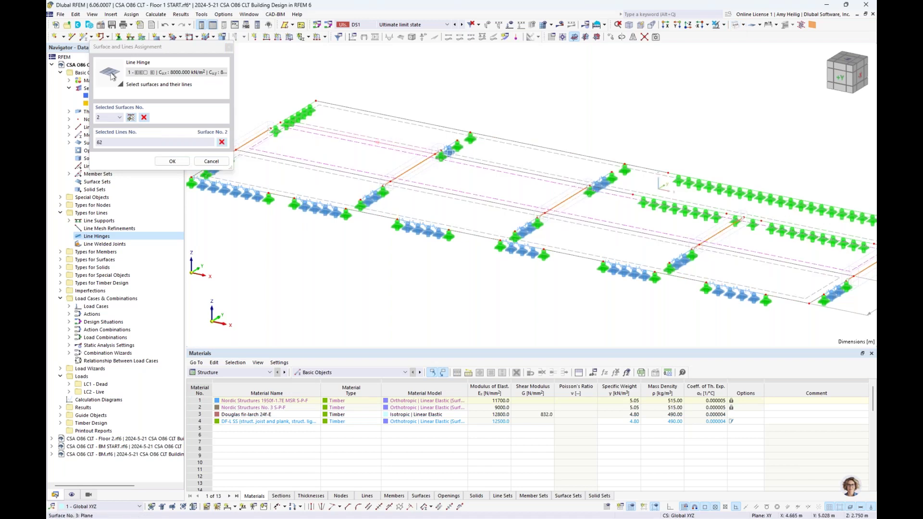
click(479, 158)
click(663, 186)
click(756, 220)
scroll(735, 256, down, 2)
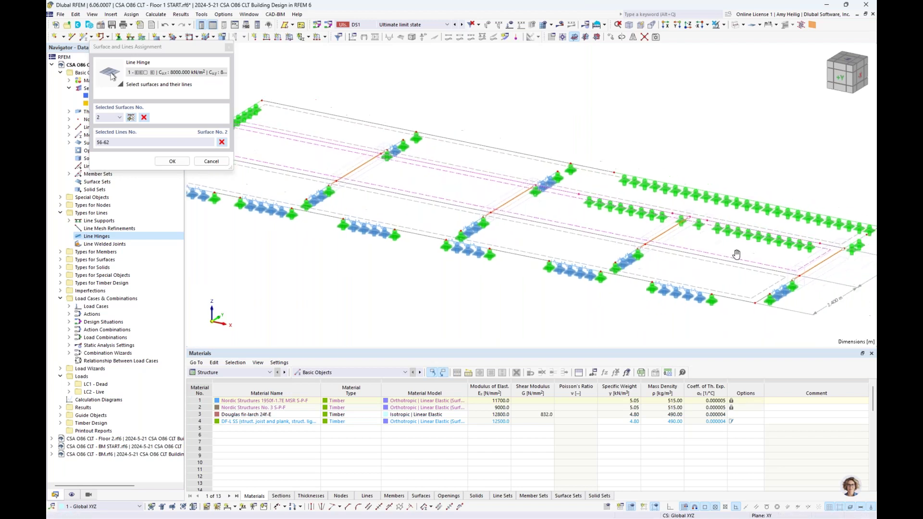
click(772, 236)
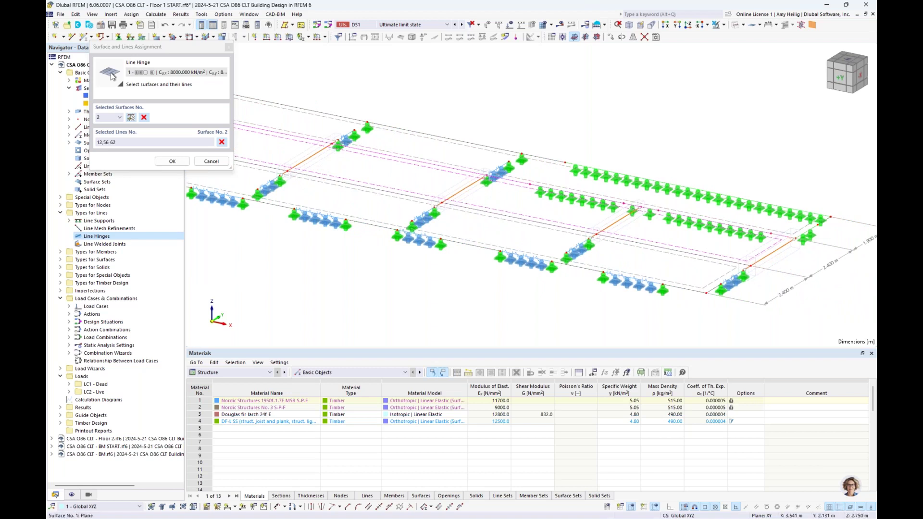
click(172, 162)
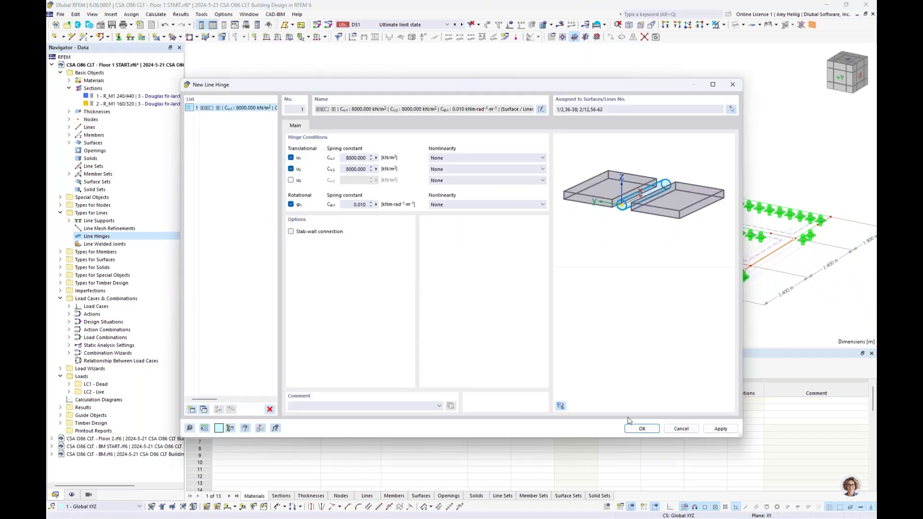
click(641, 428)
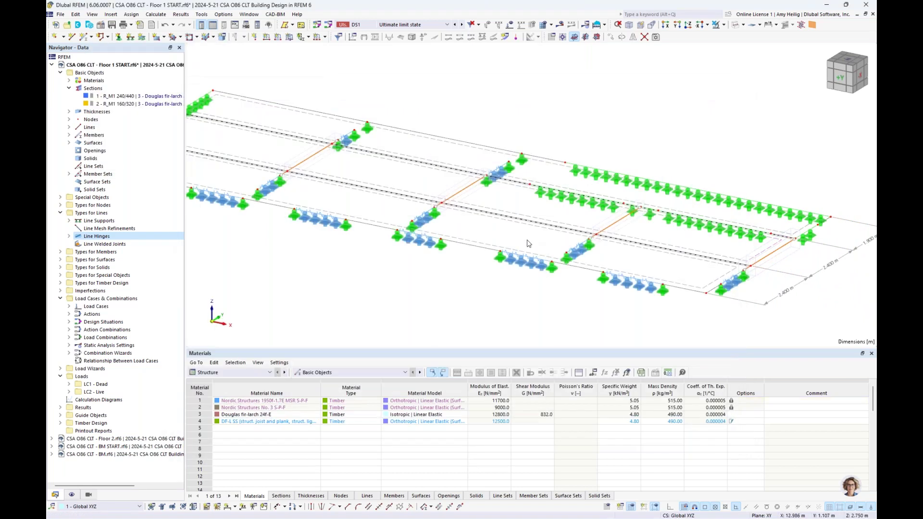
Restore the solid rendered display of the floor model and check the line hinges along both panel joints
middle_drag(573, 252, 590, 258)
scroll(590, 258, down, 2)
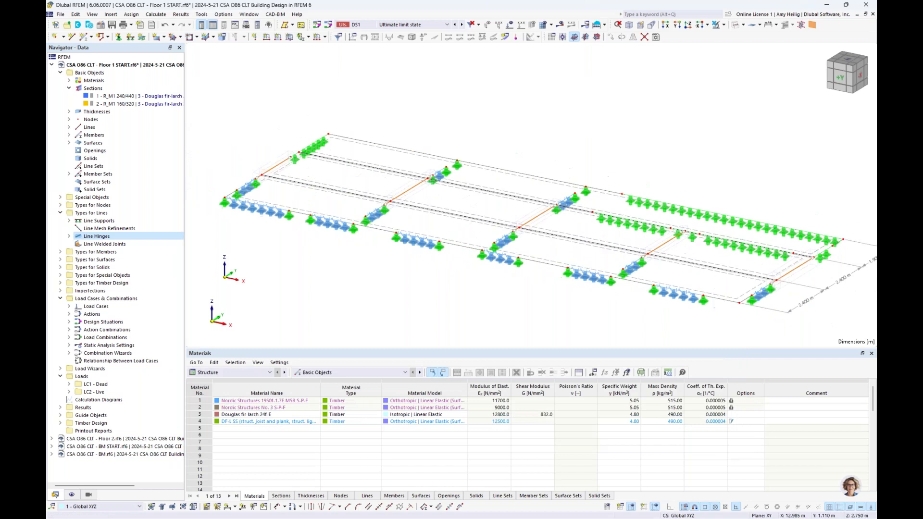
click(736, 24)
click(736, 28)
scroll(564, 245, up, 5)
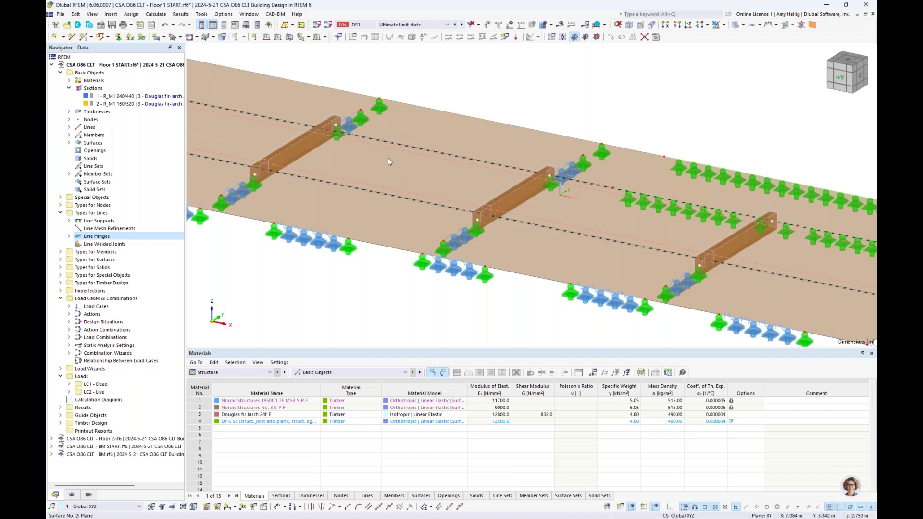
Start a new line release for the floor model
scroll(404, 284, down, 2)
scroll(423, 276, down, 4)
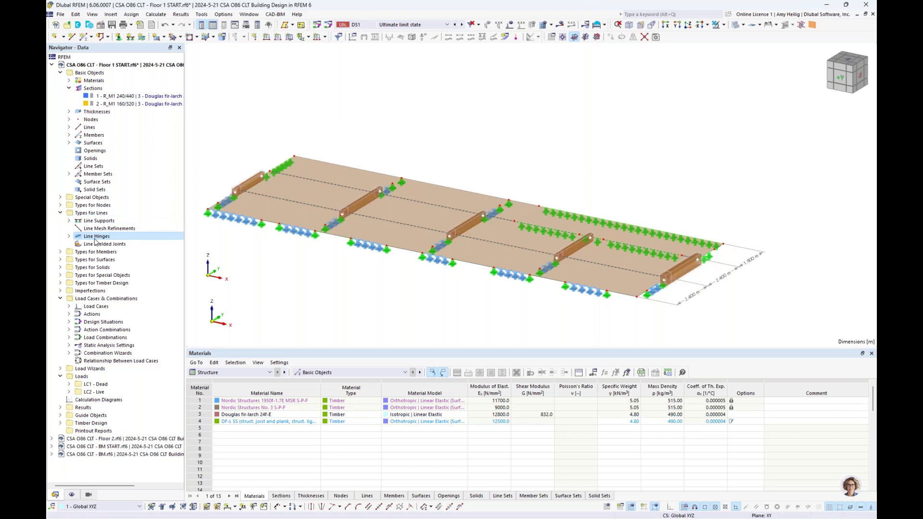
click(60, 213)
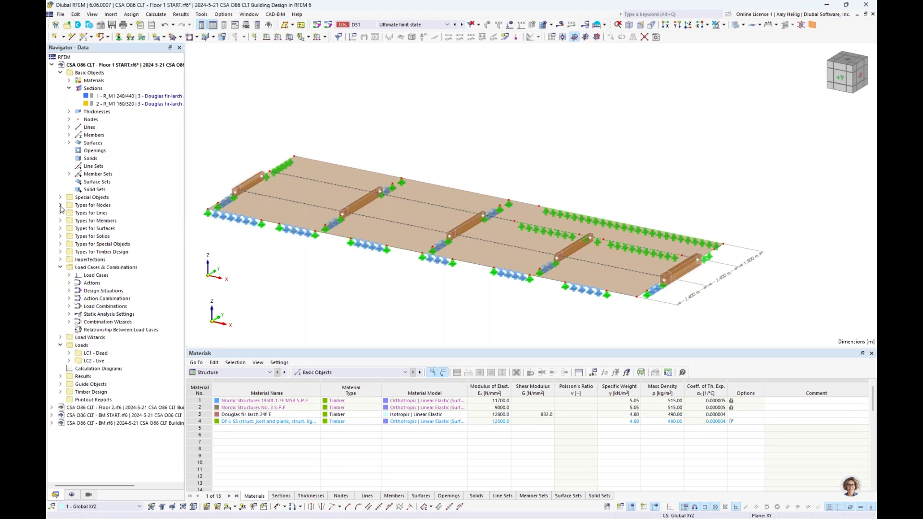
click(59, 198)
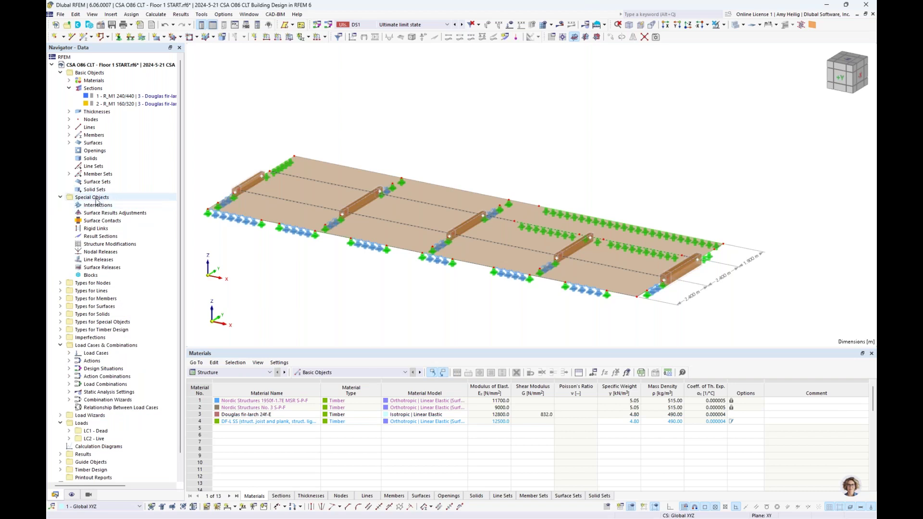
right_click(110, 262)
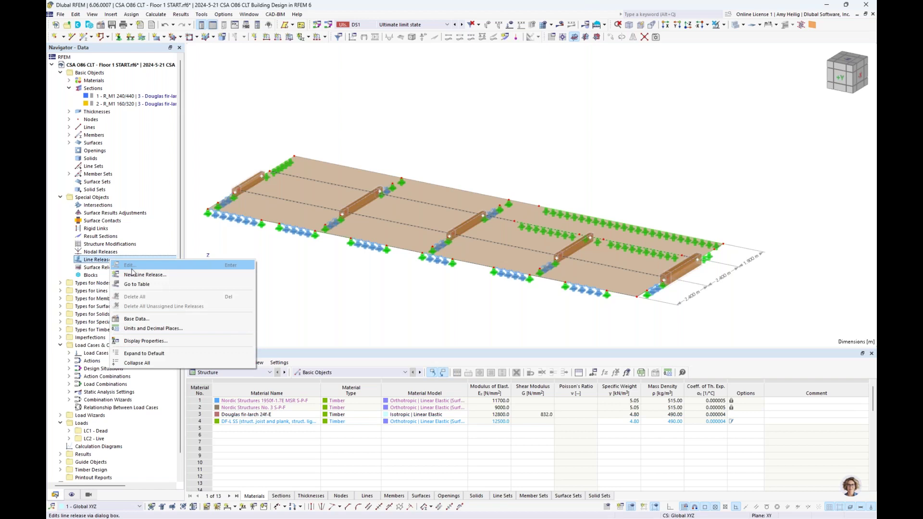
click(140, 275)
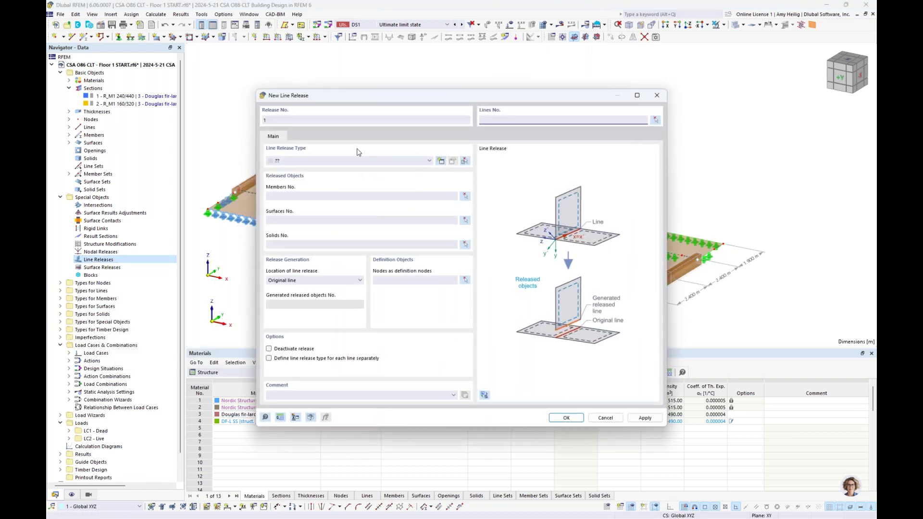
Create a line release type with a 0.01 rotational spring constant about x and a translational ux spring constant of 5000 kN/m²
click(441, 161)
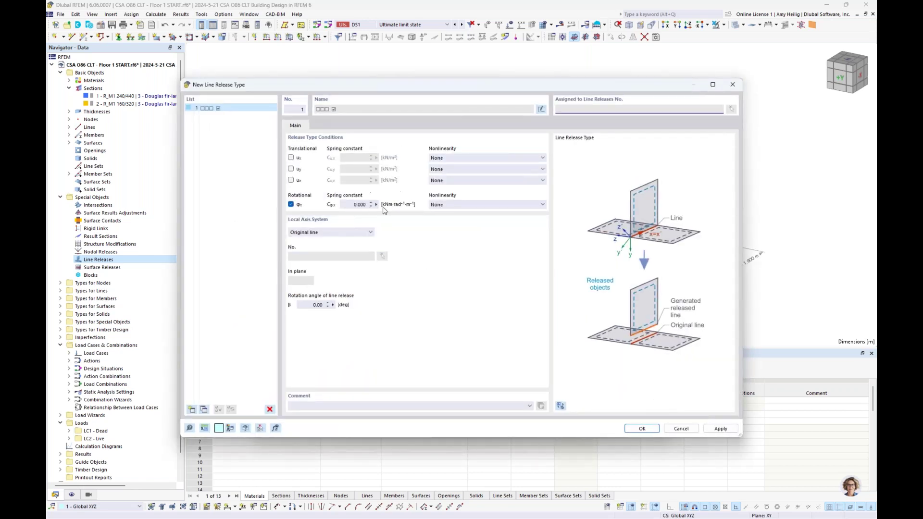
click(355, 205)
text(0.01)
click(291, 158)
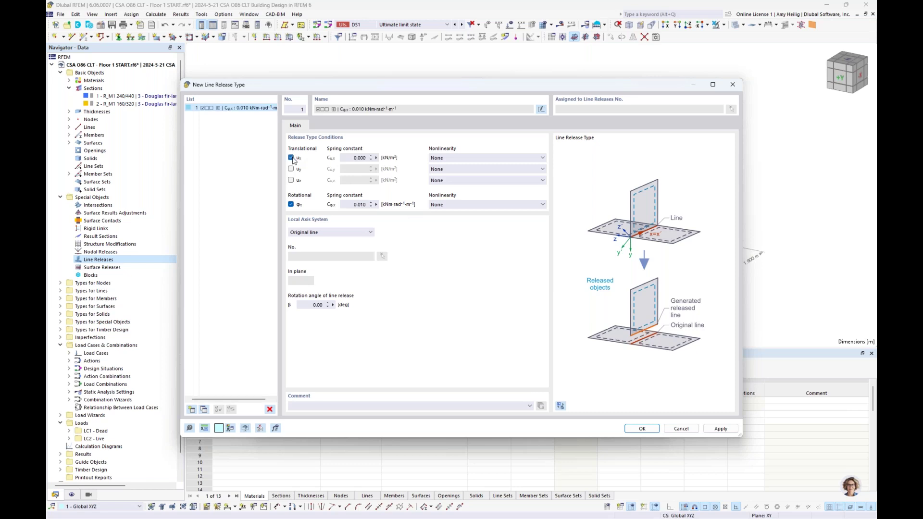
double_click(360, 158)
text(5)
click(642, 428)
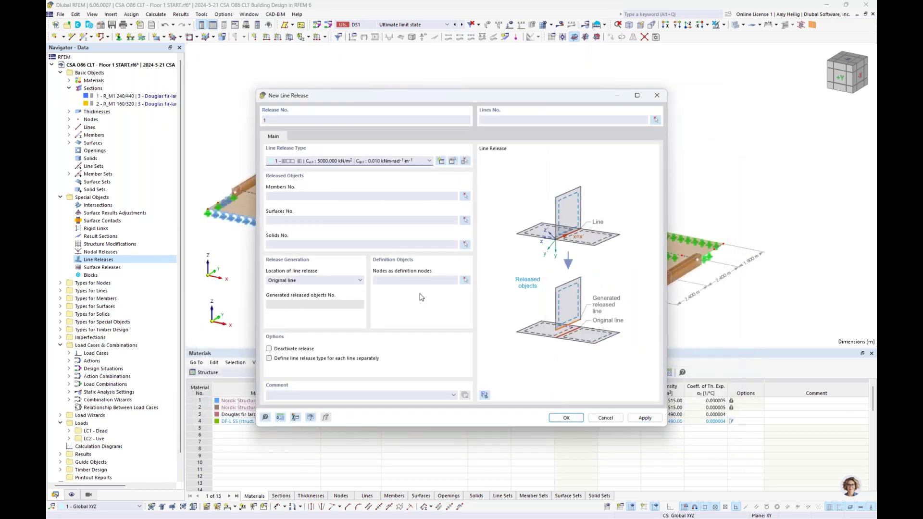
Pick surfaces No. 1 and 2 in the model as the released objects of the line release
click(465, 220)
click(313, 221)
click(494, 223)
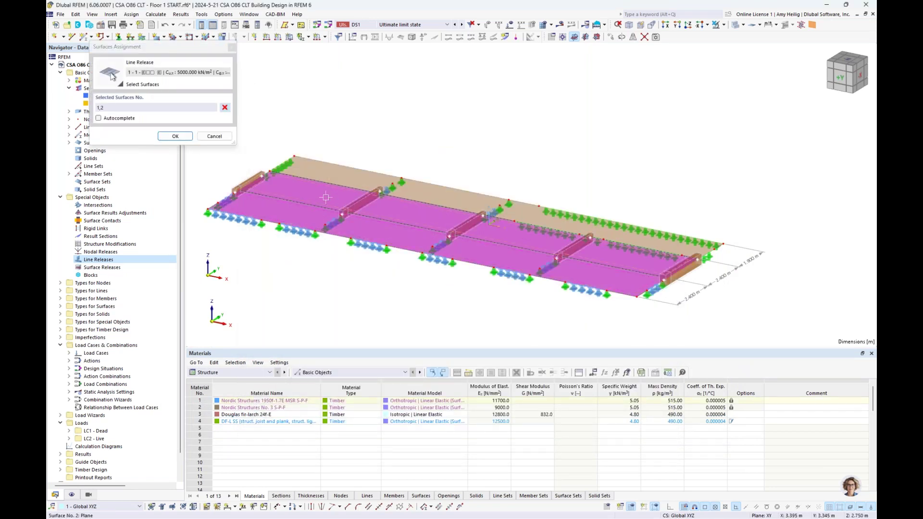
click(175, 136)
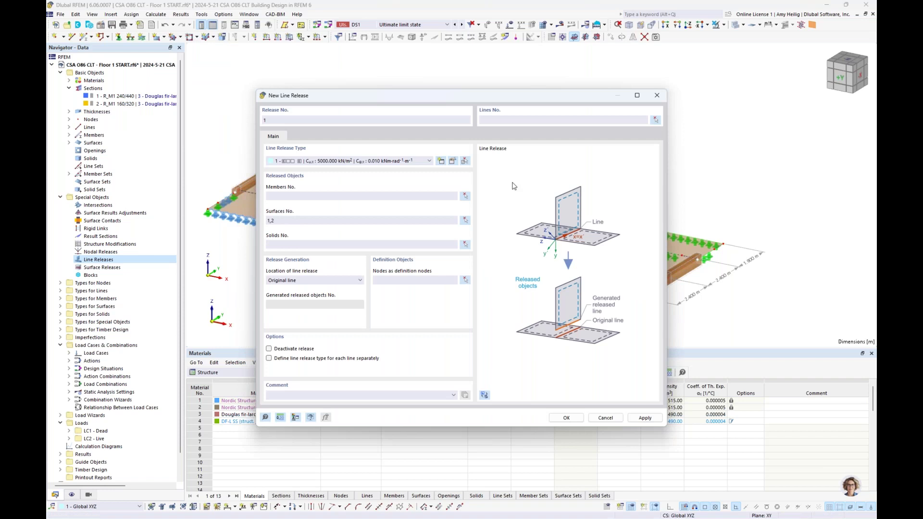
Assign the line release to lines 66,68-71,74-76 along the beams, picking them in the wireframe display
click(656, 120)
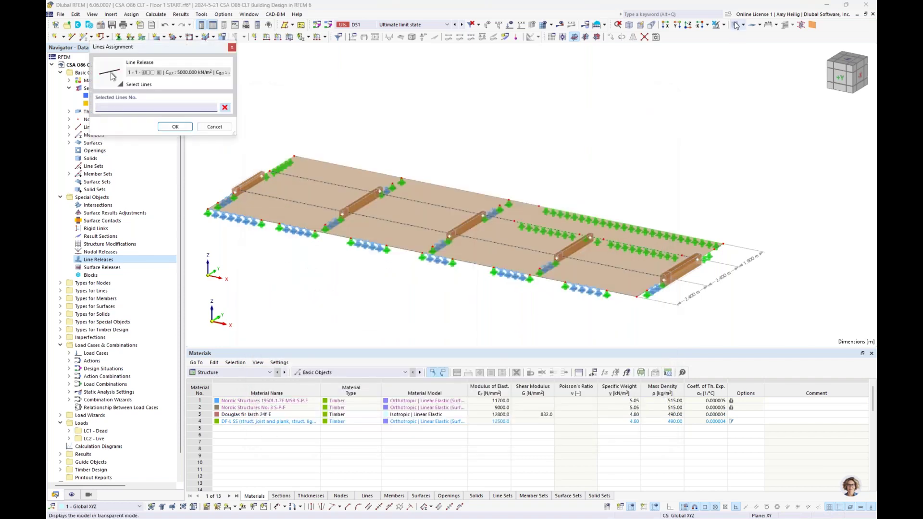
scroll(268, 192, up, 5)
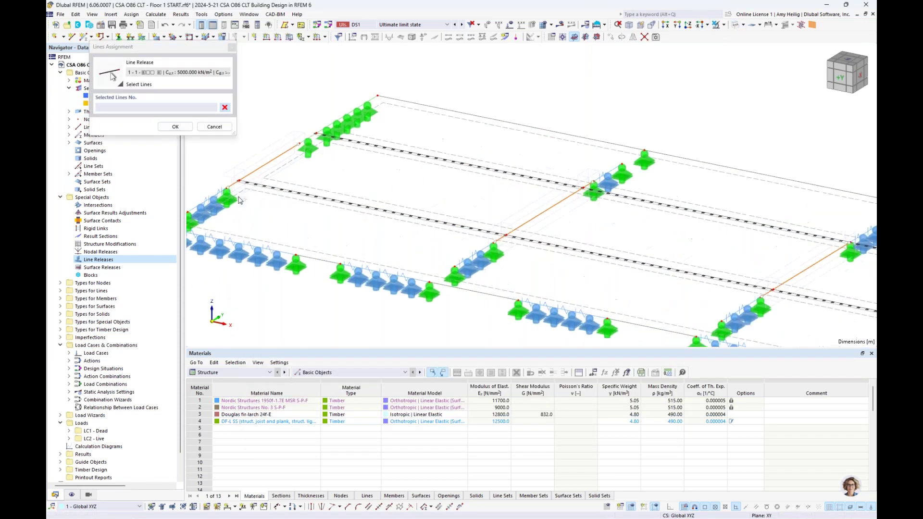
click(262, 160)
middle_drag(758, 259, 408, 172)
click(479, 220)
click(506, 204)
scroll(618, 214, down, 3)
scroll(583, 243, up, 1)
click(541, 223)
click(672, 253)
middle_drag(672, 253, 476, 214)
click(592, 247)
click(592, 247)
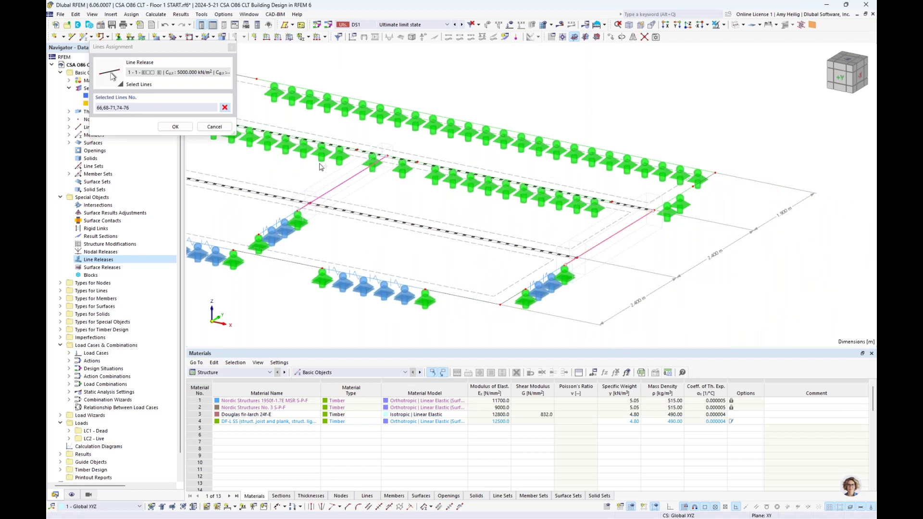
click(176, 126)
Save the line release, applying the suggested fix that adds definition nodes No. 14,42,55, and check the beam lines for any missed one
click(566, 417)
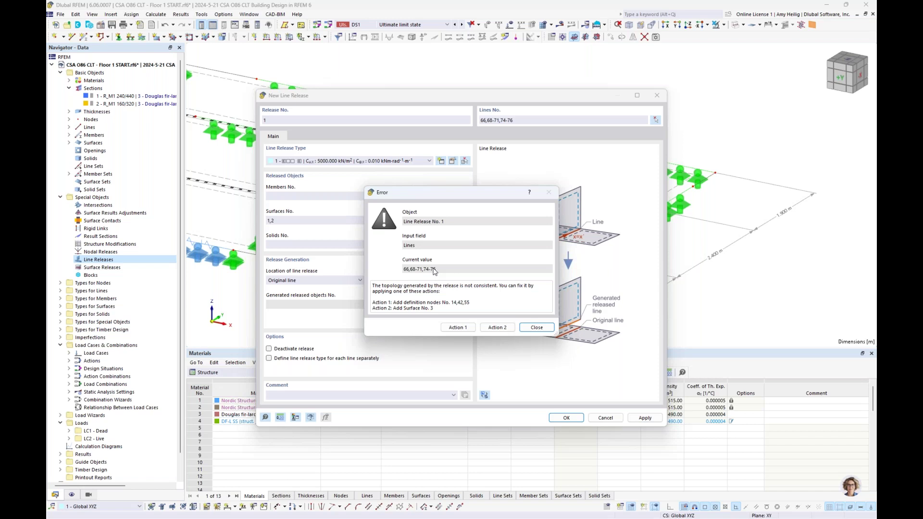
click(458, 328)
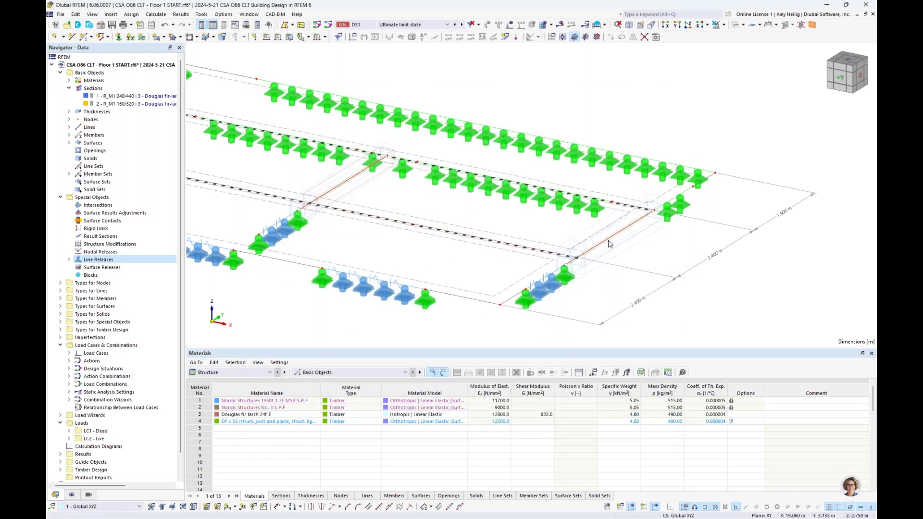
scroll(433, 256, up, 5)
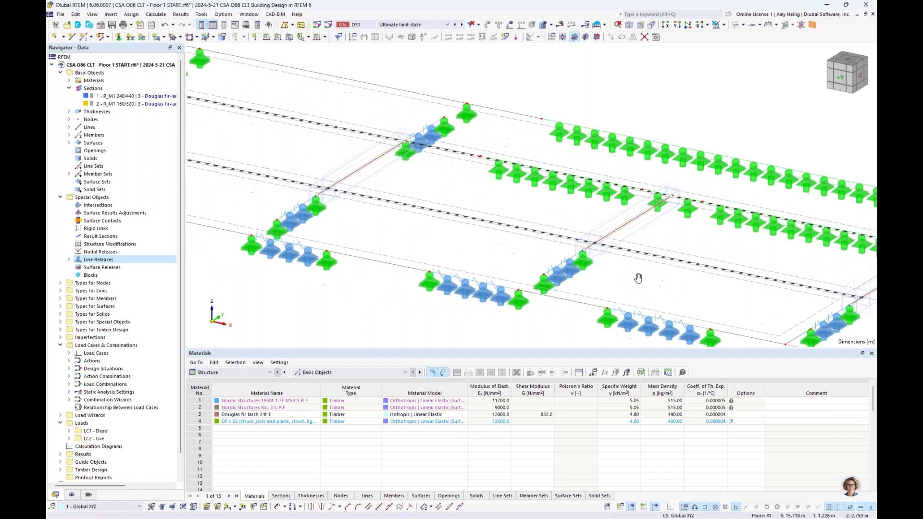
scroll(478, 232, down, 3)
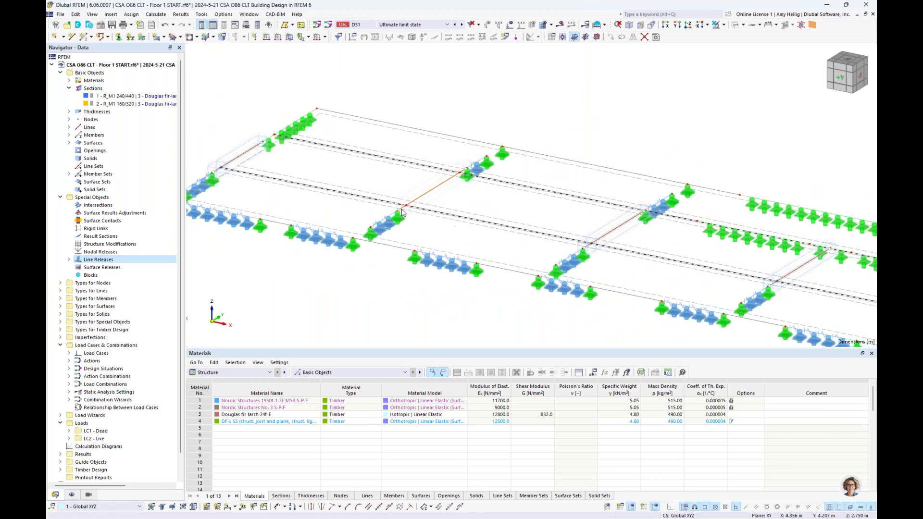
Start a second line release with the existing 5000 kN/m² release type and set surfaces 1-3 as its released objects
right_click(102, 260)
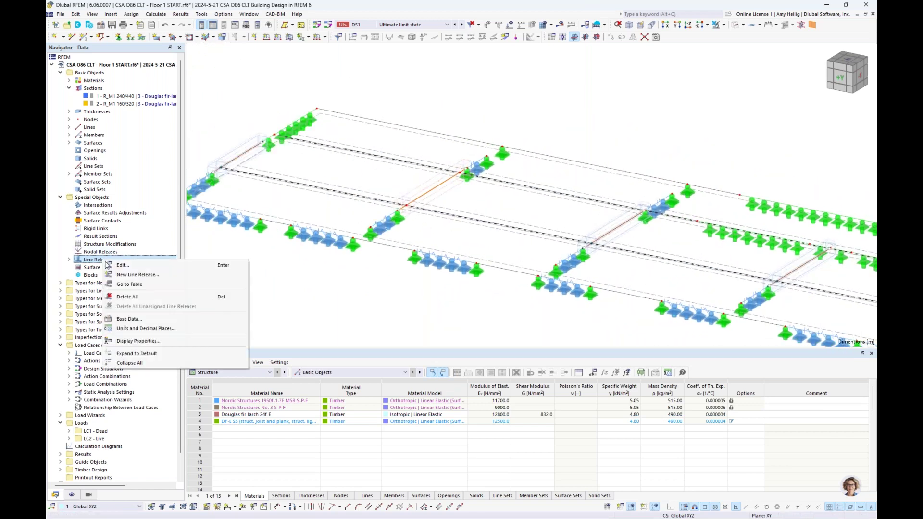
click(123, 275)
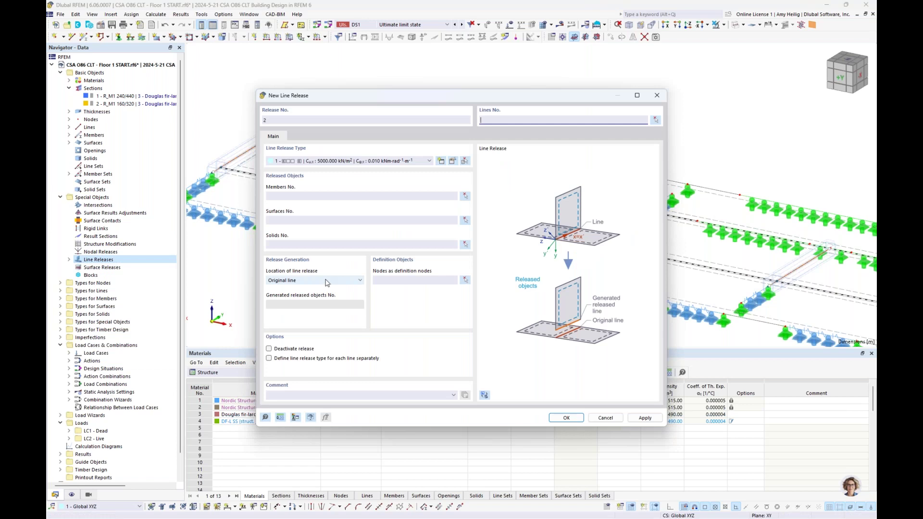
click(308, 220)
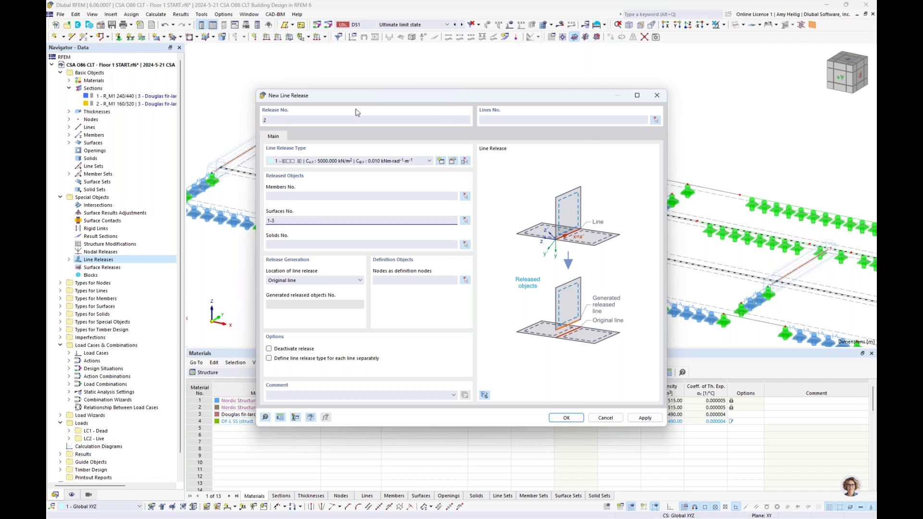
Assign the second line release to the missed beam's lines, including 67 and 72, and save it
click(655, 119)
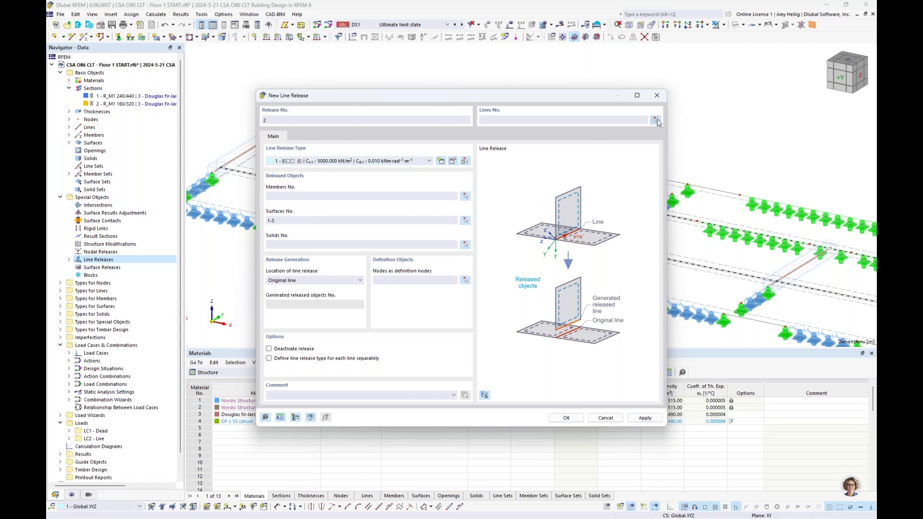
scroll(423, 194, up, 3)
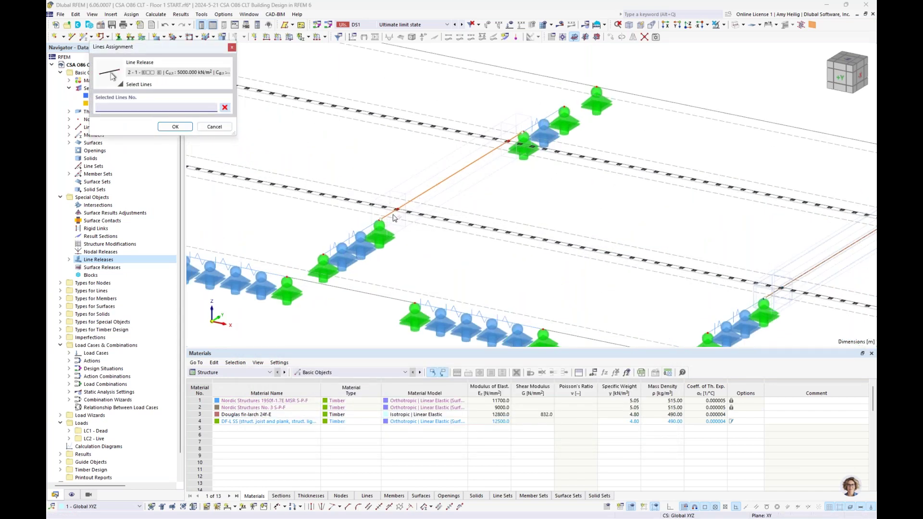
click(418, 195)
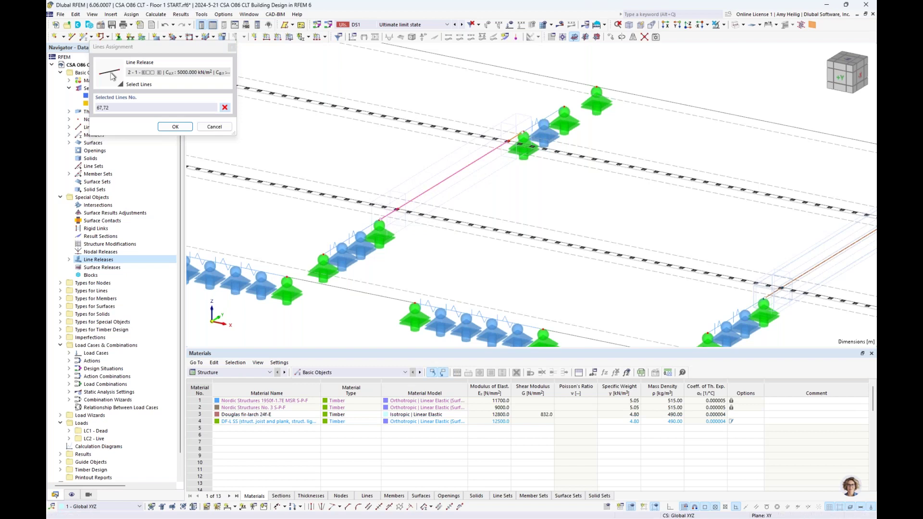
click(511, 139)
click(175, 126)
click(566, 417)
scroll(486, 246, down, 5)
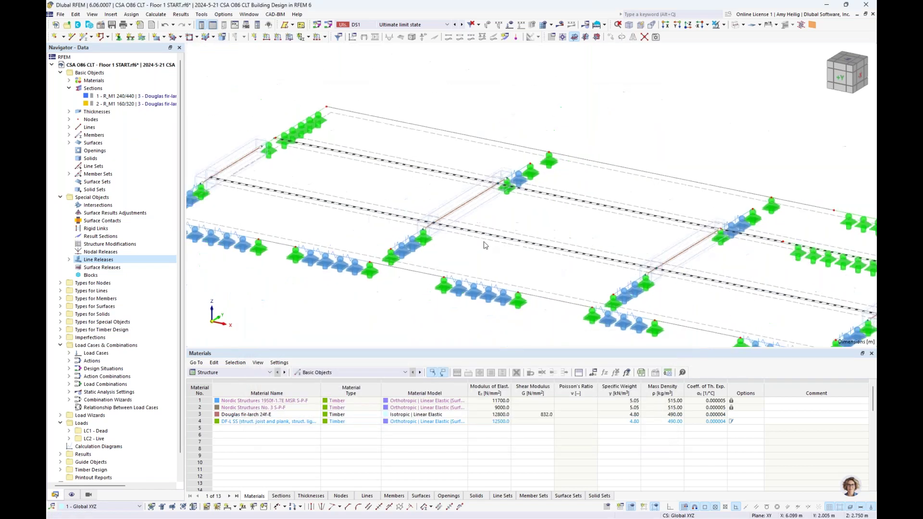
middle_drag(484, 254, 477, 248)
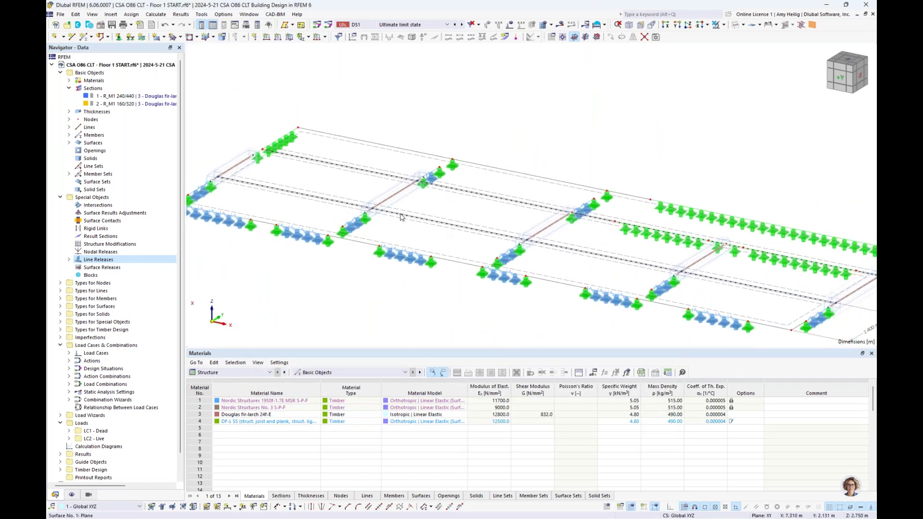
Examine the settings for a line-to-line rigid link and the line hinges it can use, and cancel the new link
right_click(108, 230)
click(121, 246)
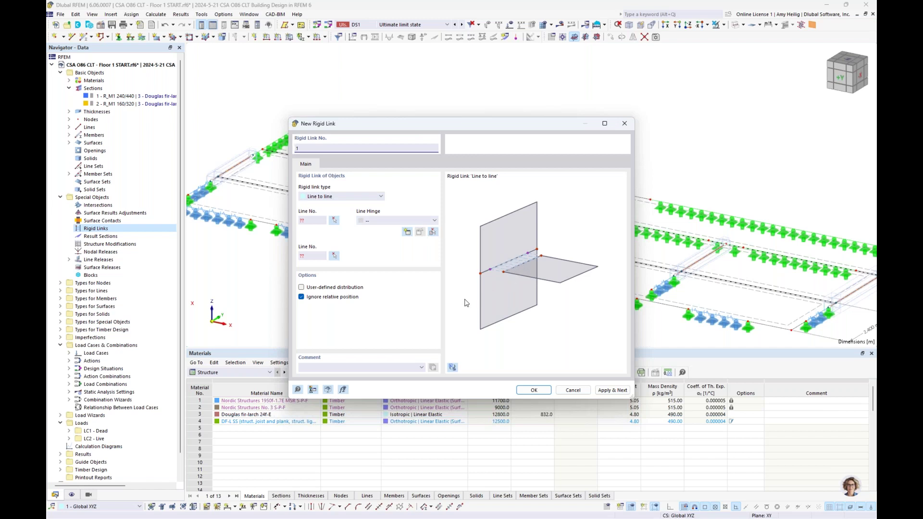
click(395, 221)
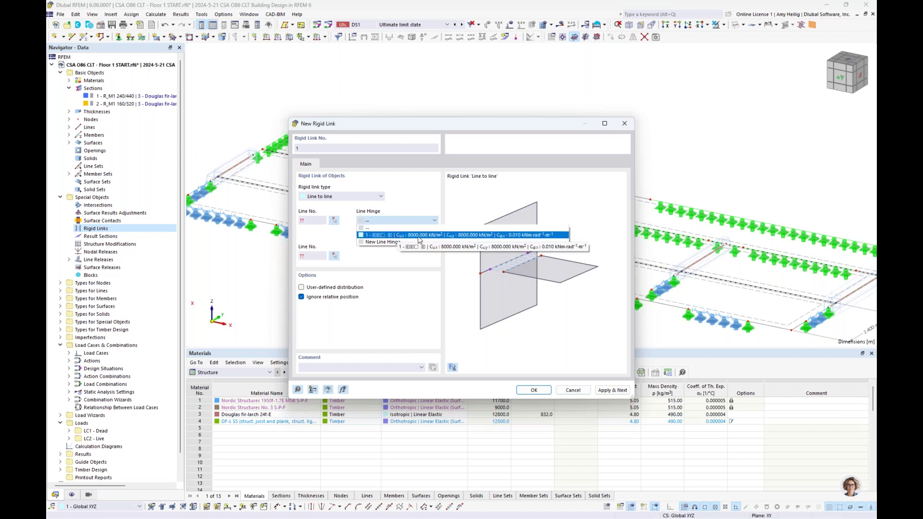
click(417, 284)
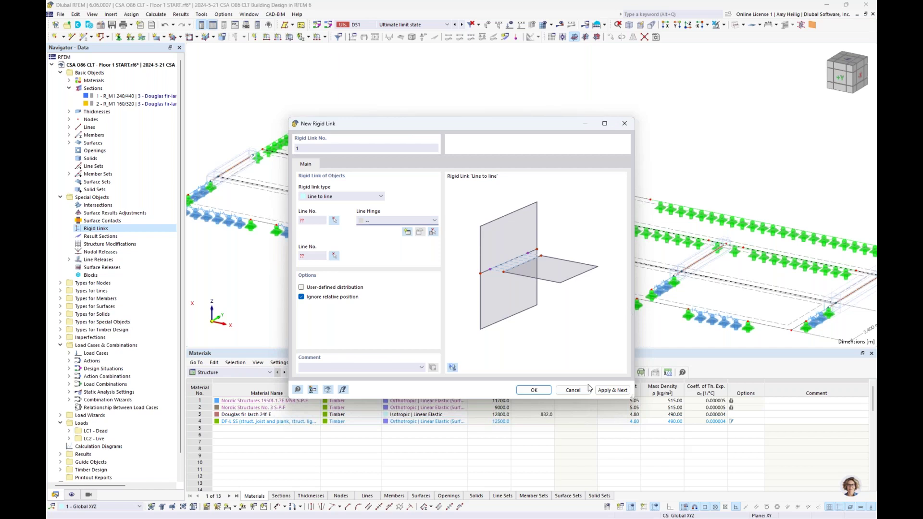
click(572, 391)
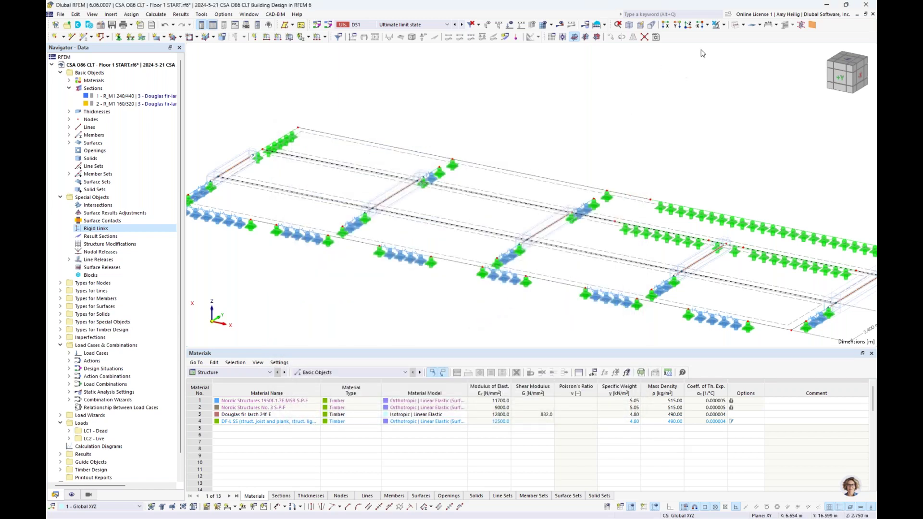
Restore the rendered display and show the loads of the Dead and Live load cases on the floor
click(735, 25)
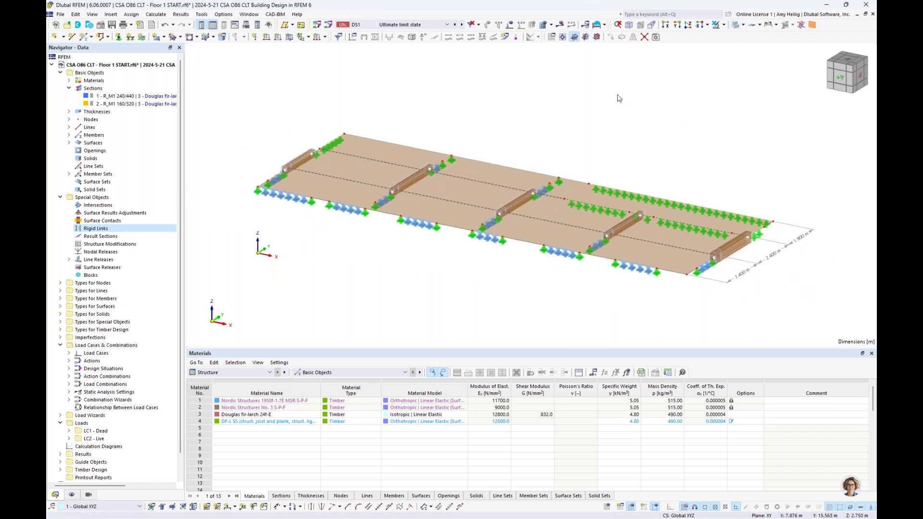
click(397, 24)
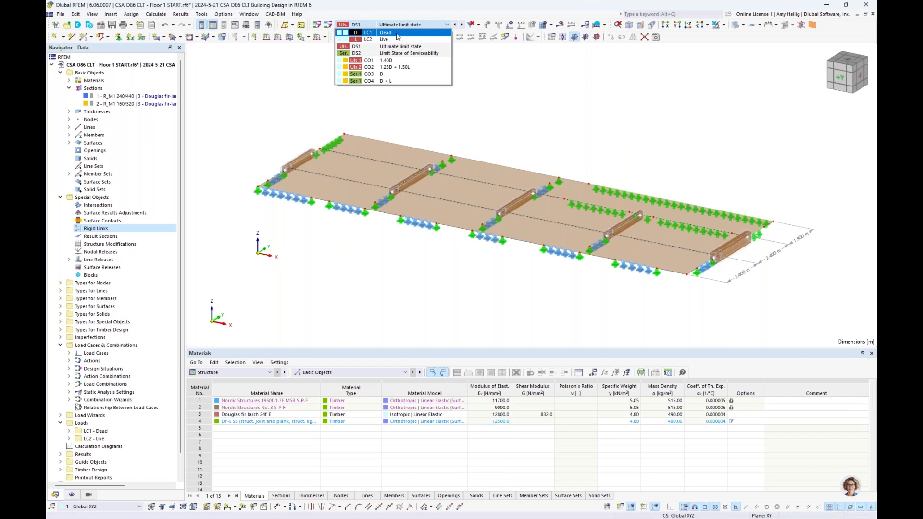
click(397, 33)
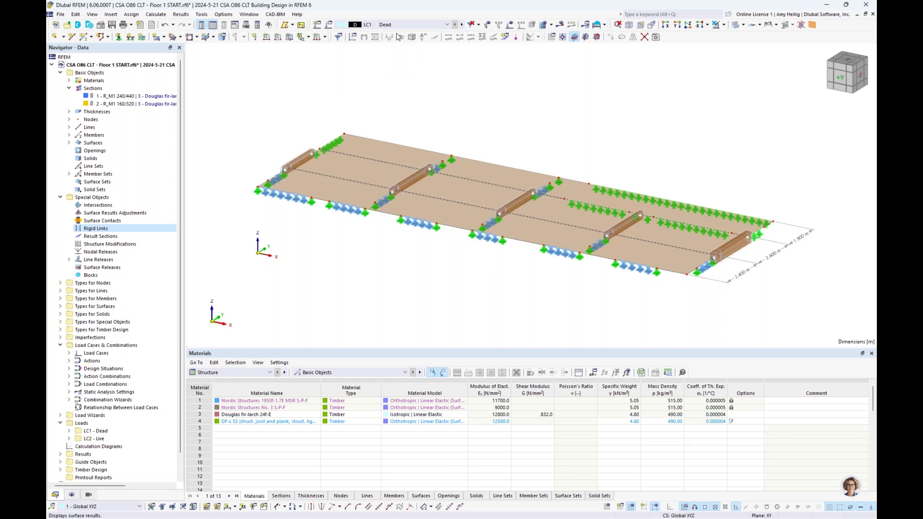
click(511, 26)
click(462, 24)
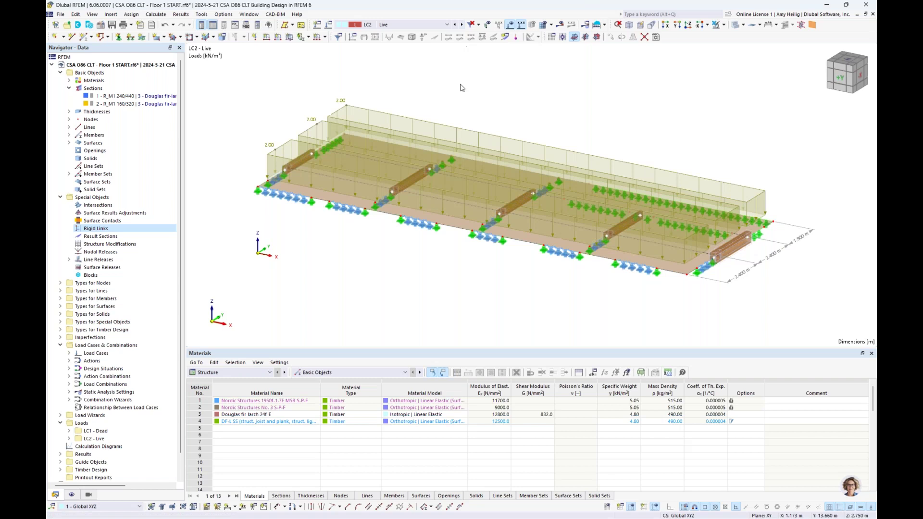
ctrl+middle_drag(772, 169, 736, 159)
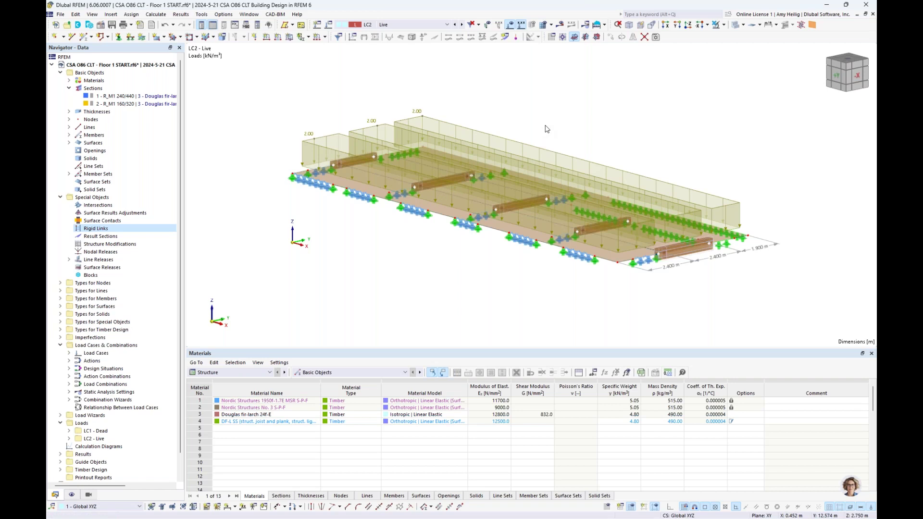
click(60, 197)
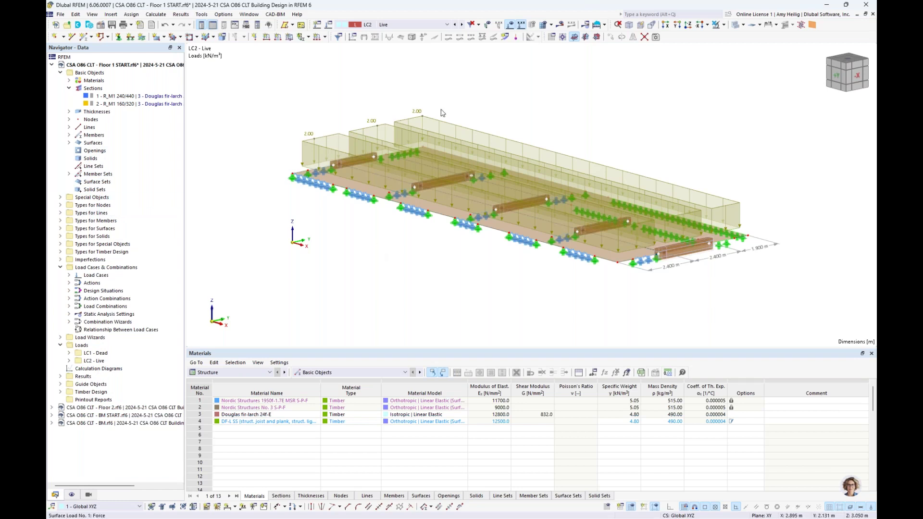
Hide the loads on the floor model and list the available load wizards
click(511, 27)
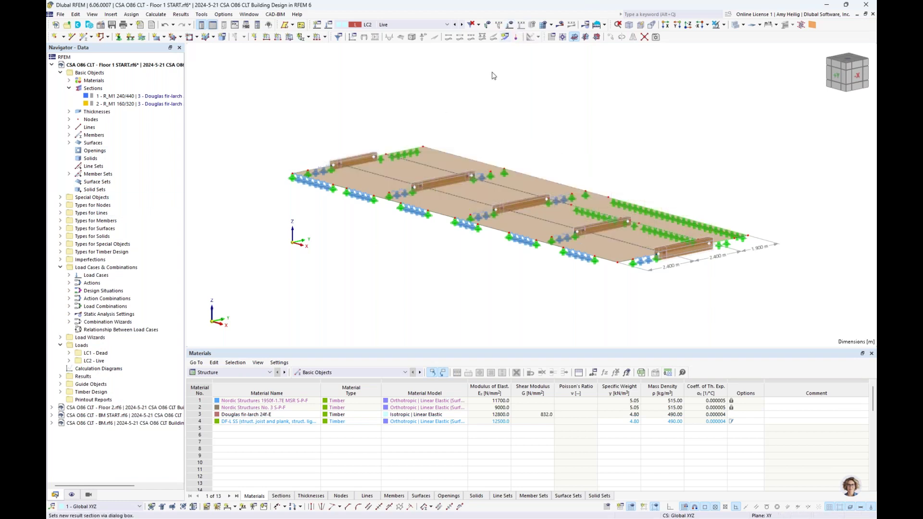
ctrl+middle_drag(336, 232, 358, 212)
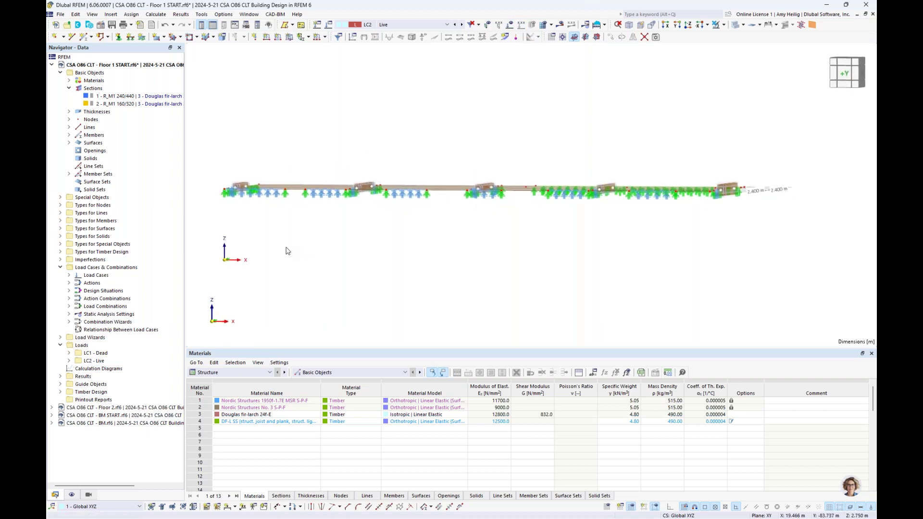
ctrl+middle_drag(426, 237, 413, 265)
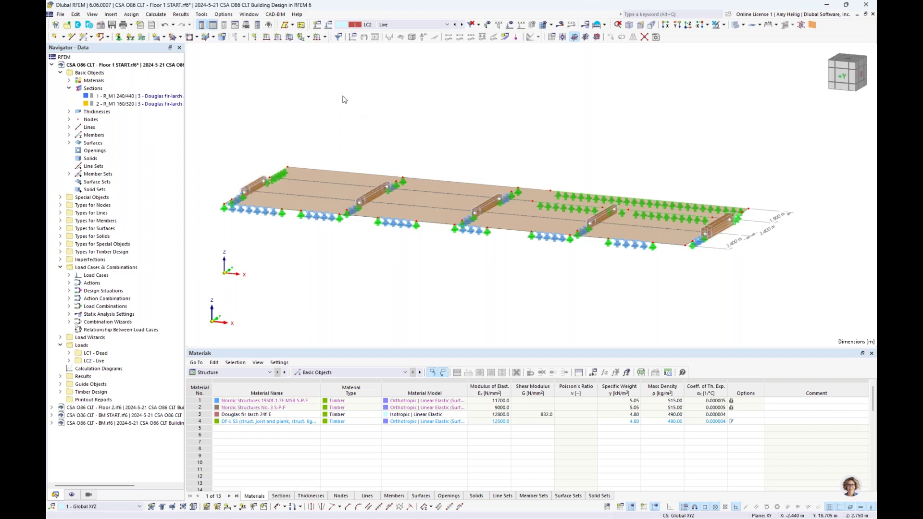
click(60, 345)
click(60, 267)
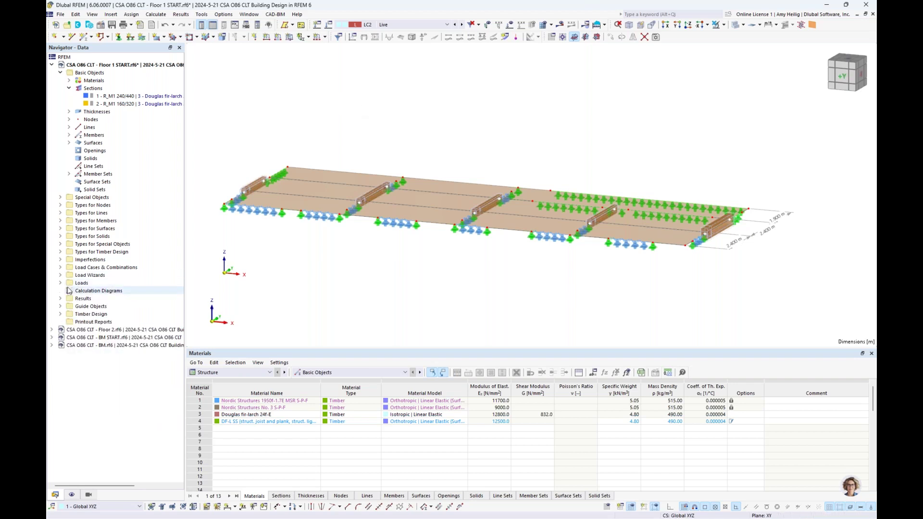
click(61, 276)
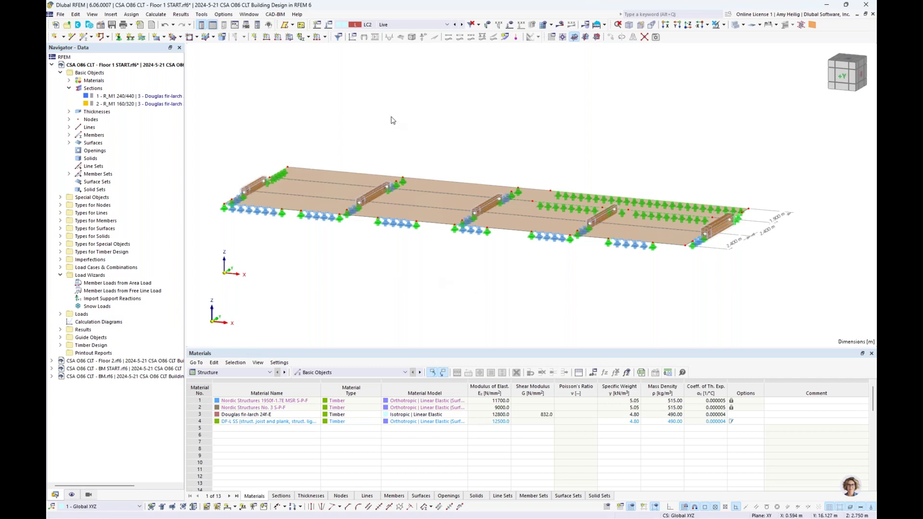
Switch to the CSA O86 CLT - Floor 2 model and examine its live loads and LC2 support reactions
click(249, 14)
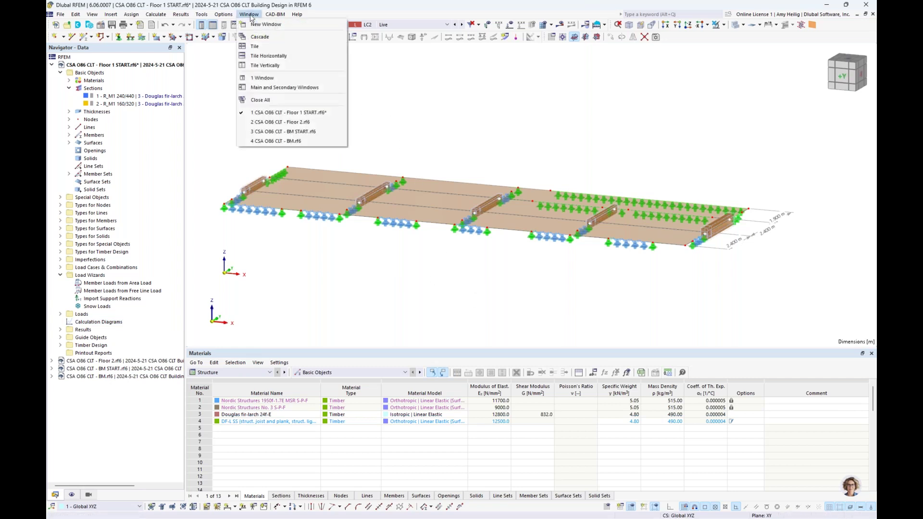
click(286, 122)
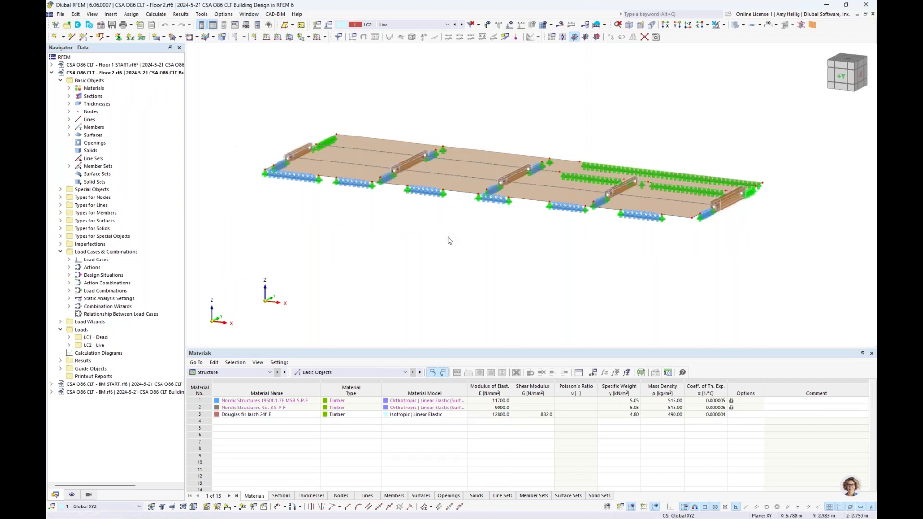
ctrl+middle_drag(450, 241, 458, 262)
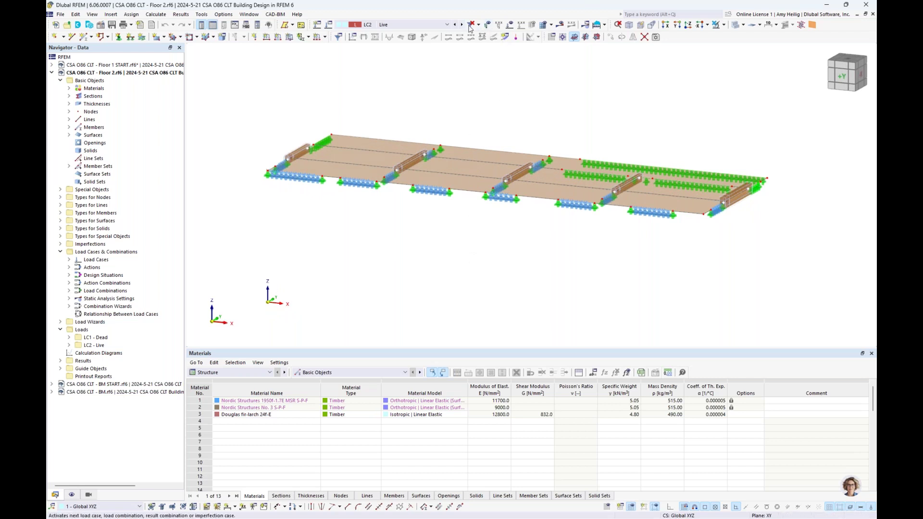
click(510, 25)
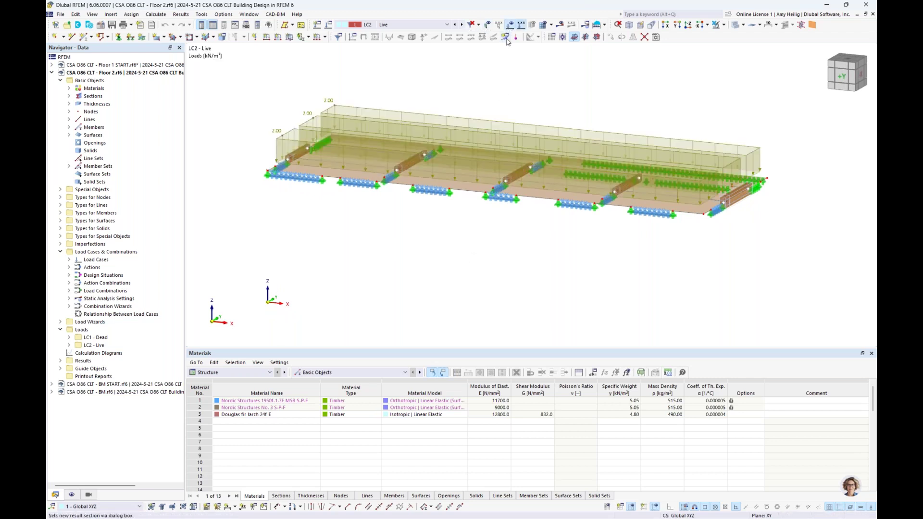
click(560, 24)
click(510, 25)
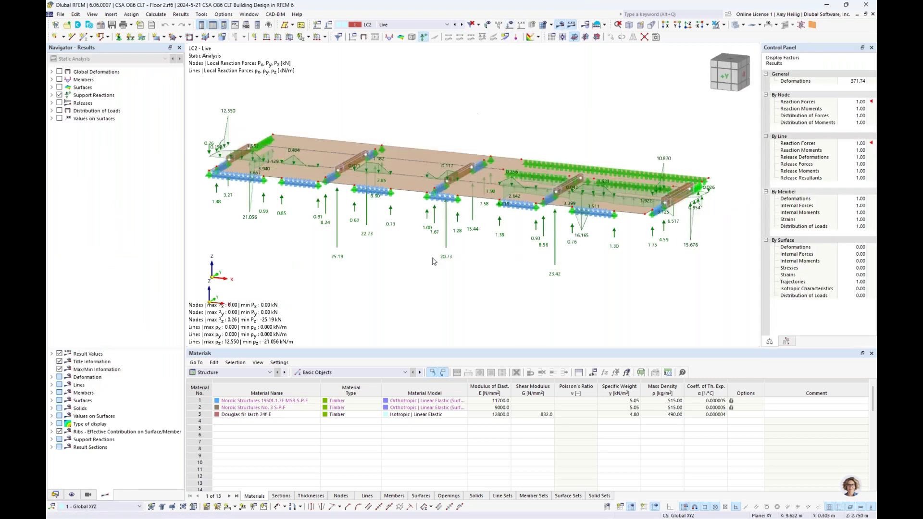
ctrl+middle_drag(452, 242, 431, 266)
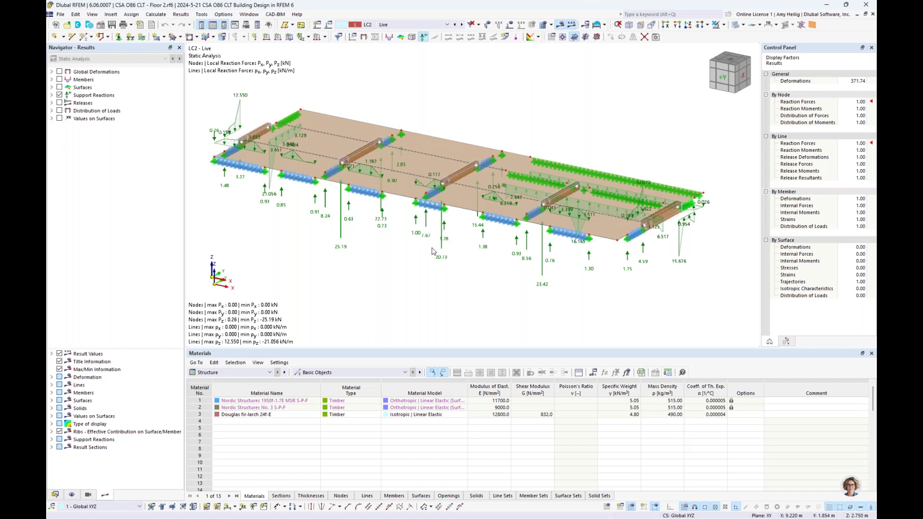
Return to the Floor 1 START model and create an Import Support Reactions load wizard connected to CSA O86 CLT - Floor 2
click(249, 14)
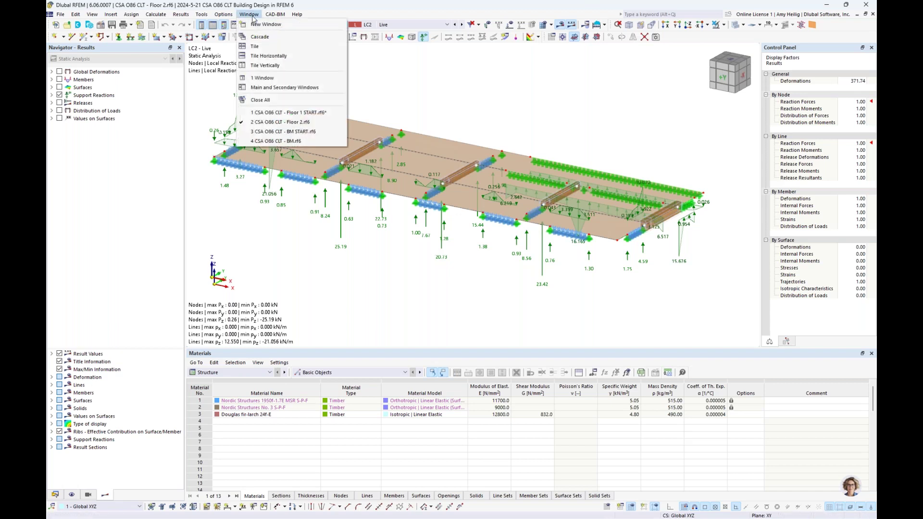
click(286, 113)
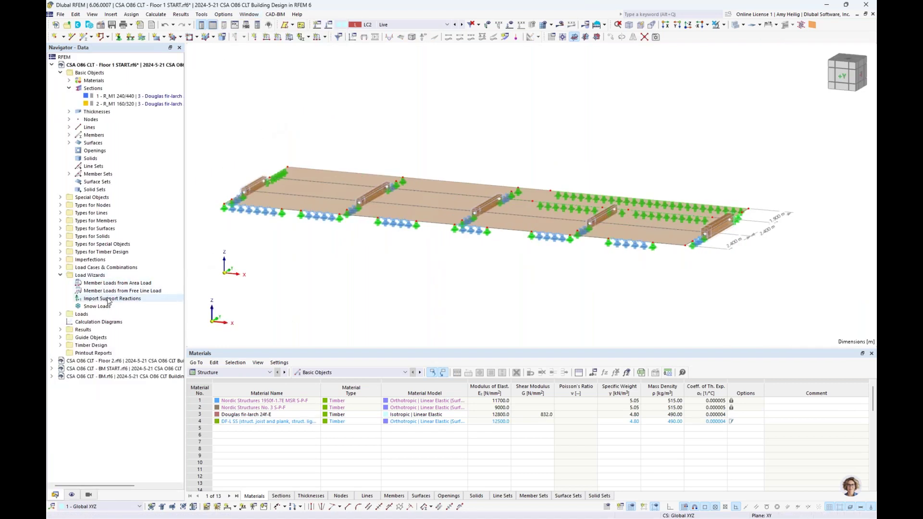
double_click(108, 299)
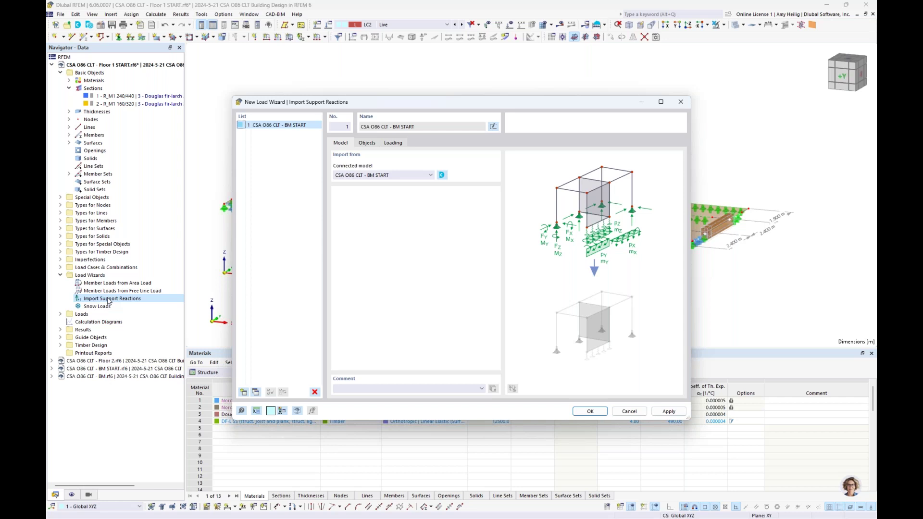
click(360, 175)
click(366, 204)
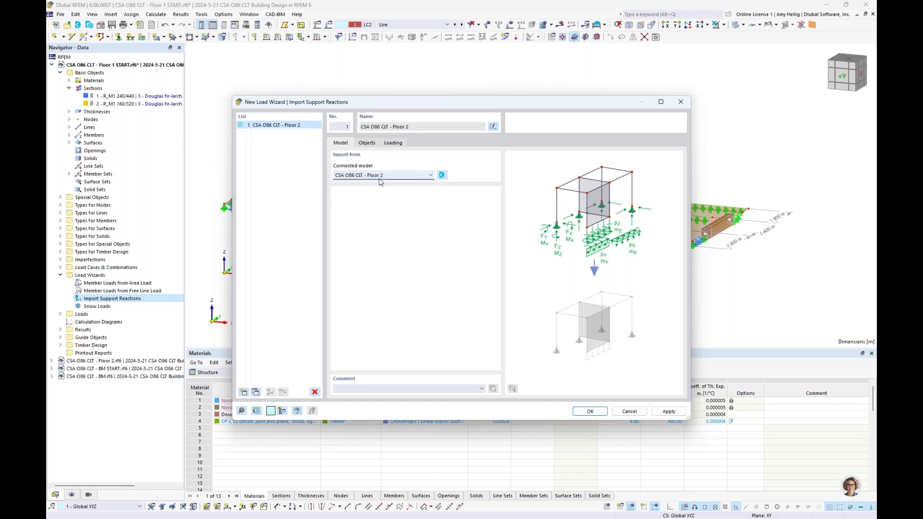
Start picking the current model's target nodes for the import and limit the visible nodes to those with support type 6
click(367, 143)
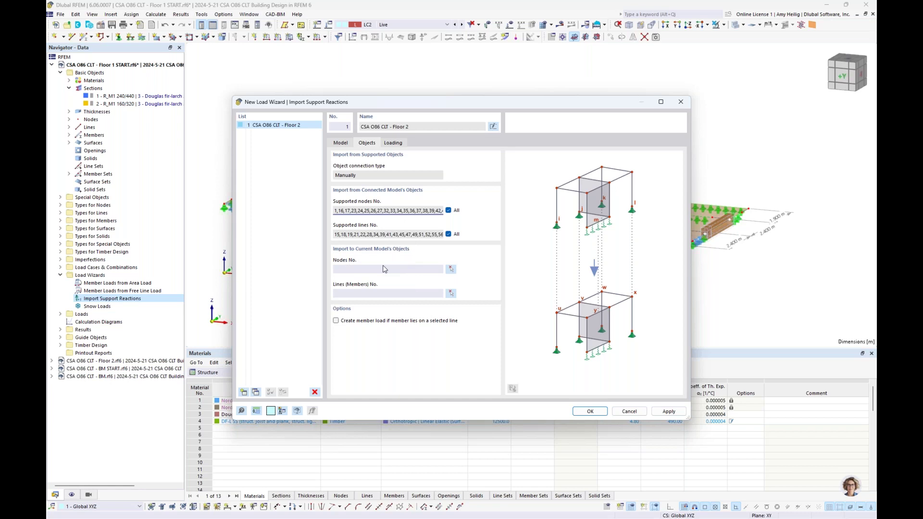
click(451, 270)
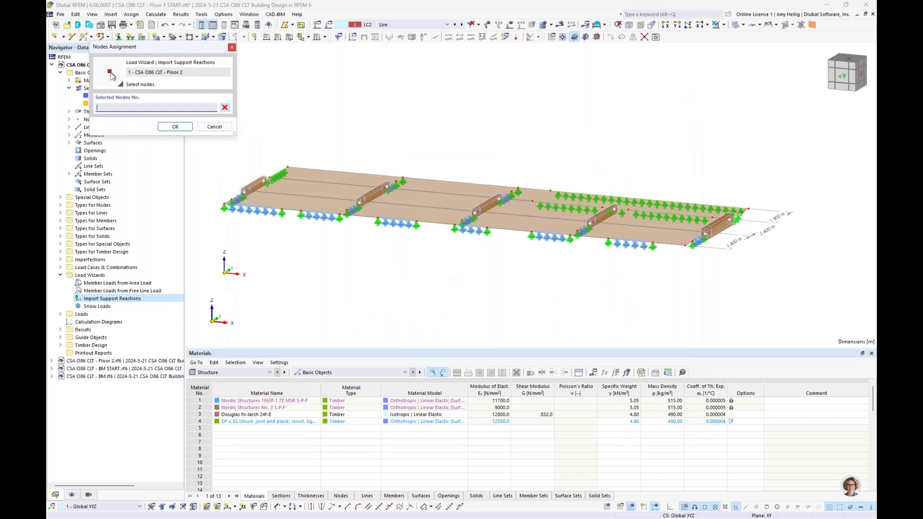
click(90, 496)
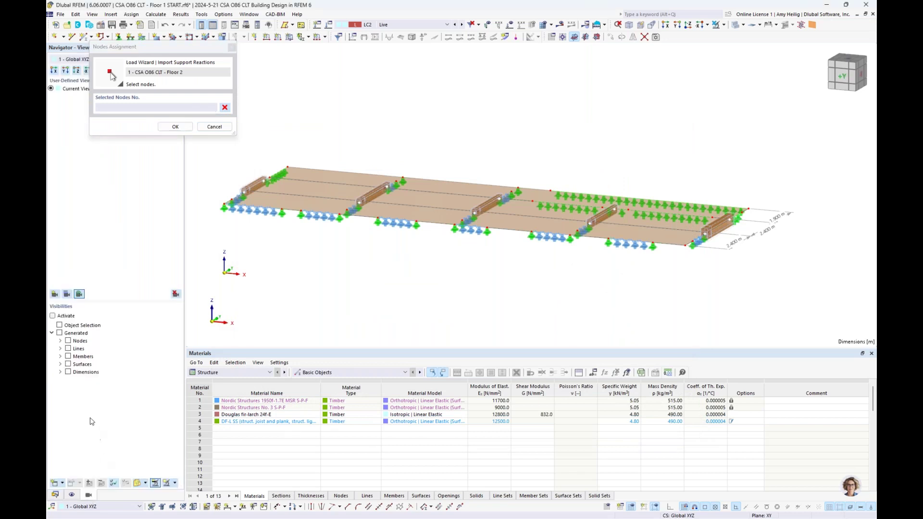
click(60, 340)
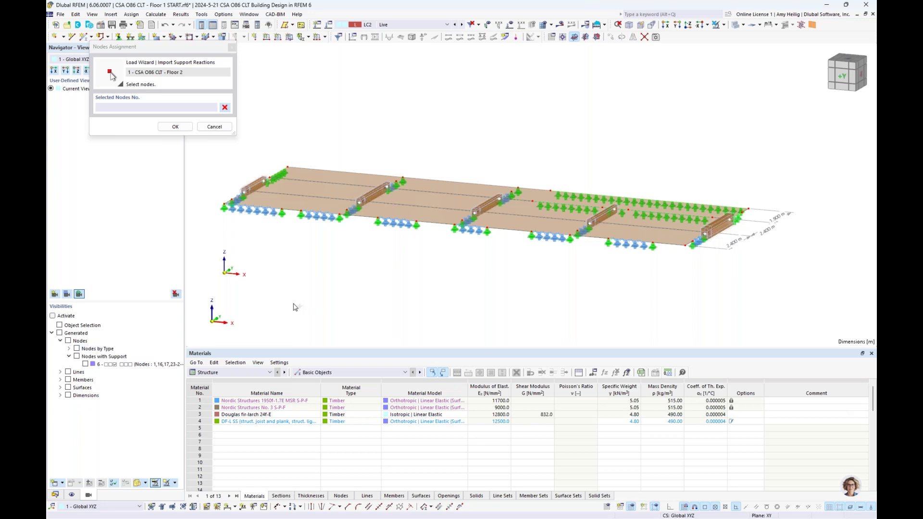
click(77, 356)
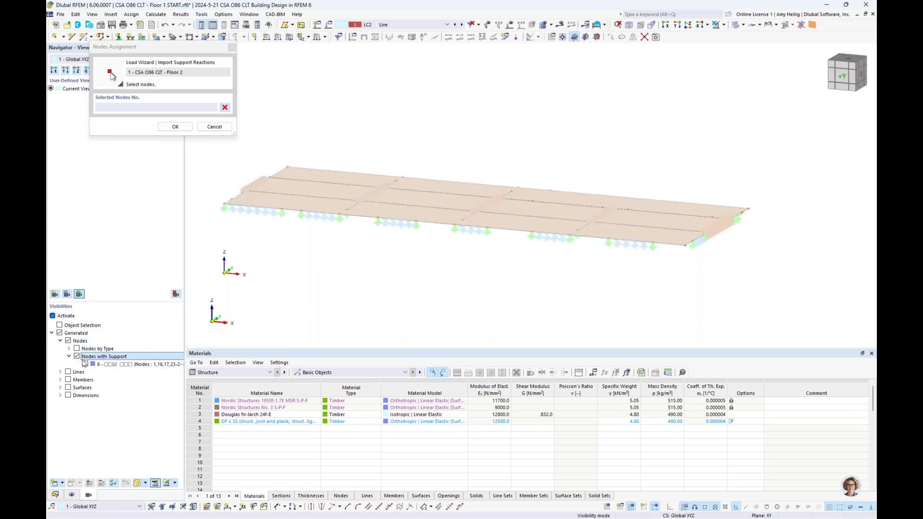
click(85, 364)
middle_drag(496, 263, 484, 268)
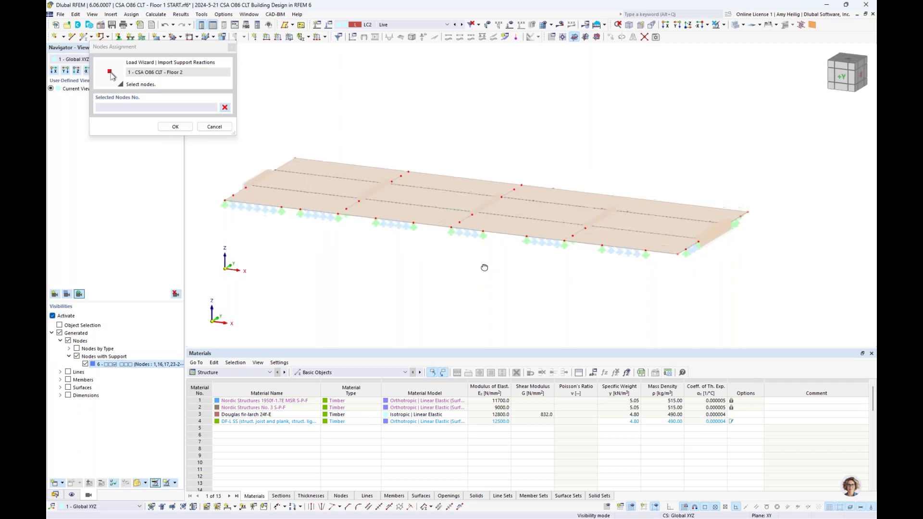
drag(791, 310, 218, 140)
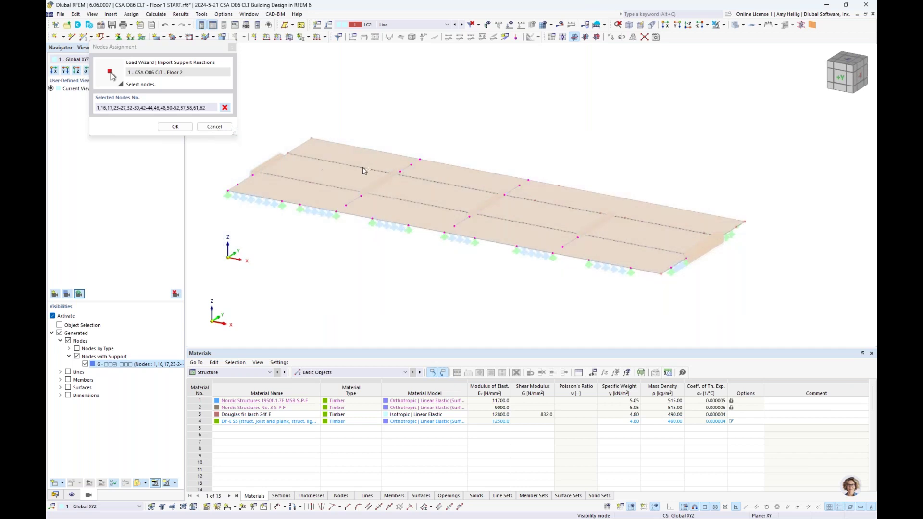
middle_drag(364, 171, 382, 181)
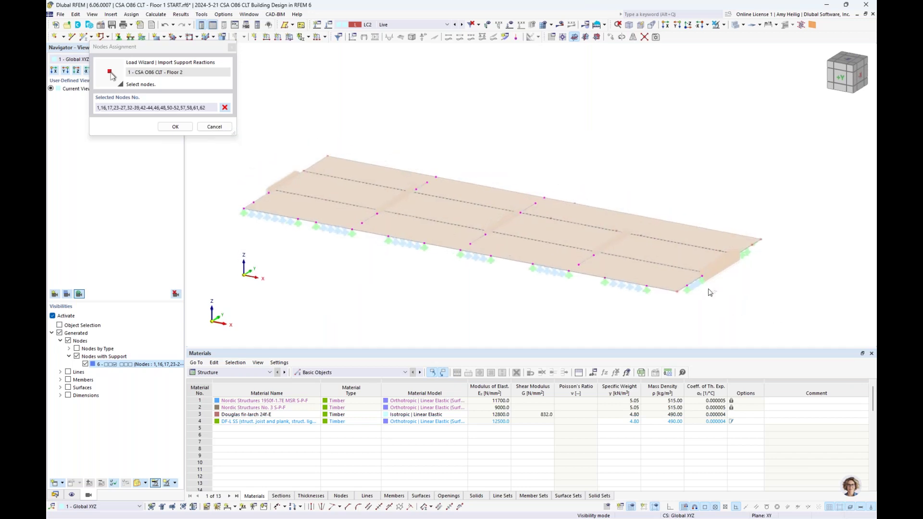
click(225, 107)
Select all supported nodes of the floor as the import's target nodes and confirm the assignment
middle_drag(729, 314, 738, 320)
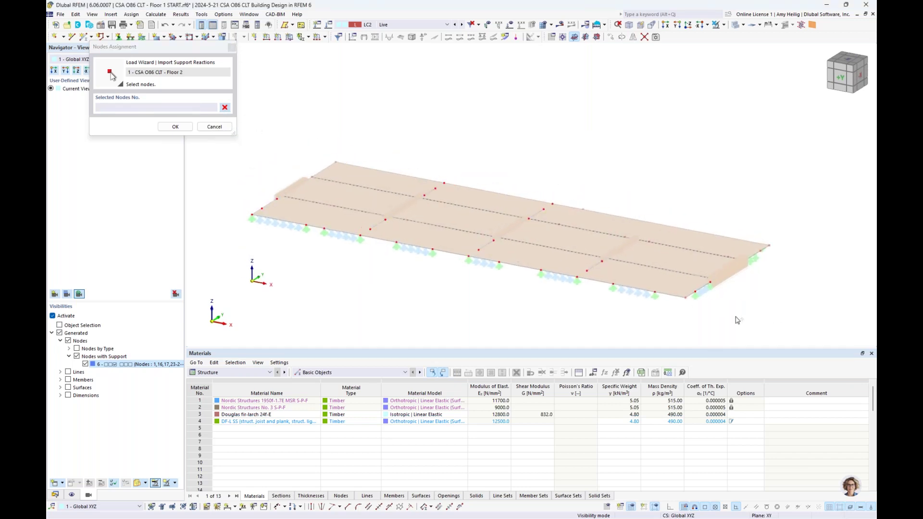
drag(783, 320, 217, 150)
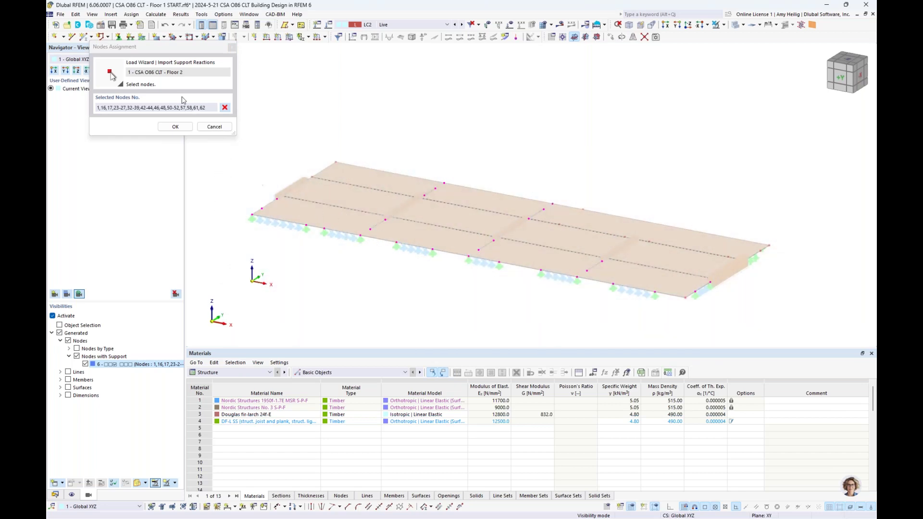
click(178, 127)
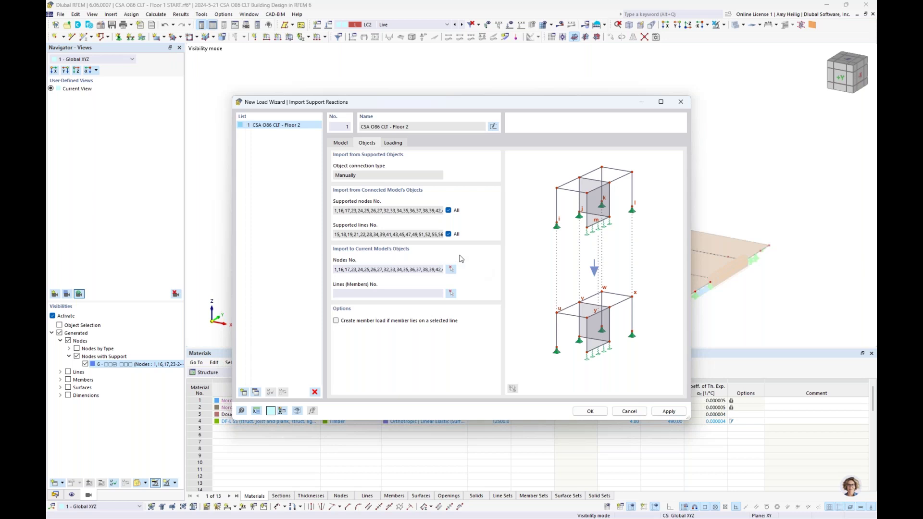
Show only lines with support types 1 and 4, and assign all of them as the import's target lines
click(451, 294)
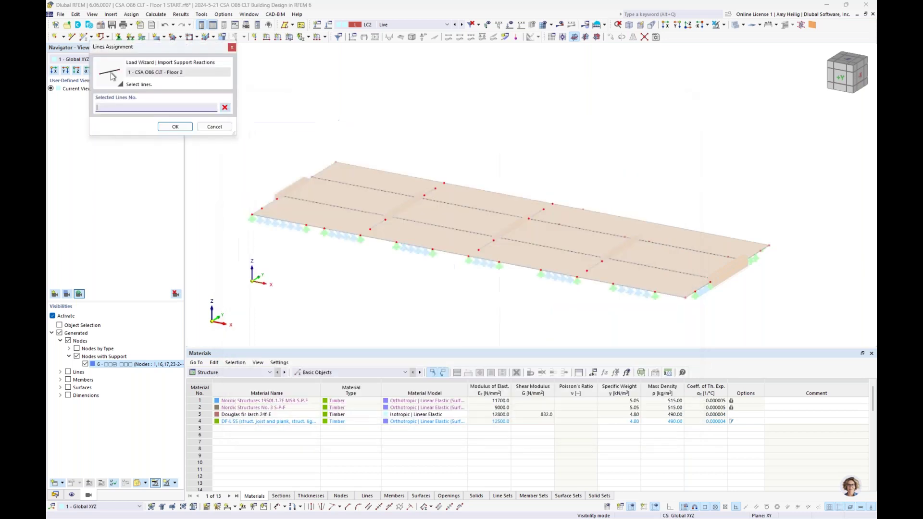
click(68, 341)
click(60, 341)
click(60, 349)
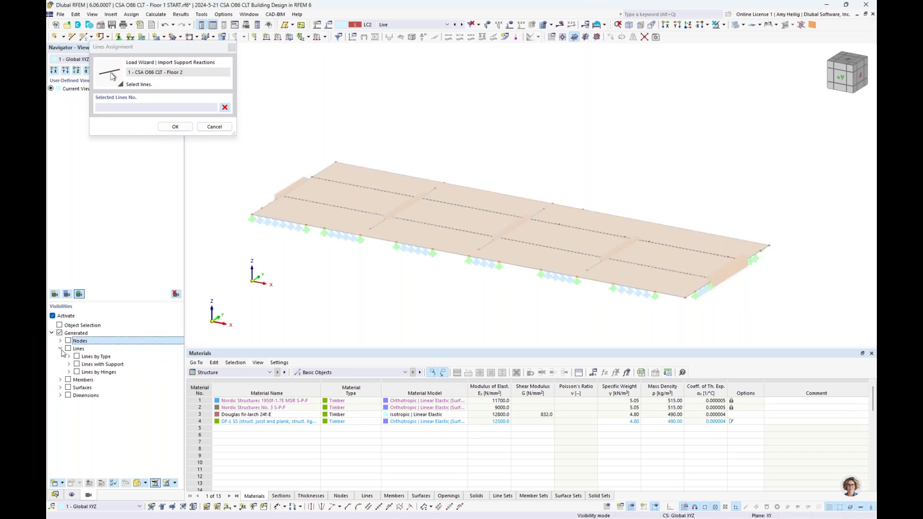
click(68, 349)
click(69, 364)
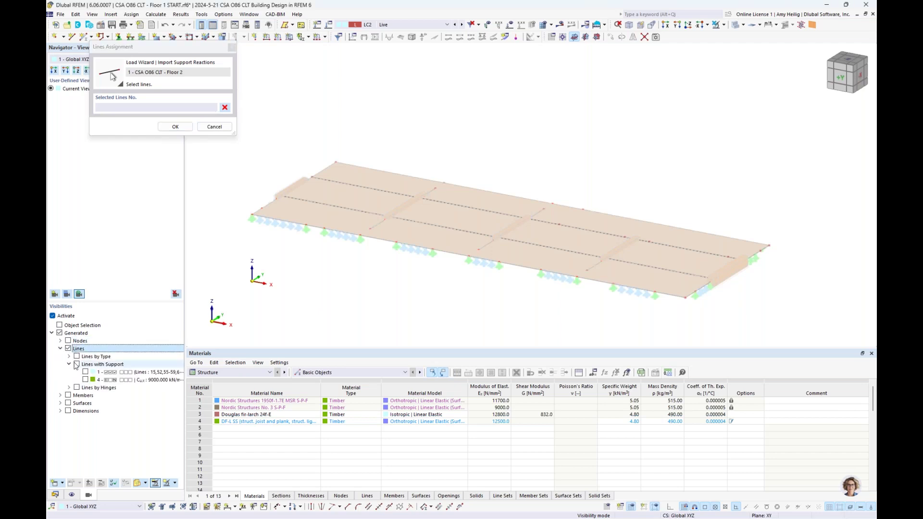
click(85, 372)
click(86, 380)
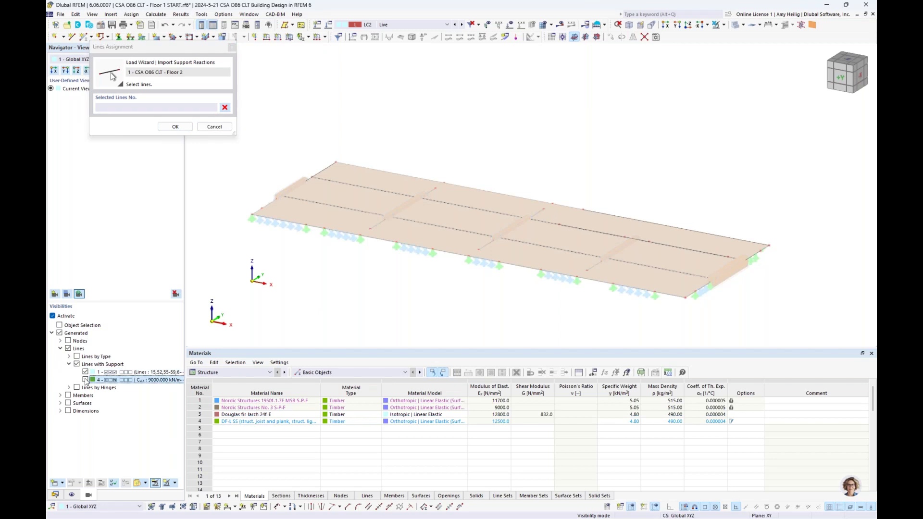
drag(830, 326, 248, 147)
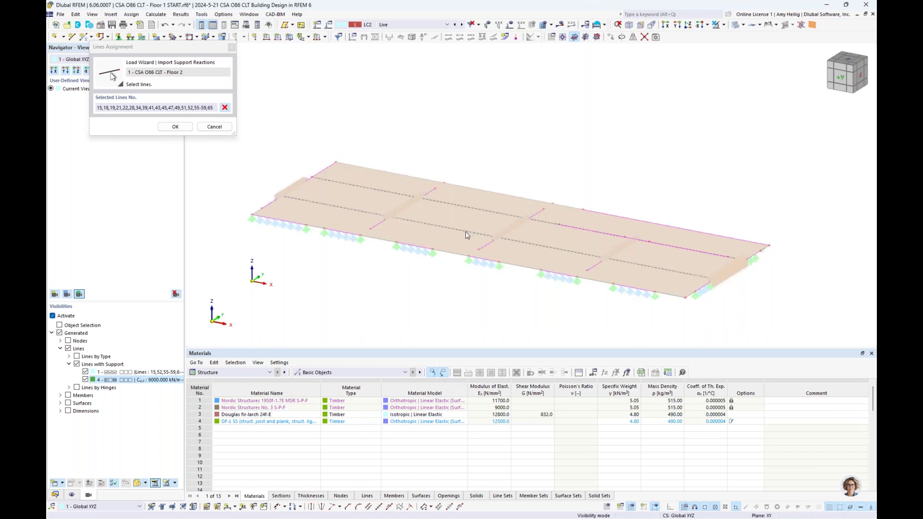
click(175, 127)
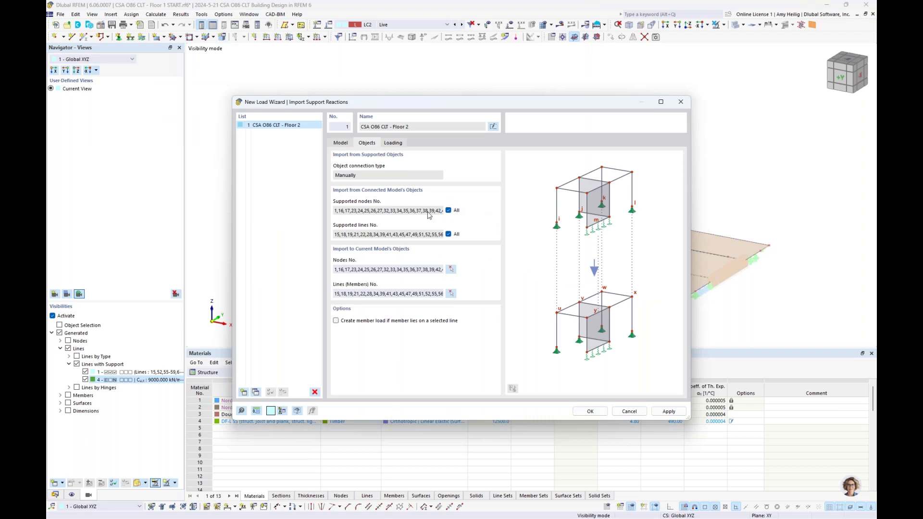
Keep the varying load distribution for the support reaction import and map the connected model's LC1 in direction Z to LC1
click(394, 143)
click(392, 176)
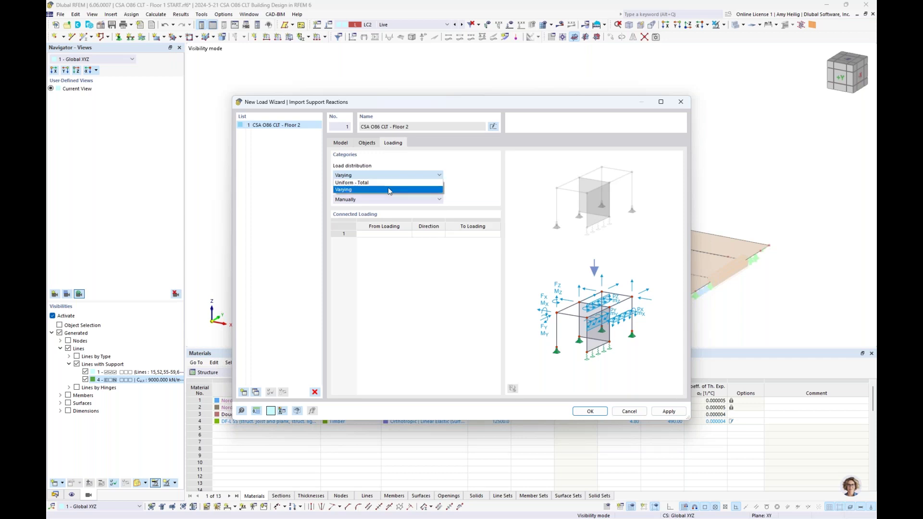
click(483, 184)
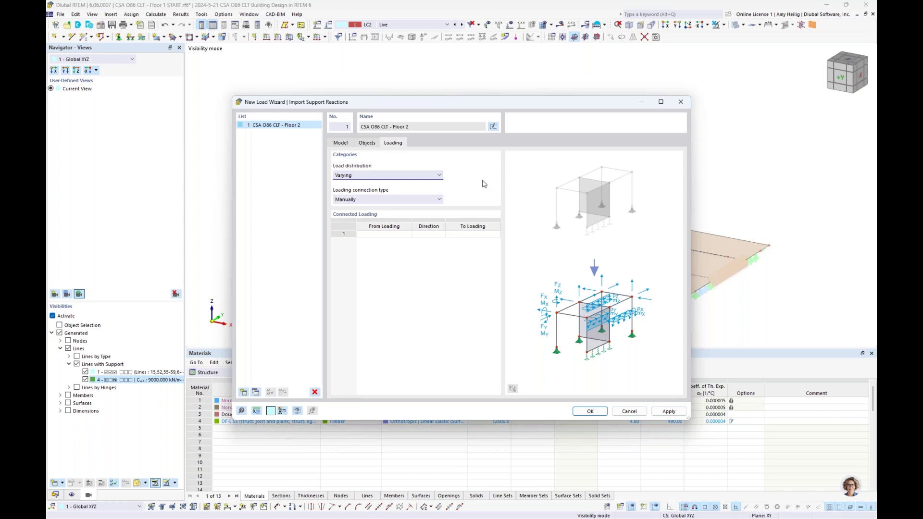
click(397, 234)
click(403, 236)
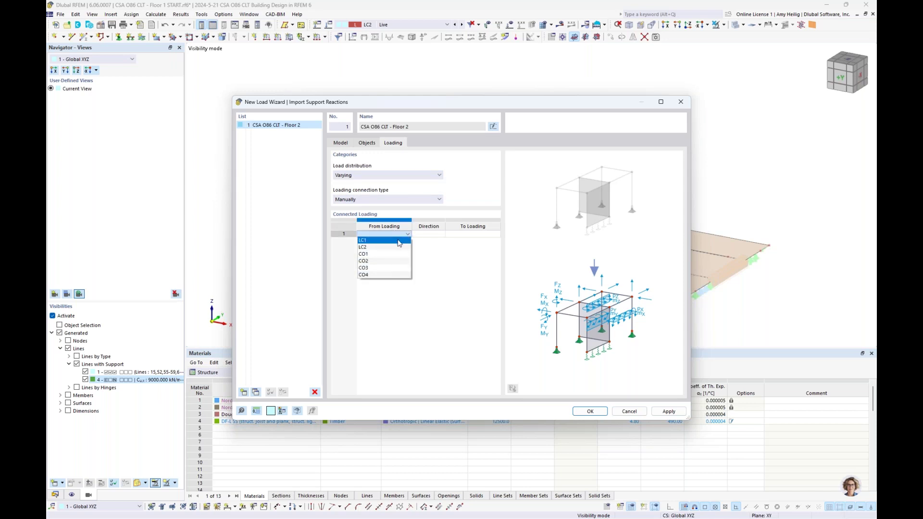
click(399, 240)
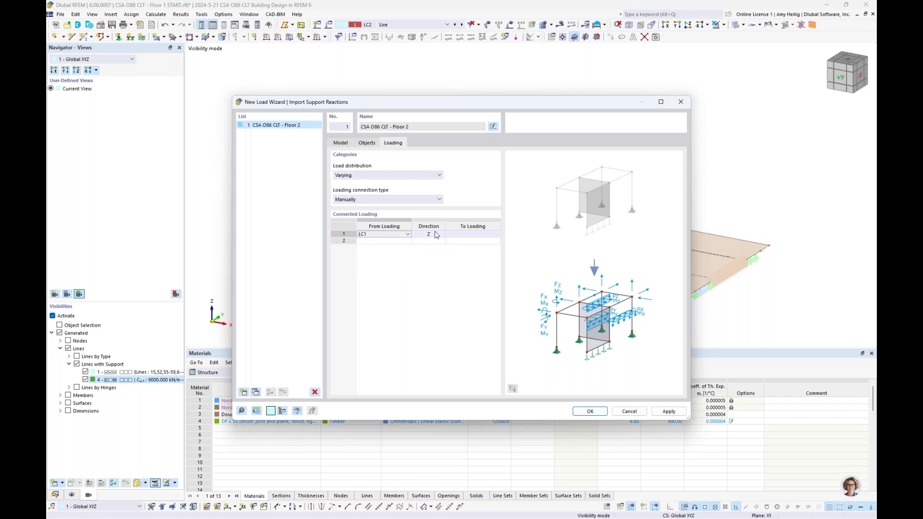
click(457, 235)
click(466, 234)
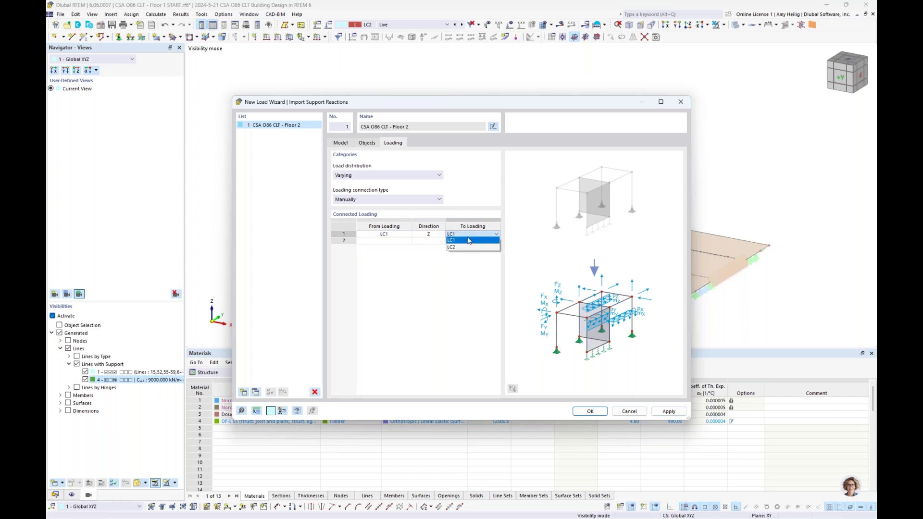
click(453, 240)
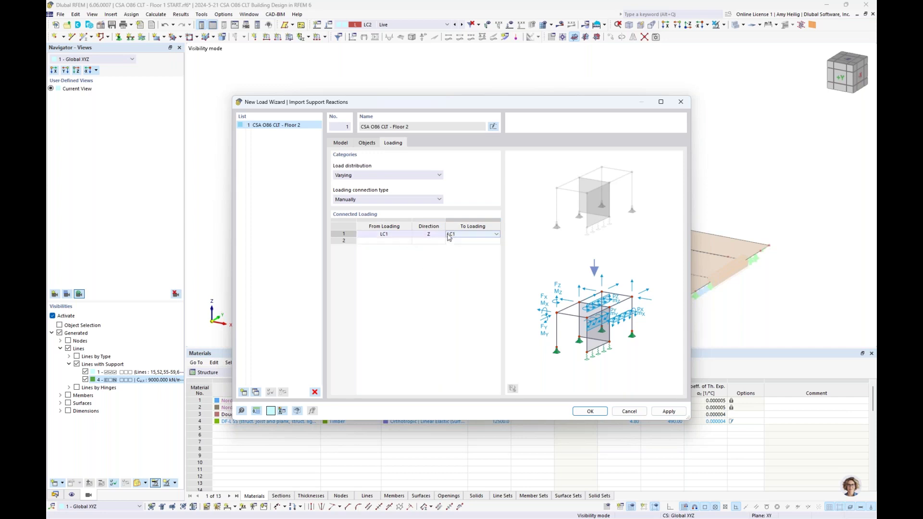
Map the connected model's LC2 in direction Z to LC2 and finish the support reaction import
click(396, 242)
click(401, 242)
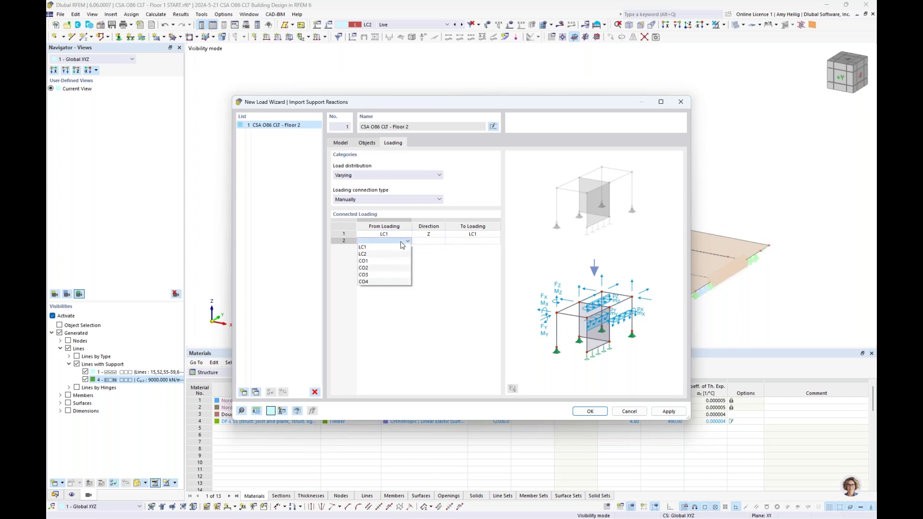
click(398, 255)
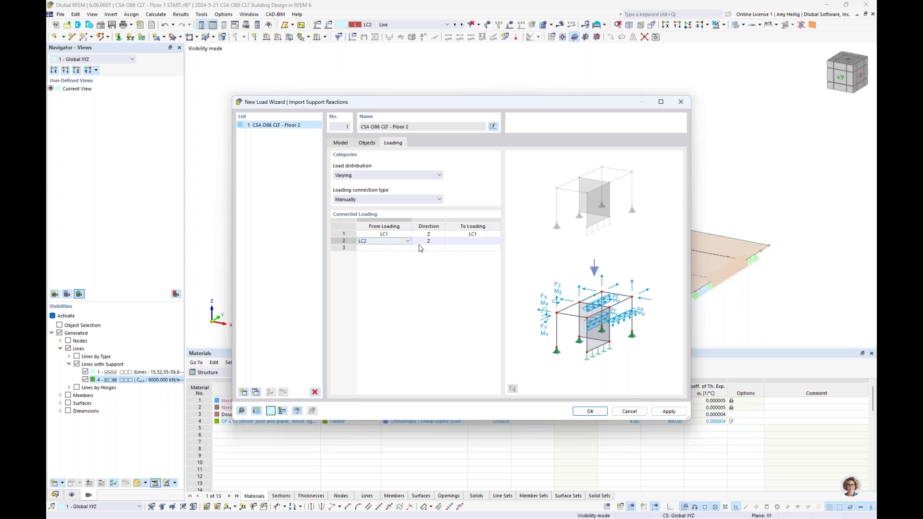
click(469, 241)
click(469, 241)
click(465, 255)
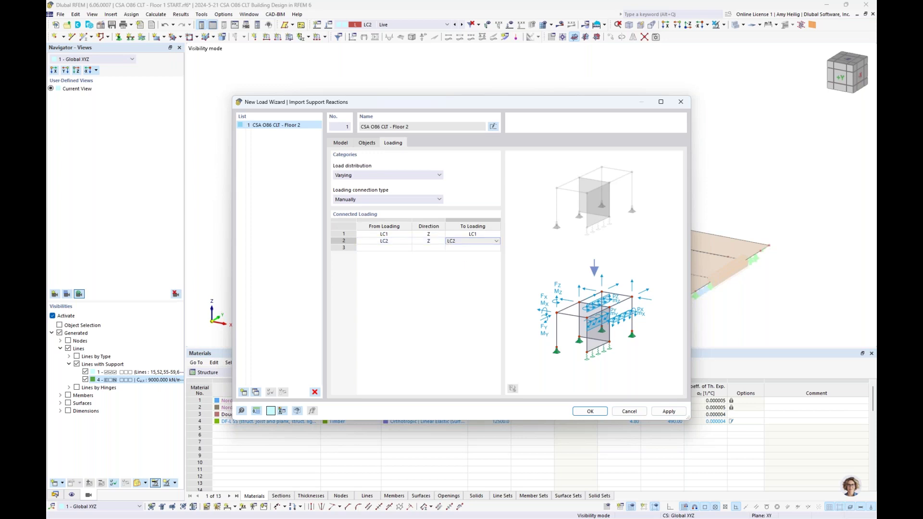
click(461, 274)
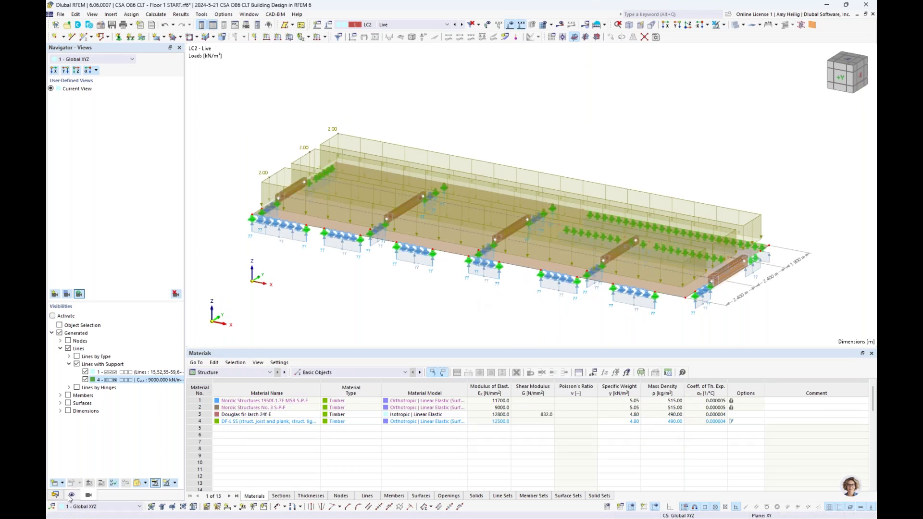
Hide the surface loads and calculate the live load case LC2, leaving the imported loads displayed without results
click(71, 495)
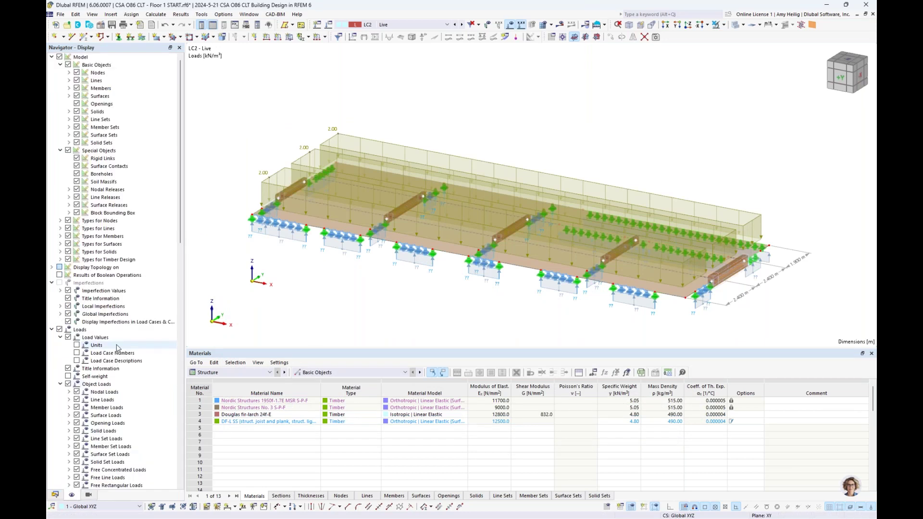
click(76, 416)
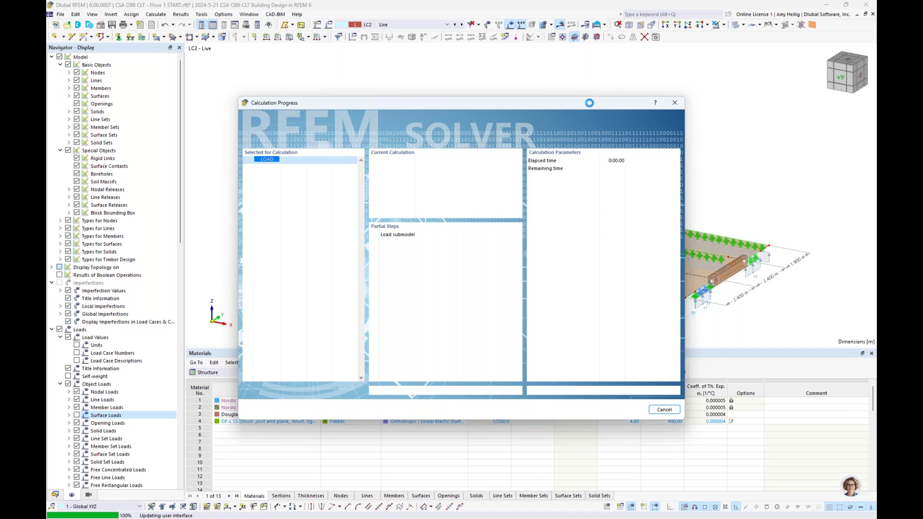
drag(586, 103, 578, 162)
drag(579, 211, 580, 298)
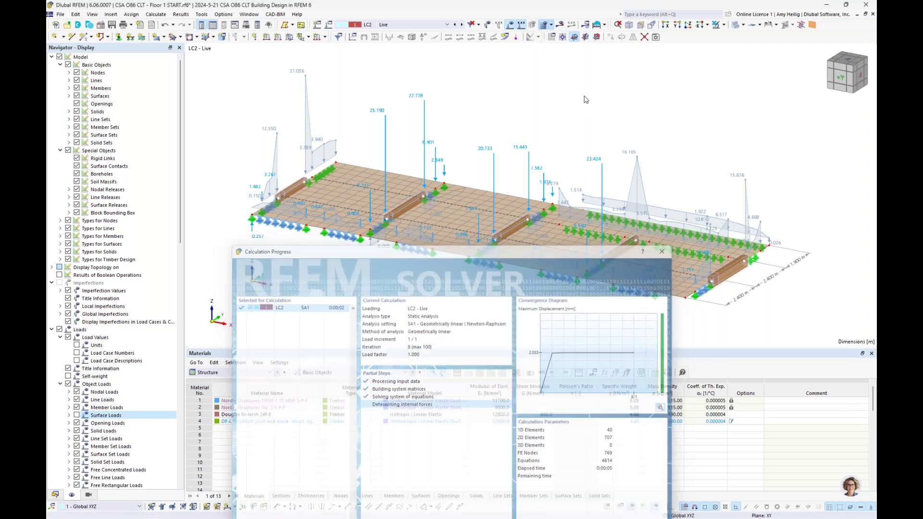
click(560, 25)
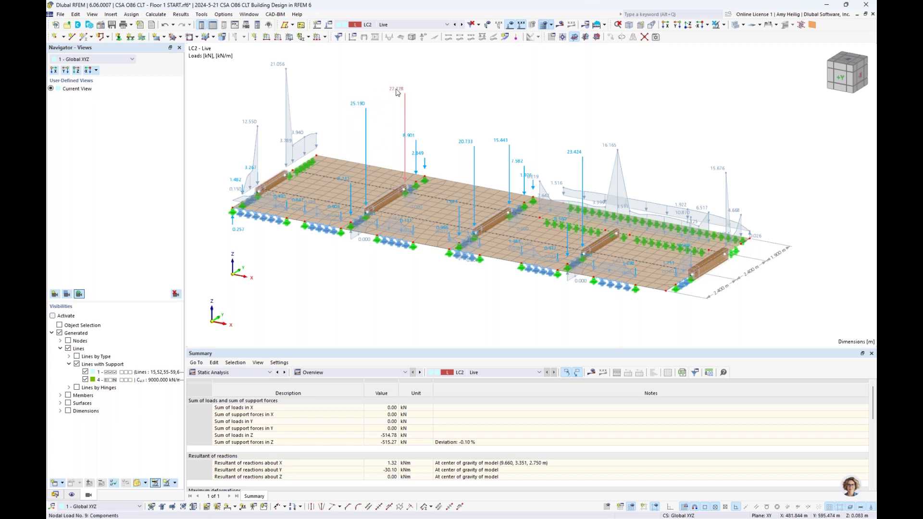
Compare the imported LC2 loads with the support reactions in the Floor 2 model, and return to the Floor 1 START model
ctrl+middle_drag(397, 93, 358, 115)
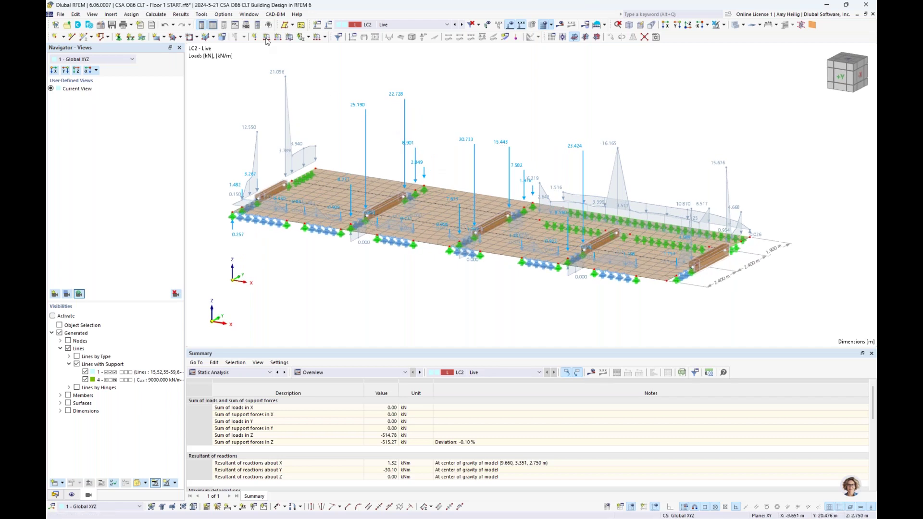
click(256, 15)
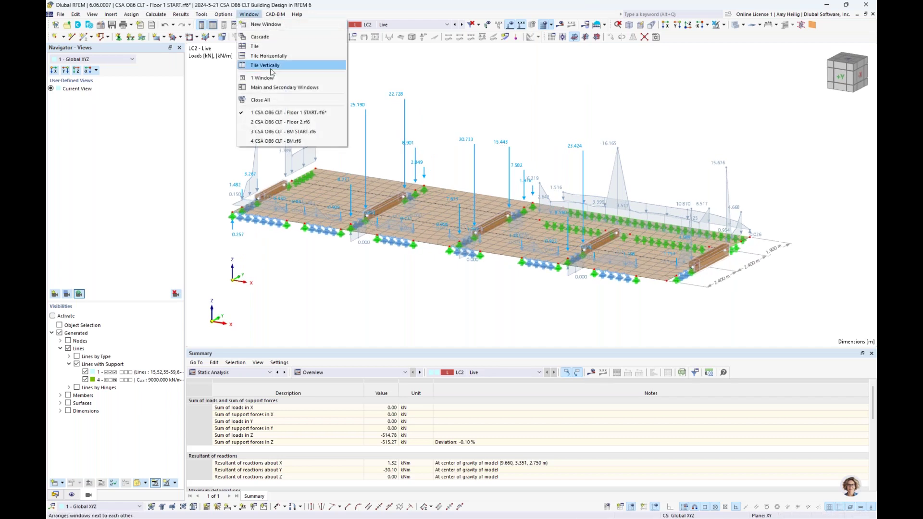
click(289, 122)
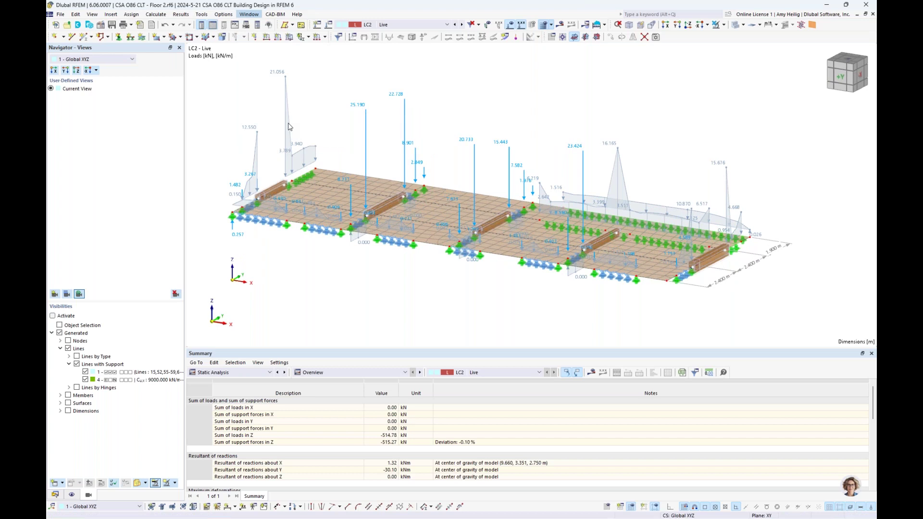
ctrl+middle_drag(374, 244, 378, 225)
scroll(382, 232, up, 3)
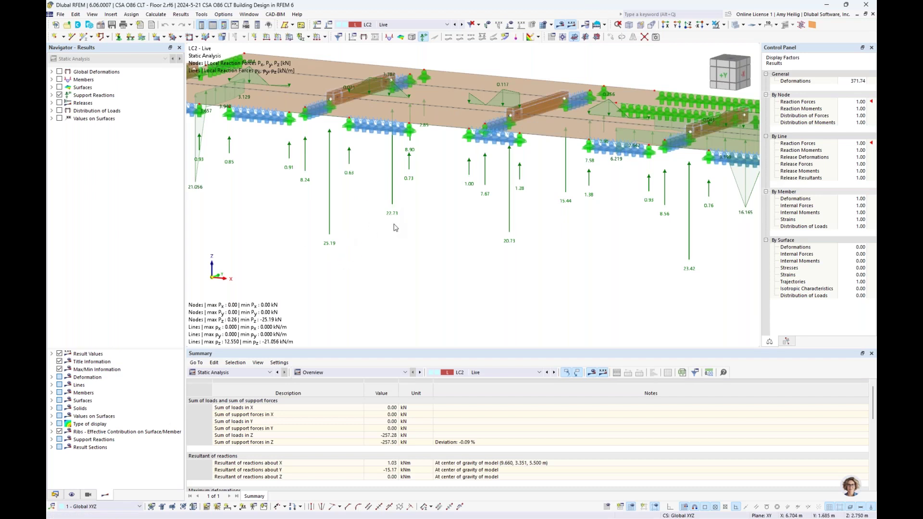
scroll(394, 228, down, 3)
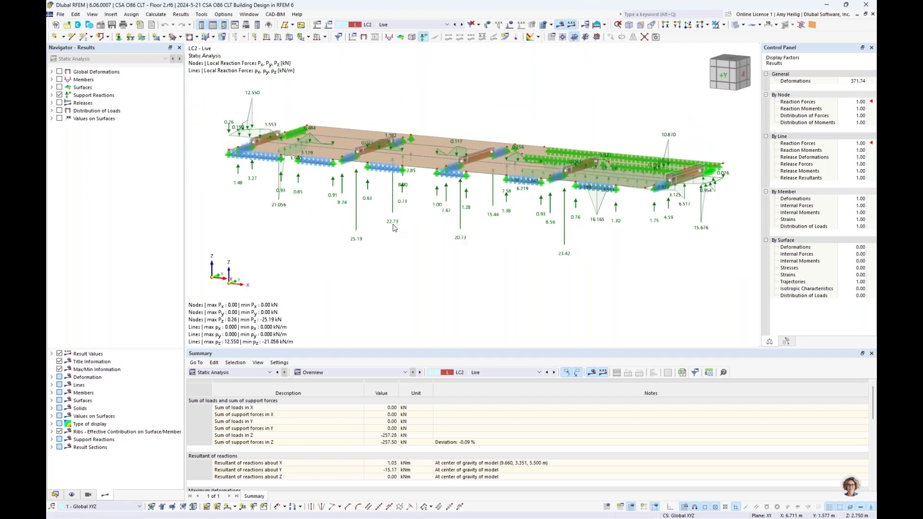
click(249, 14)
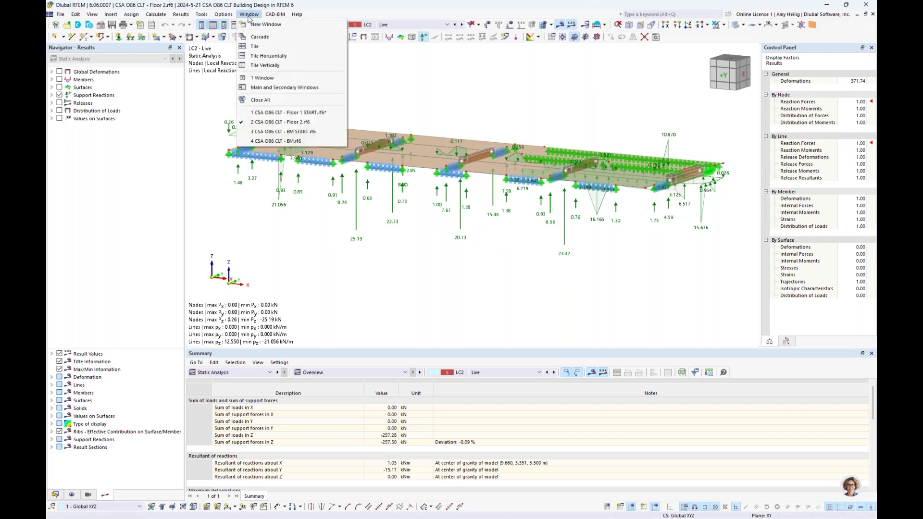
click(276, 113)
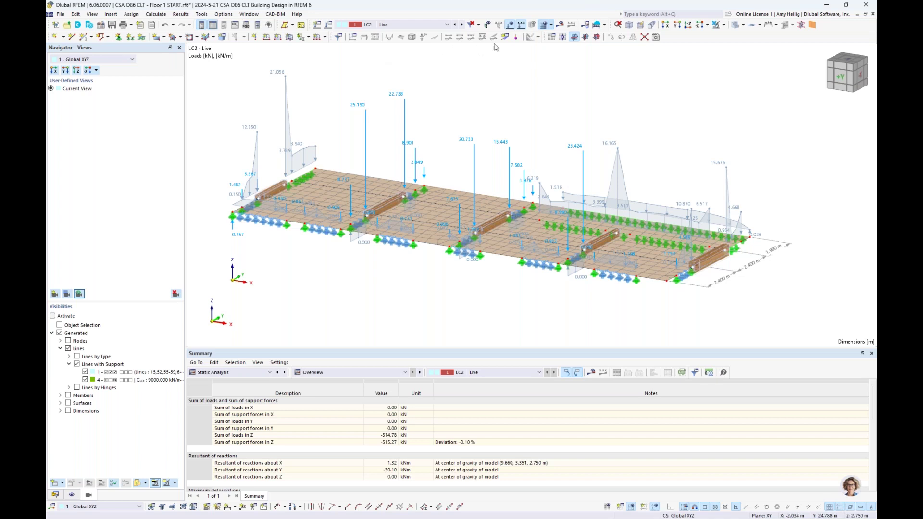
Hide the load display and review the creep factor options in the NBC | Wood | 2020 combination settings, keeping 1.00
click(511, 26)
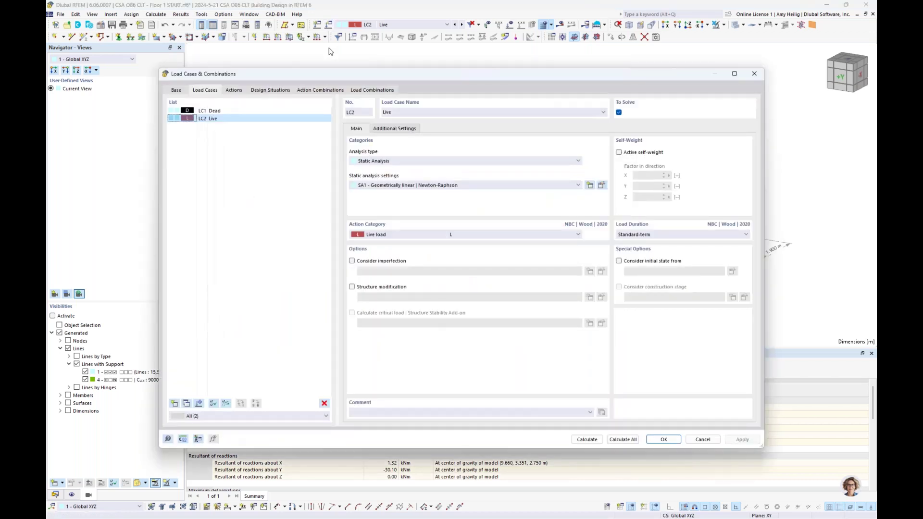
click(176, 91)
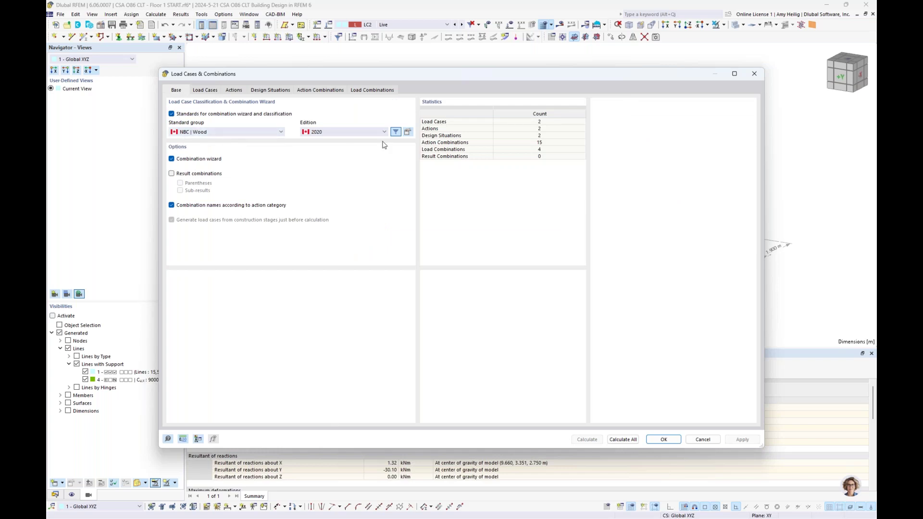
click(406, 135)
click(495, 209)
click(495, 210)
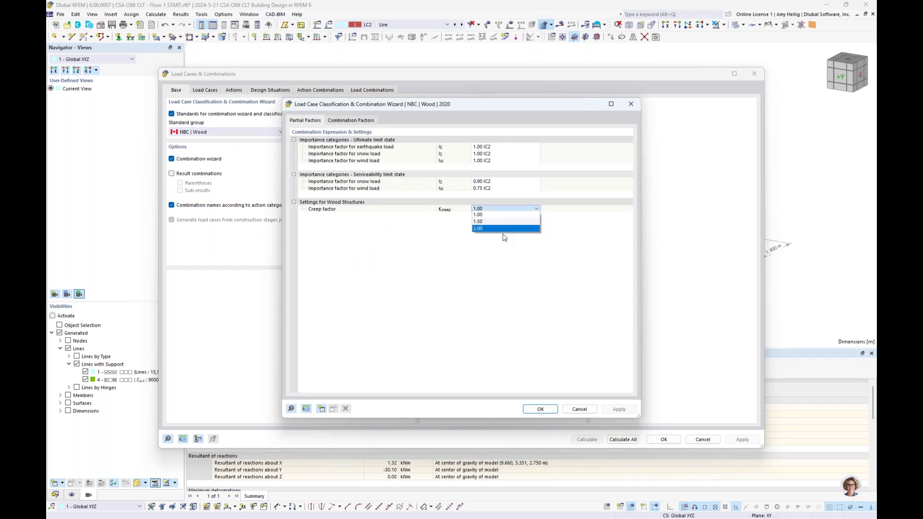
click(499, 255)
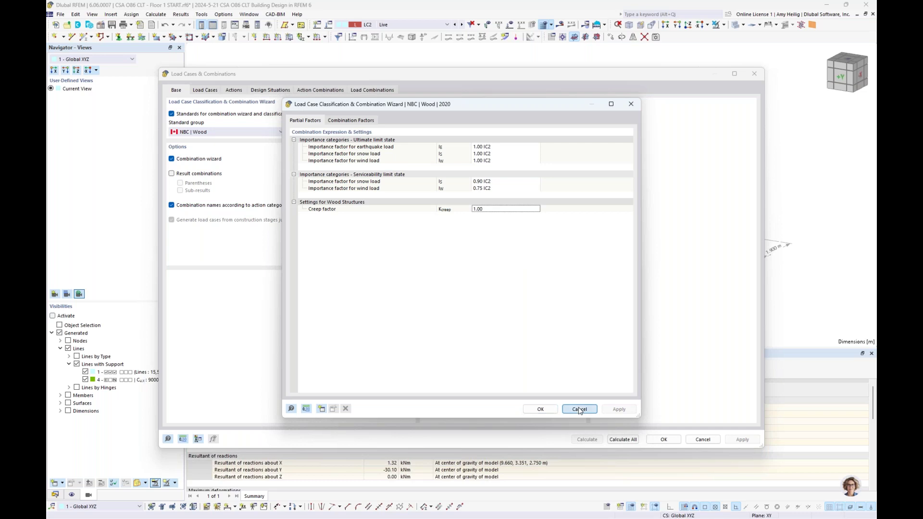
click(539, 409)
Examine the design situations and the combination rules for the Limit State of Serviceability
click(277, 91)
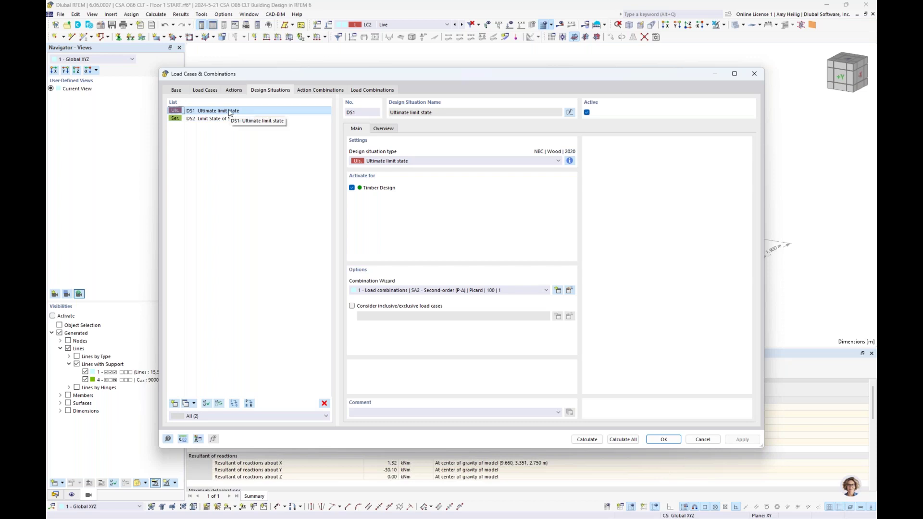
click(223, 119)
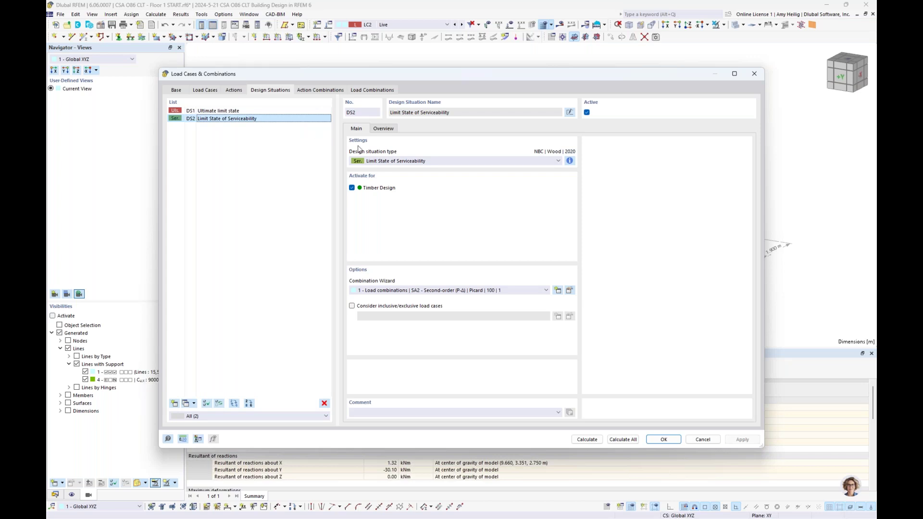
click(570, 160)
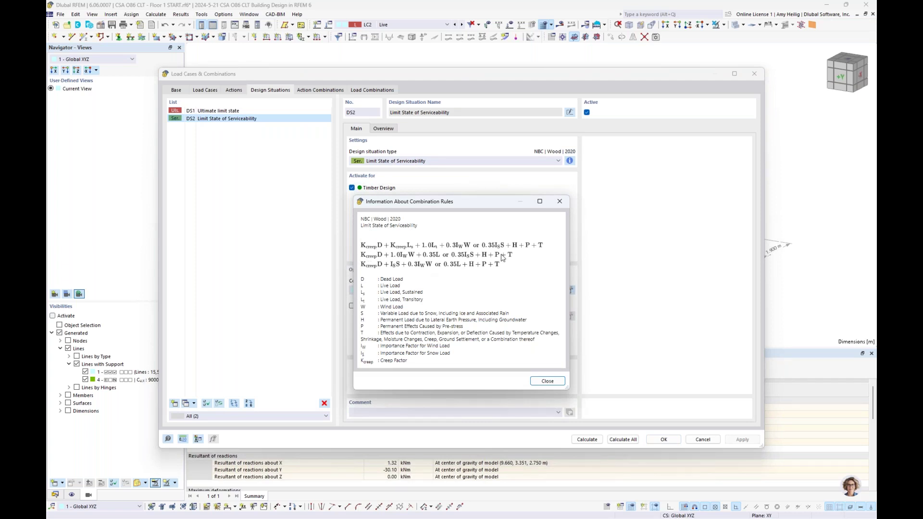
click(559, 202)
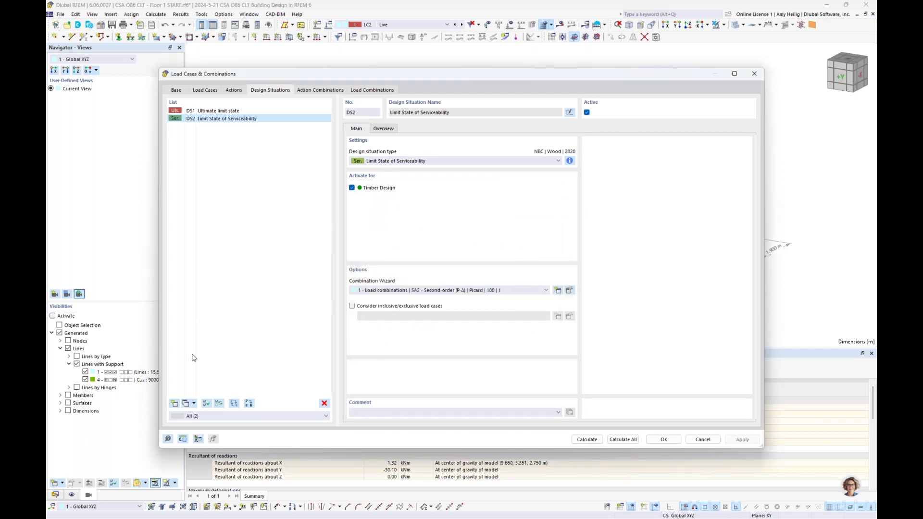
Add a design situation of type Ultimate limit state, Fire, generate its load combinations and confirm the load cases and combinations
click(175, 404)
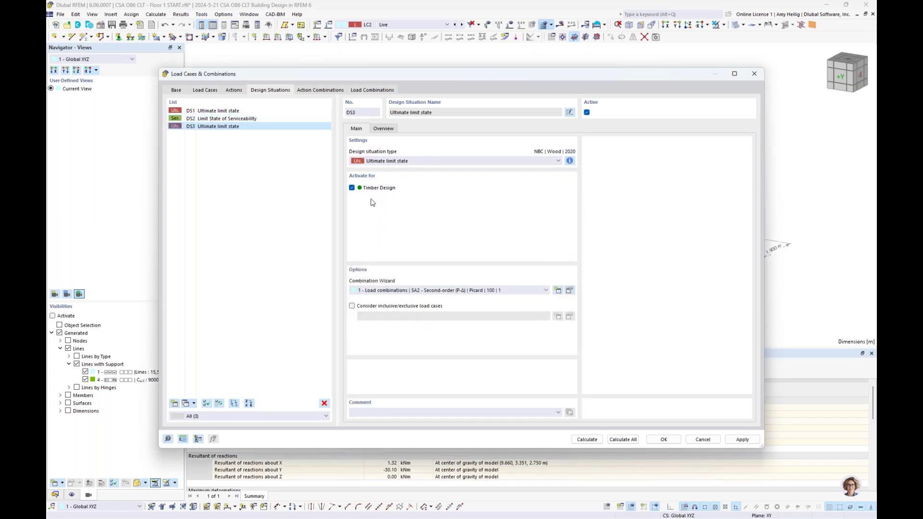
click(427, 161)
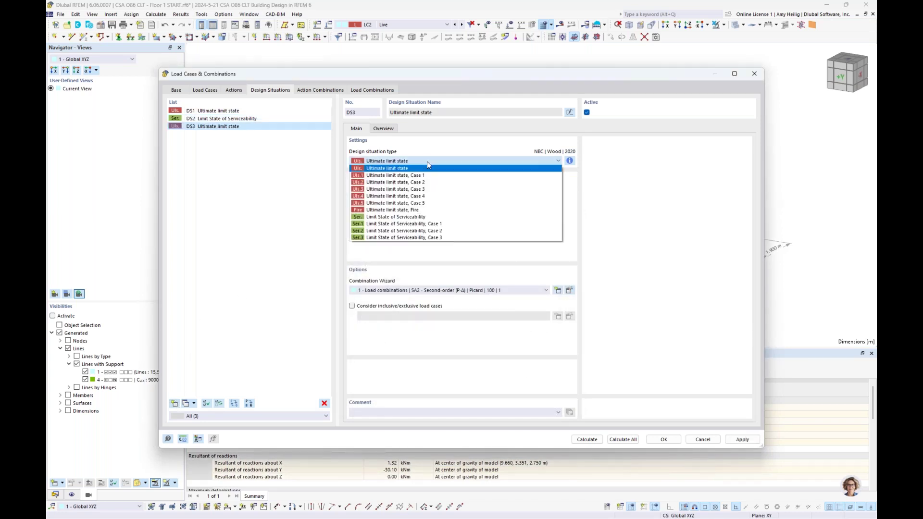
click(426, 211)
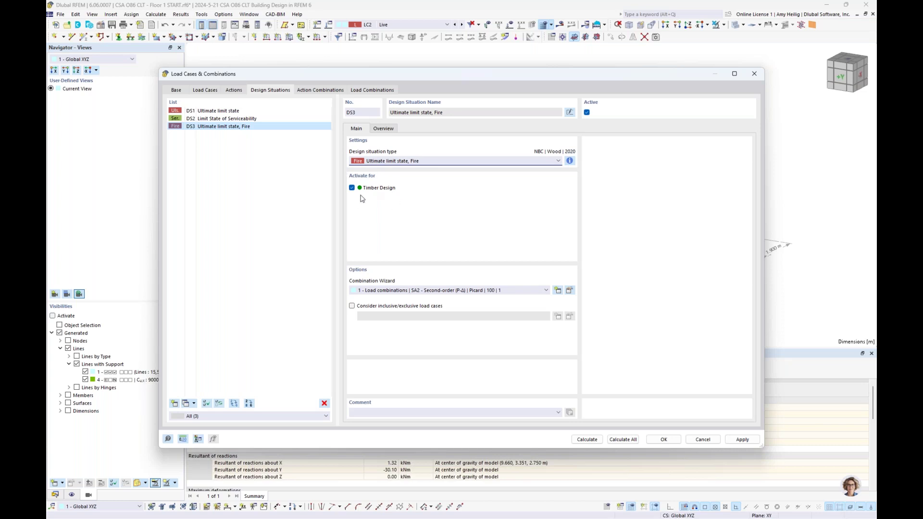
click(362, 92)
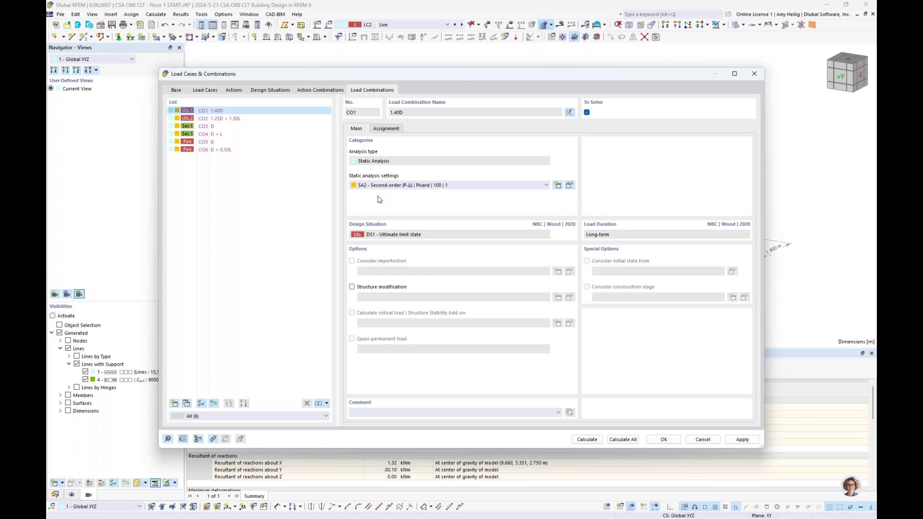
click(661, 440)
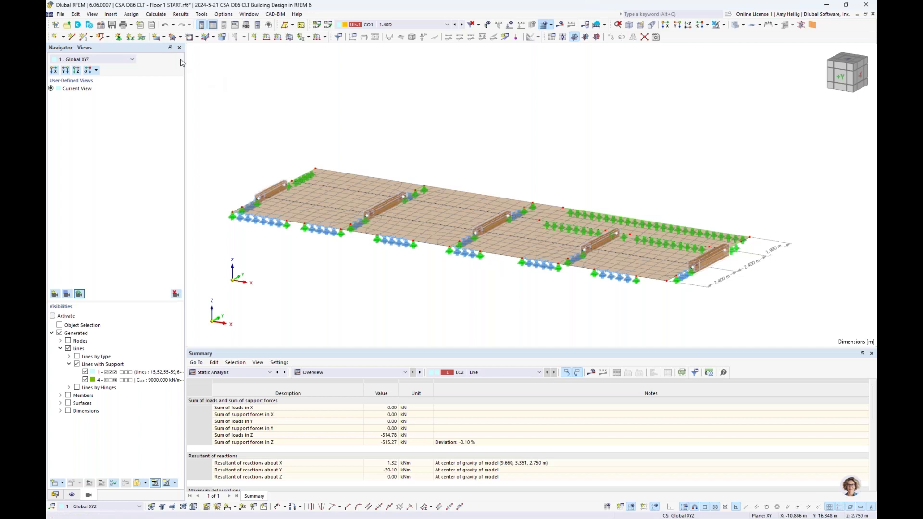
Set the mesh target length of finite elements to 0.4 m and apply the mesh settings
click(156, 14)
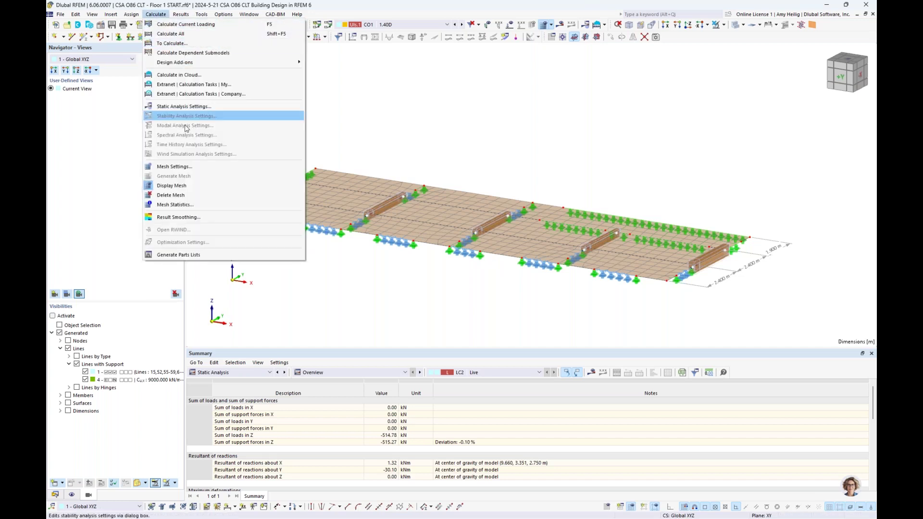
click(174, 166)
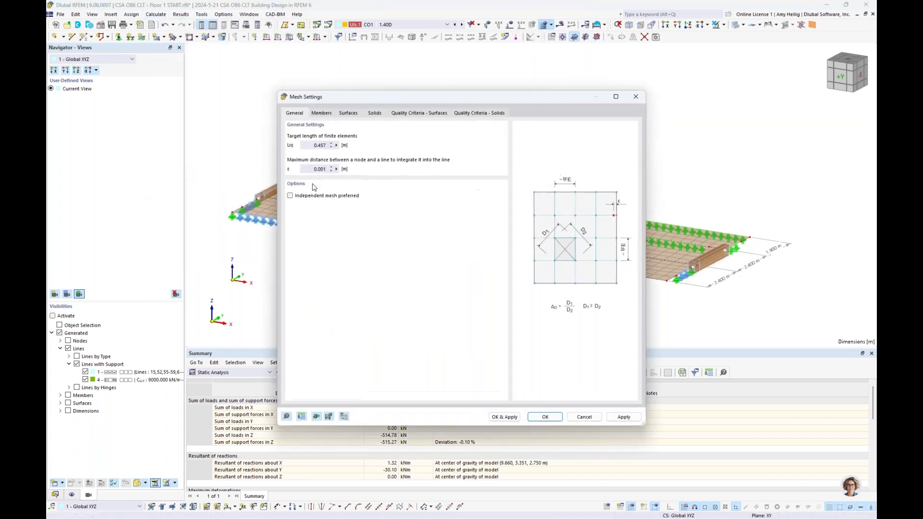
double_click(309, 146)
text(0.4)
click(503, 417)
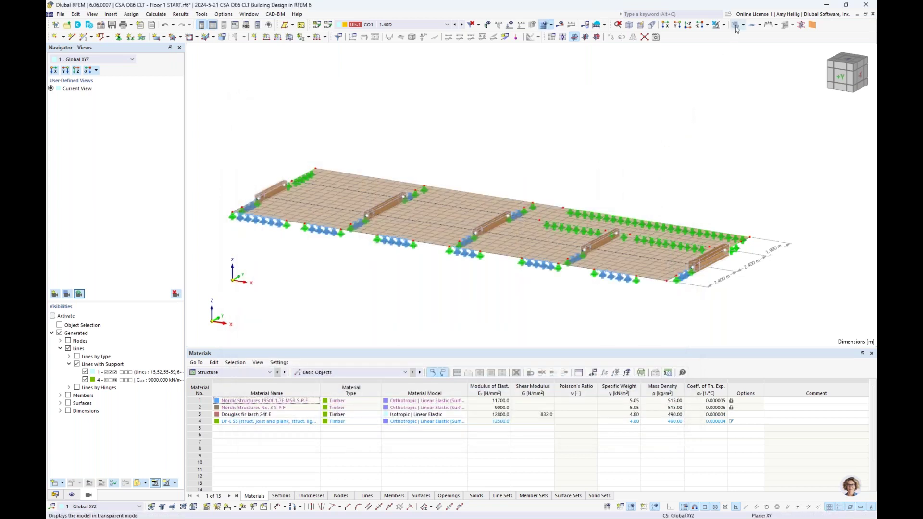
Inspect the finite element mesh of the floor in wireframe display from above, and restore the solid display
click(736, 29)
ctrl+middle_drag(592, 102, 596, 167)
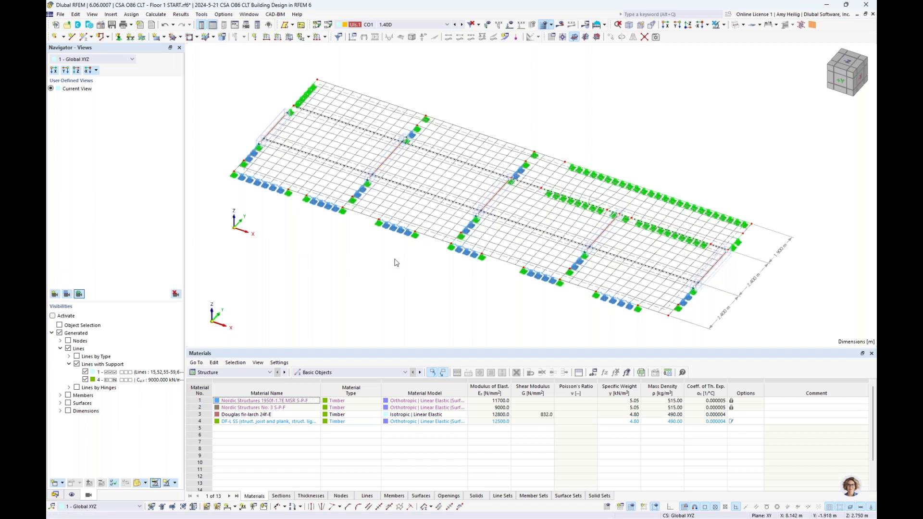
click(716, 25)
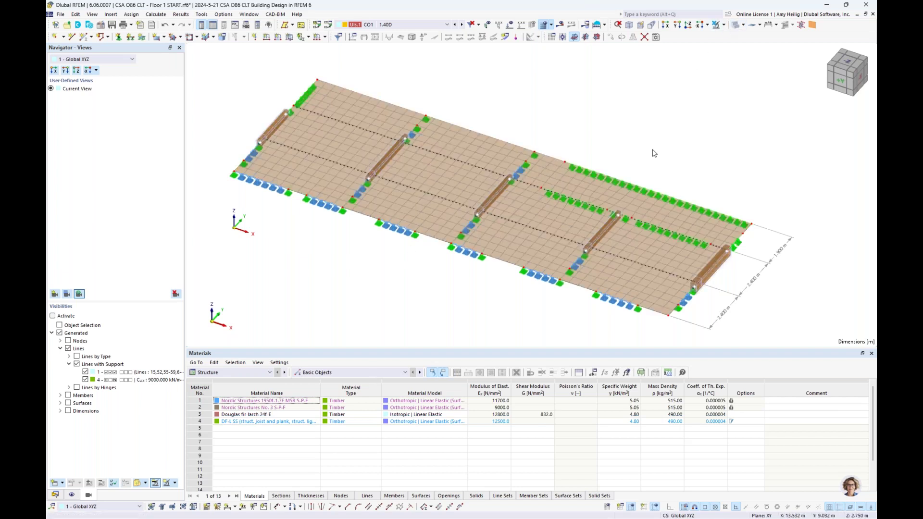
ctrl+middle_drag(654, 153, 654, 118)
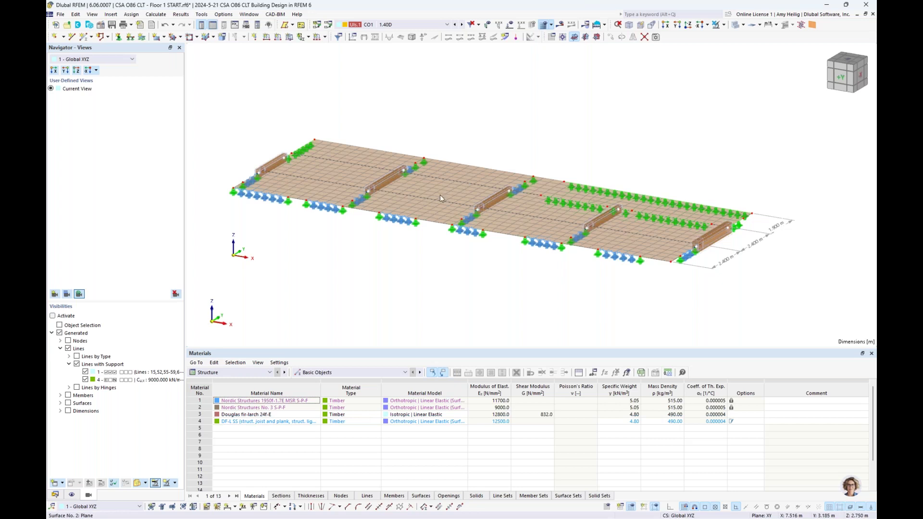
Select all three CLT floor surfaces and open them for joint editing, toggling Design properties off and back on
drag(443, 275, 427, 117)
scroll(462, 200, up, 2)
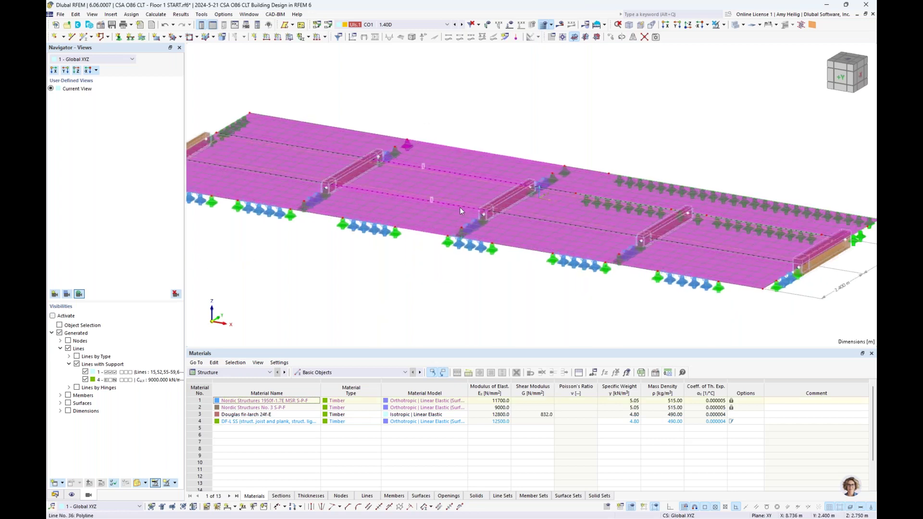
double_click(481, 156)
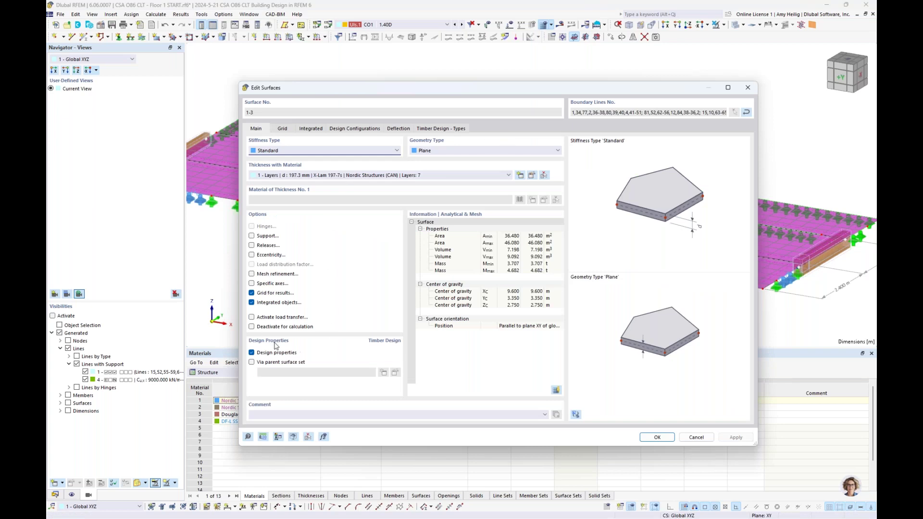
drag(434, 88, 427, 59)
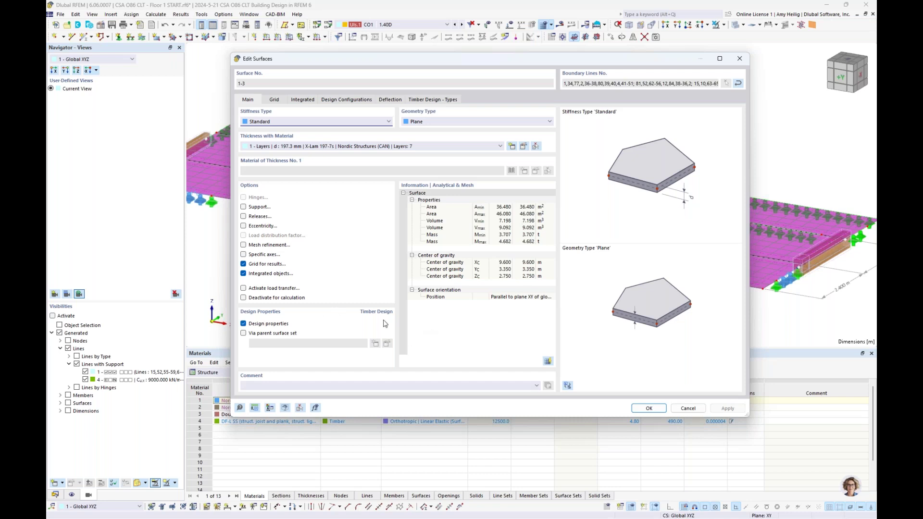
click(244, 323)
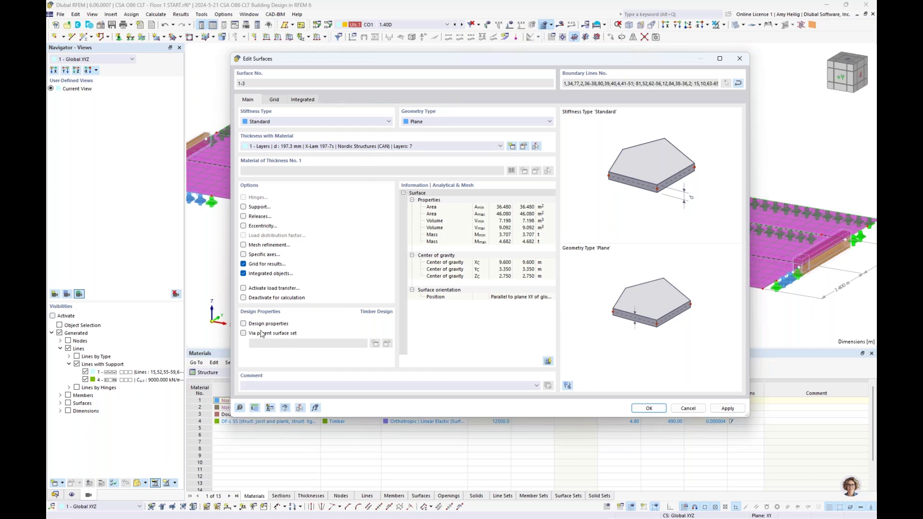
click(243, 324)
Review the surface limit values and the CLT bending adjustment factors in the surfaces' default ultimate configuration
click(351, 99)
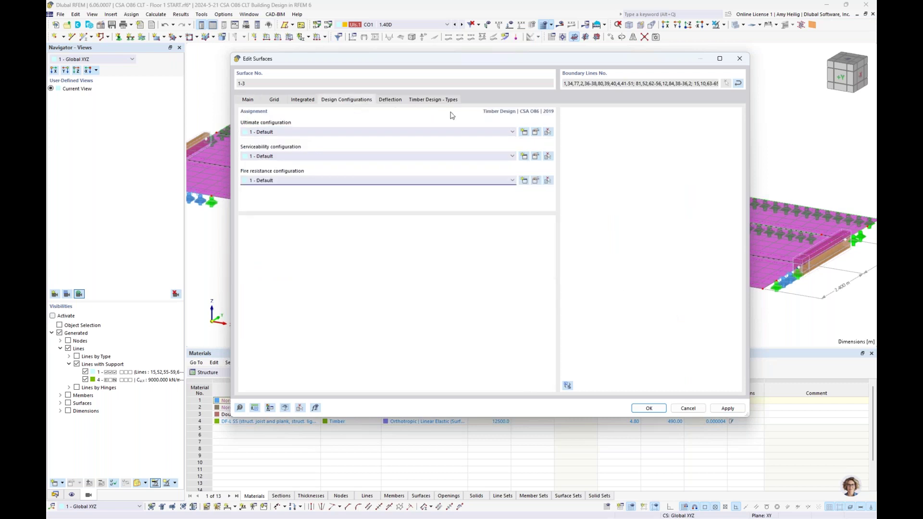
click(533, 133)
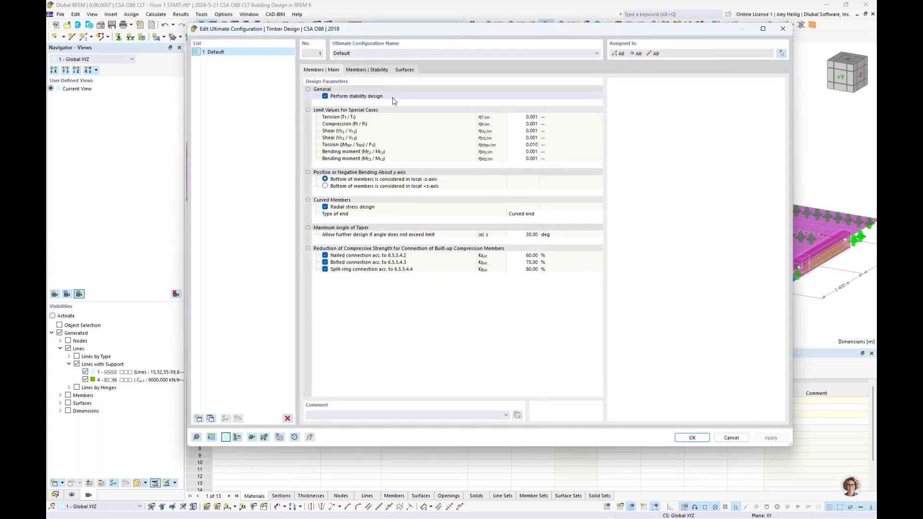
click(405, 71)
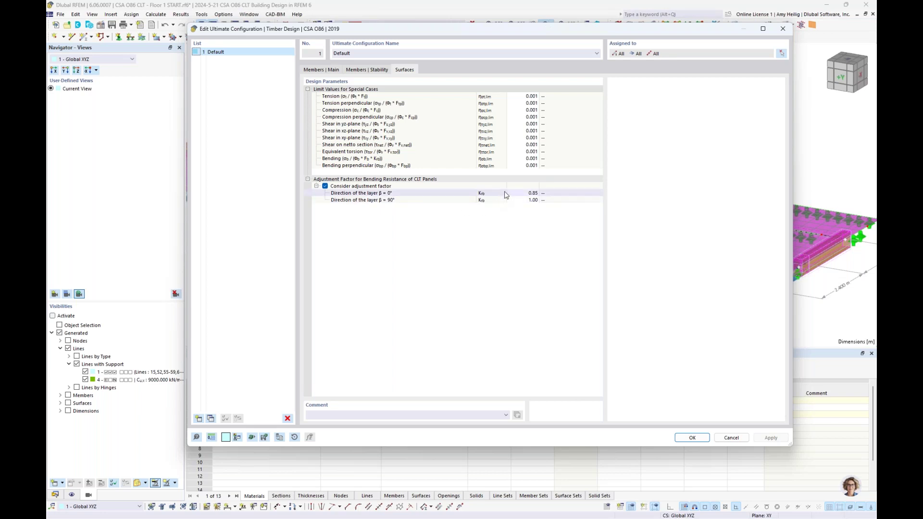
click(693, 439)
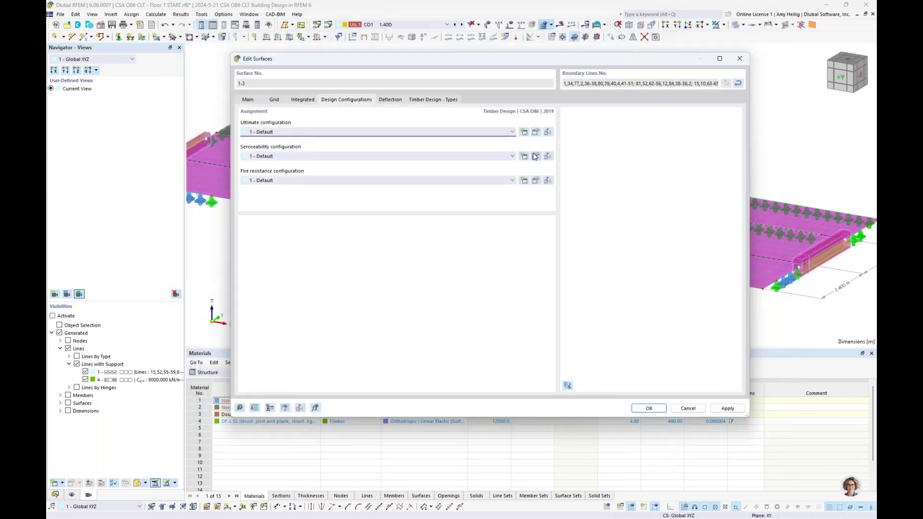
Review the surface deflection limits for double-supported and cantilever surfaces in the default serviceability configuration
click(535, 157)
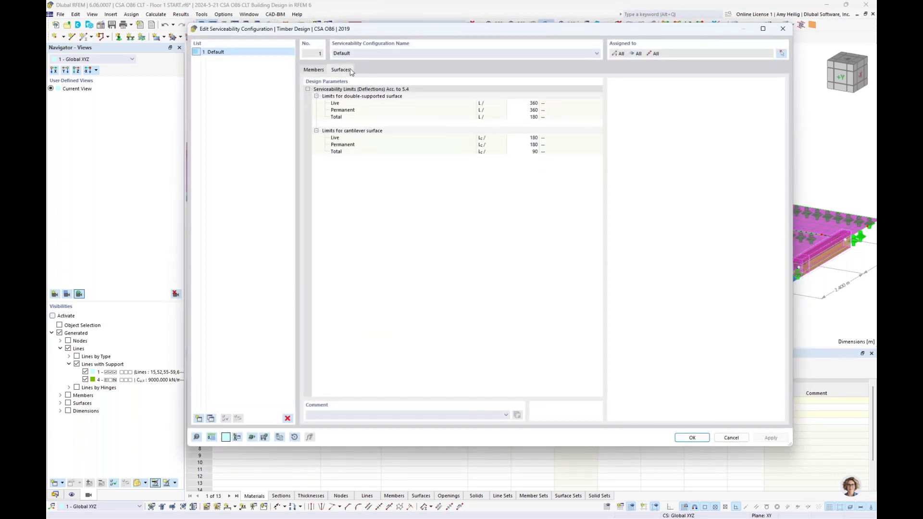
click(473, 106)
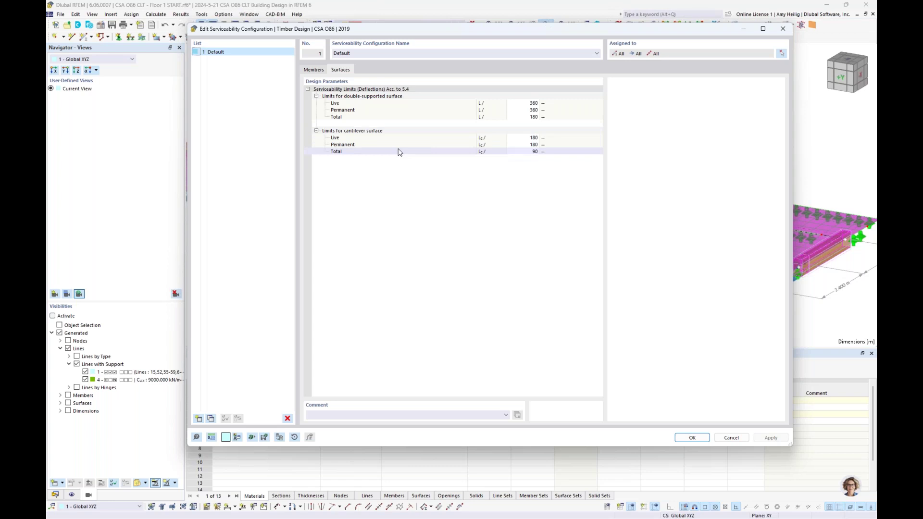
click(679, 437)
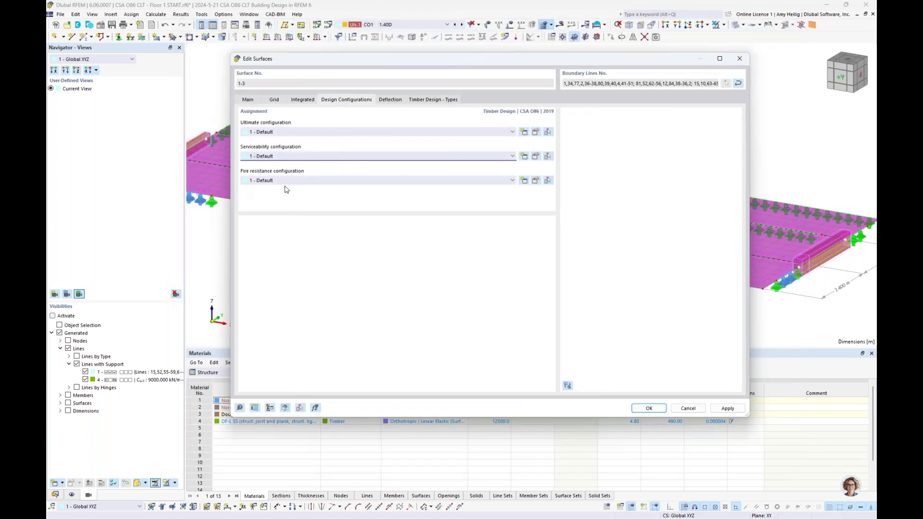
Open the surface settings of the default fire resistance configuration for editing
click(536, 180)
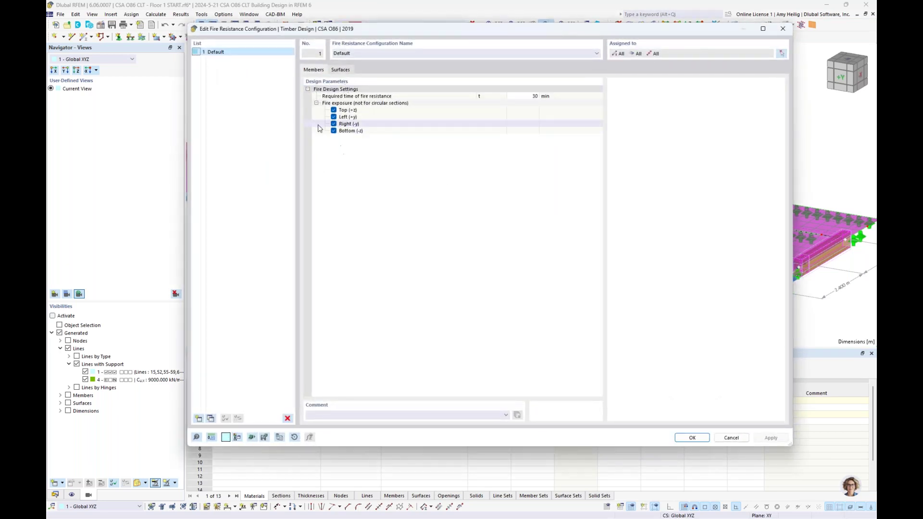
click(340, 70)
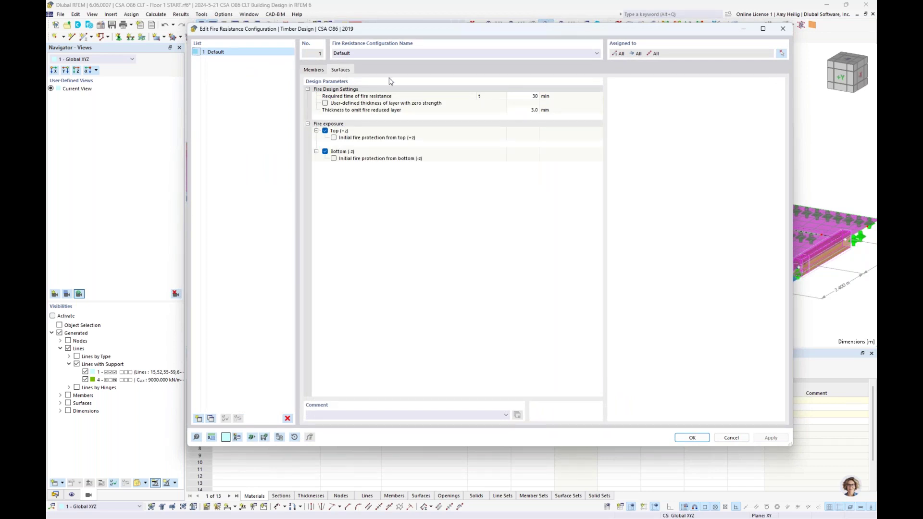
Set the required time of fire resistance for surfaces to 45 min in the Default fire resistance configuration
click(528, 96)
click(529, 97)
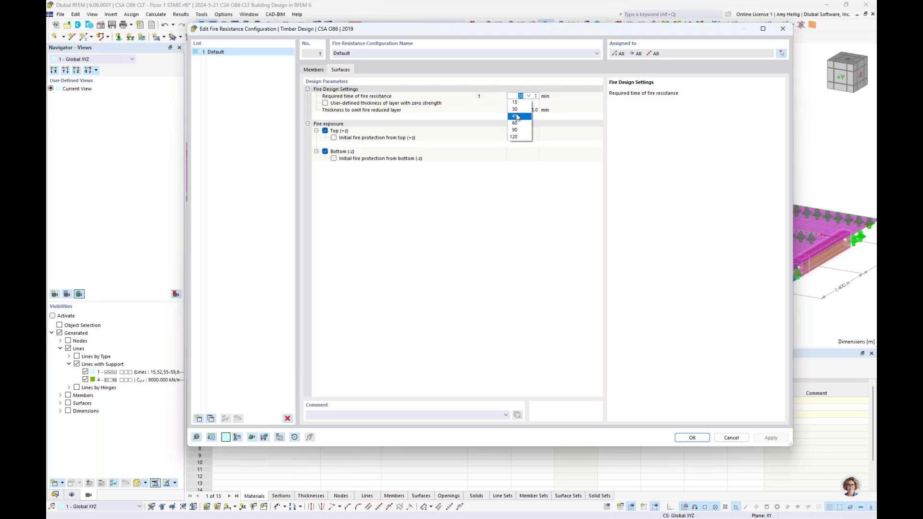
click(517, 116)
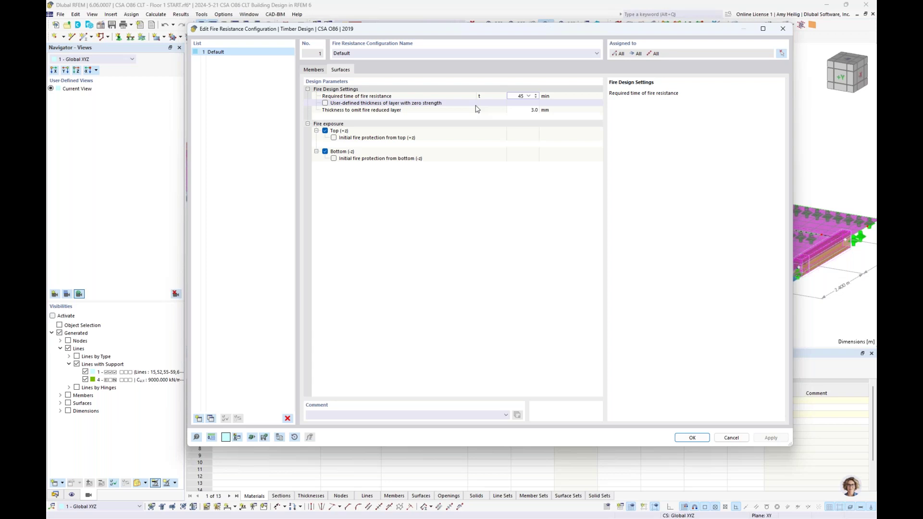
click(334, 138)
click(333, 165)
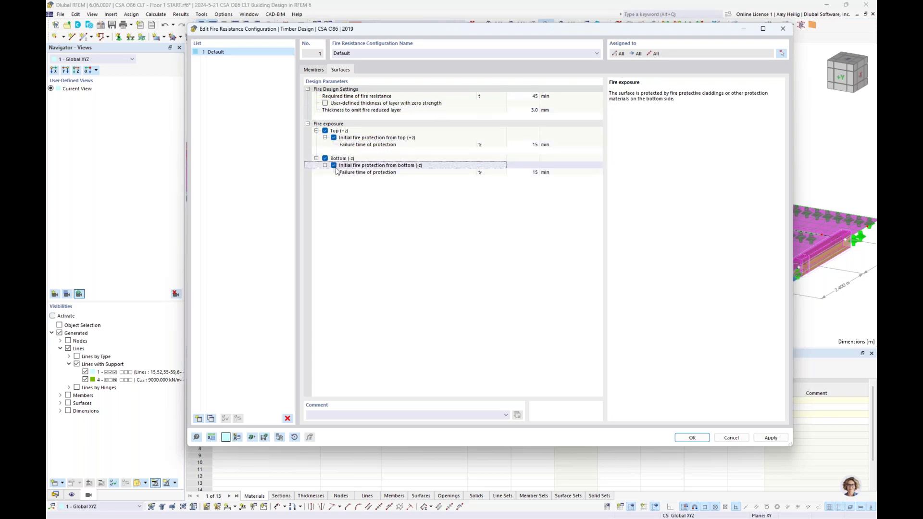
click(333, 165)
click(334, 138)
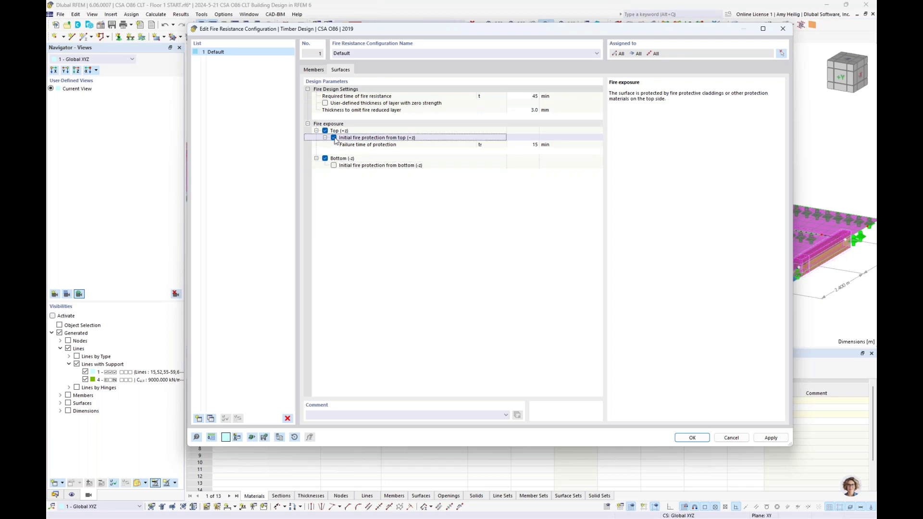
Accept the fire resistance configuration and switch the deflection reference length of surfaces 1-3 to manual definition
click(692, 437)
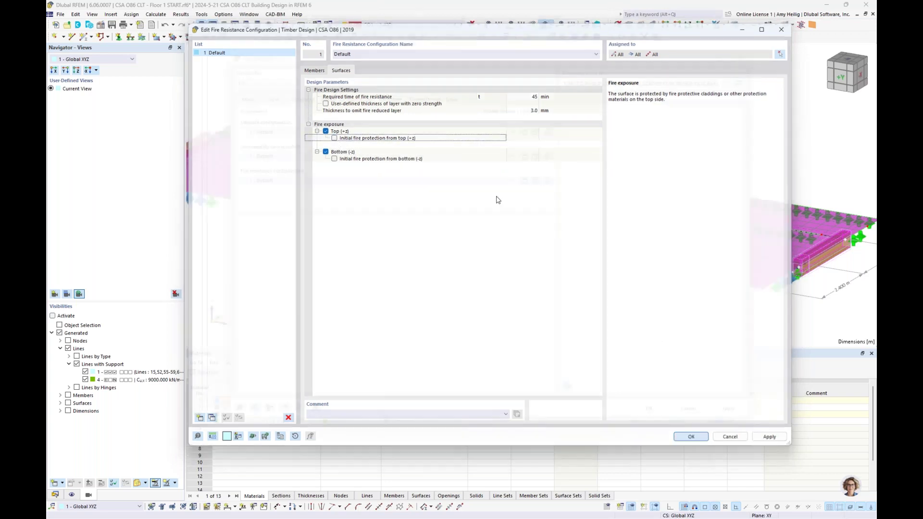
click(391, 100)
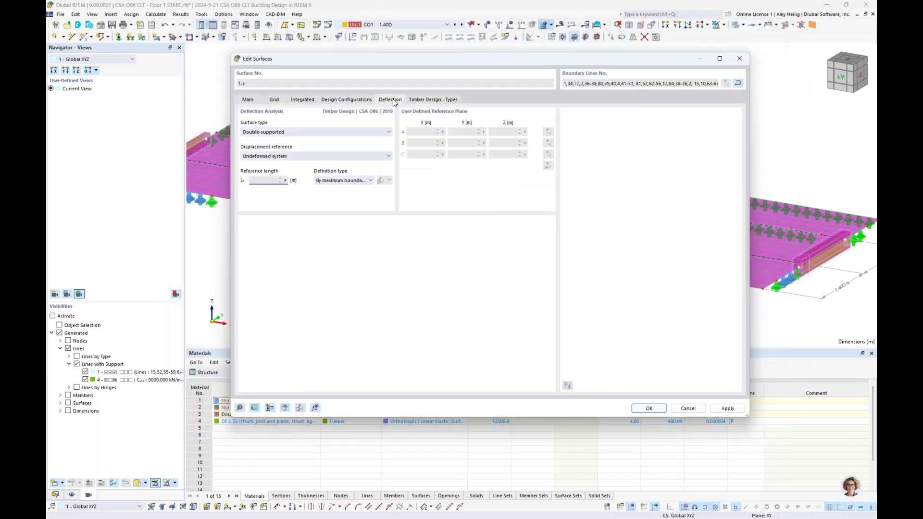
click(295, 133)
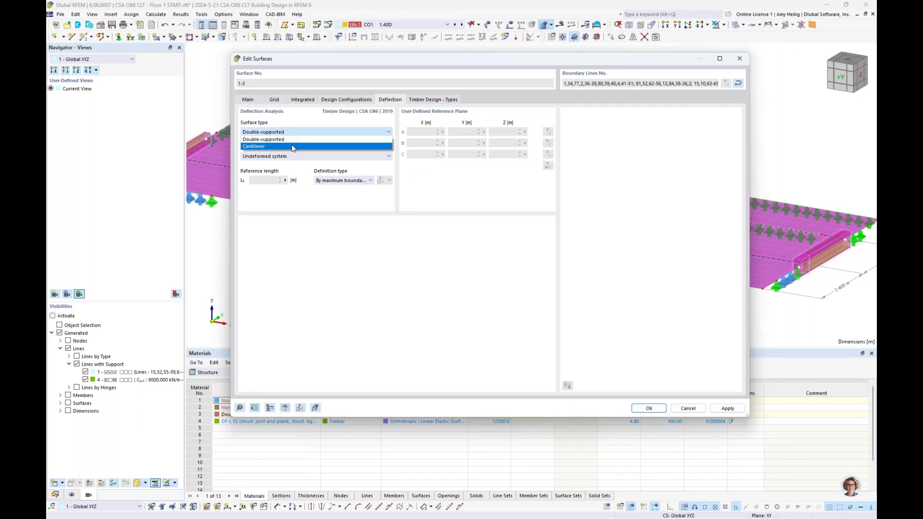
click(336, 218)
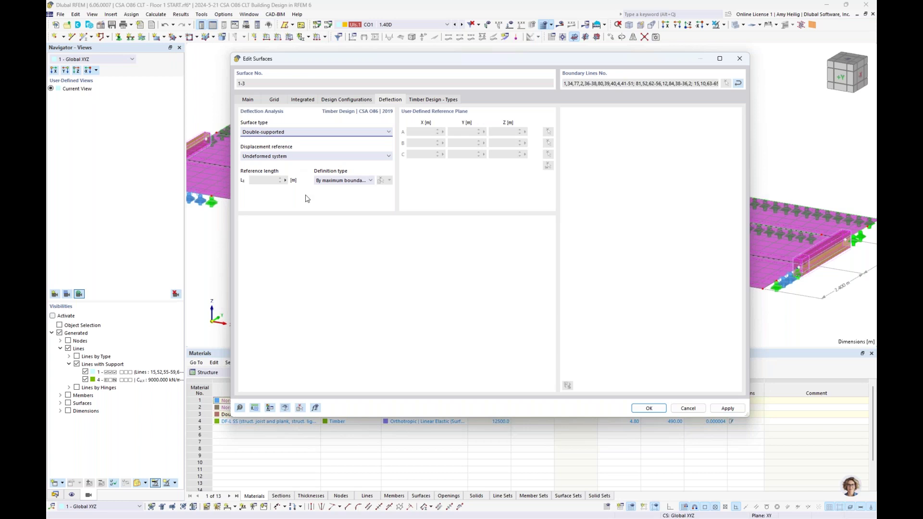
click(346, 181)
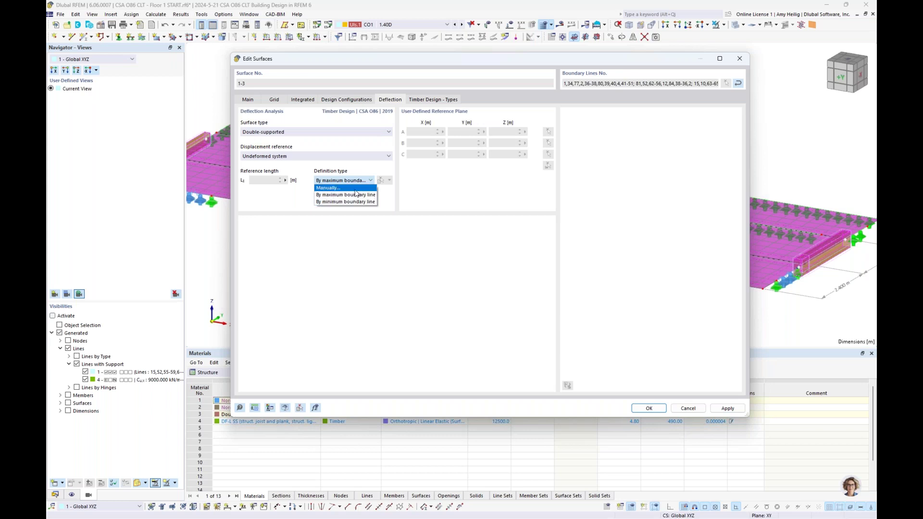
click(356, 189)
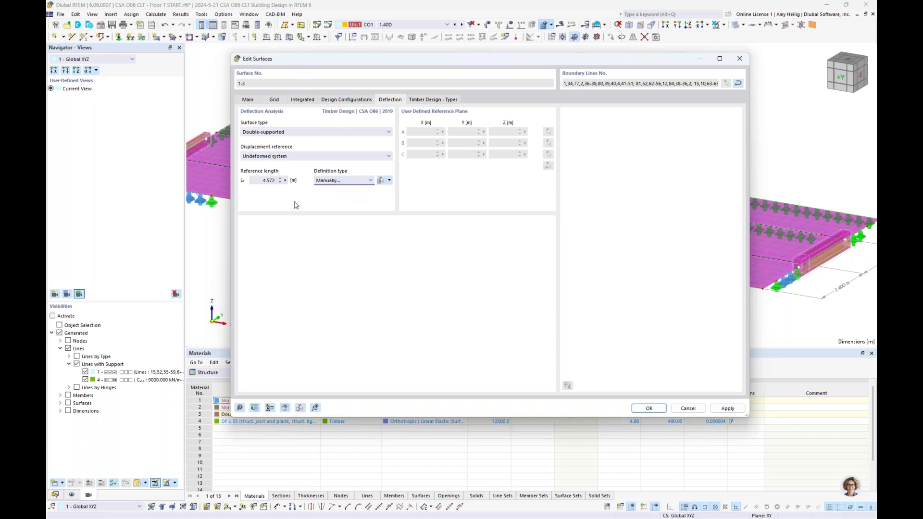
Set the deflection reference length to 4.800 m by measuring between two adjacent support nodes on the floor's far edge in wireframe display
click(285, 180)
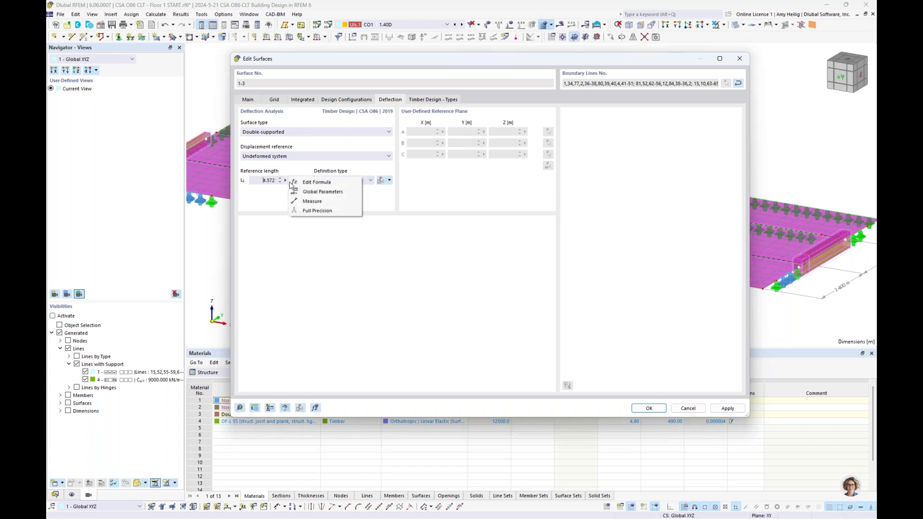
click(305, 203)
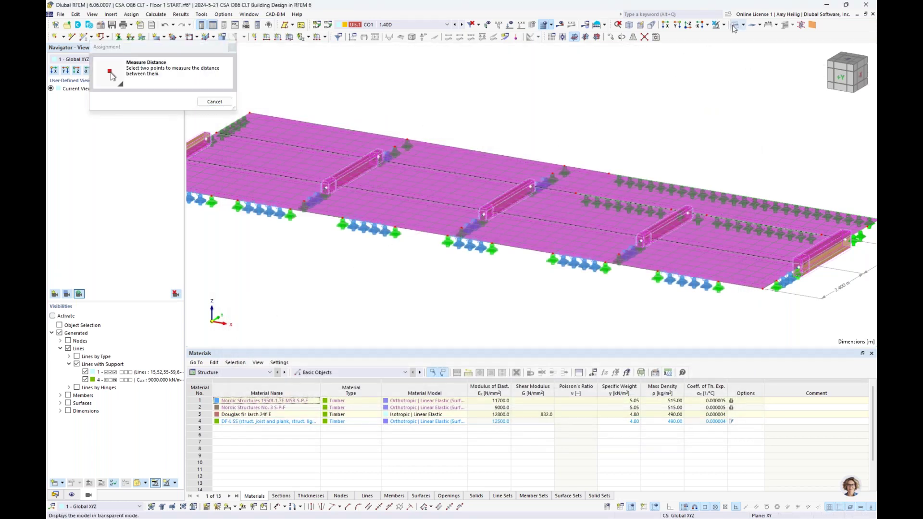
click(734, 28)
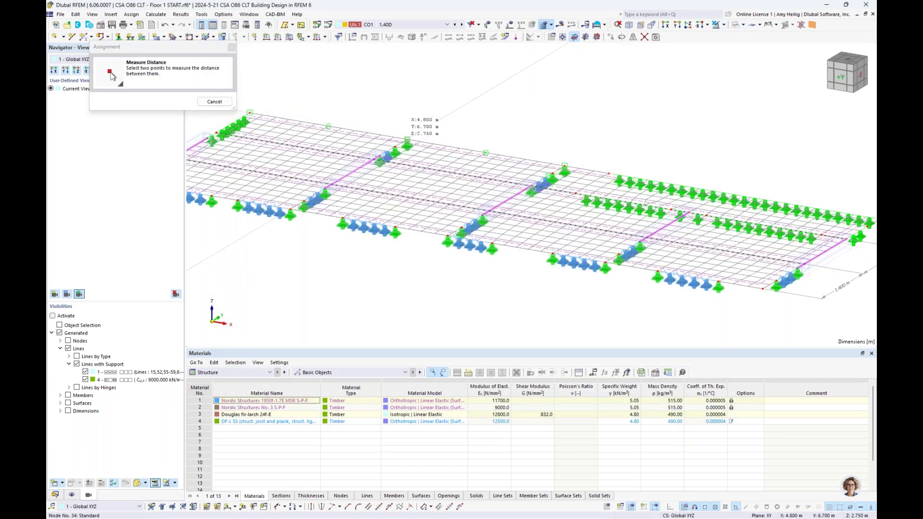
click(565, 166)
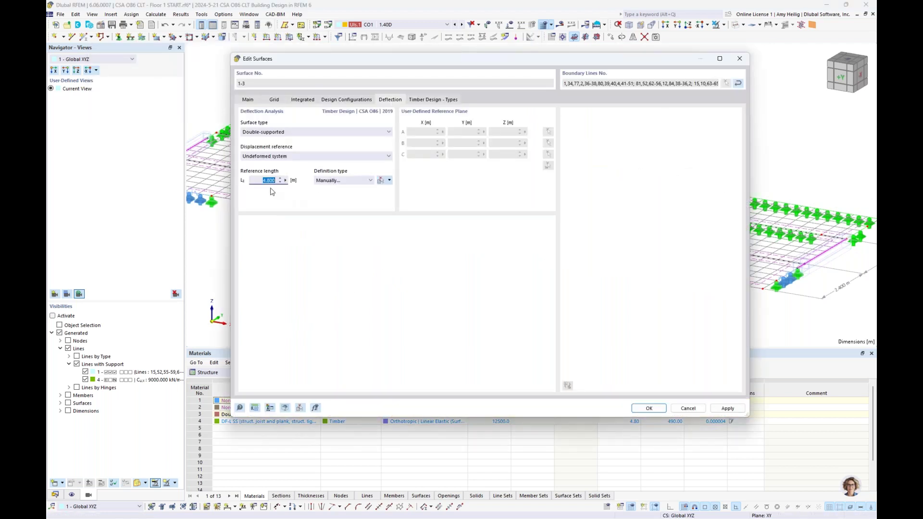
drag(417, 65, 402, 232)
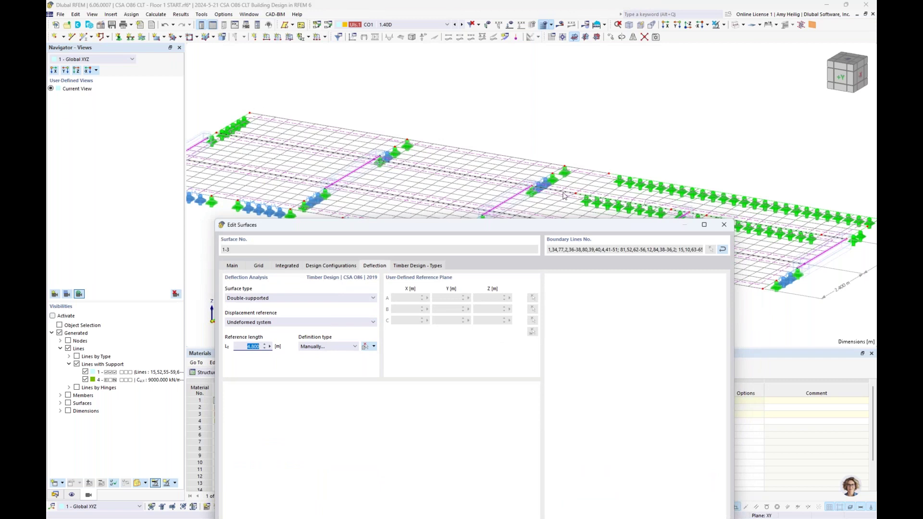
drag(565, 228, 581, 73)
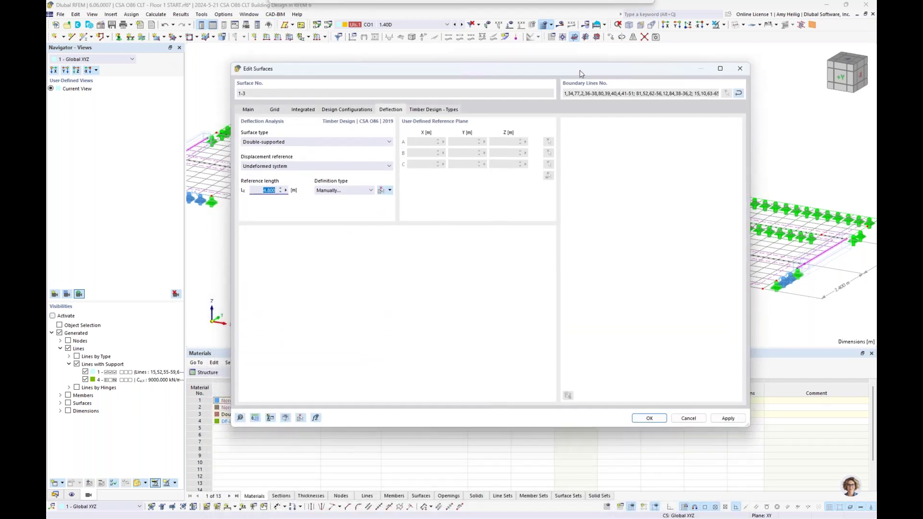
Review the moisture and treatment options of Service Conditions 1, keeping Dry and None, and accept the settings for surfaces 1-3
click(437, 110)
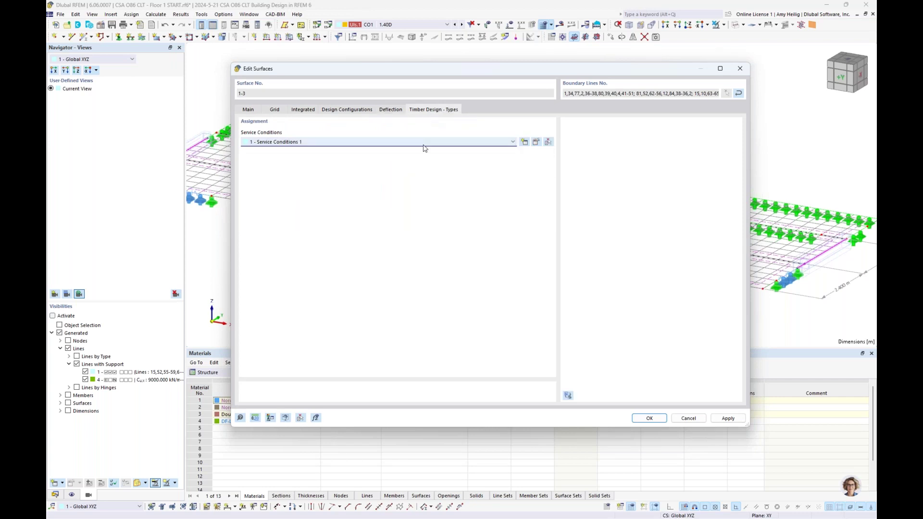
click(535, 142)
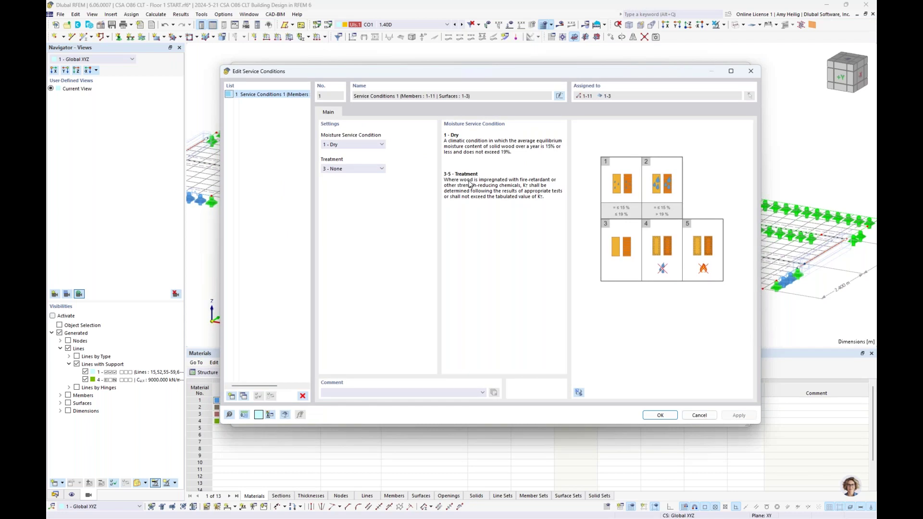
click(366, 146)
click(378, 152)
click(377, 170)
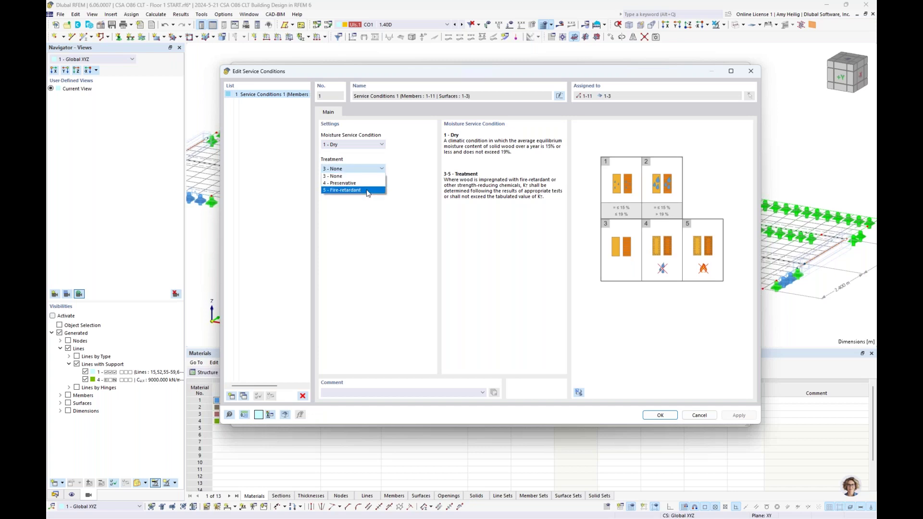
click(406, 191)
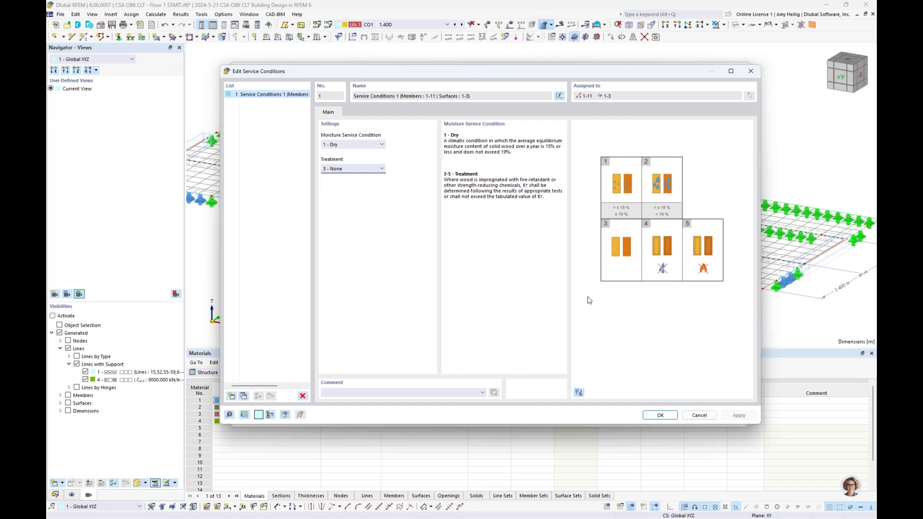
click(666, 419)
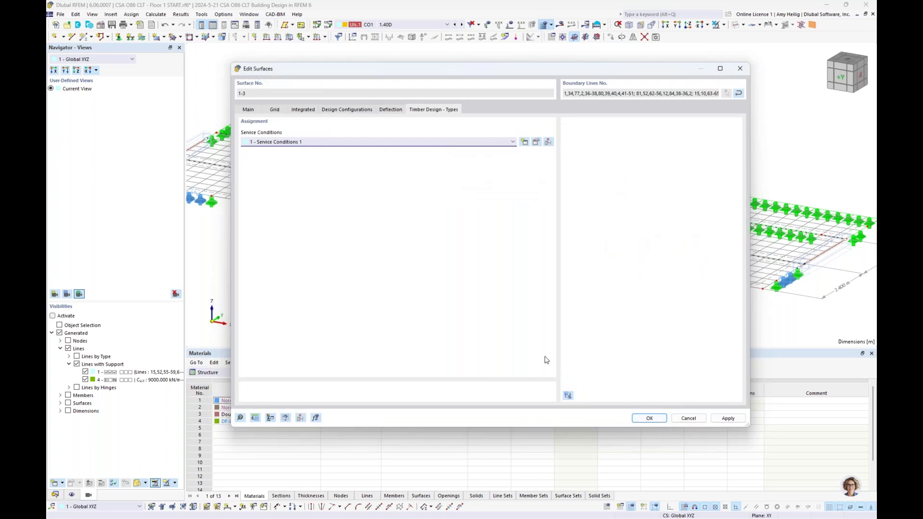
key(Return)
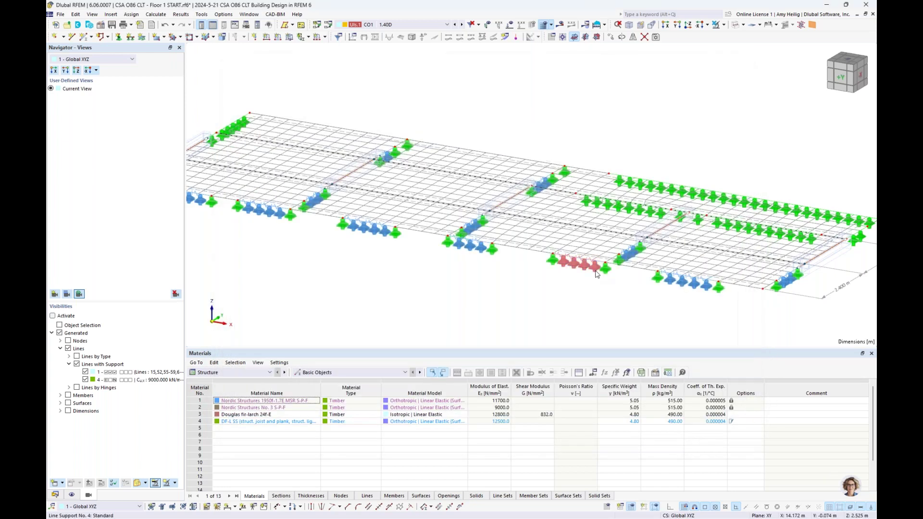
Hide the finite element mesh and return the model from wireframe to solid transparent display
click(71, 495)
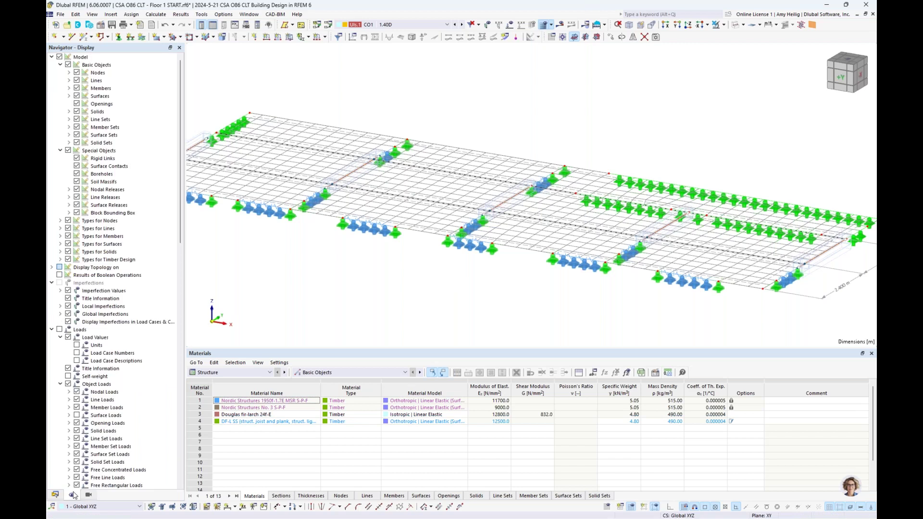
scroll(82, 358, down, 10)
click(59, 360)
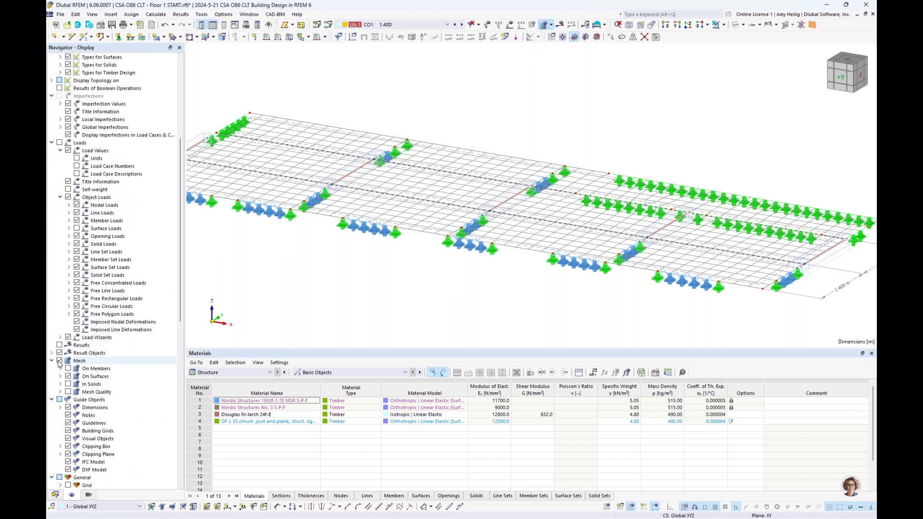
click(732, 25)
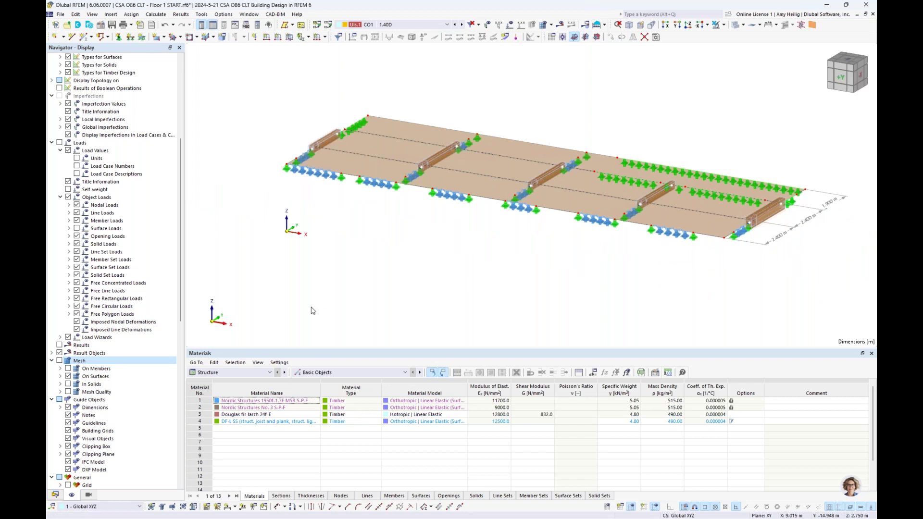
Set the limit state type of timber design situation DS2 to Limit State of Serviceability - Total Load
click(231, 373)
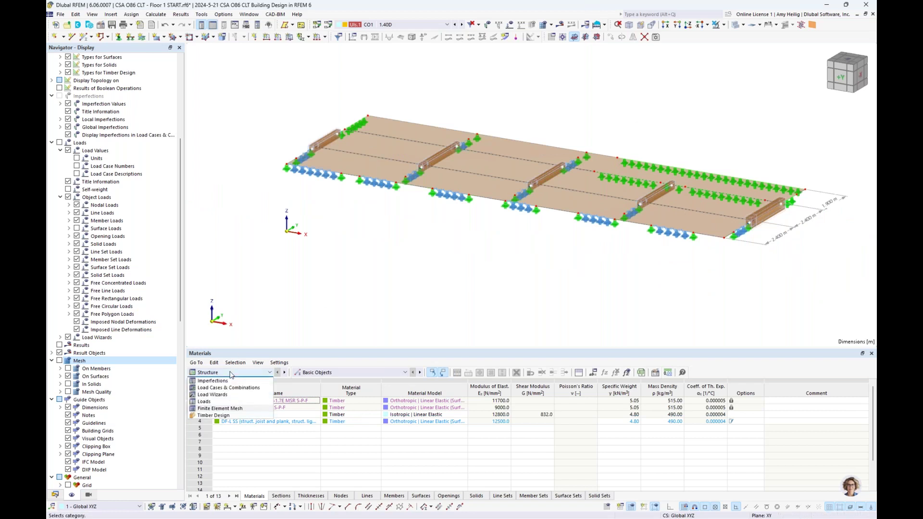
click(219, 422)
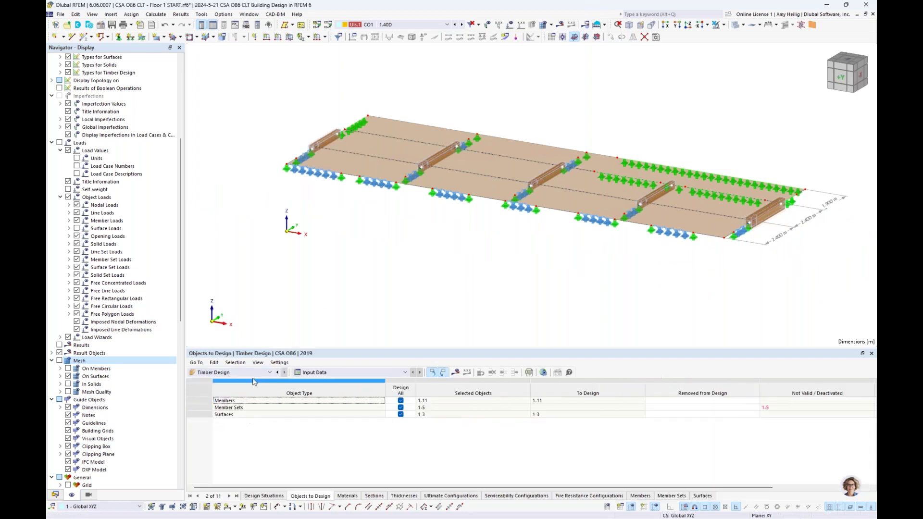
click(254, 496)
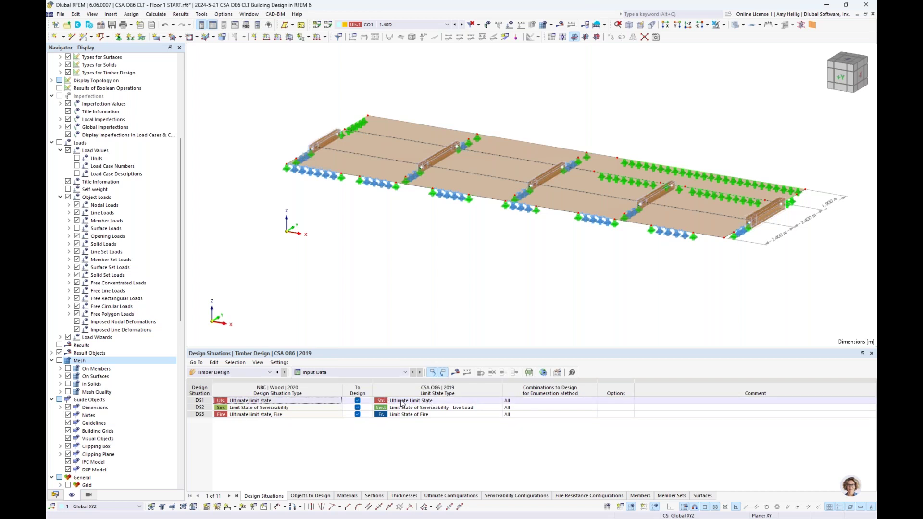
click(419, 409)
click(418, 409)
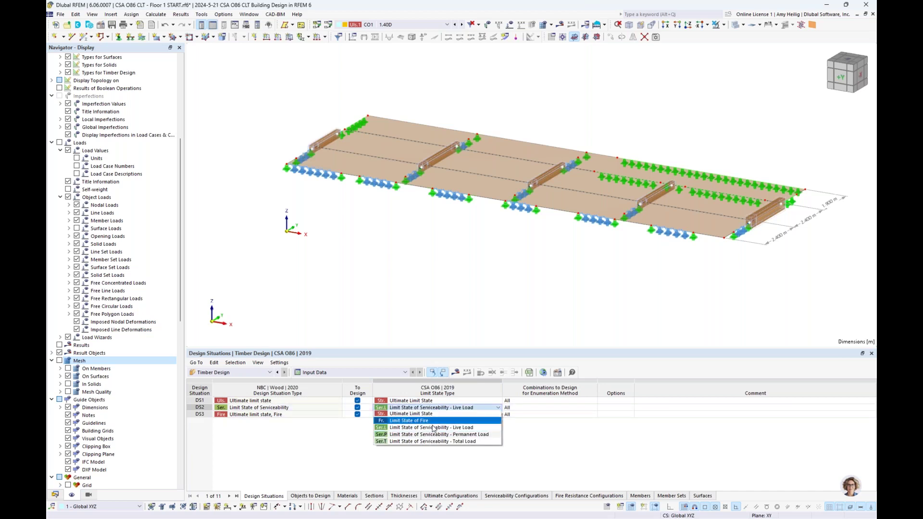
click(431, 441)
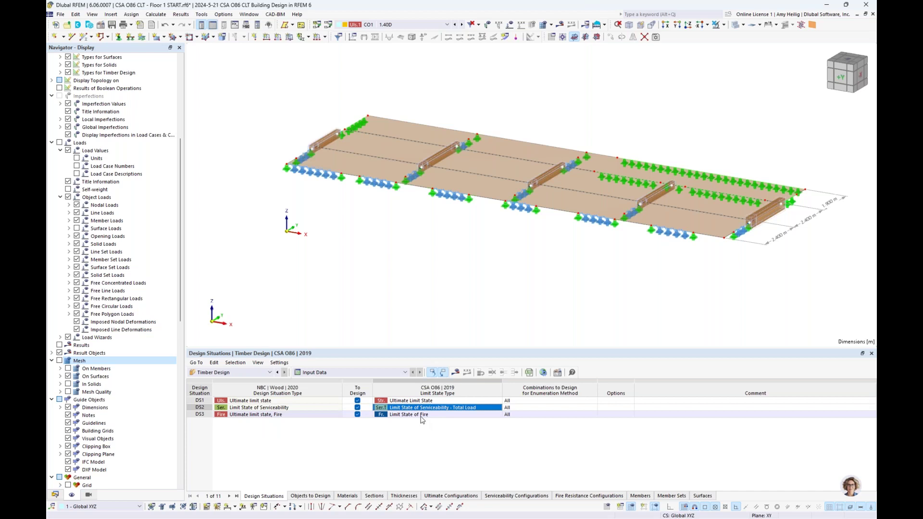
Exclude all members and member sets from the timber design and start the design calculation for surfaces 1-3
click(317, 496)
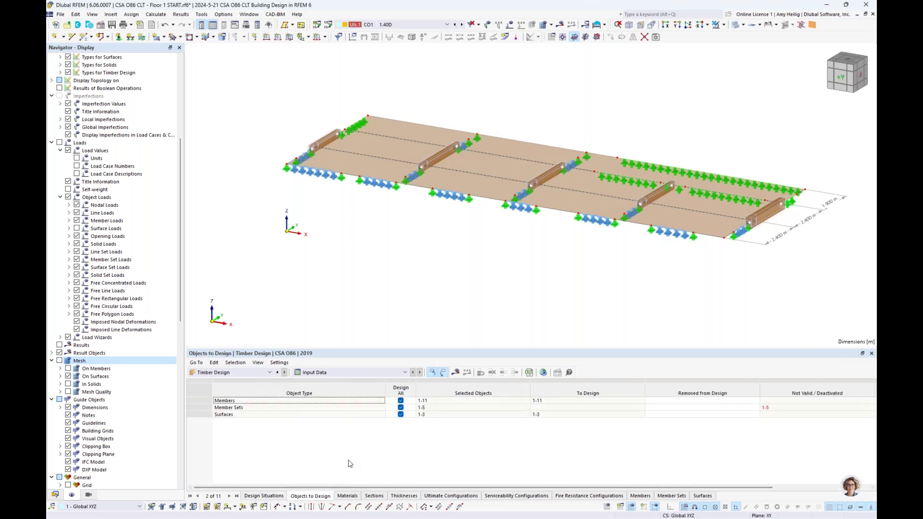
click(401, 408)
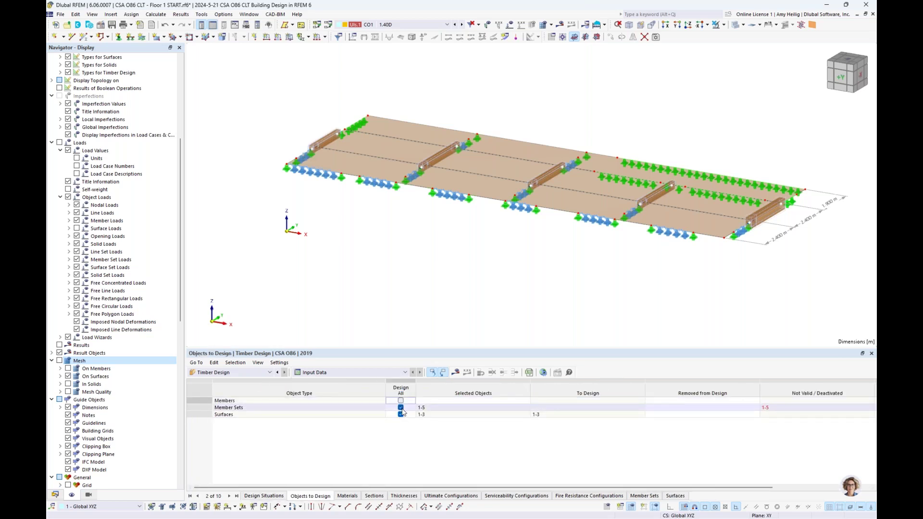
click(401, 408)
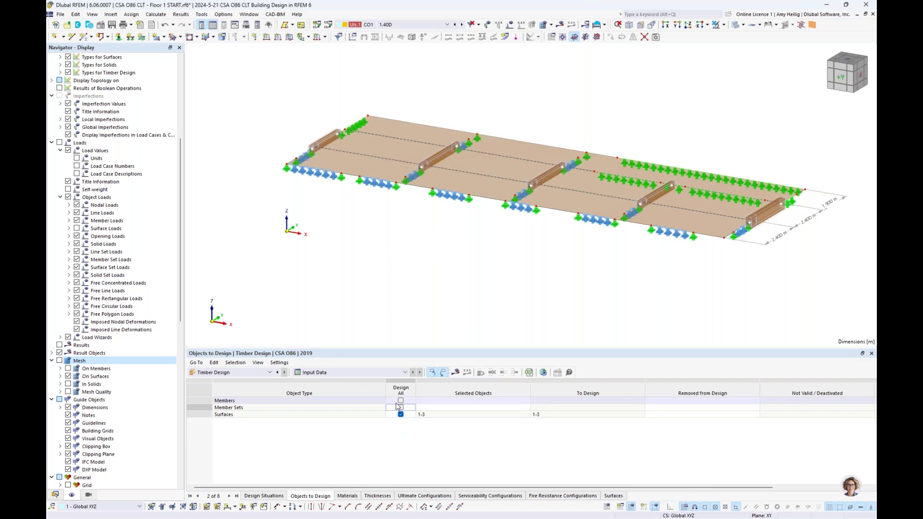
click(429, 415)
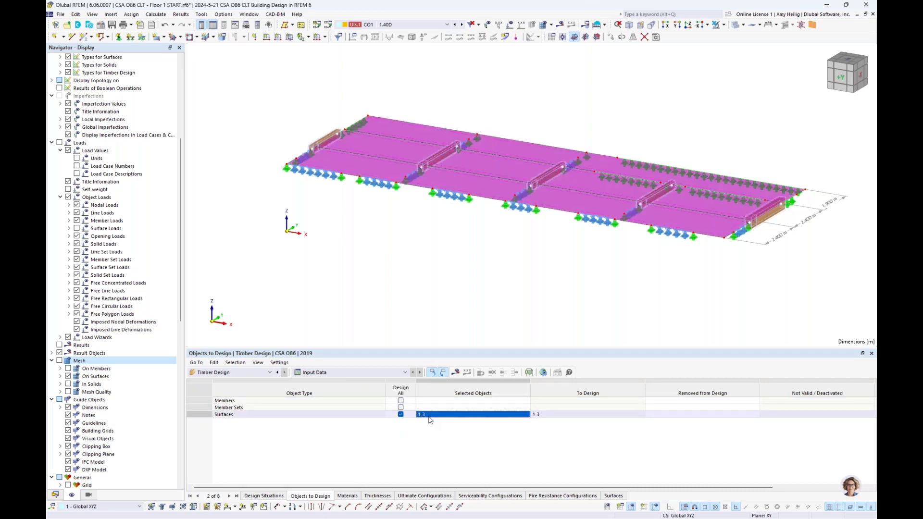
click(455, 374)
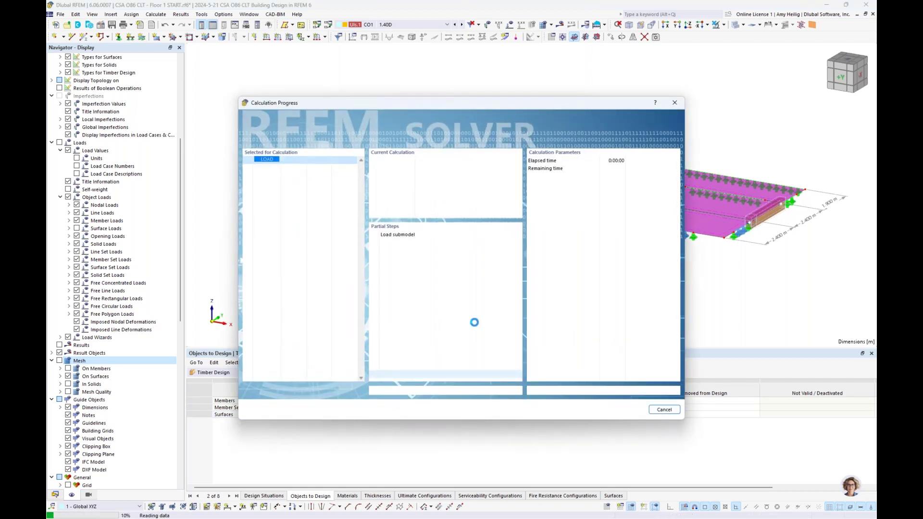
Switch to the PowerPoint slide show and advance to the Multilayer Surfaces Add-on slide
key(super+Tab)
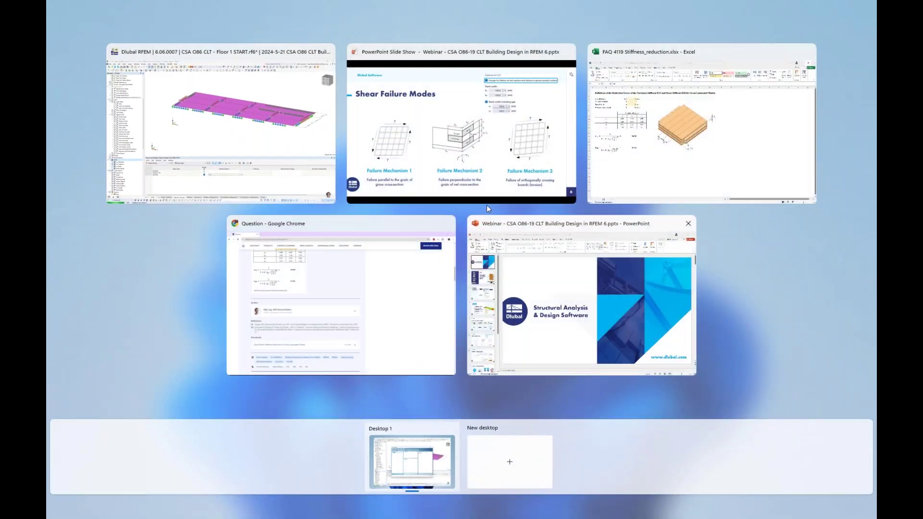
click(443, 124)
key(Right)
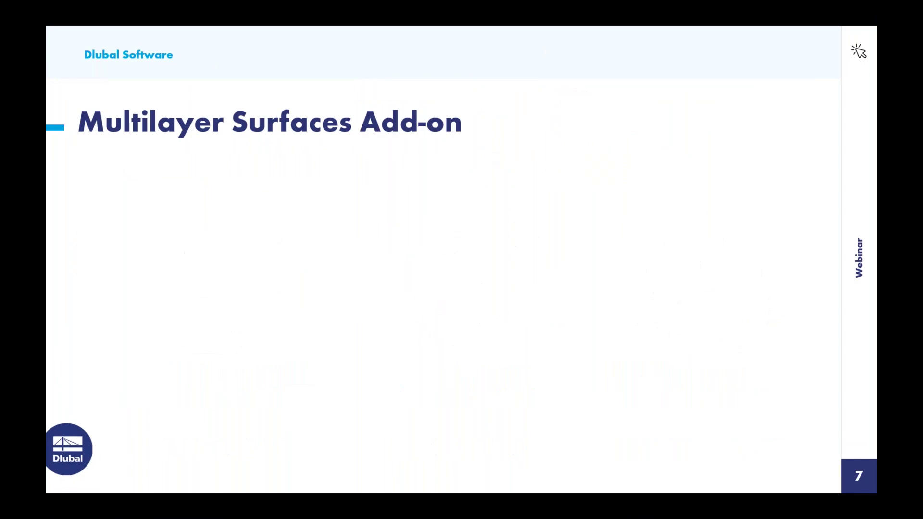
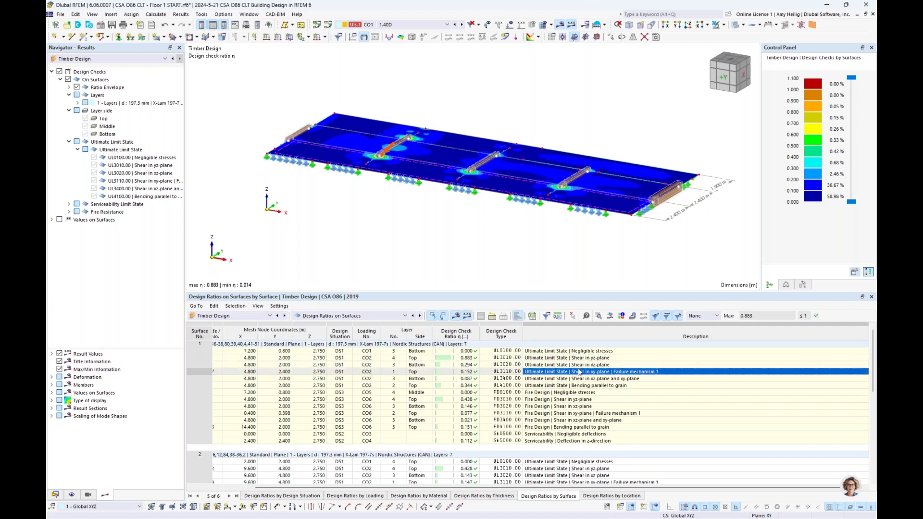
Open the UL3010 shear in yz-plane check details for surface 1 and expand the factored rolling shear strength factors
click(587, 360)
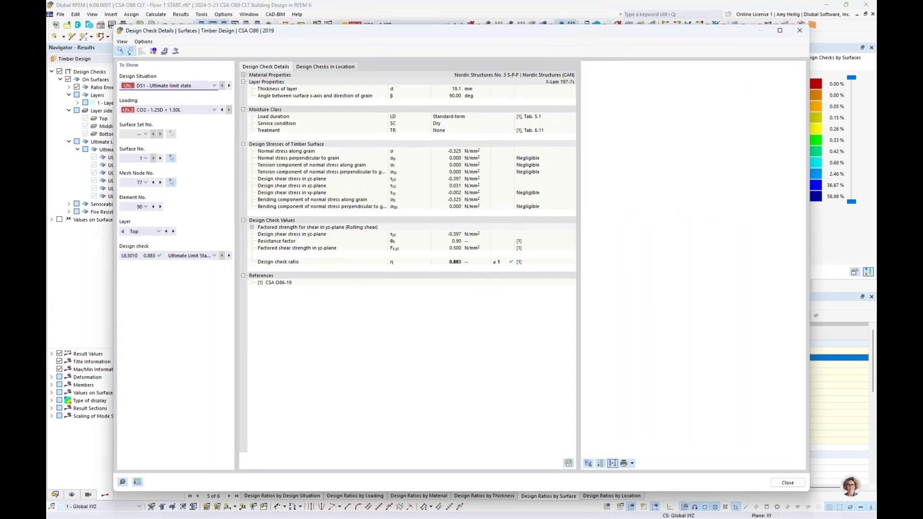
ctrl+scroll(634, 135, up, 3)
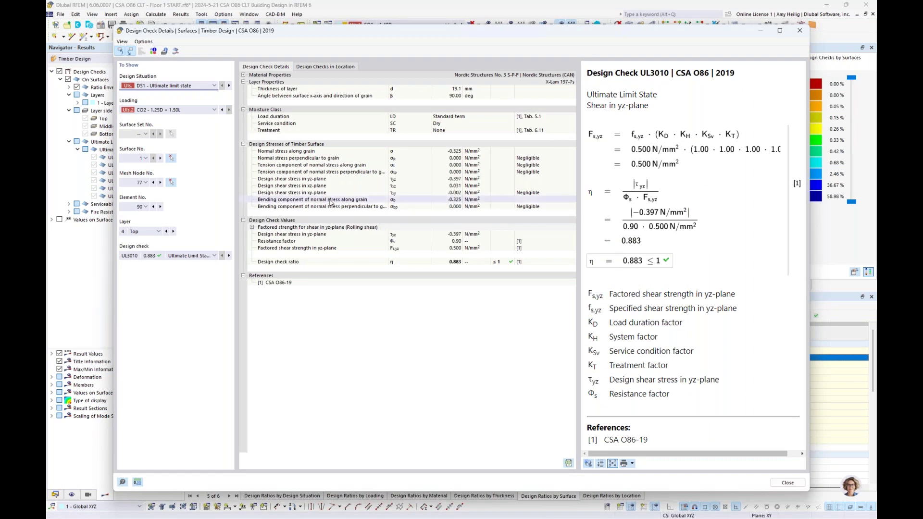
click(251, 227)
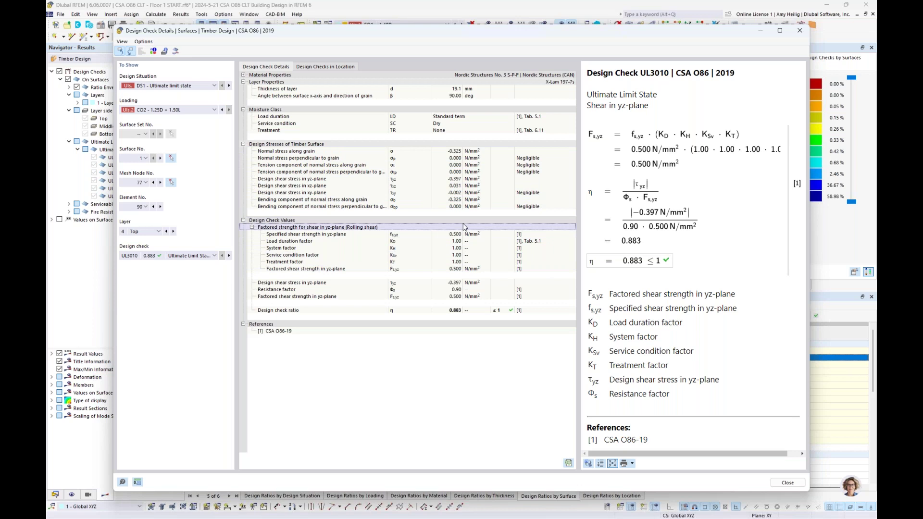
Open the result diagrams at the surface point and show the τyz shear stress through the CLT layers
click(176, 52)
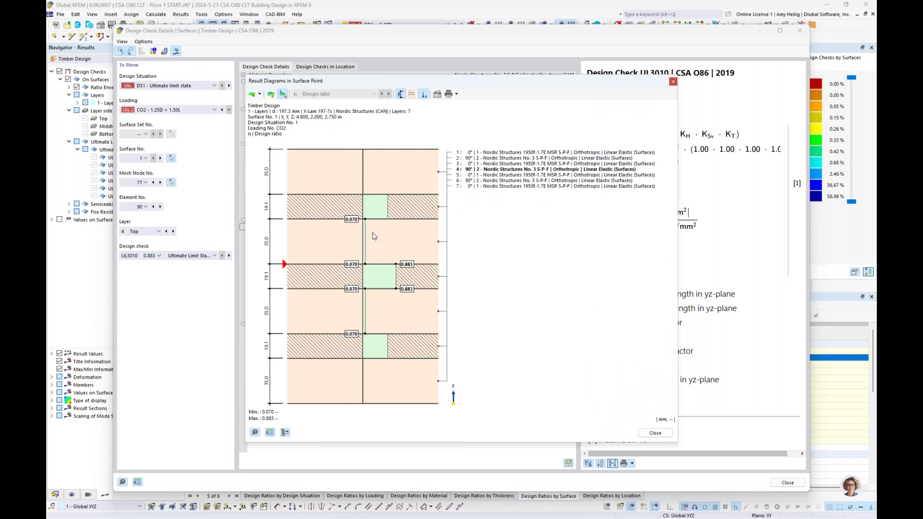
click(259, 94)
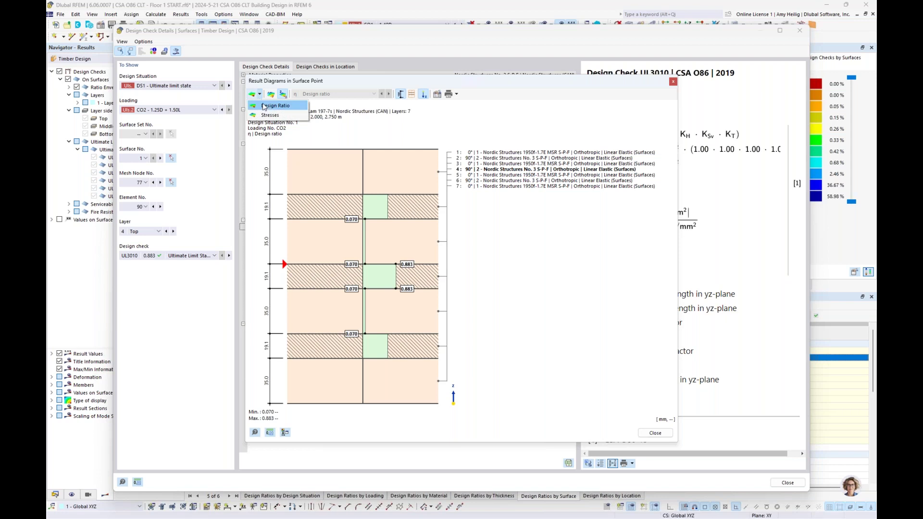
click(269, 115)
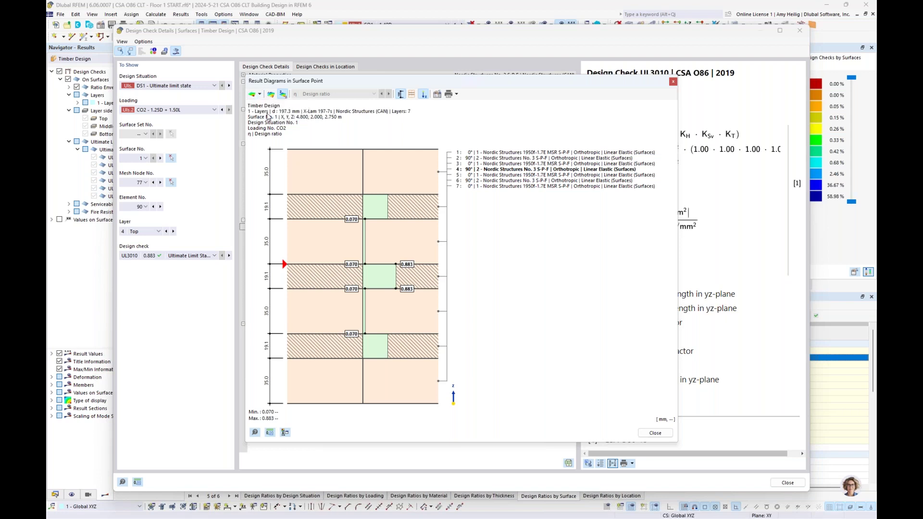
click(330, 95)
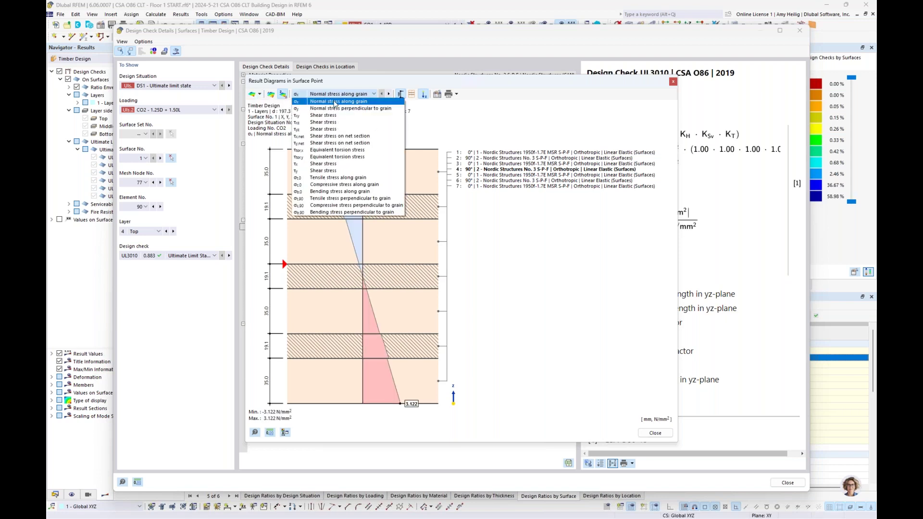
click(335, 129)
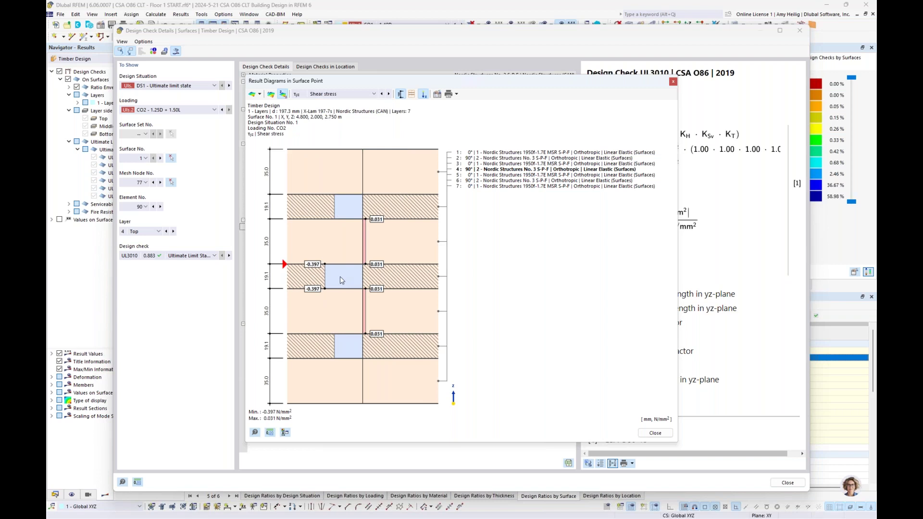
Show the normal stress along grain through the layers, and close the result diagrams and design check details
click(339, 95)
click(332, 103)
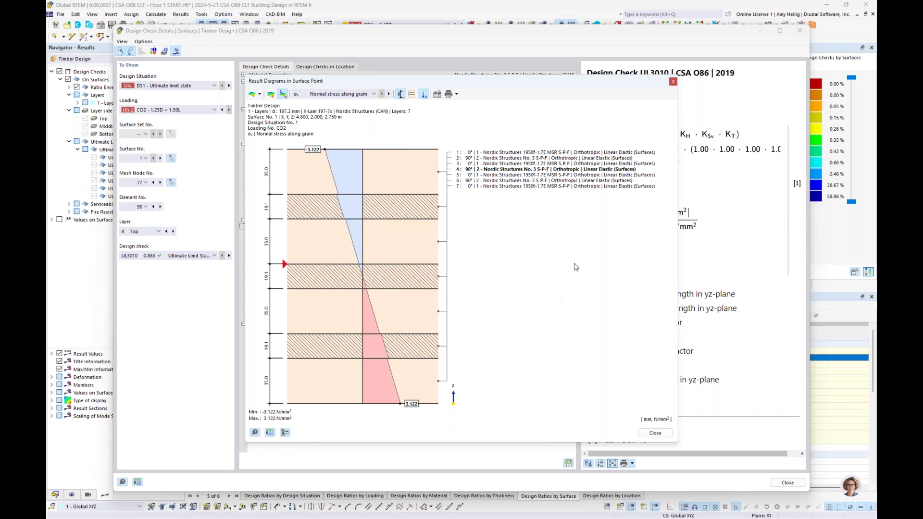
click(653, 436)
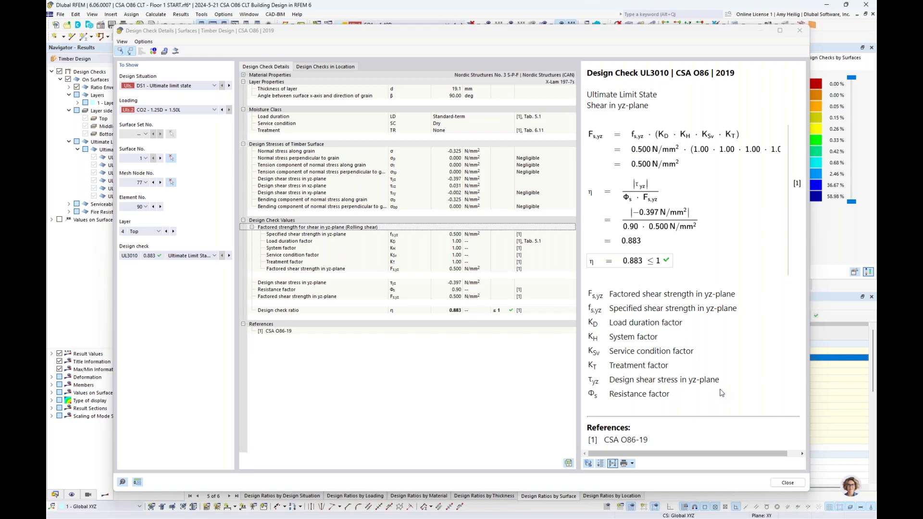
click(780, 484)
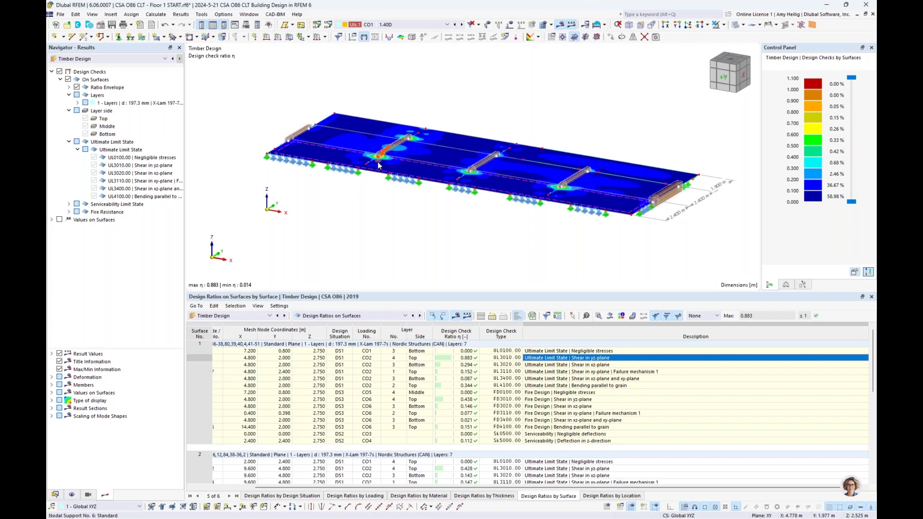
Replace the ratio envelope on the surfaces with the UL3010.00 shear in yz-plane design ratio for the top side of layer 4
scroll(378, 163, up, 5)
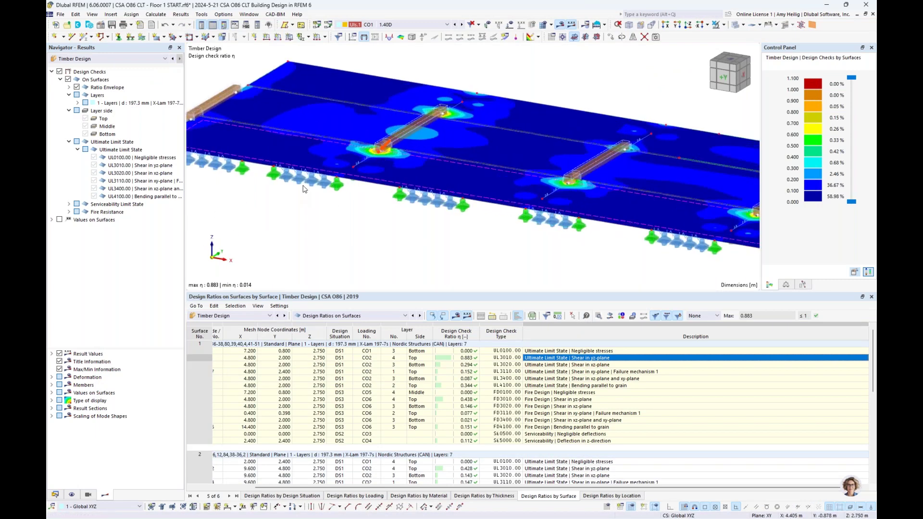
click(77, 88)
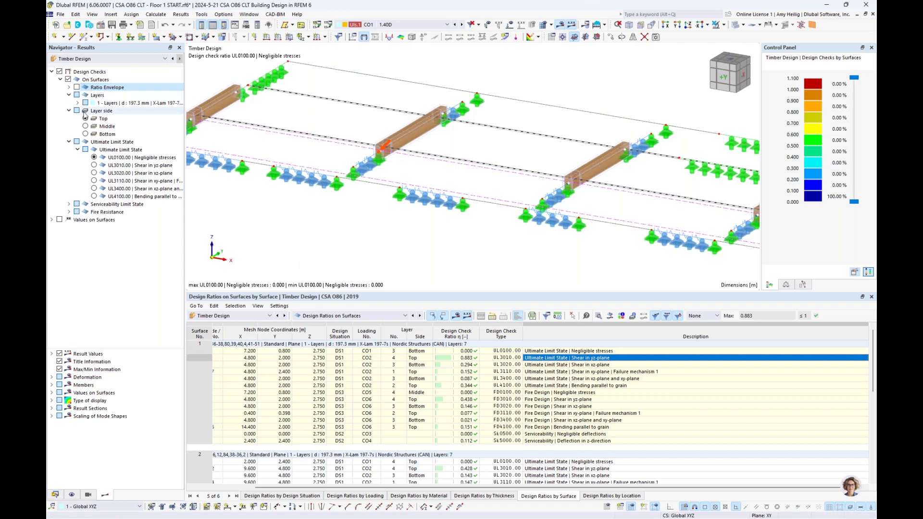
click(95, 165)
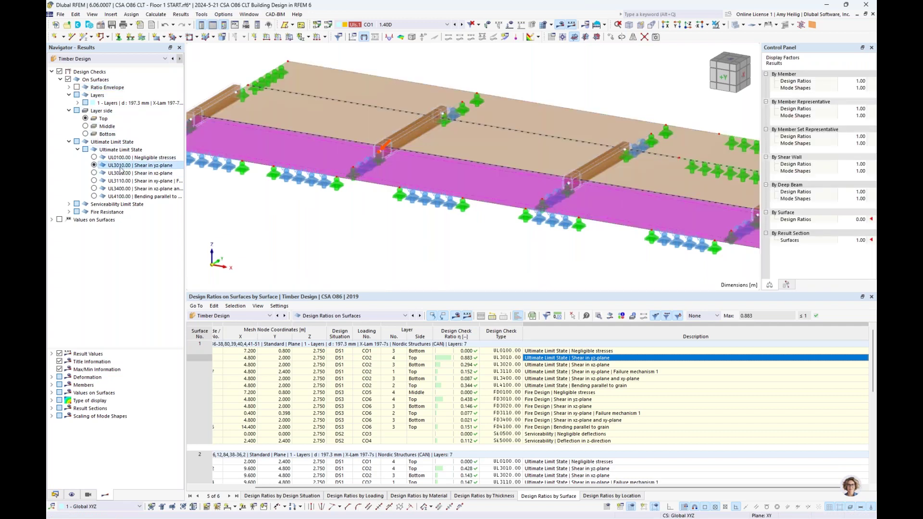
click(77, 103)
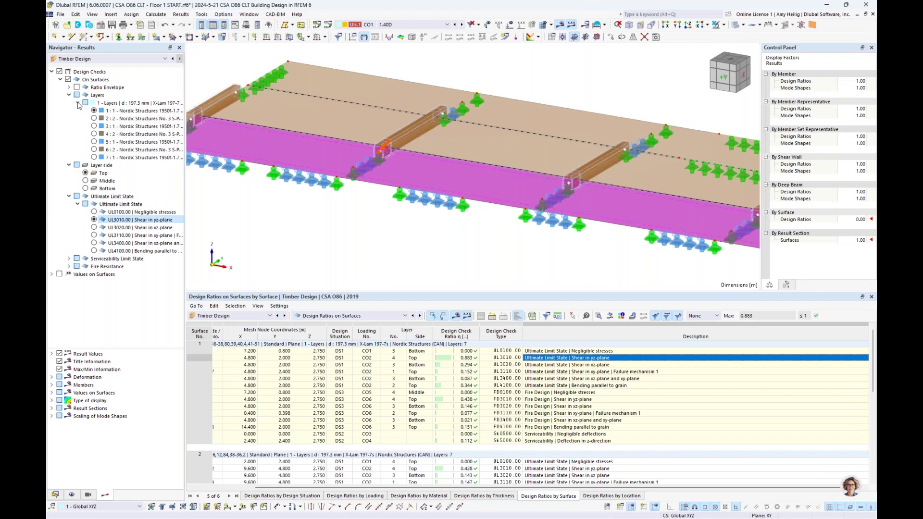
click(96, 135)
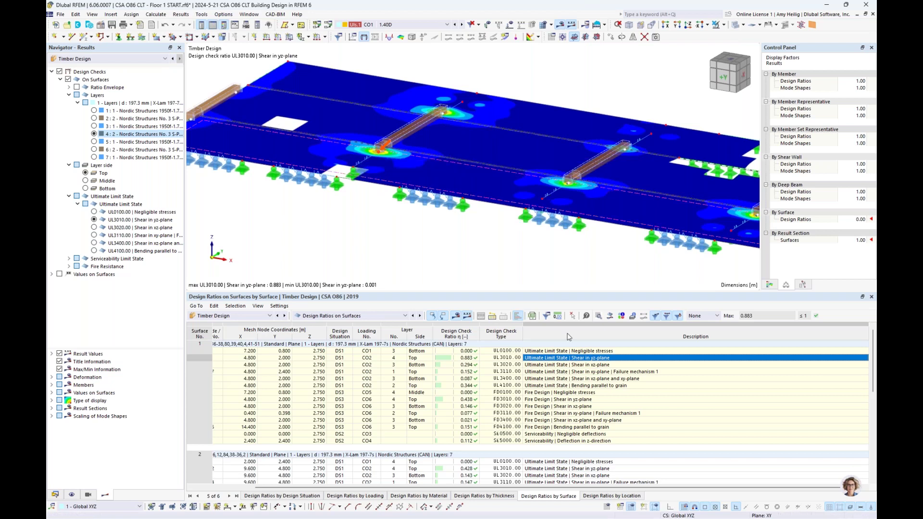
Review the fire design check details for shear in yz-plane on surface 1, including the charring depth of each layer, and close them
click(580, 403)
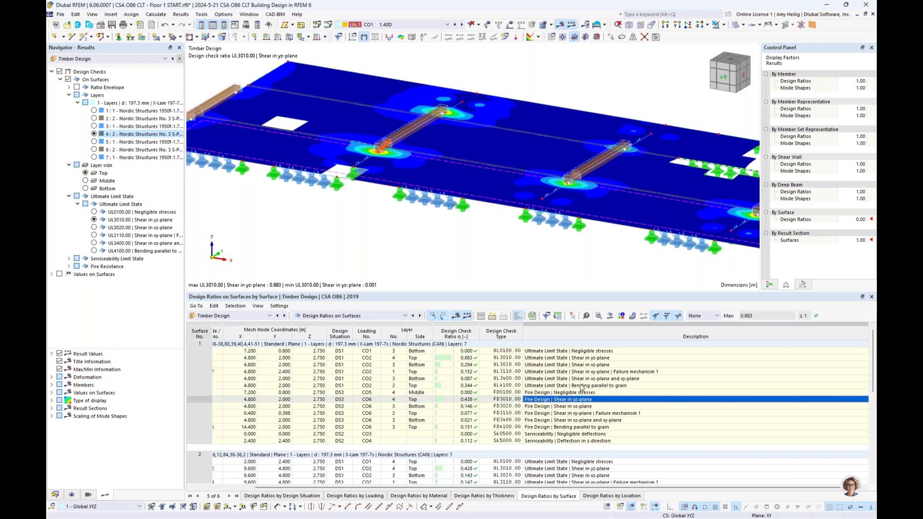
click(598, 316)
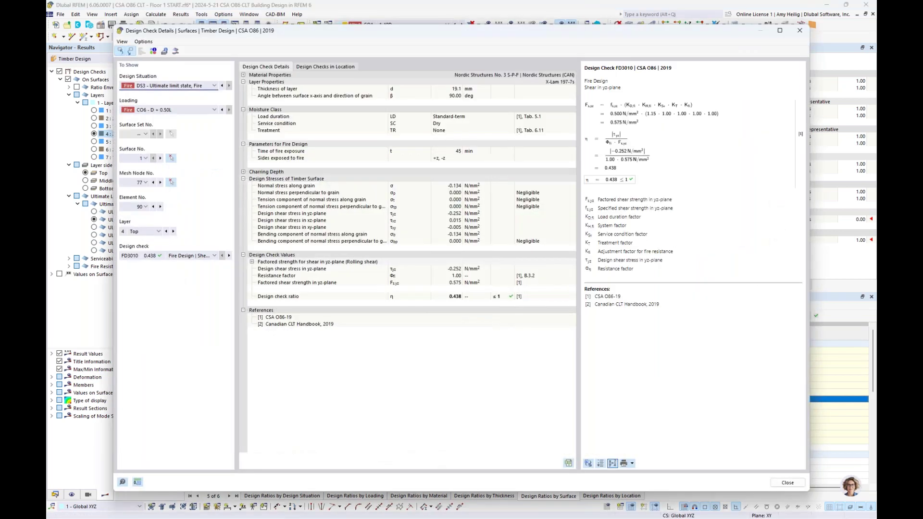
click(243, 173)
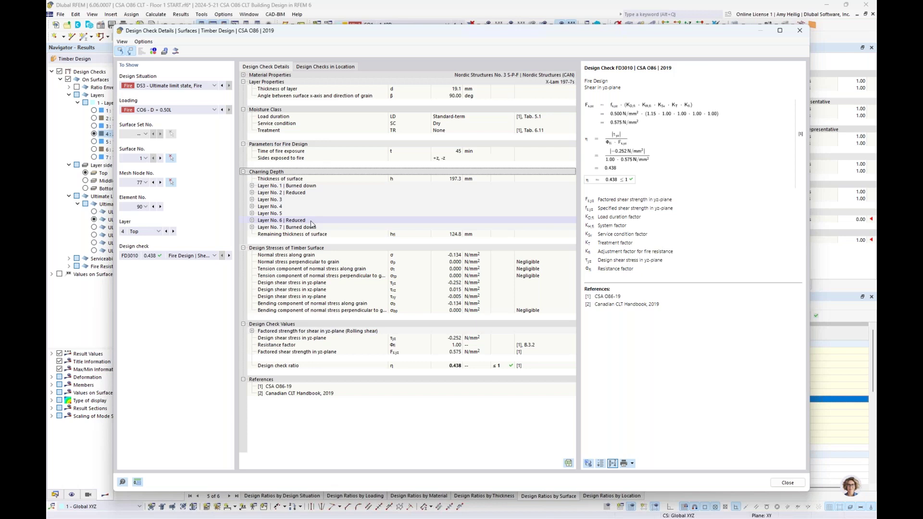
click(787, 483)
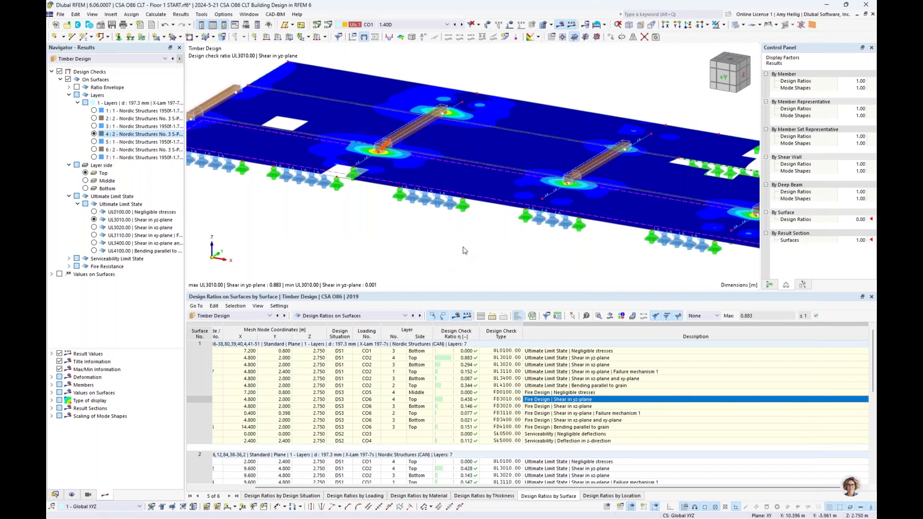
Set the active load combination to CO2 (1.25D + 1.50L) and switch the displayed results to Static Analysis
scroll(552, 251, down, 2)
middle_drag(551, 252, 496, 227)
click(426, 25)
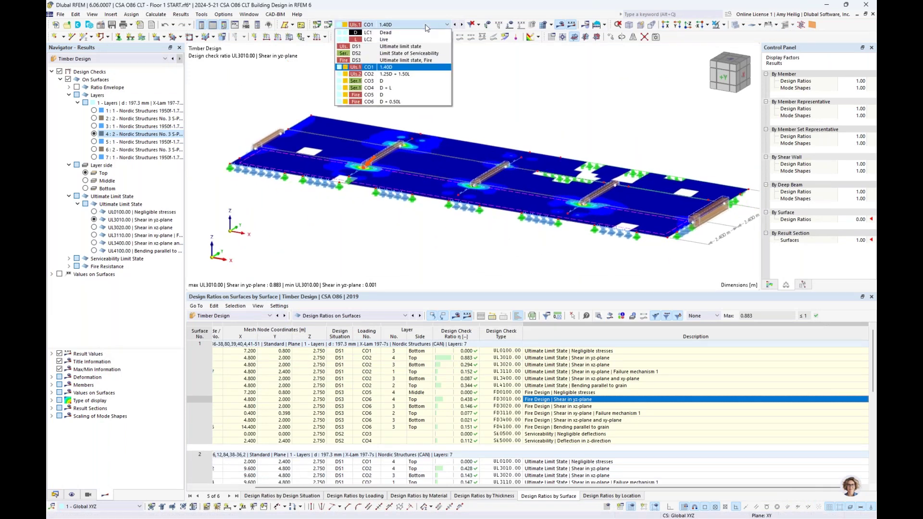
click(415, 74)
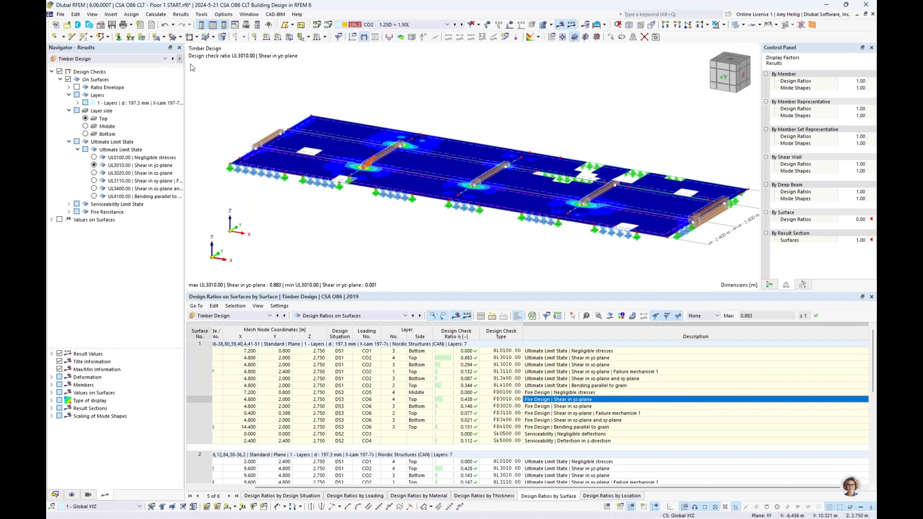
click(141, 59)
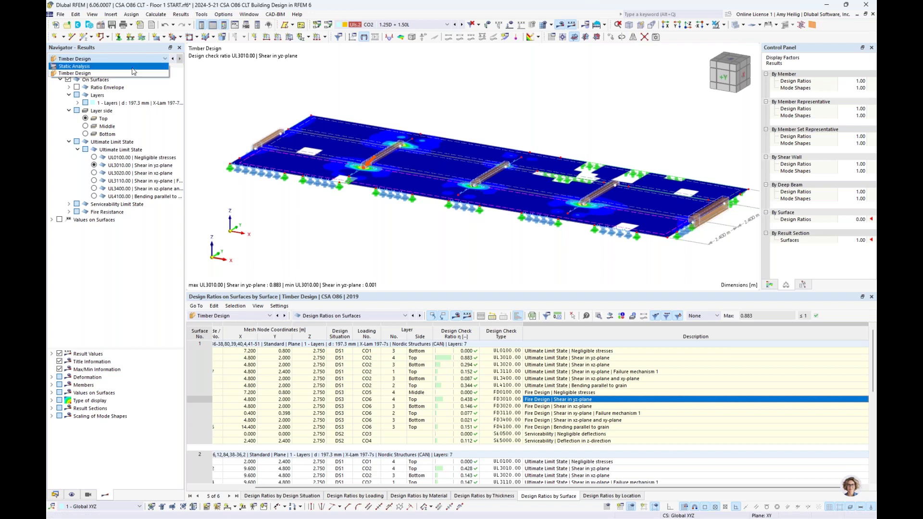
click(134, 66)
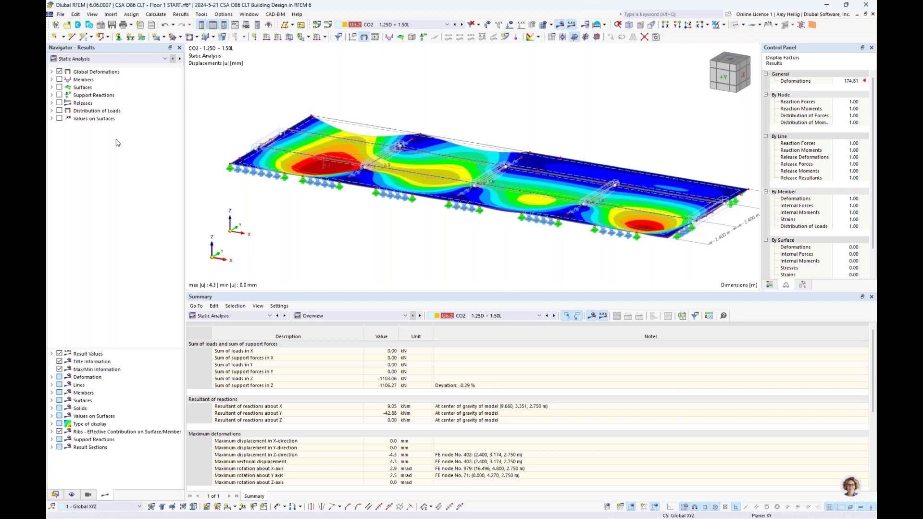
Turn on the surface results and display the basic stress σx,+ on the floor
click(52, 88)
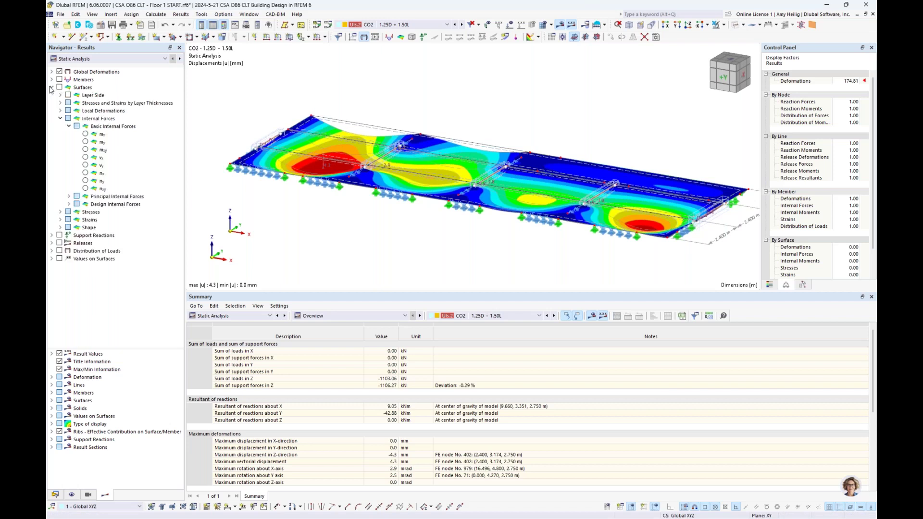
click(59, 87)
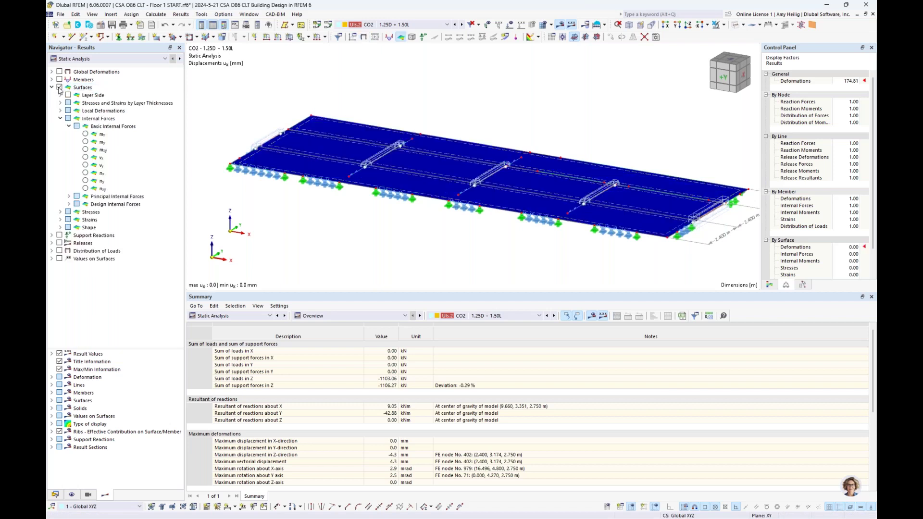
click(69, 127)
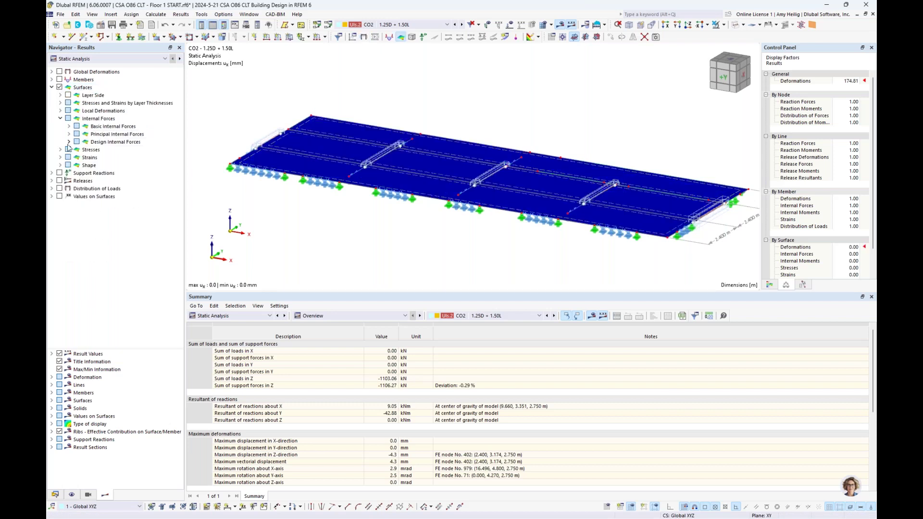
click(60, 150)
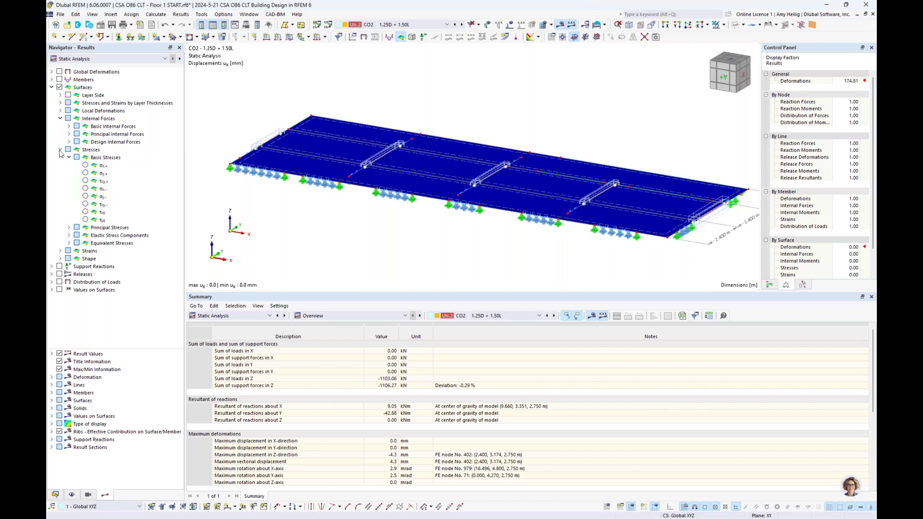
click(86, 165)
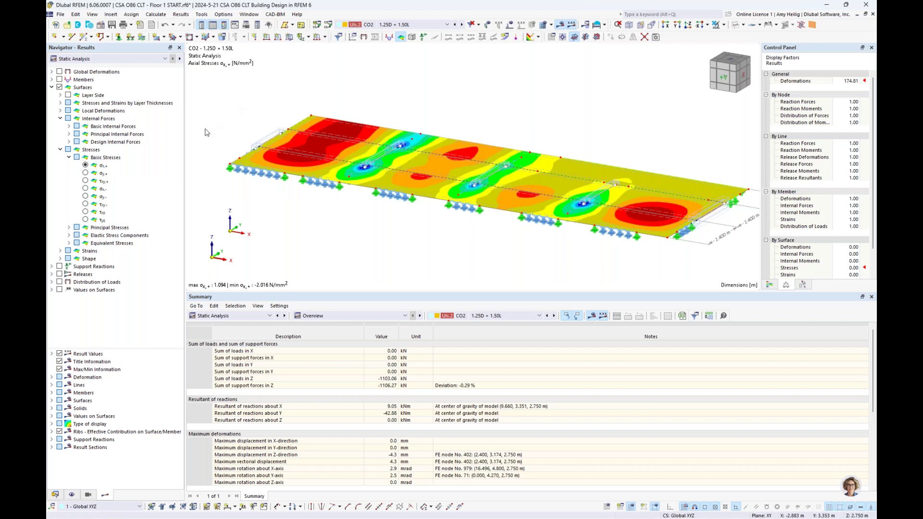
Display the basic stress σx,- for layer 7 of the CLT layup
click(60, 103)
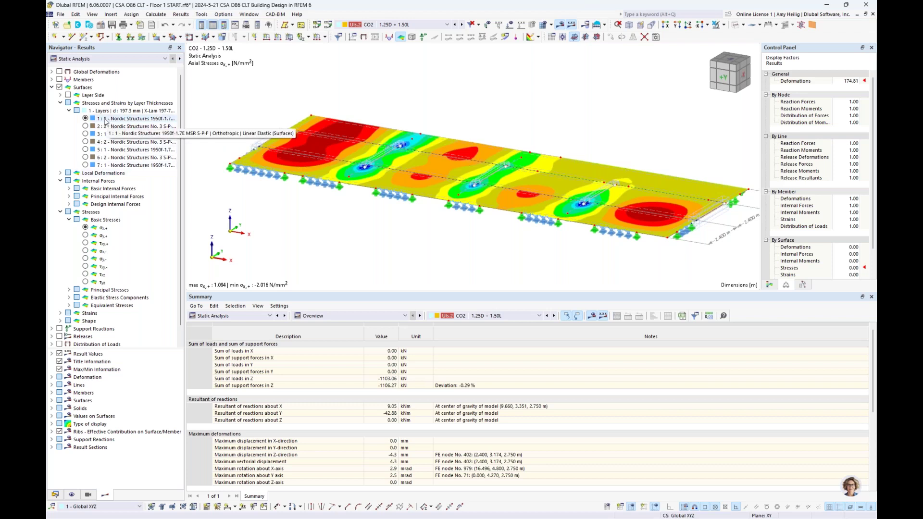
click(86, 252)
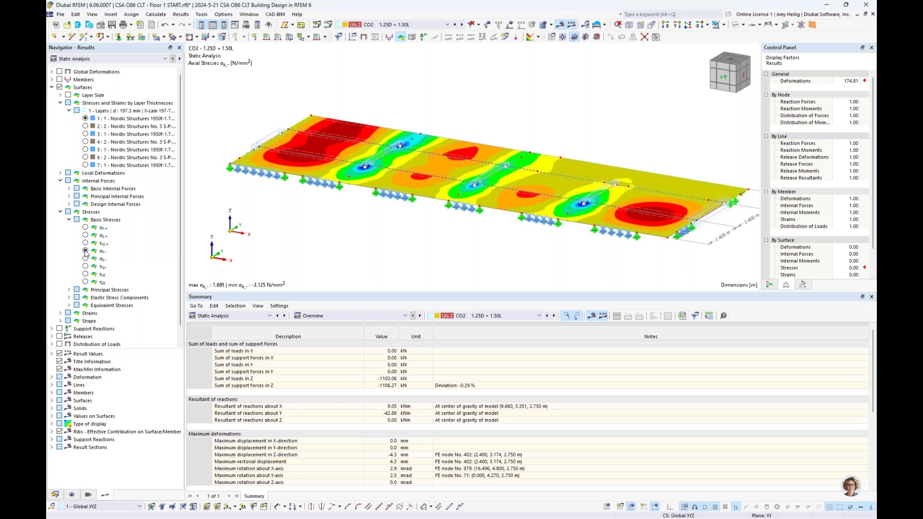
click(85, 165)
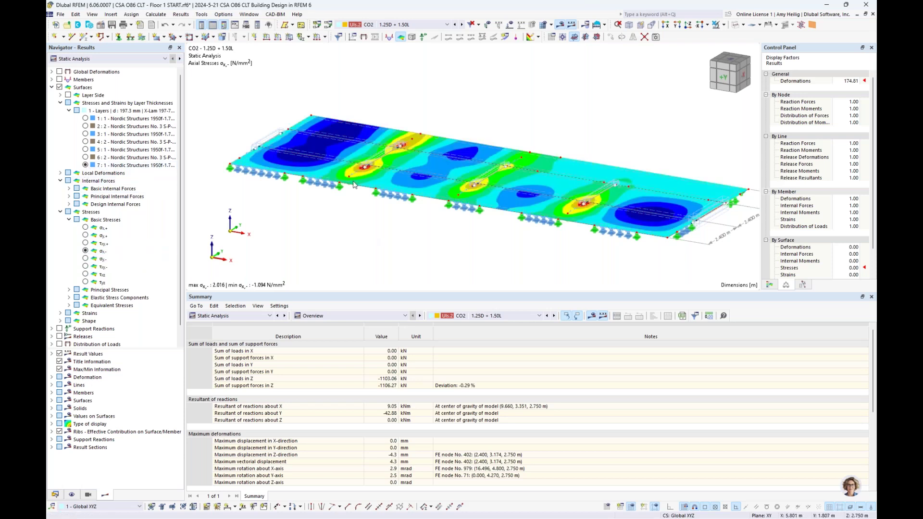
Display the basic shear stress τxy,+ for layer 4 of the CLT layup together with its colour scale
click(86, 243)
click(85, 142)
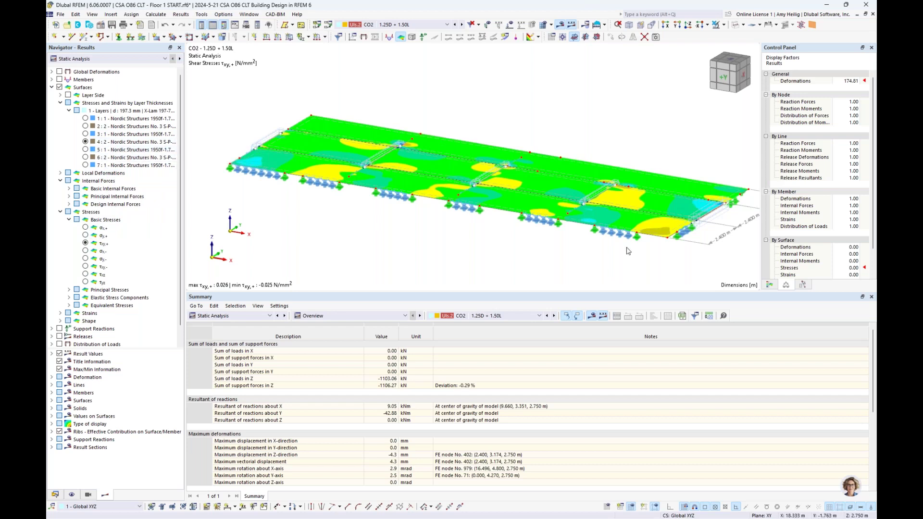
click(770, 285)
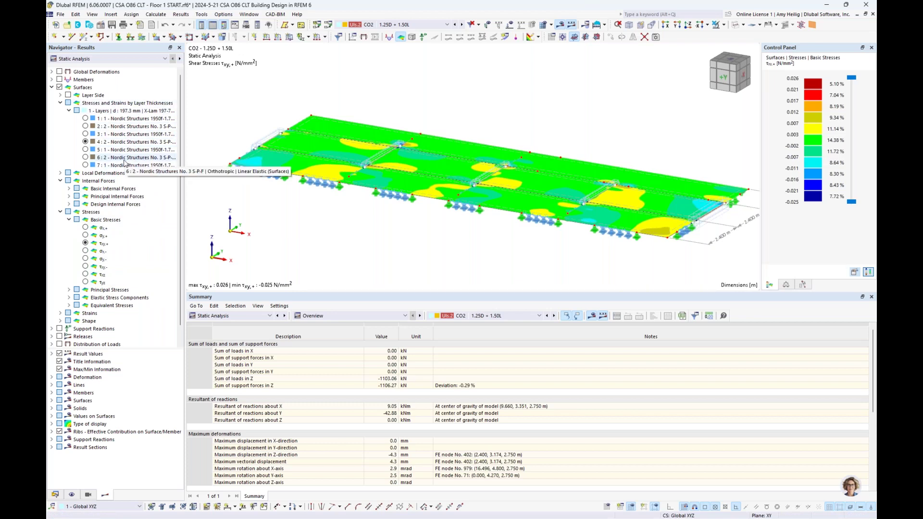
Turn off the surface results and display the line hinge forces vz under the release results
click(52, 88)
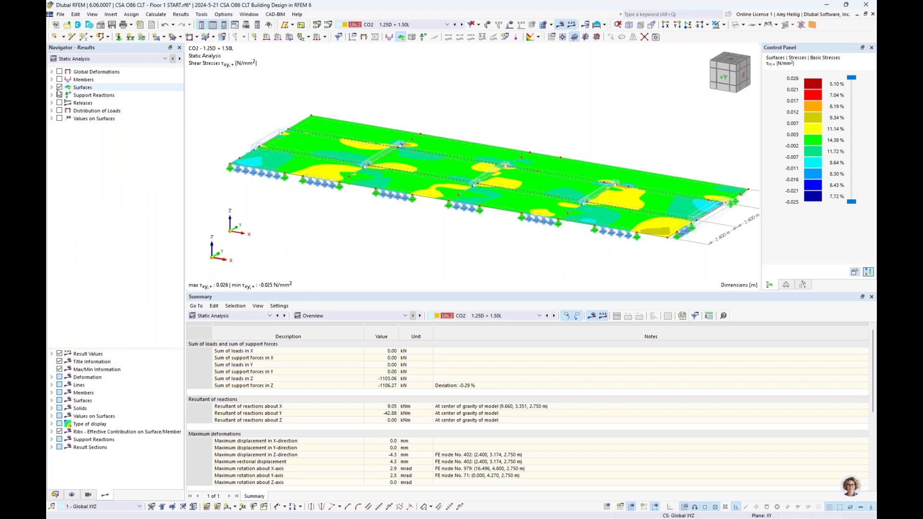
click(60, 88)
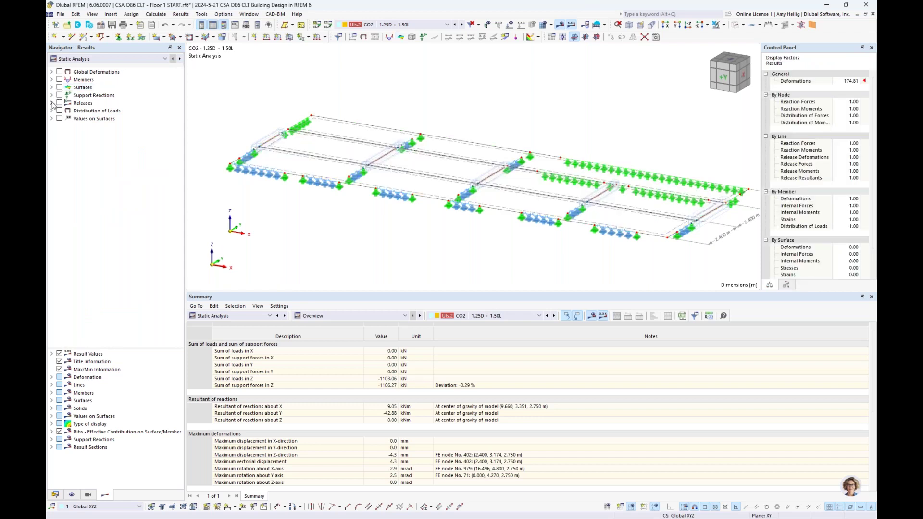
click(52, 103)
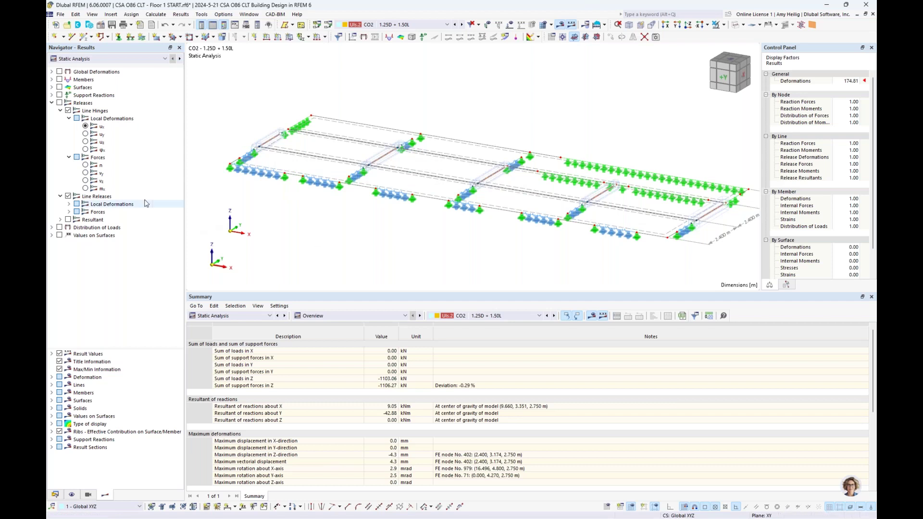
click(85, 141)
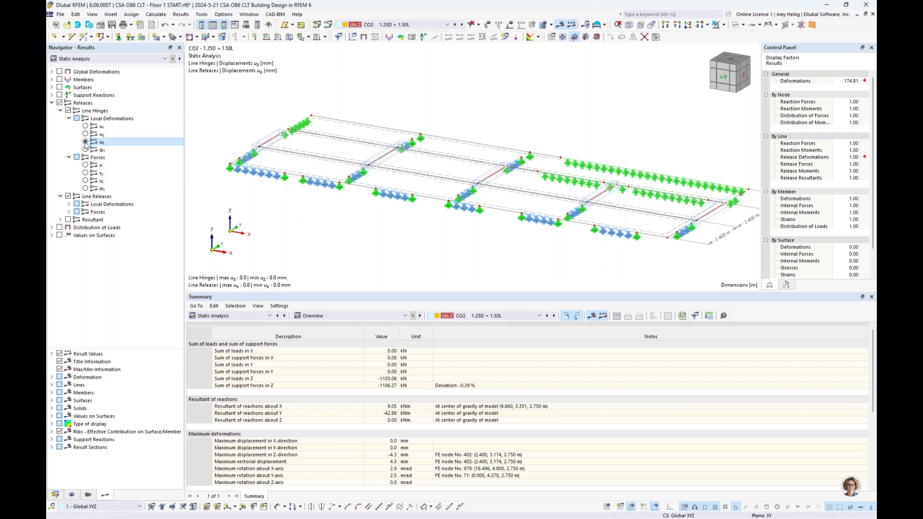
click(85, 181)
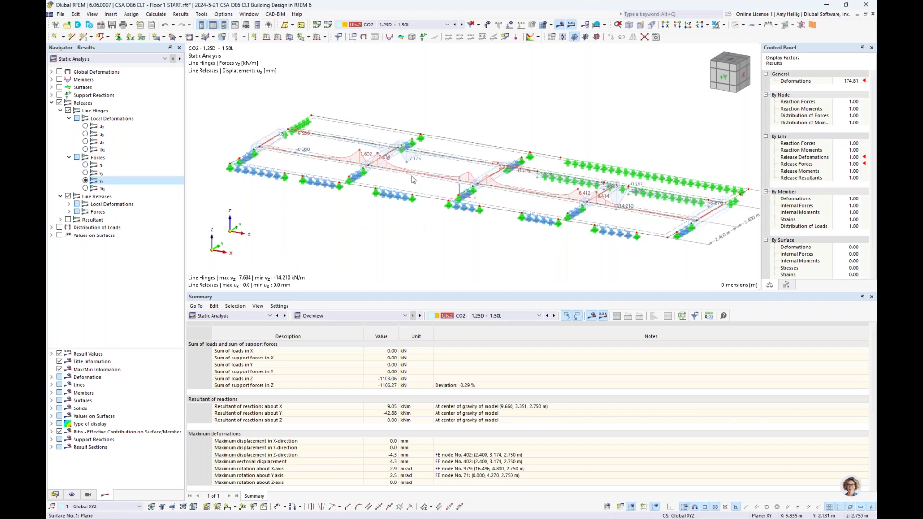
Review the result diagram of the line hinge between two floor panels with only the release force vz shown, and close it
scroll(412, 180, up, 3)
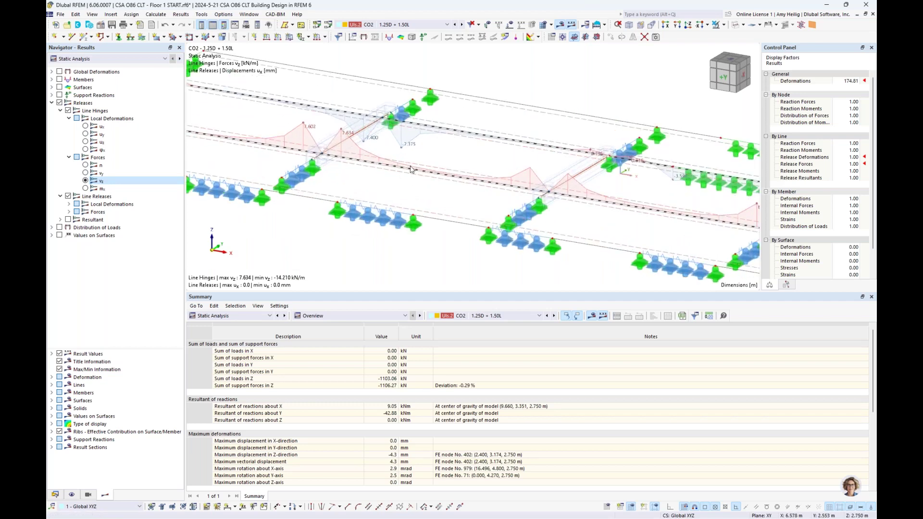
scroll(409, 171, up, 2)
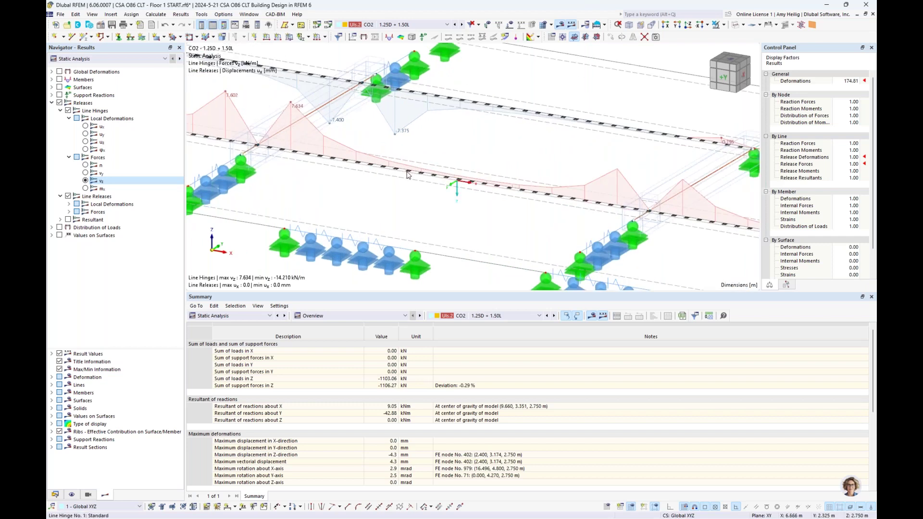
right_click(410, 176)
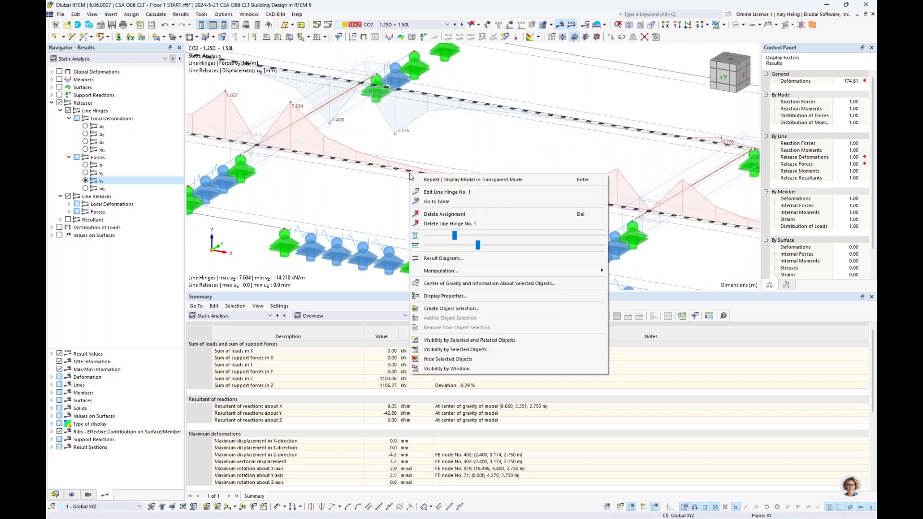
click(439, 259)
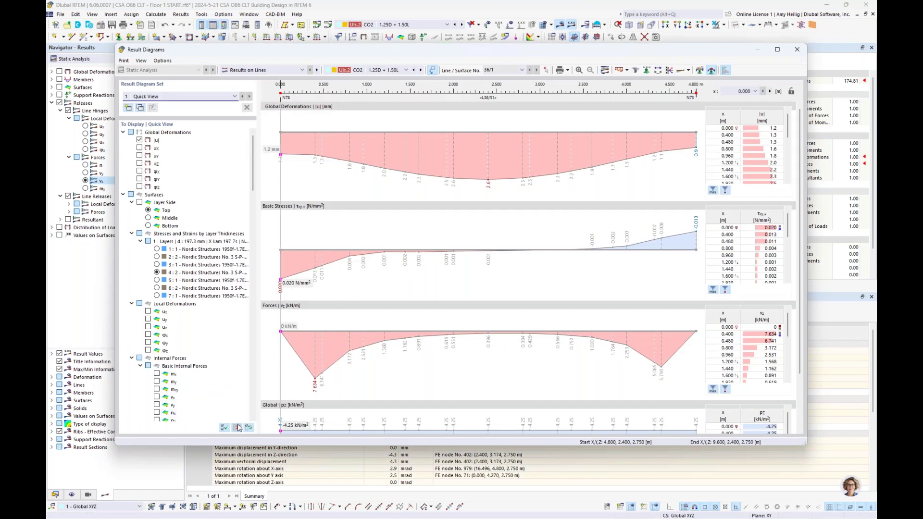
click(238, 427)
scroll(223, 324, down, 10)
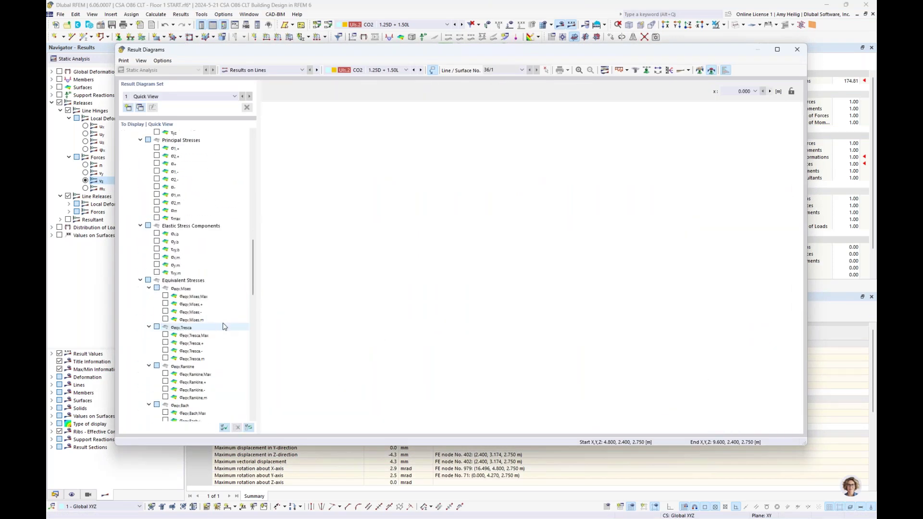
scroll(223, 326, down, 15)
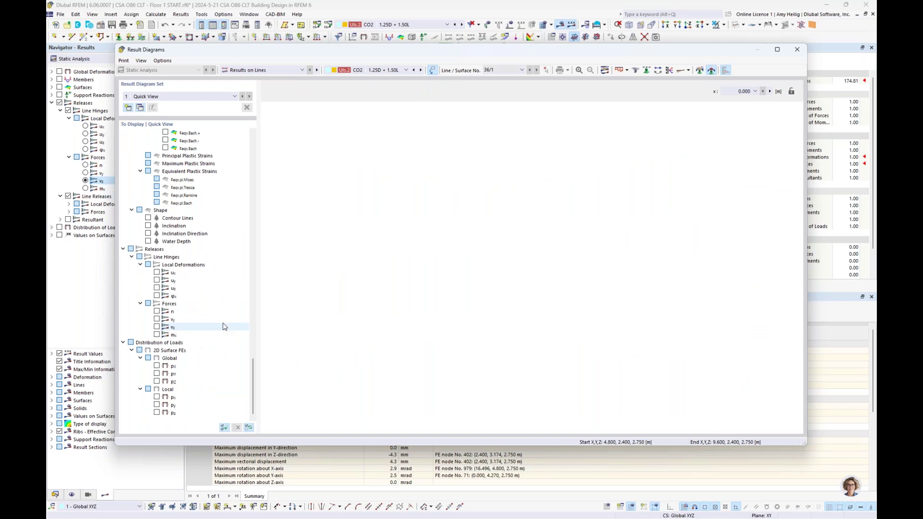
click(157, 327)
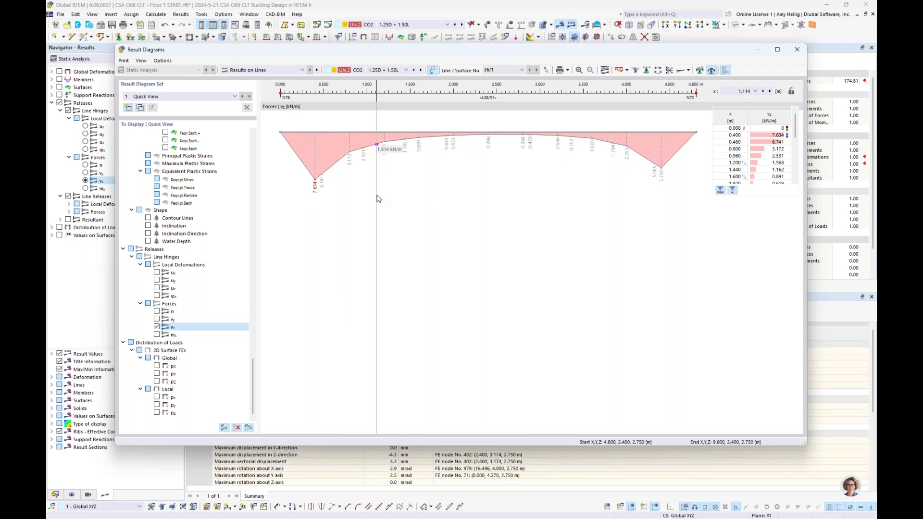
click(798, 50)
scroll(508, 170, down, 5)
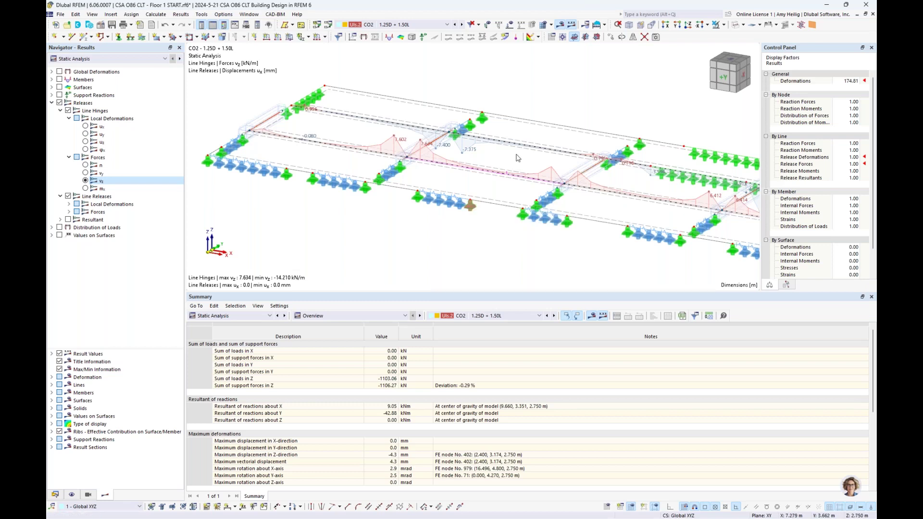
Hide the analysis results and show the whole floor model with solid surfaces and beams
click(52, 103)
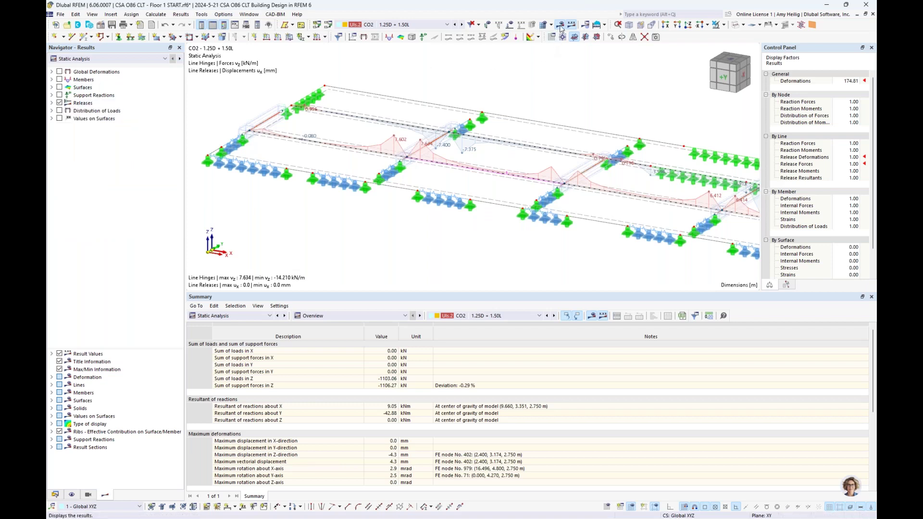
click(552, 37)
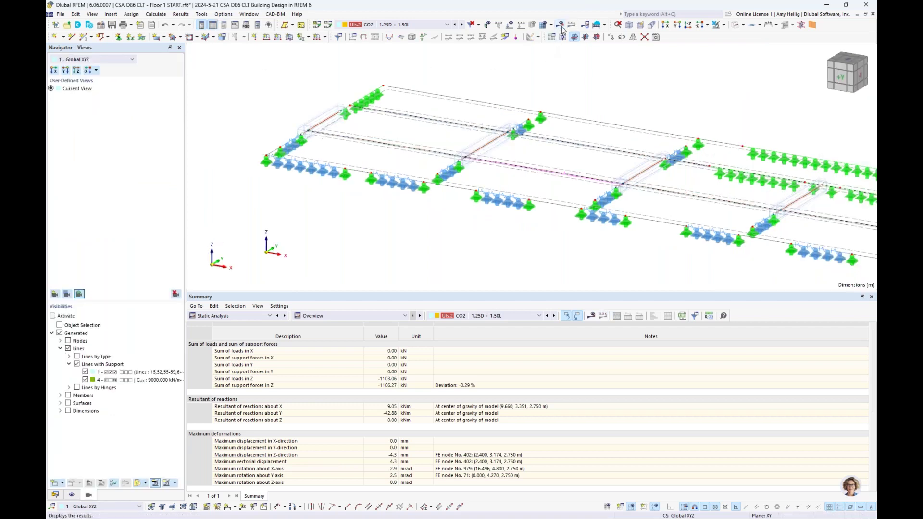
click(736, 25)
middle_drag(718, 123, 630, 120)
scroll(630, 120, down, 2)
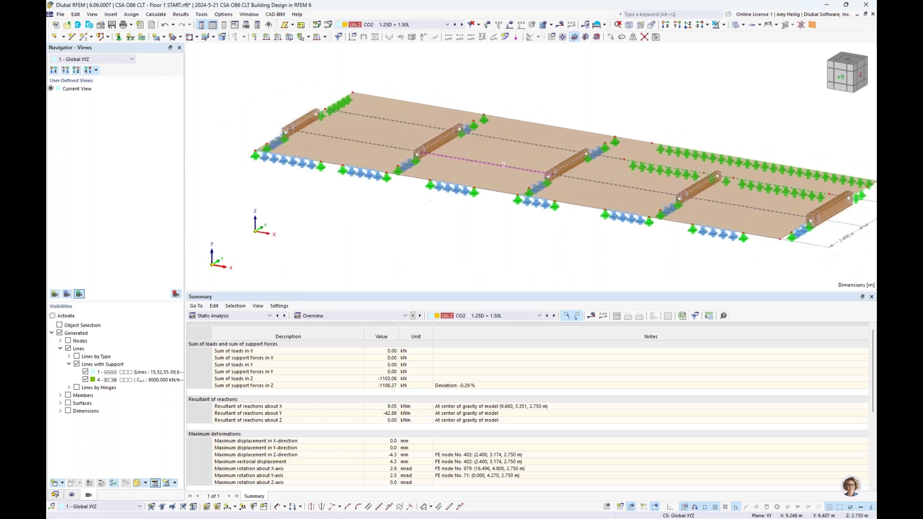
scroll(608, 132, down, 1)
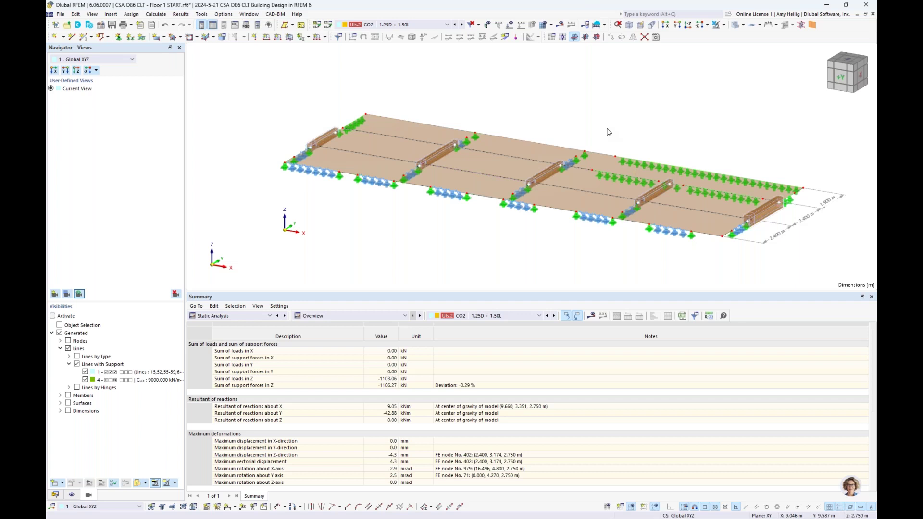
middle_drag(684, 133, 625, 127)
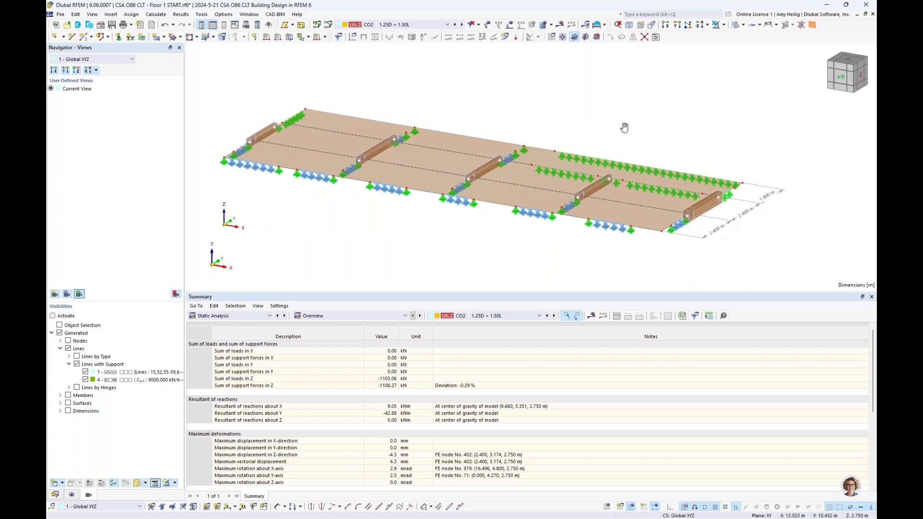
Activate the Modal Analysis add-on in the base data of the Floor 1 START model
click(55, 495)
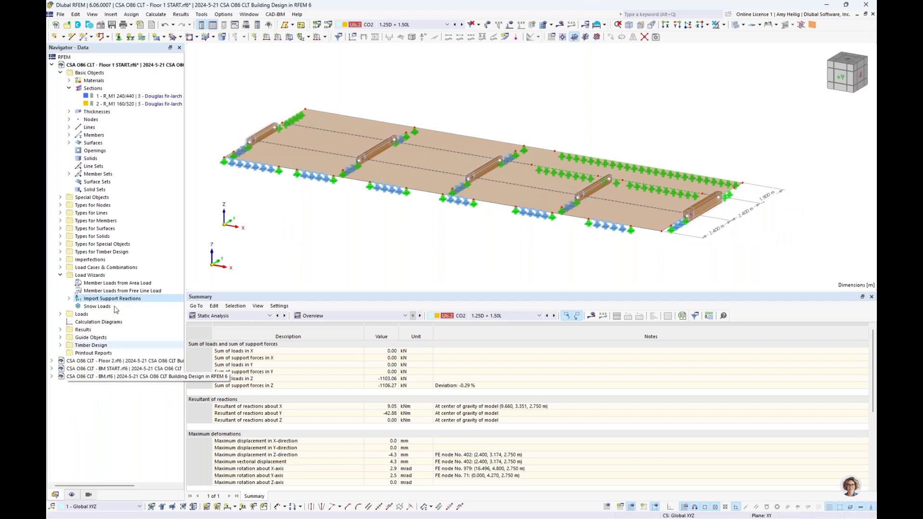
right_click(112, 65)
click(121, 71)
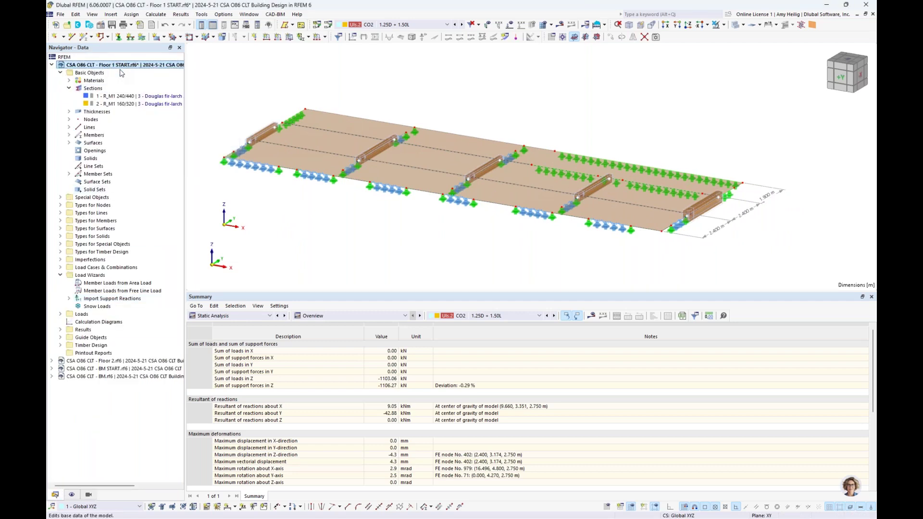
click(361, 131)
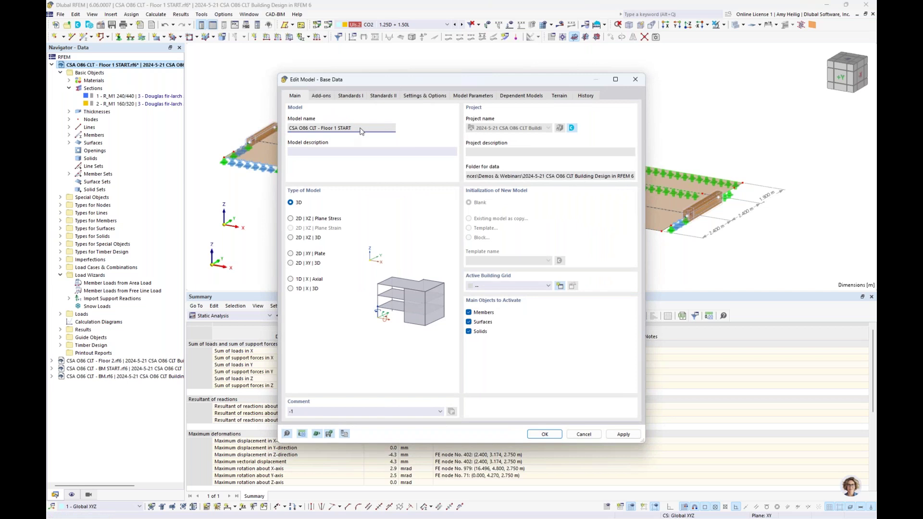
click(325, 98)
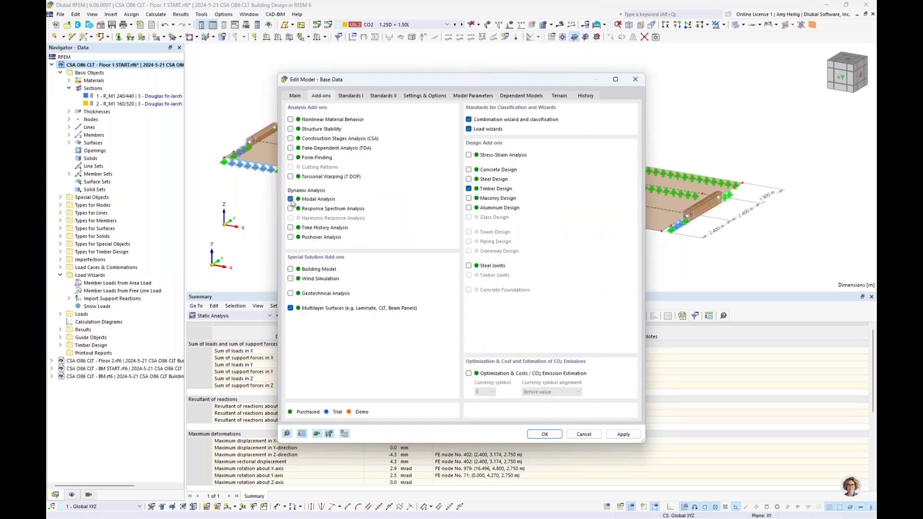
Set the dynamic analysis standard to NBC, edition 2020, and accept the base data
click(352, 97)
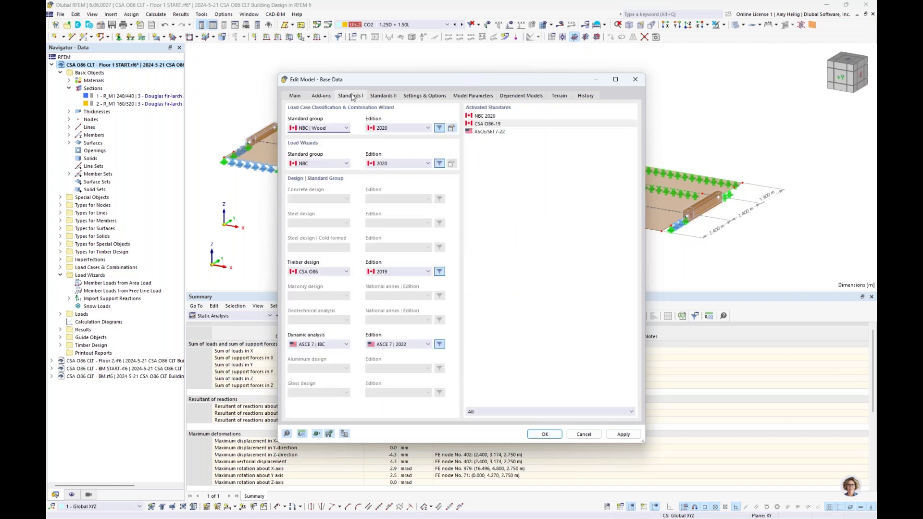
click(320, 345)
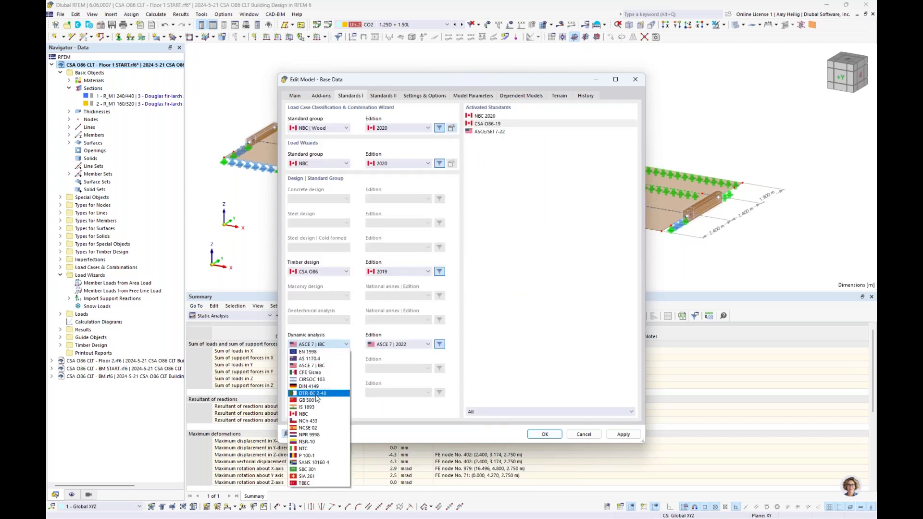
click(310, 412)
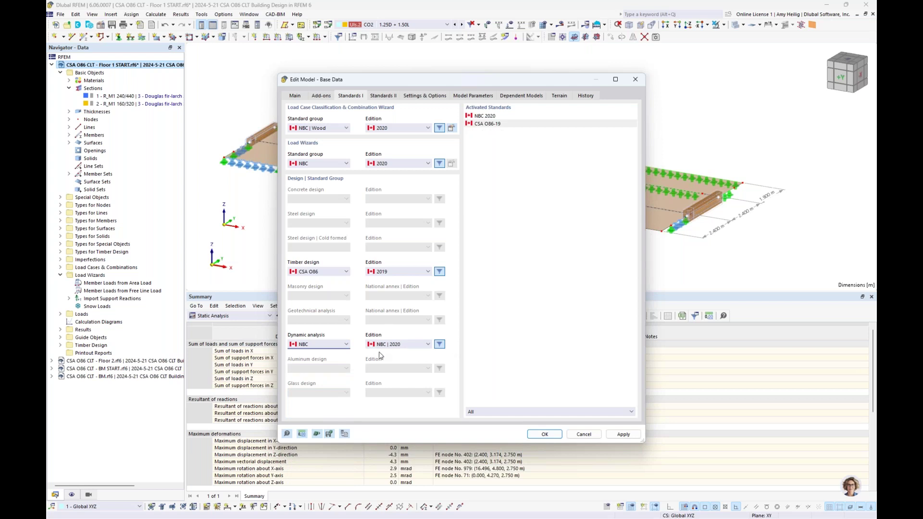
click(544, 435)
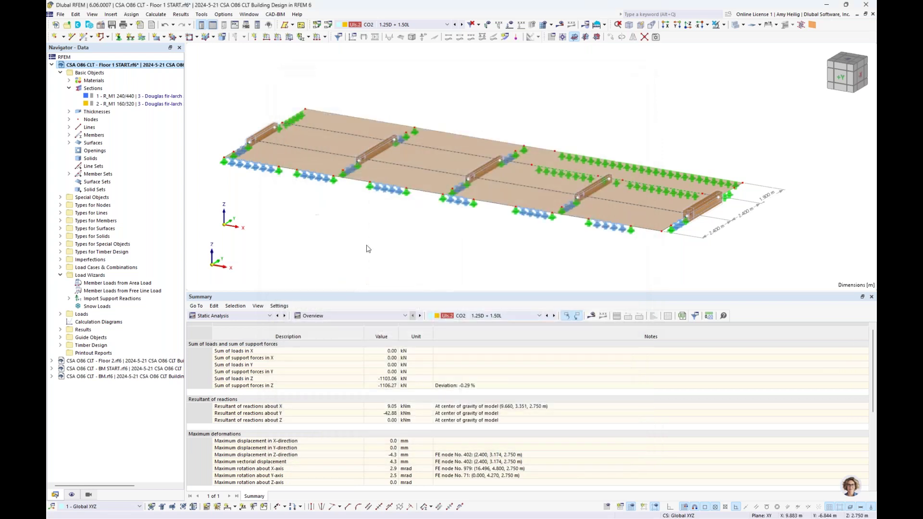
Create load case LC3 named Modal with the Modal Analysis type
click(317, 25)
click(199, 90)
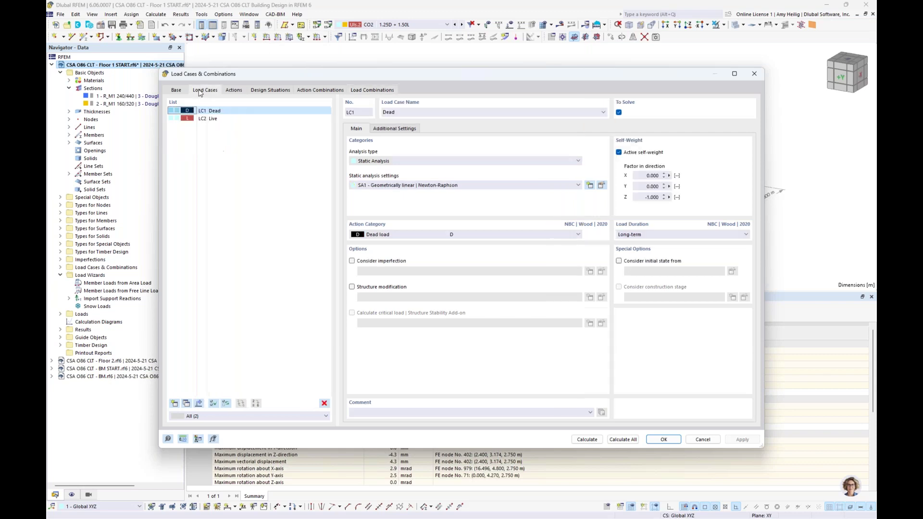
click(175, 403)
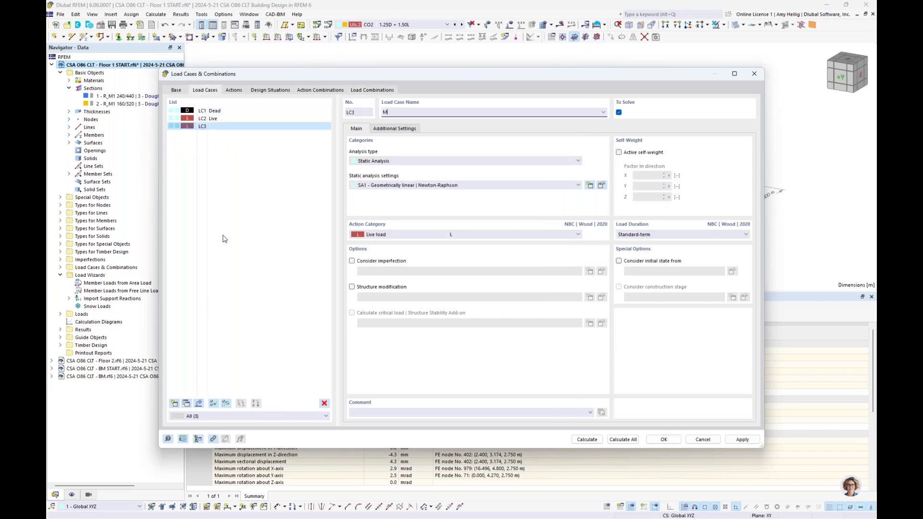
click(373, 162)
click(376, 176)
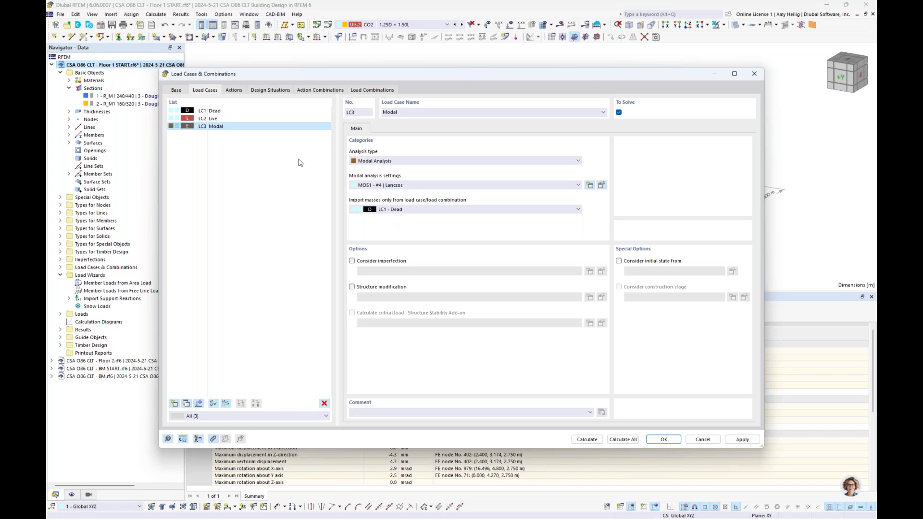
Add design situation DS4 of type Effective Seismic Weight
click(270, 90)
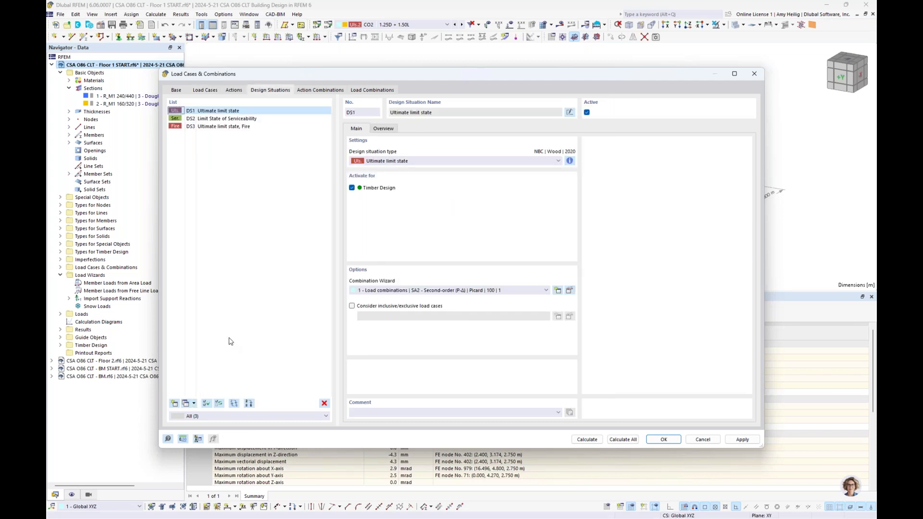
click(175, 404)
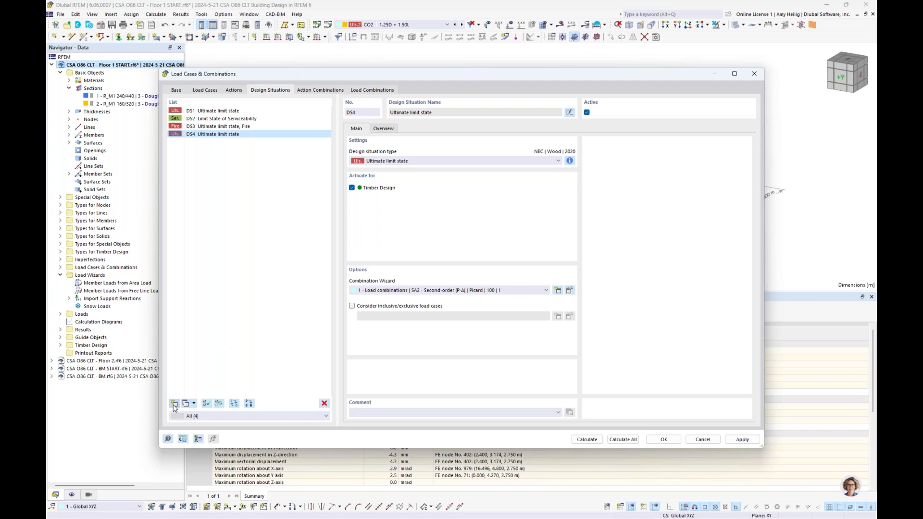
click(401, 161)
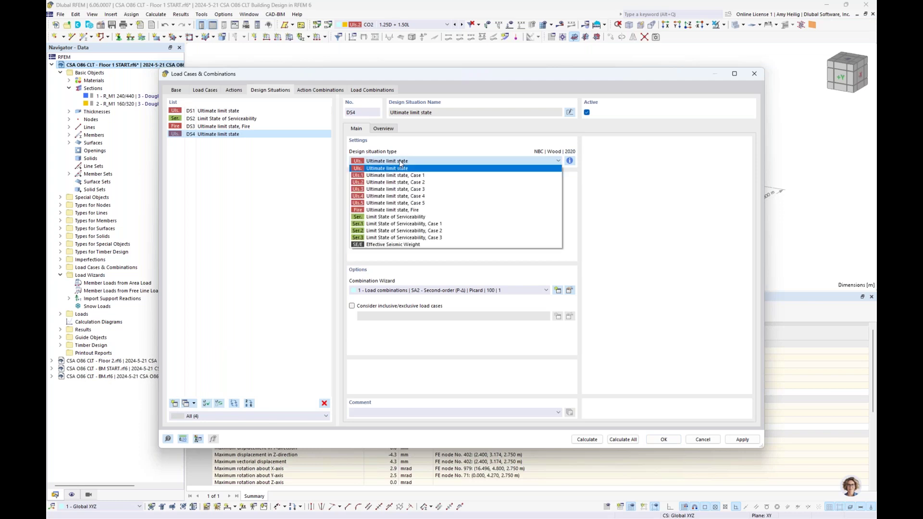
click(399, 244)
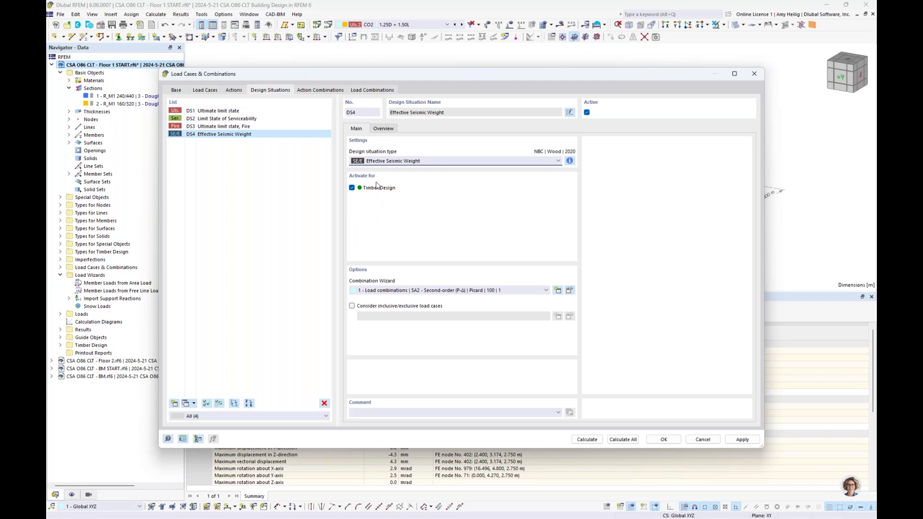
Deactivate DS4 for Timber Design, include the Live load case in the Effective Seismic Weight design situation, and check the generated load combinations
click(352, 188)
click(205, 90)
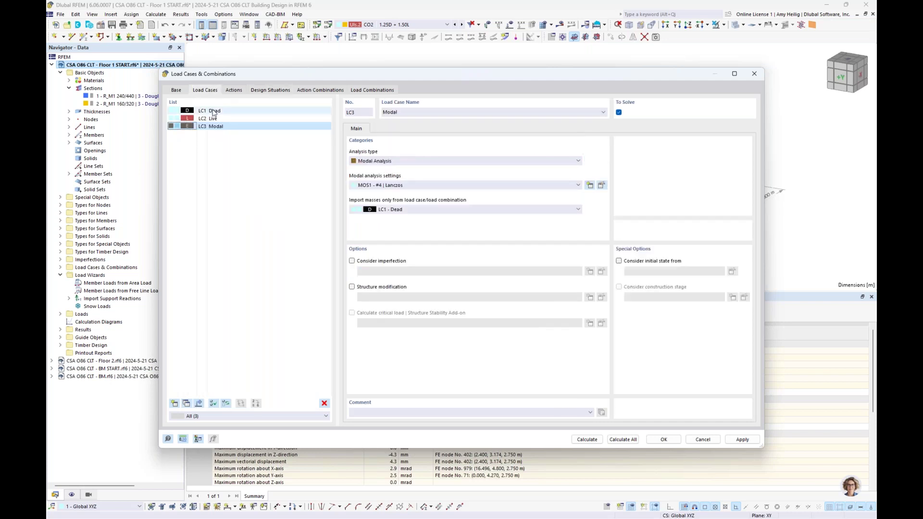
click(212, 118)
click(389, 129)
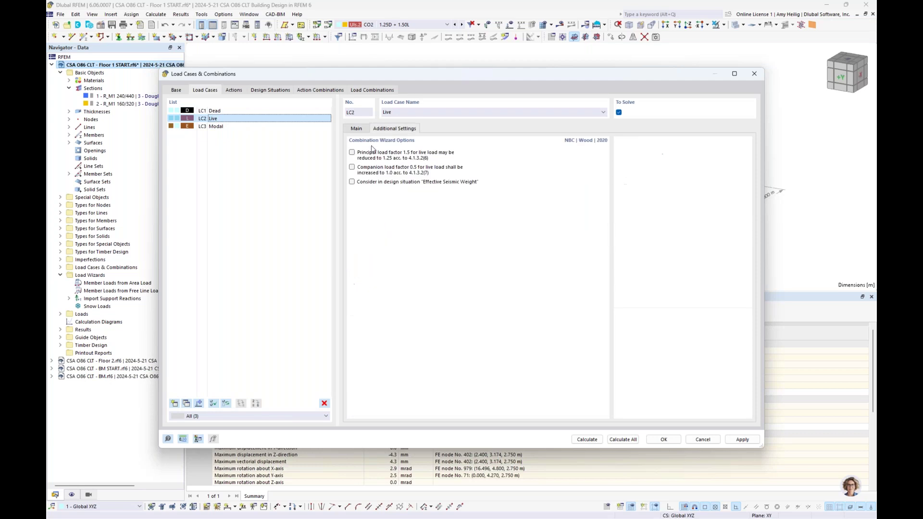
click(352, 182)
click(373, 90)
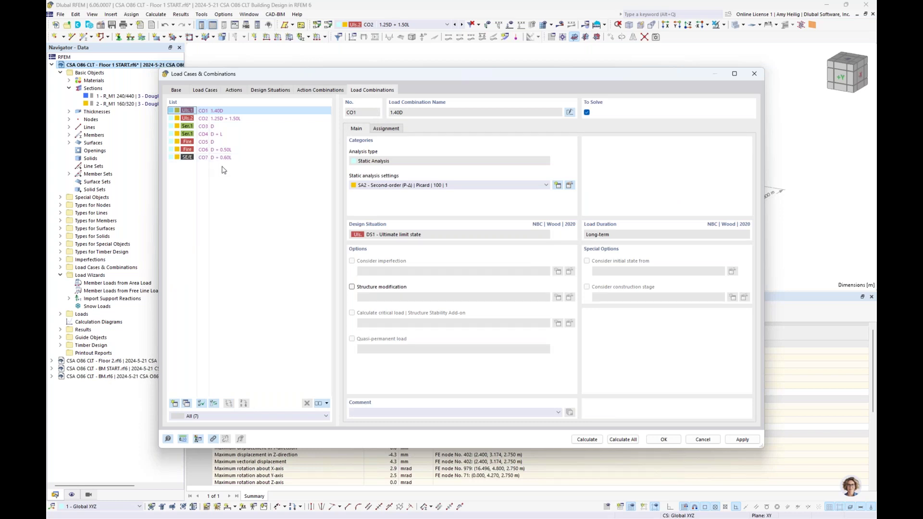
Set the Modal load case LC3 to import masses only from load combination CO7, D + 0.60L
click(213, 92)
click(222, 127)
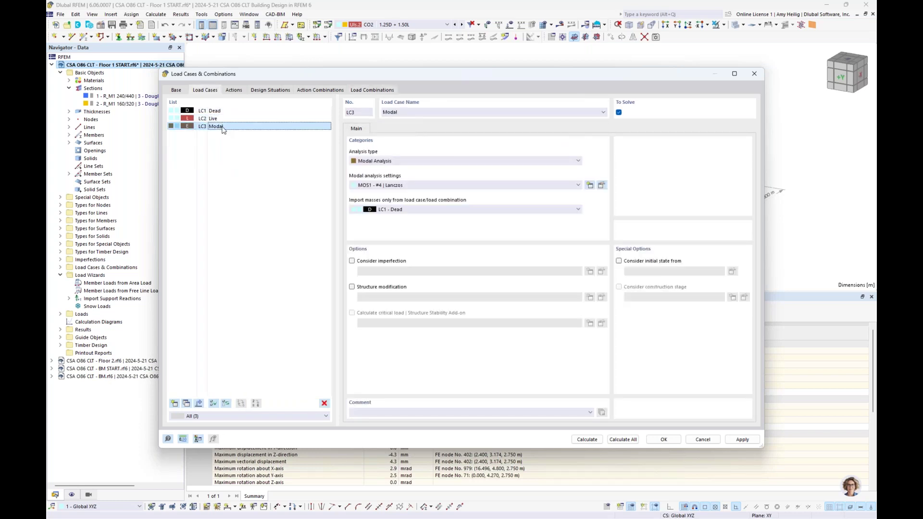
click(403, 209)
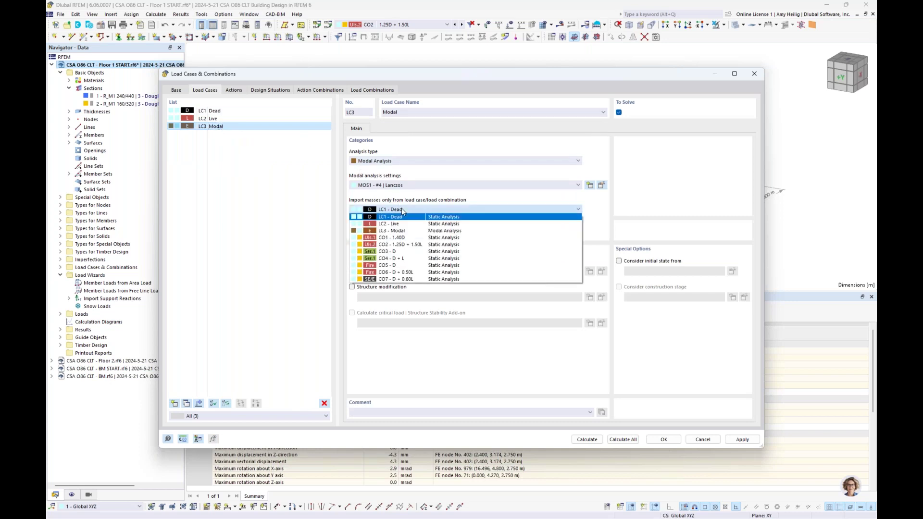
click(410, 279)
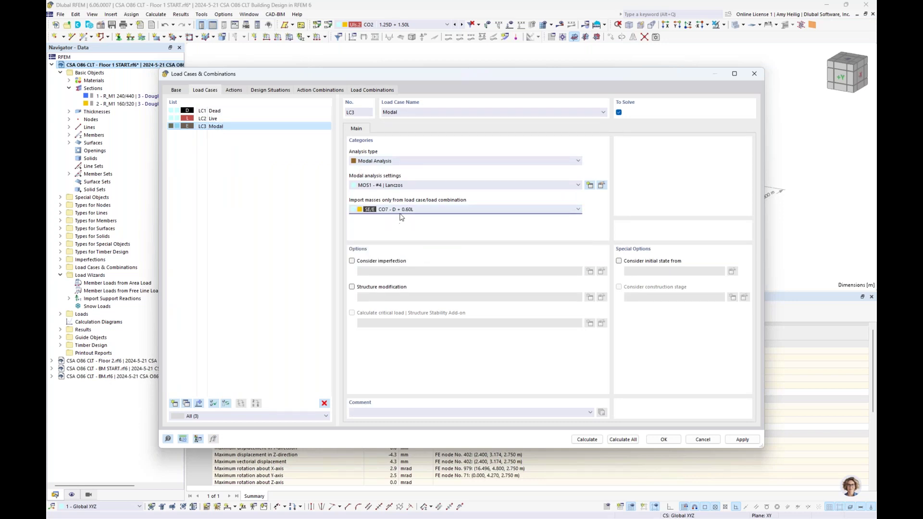
Restrict the mass matrix in the LC3 modal analysis settings to direction Z only, and calculate the load case
click(602, 185)
click(531, 211)
click(531, 220)
click(582, 212)
click(582, 230)
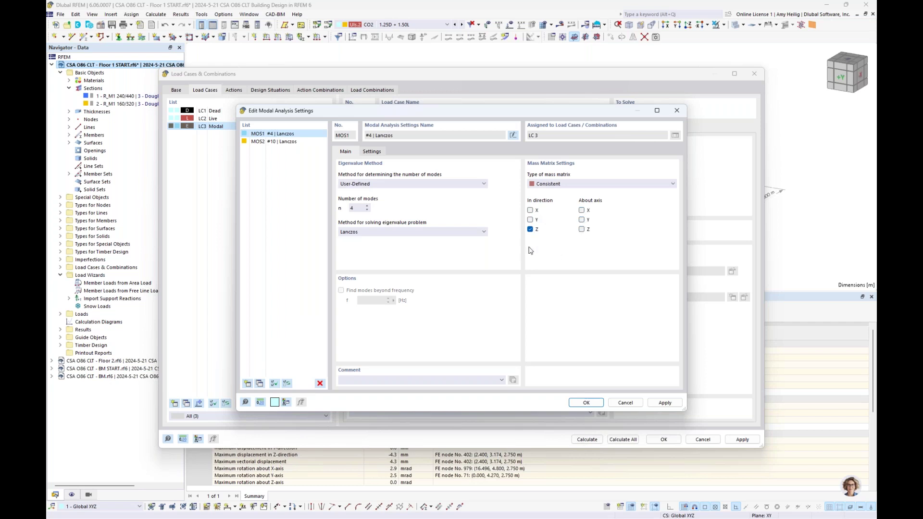
click(578, 404)
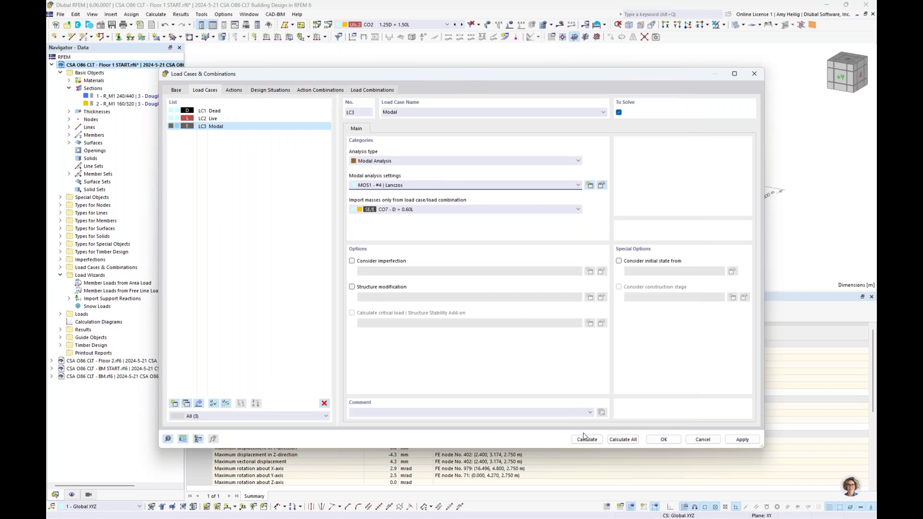
key(Return)
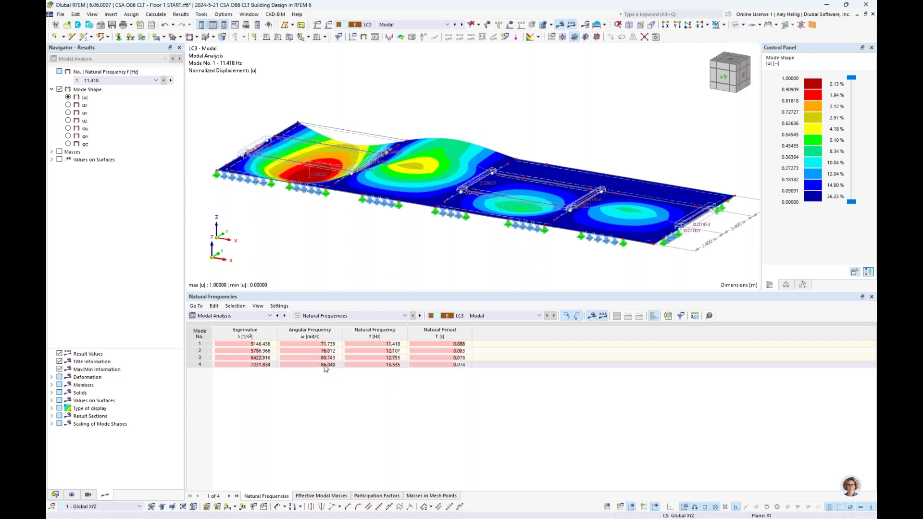
Compare the floor's mode shapes by stepping through the natural frequencies, and return to mode 1
click(363, 345)
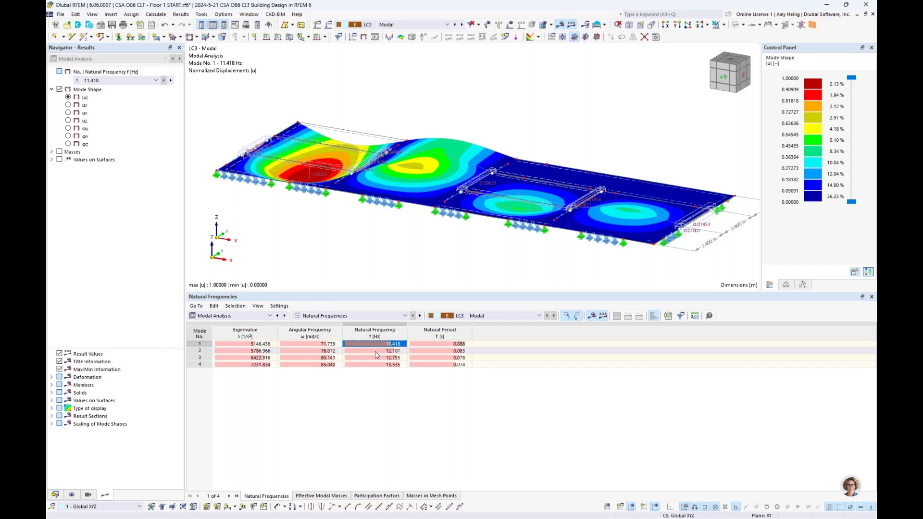
click(377, 351)
click(376, 357)
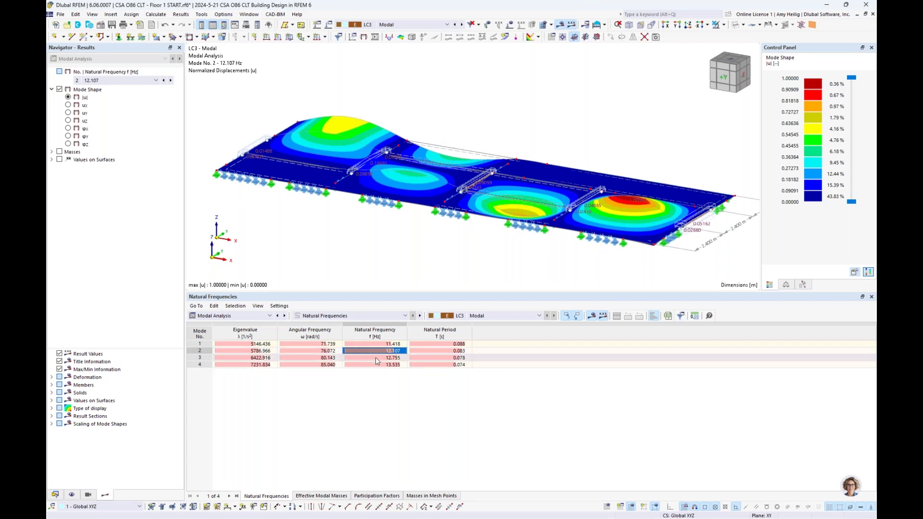
click(384, 346)
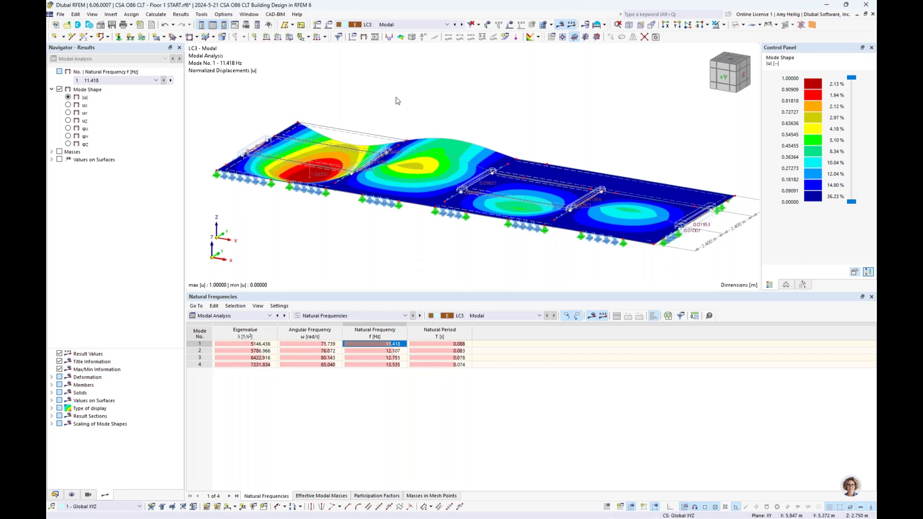
Switch to the CSA O86 CLT - BM START building model and enlarge its graphics area by shrinking the tables
click(252, 15)
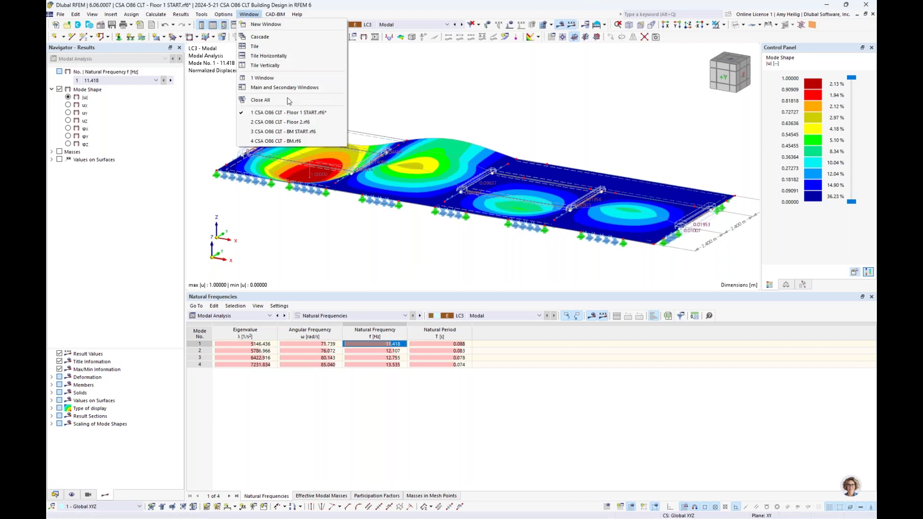
click(292, 133)
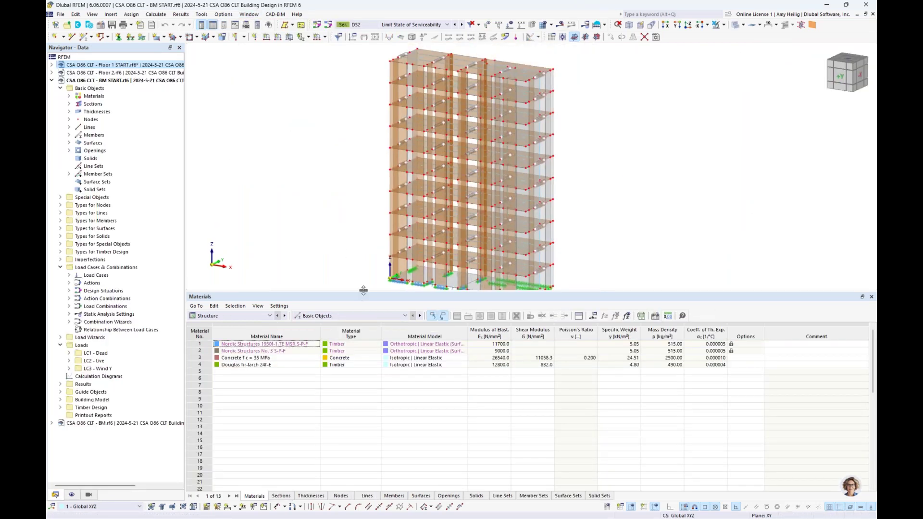
drag(363, 291, 365, 375)
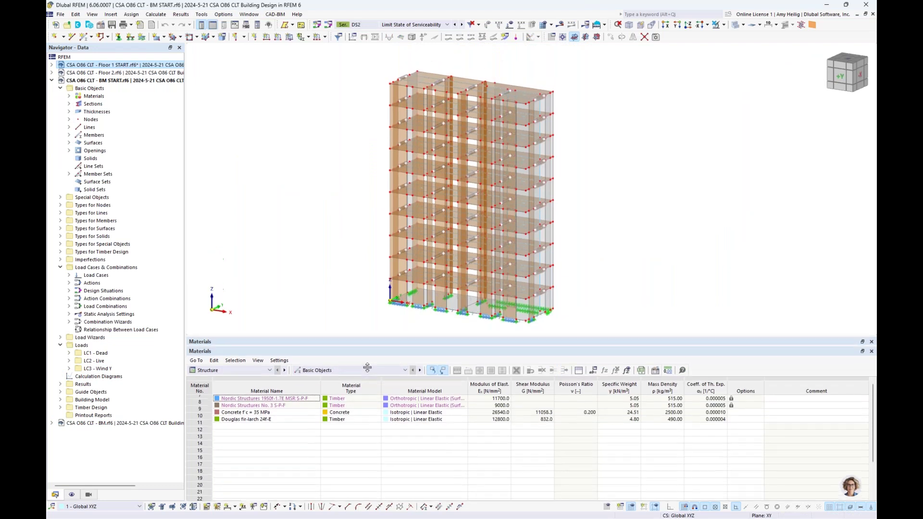
scroll(368, 266, up, 2)
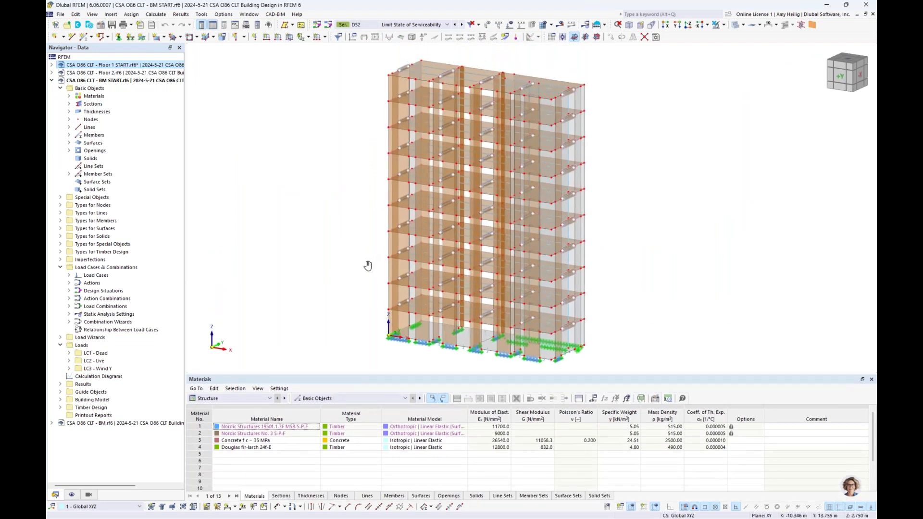
Isolate the building's top floor with visibility by selected objects and examine its slab and beam layout
key(ctrl+2)
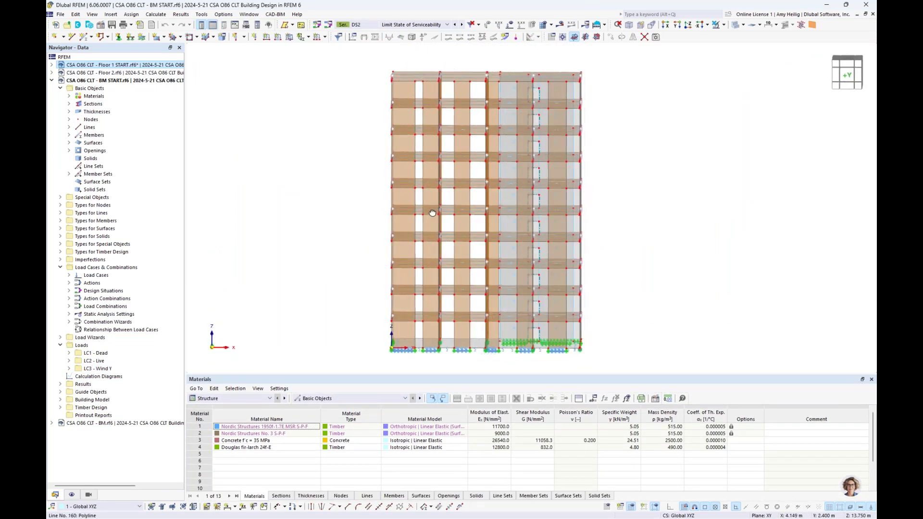
drag(383, 70, 600, 90)
click(723, 25)
click(742, 38)
key(ctrl+1)
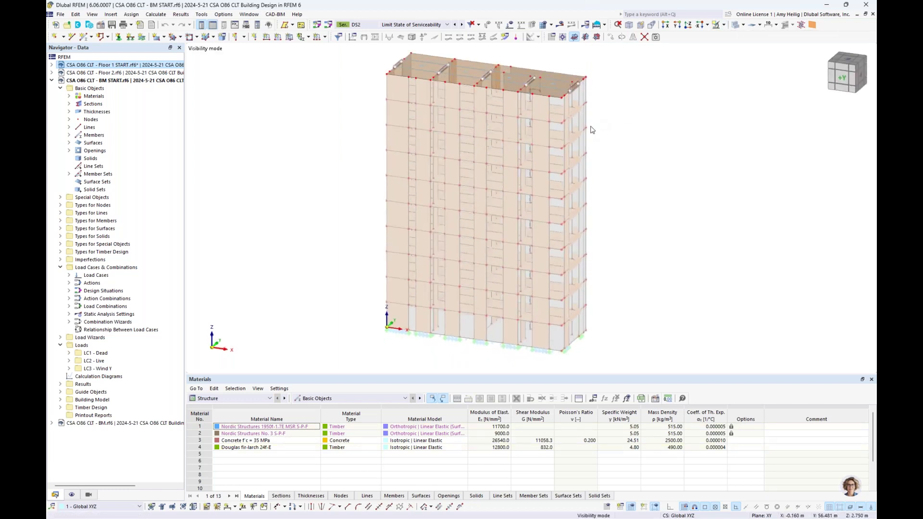
scroll(477, 178, up, 6)
middle_drag(495, 214, 498, 258)
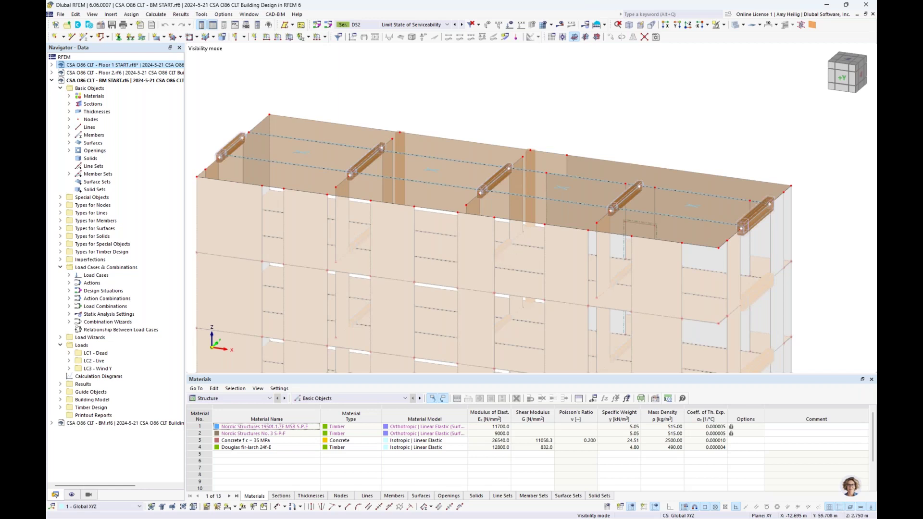
middle_drag(516, 246, 503, 212)
scroll(502, 212, up, 2)
scroll(503, 212, down, 1)
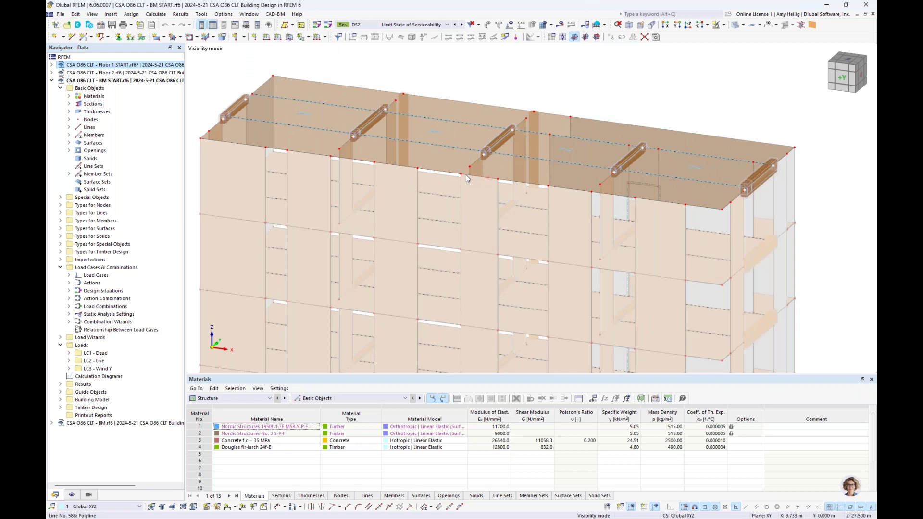
ctrl+middle_drag(477, 220, 476, 200)
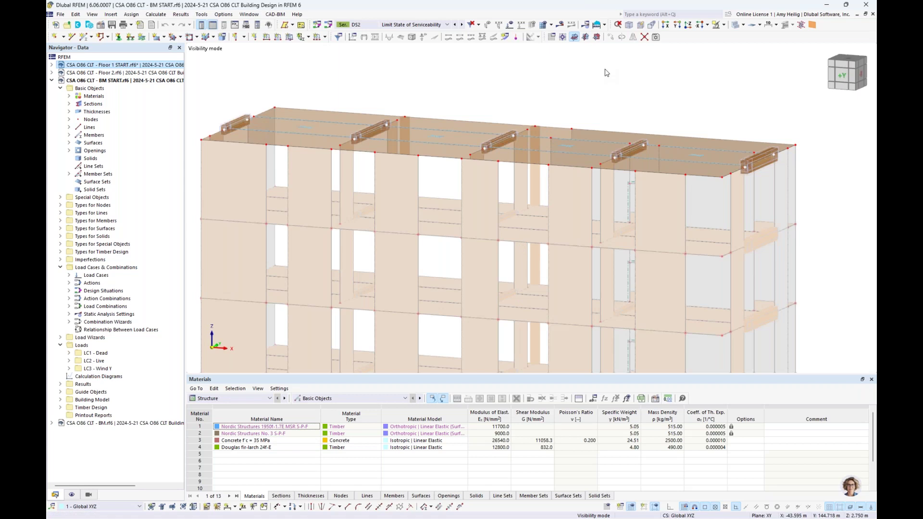
Cancel the visibility mode and bring the full building model back into view
click(724, 24)
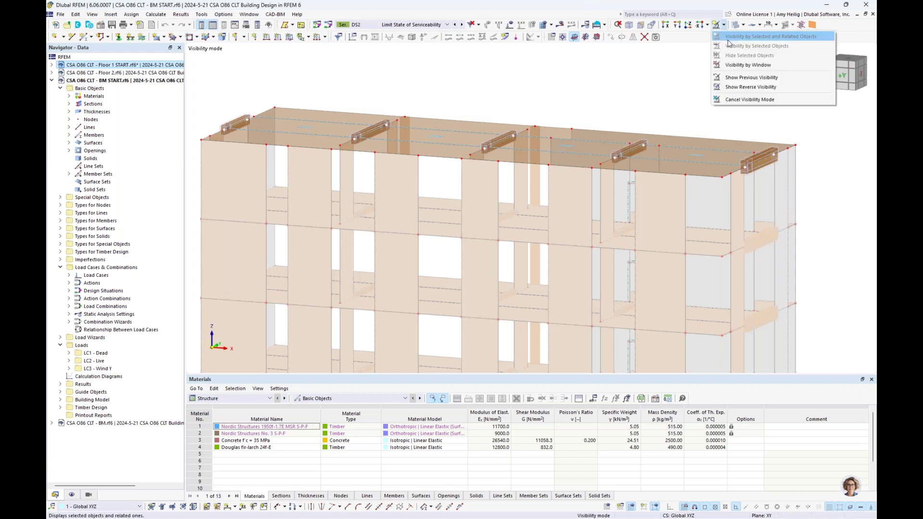
click(729, 99)
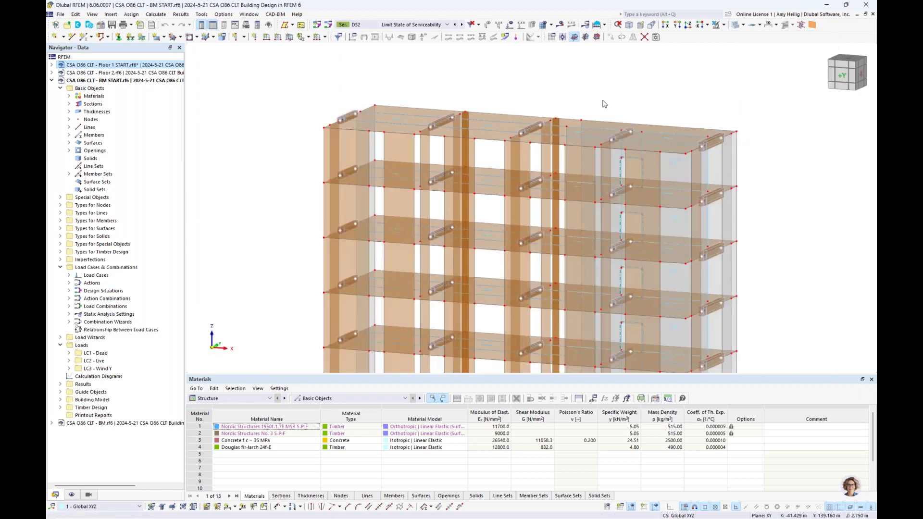
scroll(593, 93, down, 3)
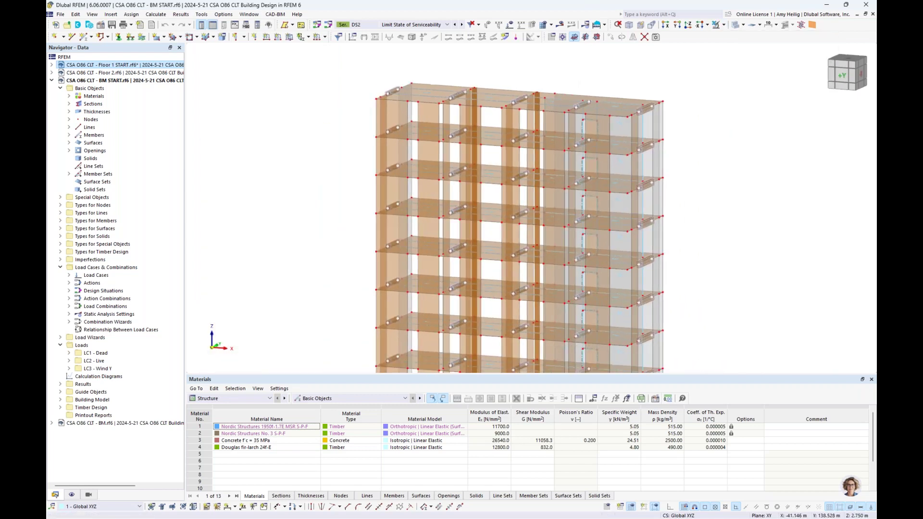
scroll(544, 193, down, 2)
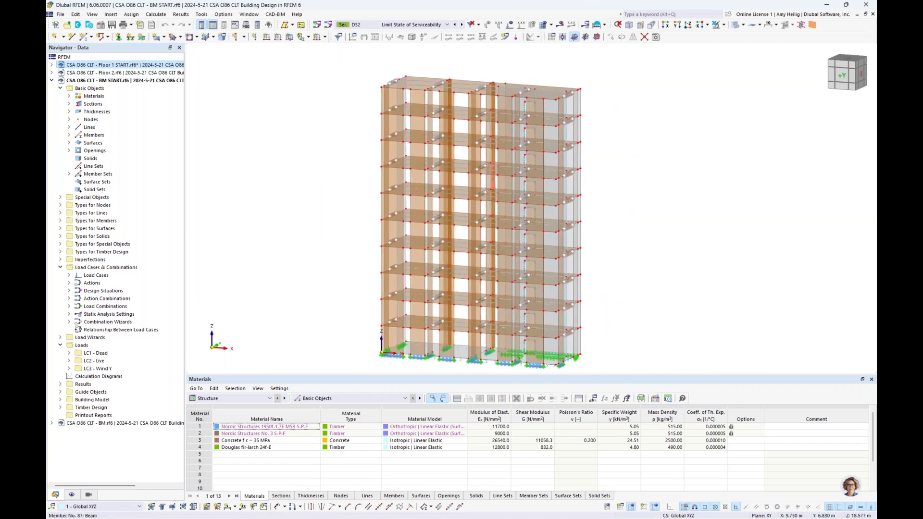
Highlight the parts made of the f'c = 35 MPa concrete material, examine where they are in the building, and clear the selection
click(69, 97)
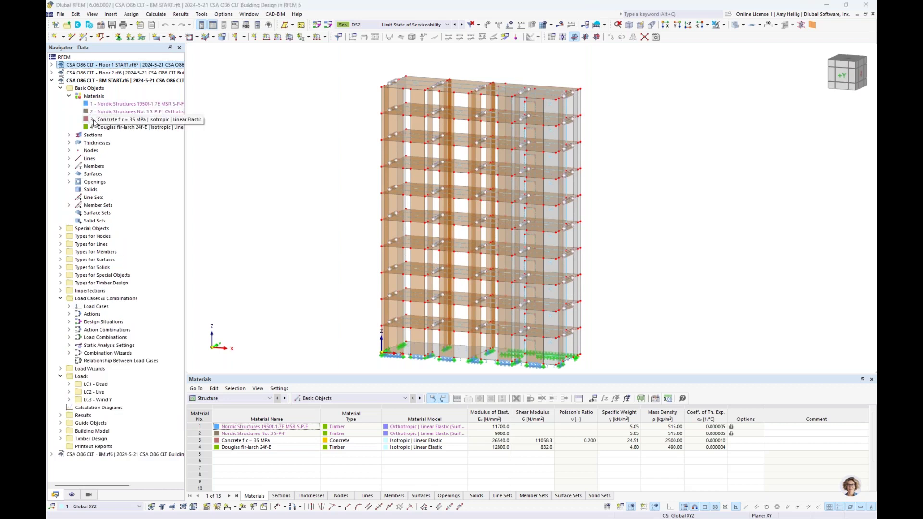
click(94, 121)
mouse_move(652, 233)
ctrl+middle_down()
mouse_move(583, 252)
mouse_move(532, 290)
mouse_move(585, 287)
mouse_move(645, 234)
ctrl+middle_up()
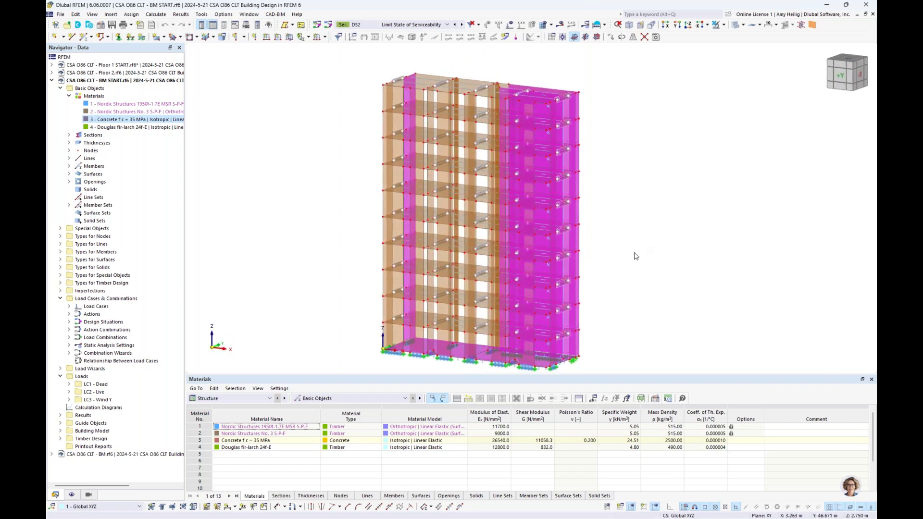
middle_drag(454, 342, 450, 309)
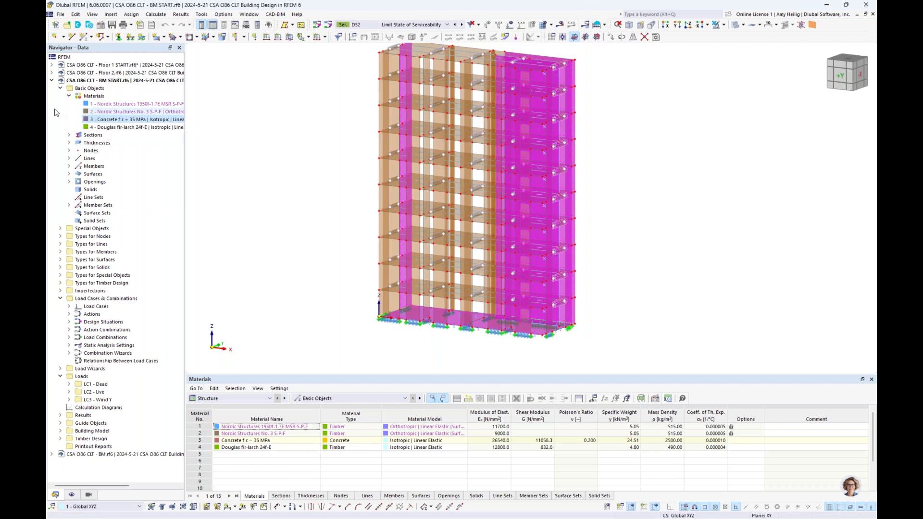
click(69, 96)
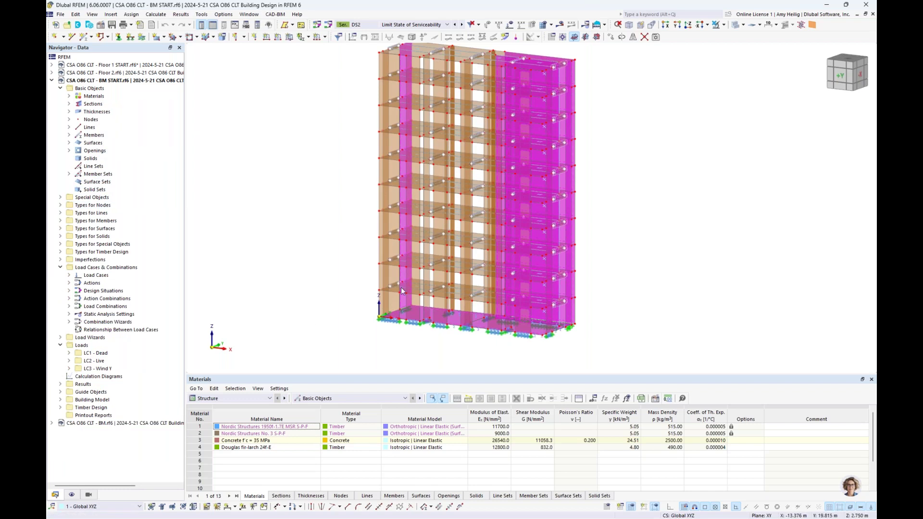
click(392, 353)
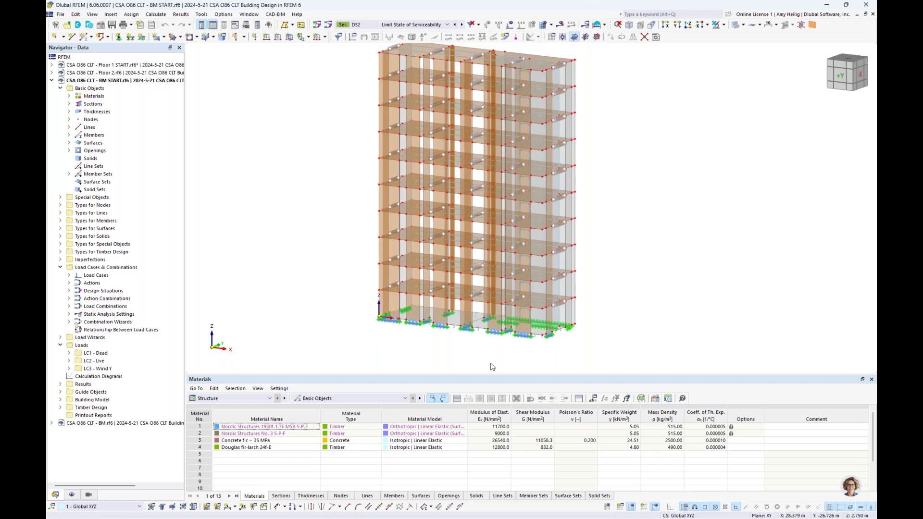
Display the loads of load case LC3 Wind Y and examine the line loads along the building's floors
ctrl+middle_drag(624, 266, 529, 247)
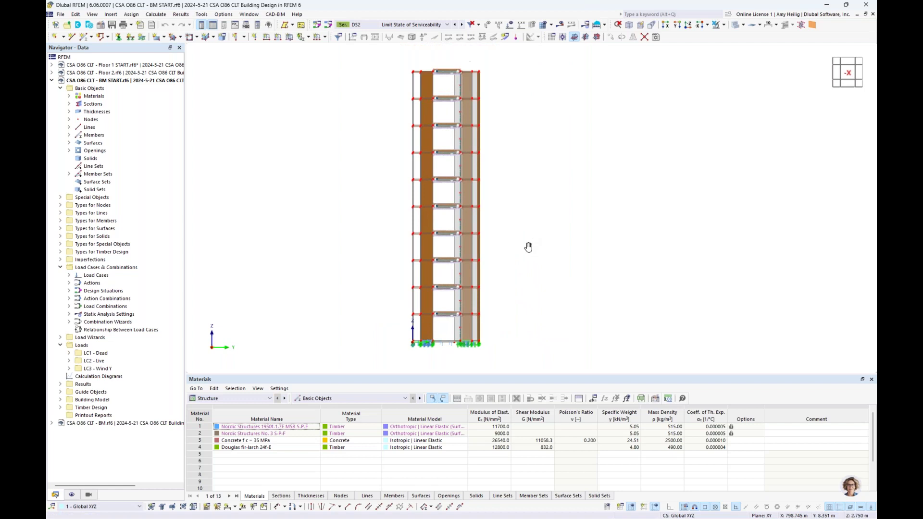
click(418, 25)
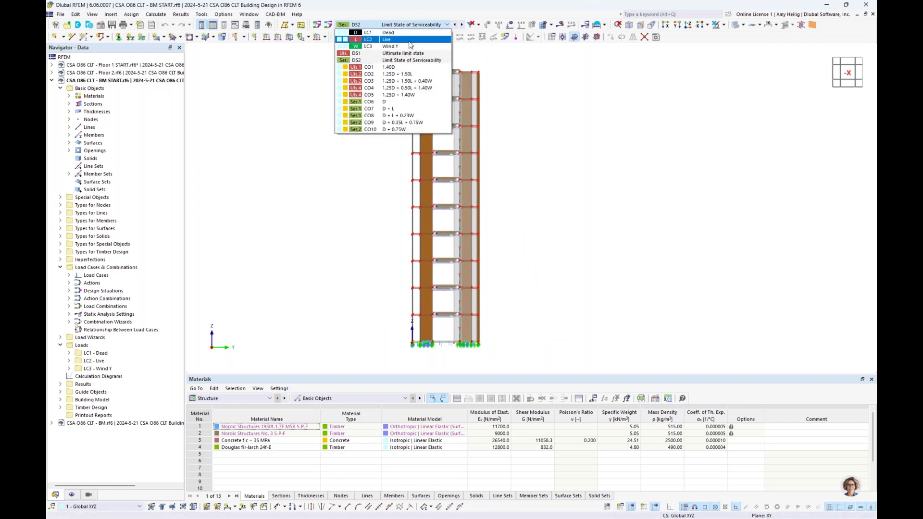
click(410, 46)
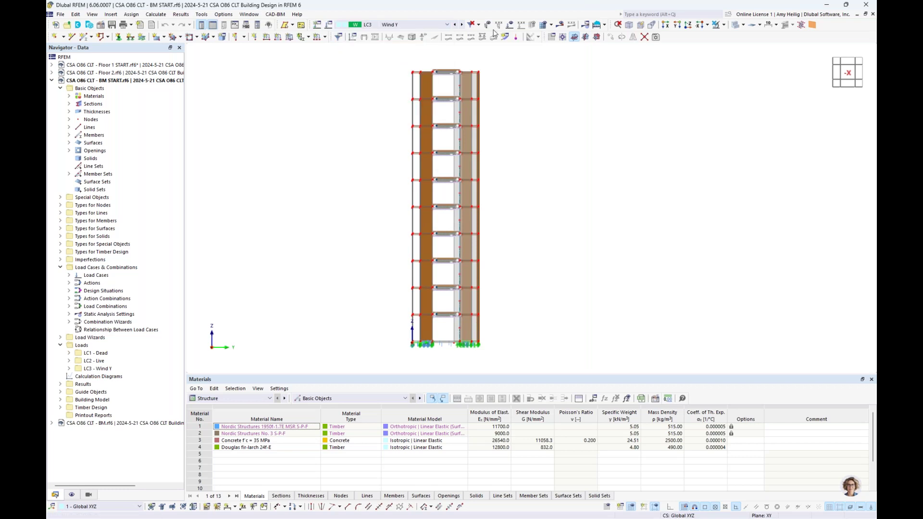
click(509, 24)
ctrl+middle_drag(512, 145, 488, 110)
scroll(487, 109, up, 4)
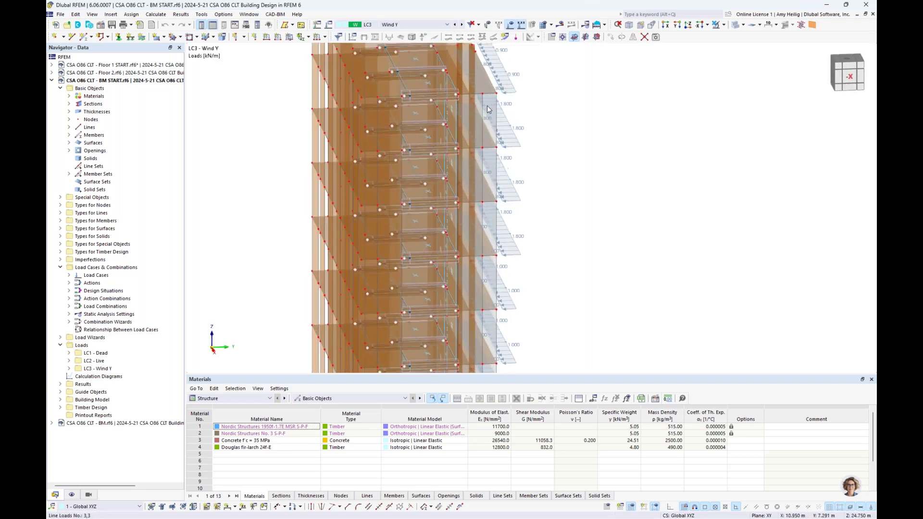
scroll(487, 110, down, 6)
ctrl+middle_drag(519, 146, 508, 128)
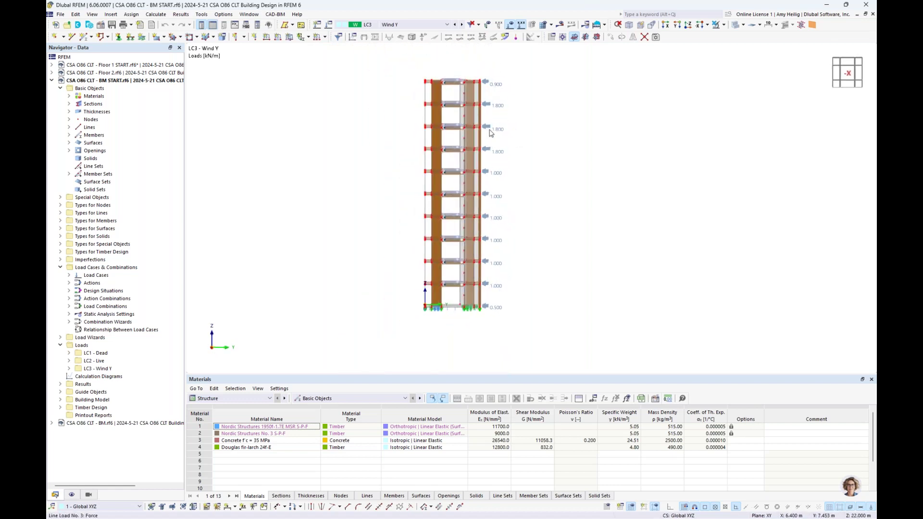
Hide the loads on the building model and show the full structure from an oblique angle
middle_drag(521, 180, 594, 229)
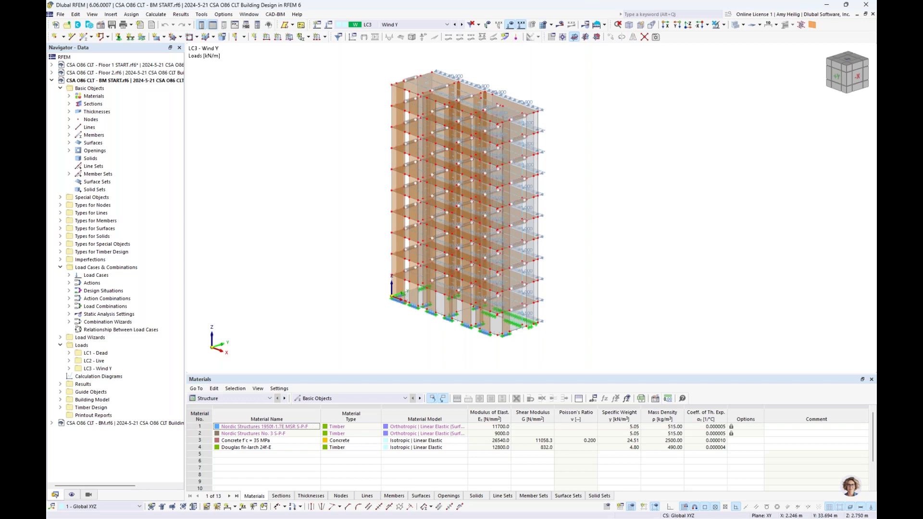
click(510, 25)
ctrl+middle_drag(309, 189, 437, 179)
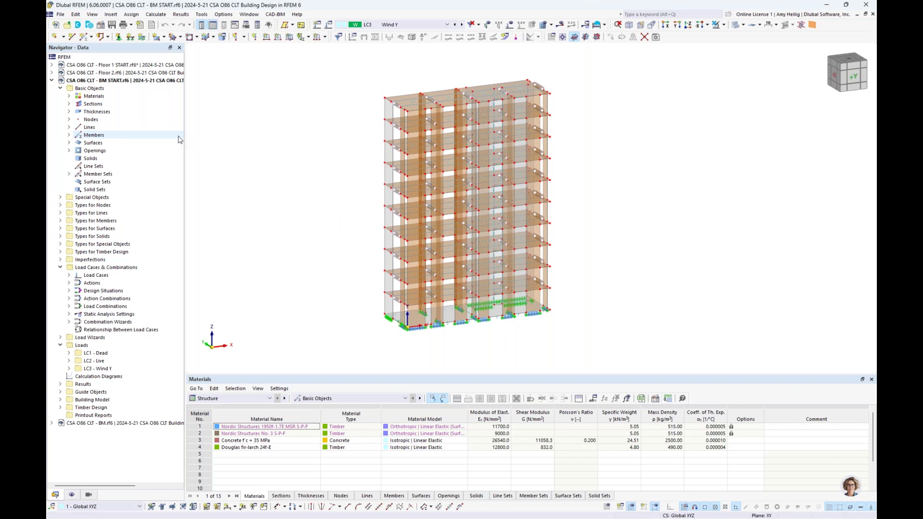
Review the activated add-ons in the base data of the CSA O86 CLT - BM START model, leaving them unchanged
right_click(141, 82)
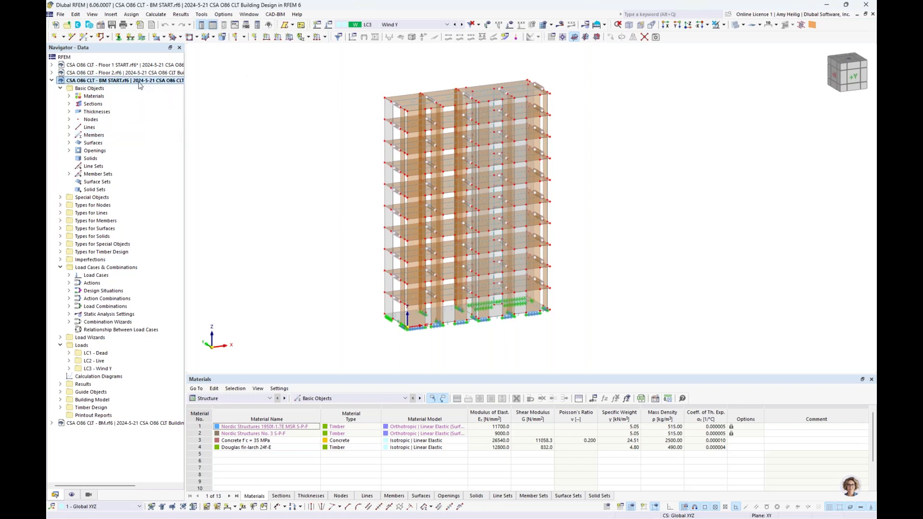
click(149, 91)
click(320, 96)
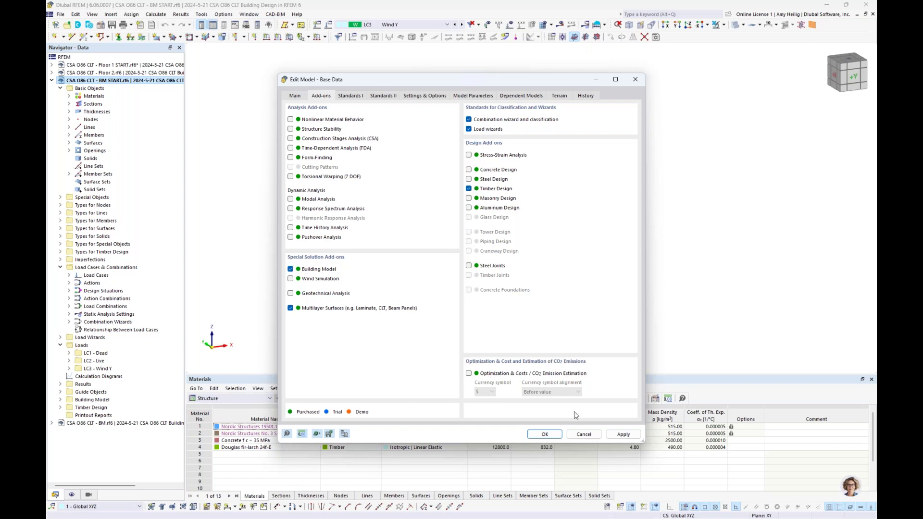
click(583, 434)
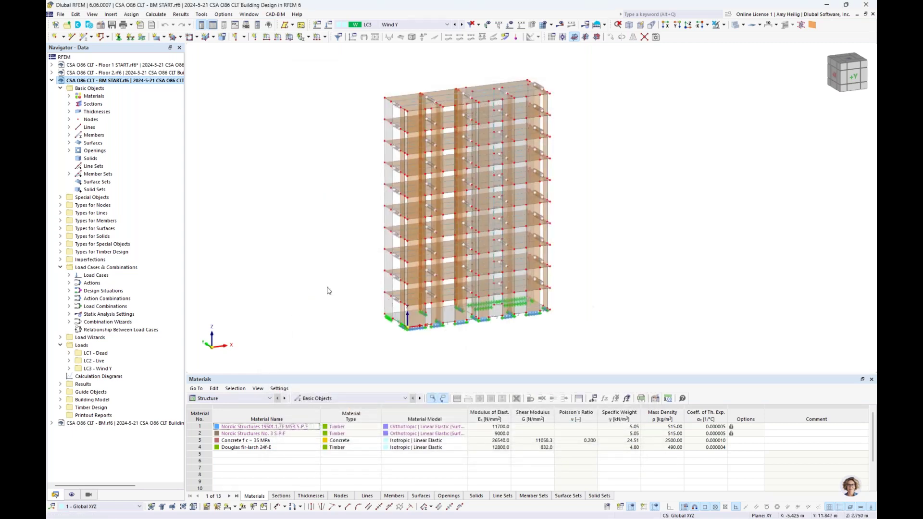
Create a new building story under Building Model and show the structure in the story dialog's preview
click(61, 267)
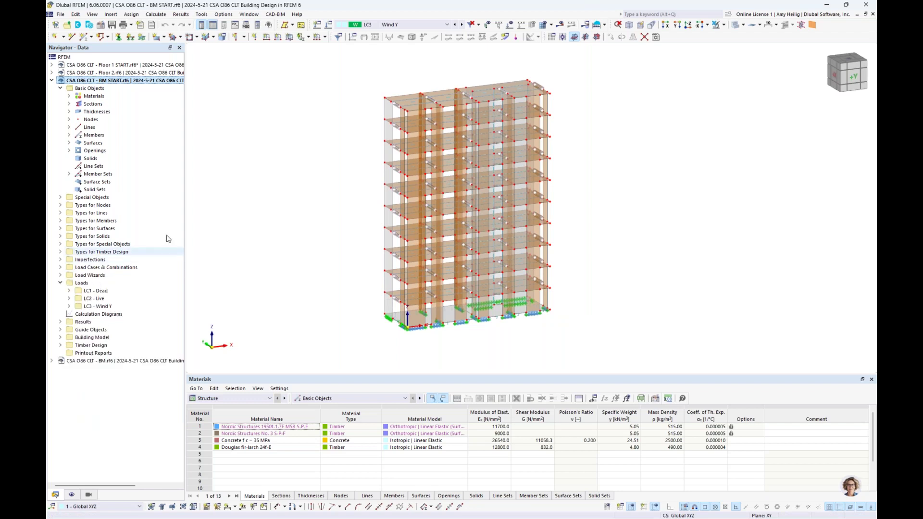
click(60, 284)
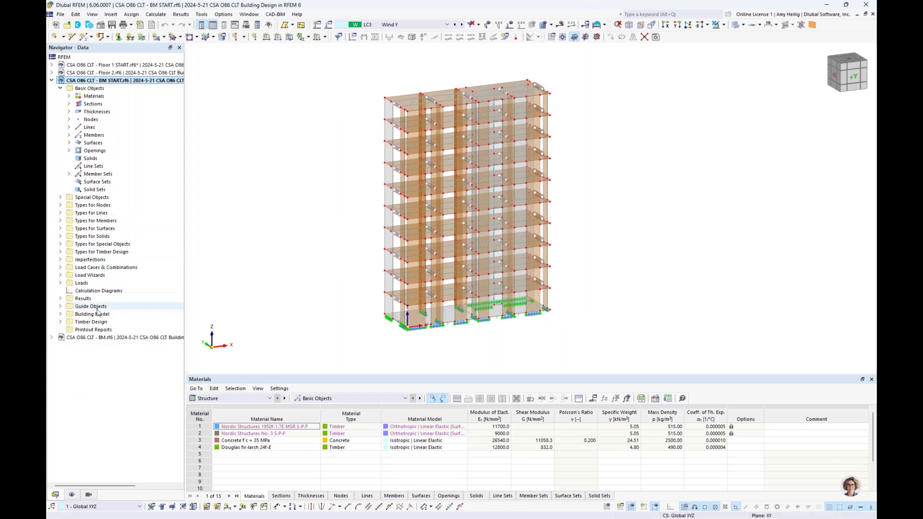
click(60, 314)
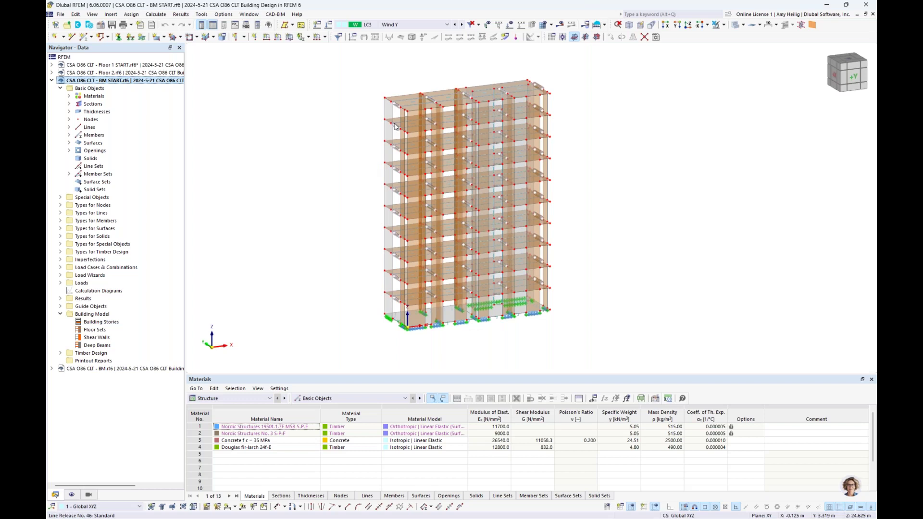
right_click(99, 321)
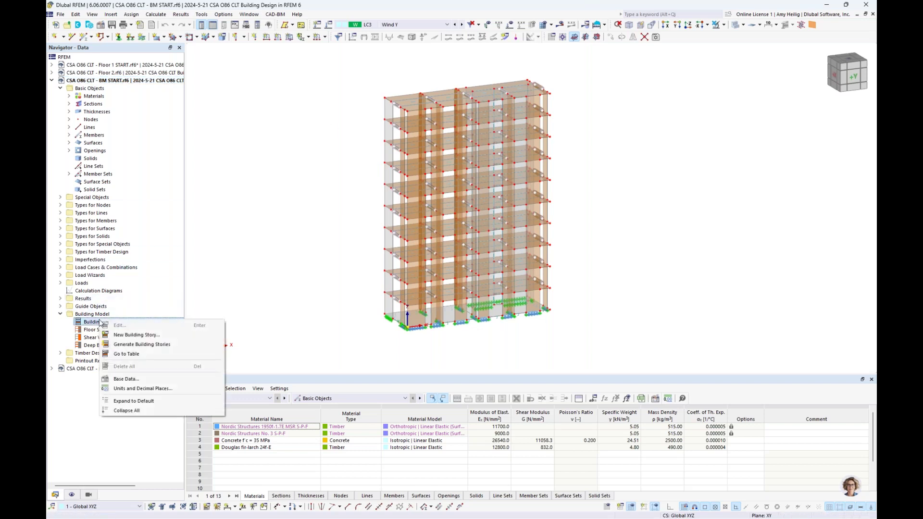
click(117, 335)
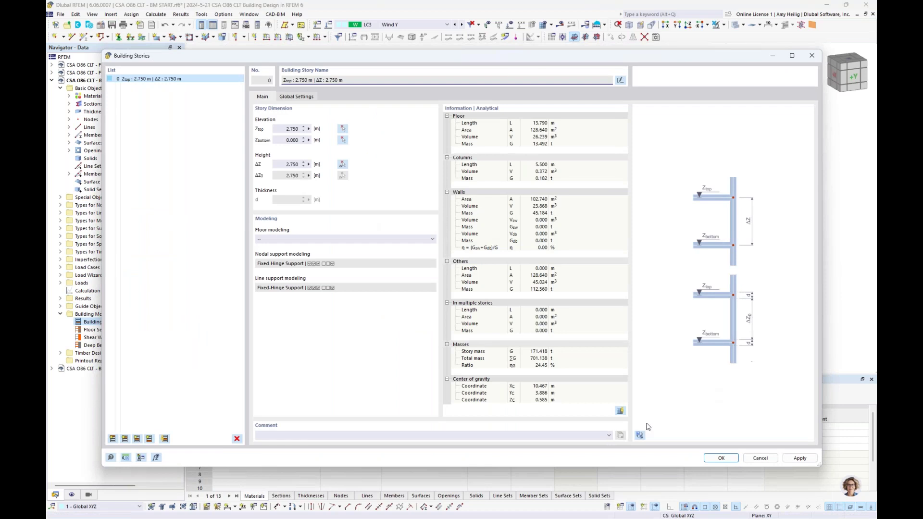
click(642, 435)
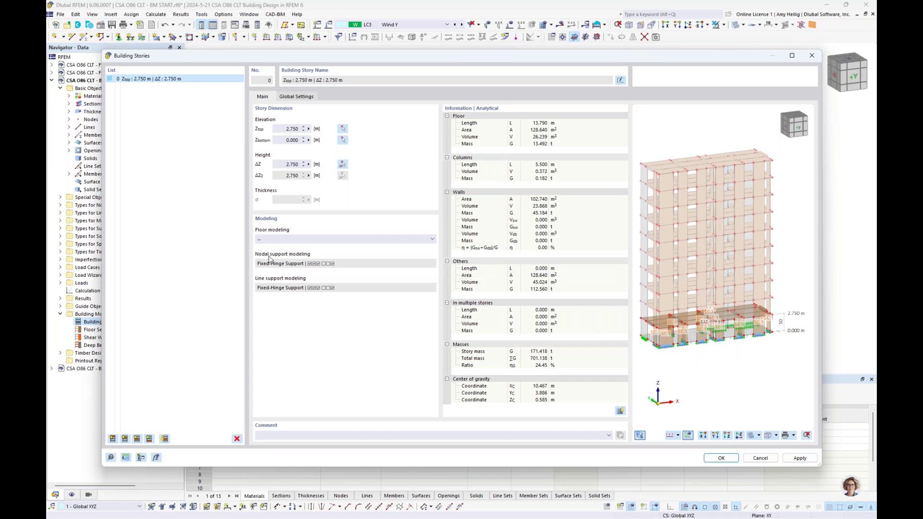
Add nine more 2.750 m high stories above the first one, up to an elevation of 27.500 m
click(112, 439)
click(112, 439)
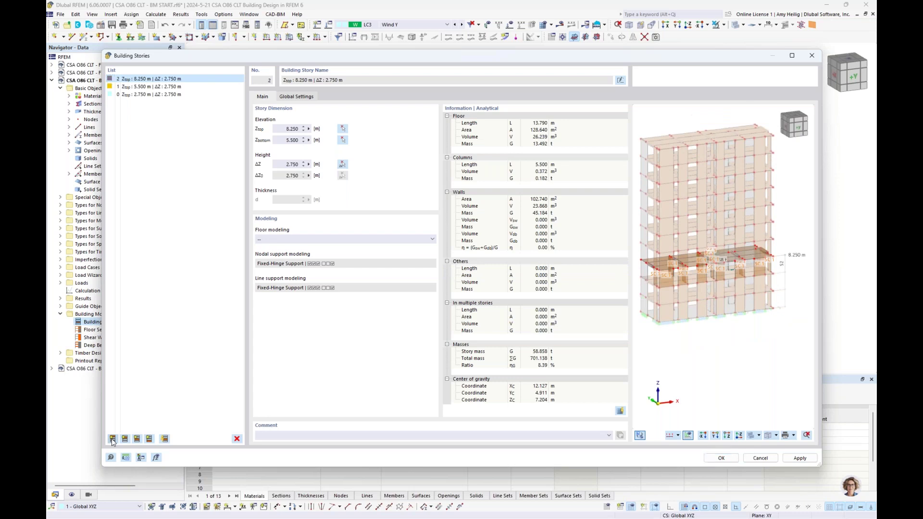
click(112, 439)
click(112, 438)
click(112, 439)
click(112, 438)
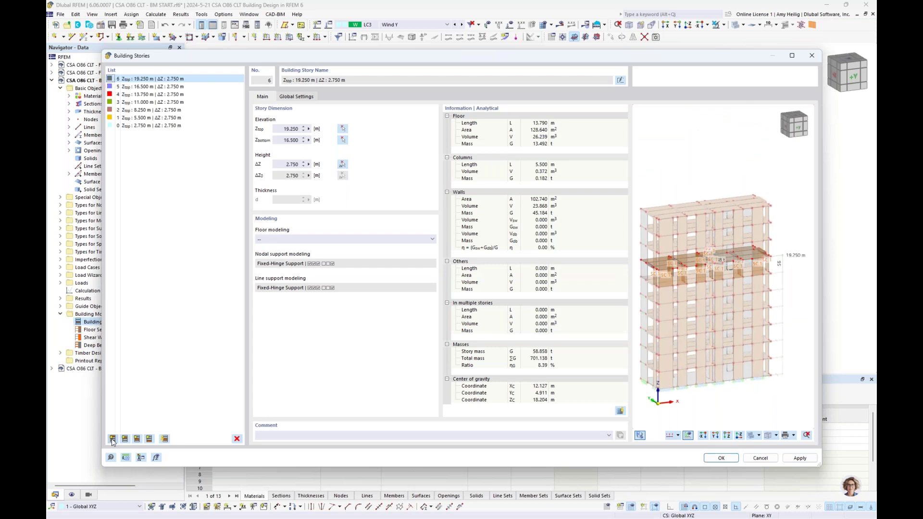
click(112, 439)
click(112, 439)
click(112, 439)
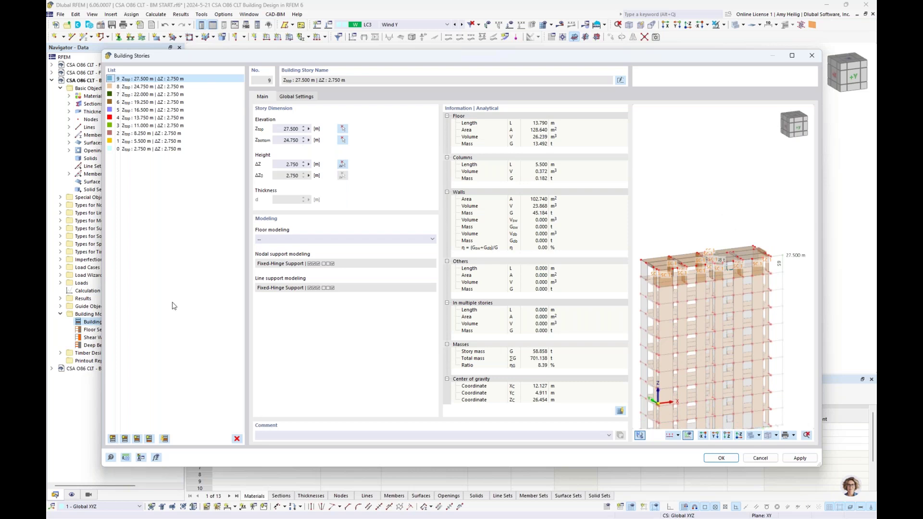
middle_drag(691, 306, 695, 222)
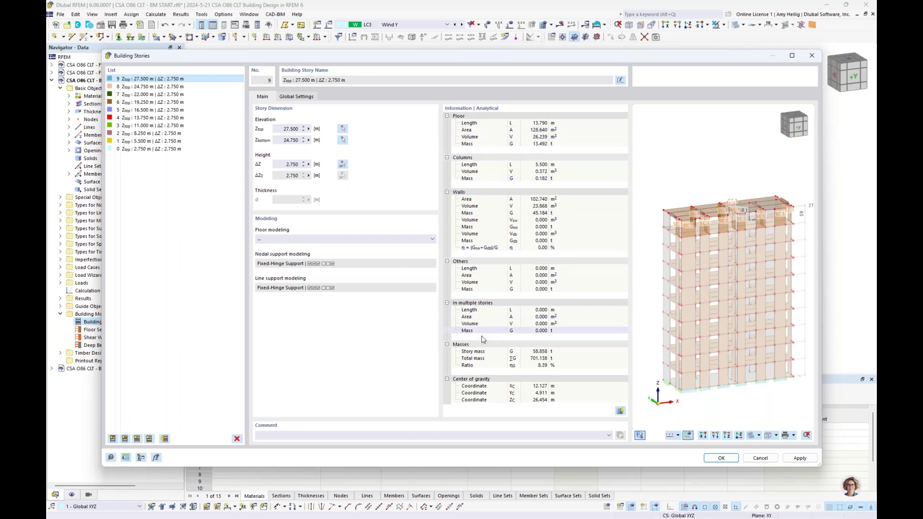
Set the floor modeling of all ten building stories to Rigid Diaphragm
shift+click(189, 150)
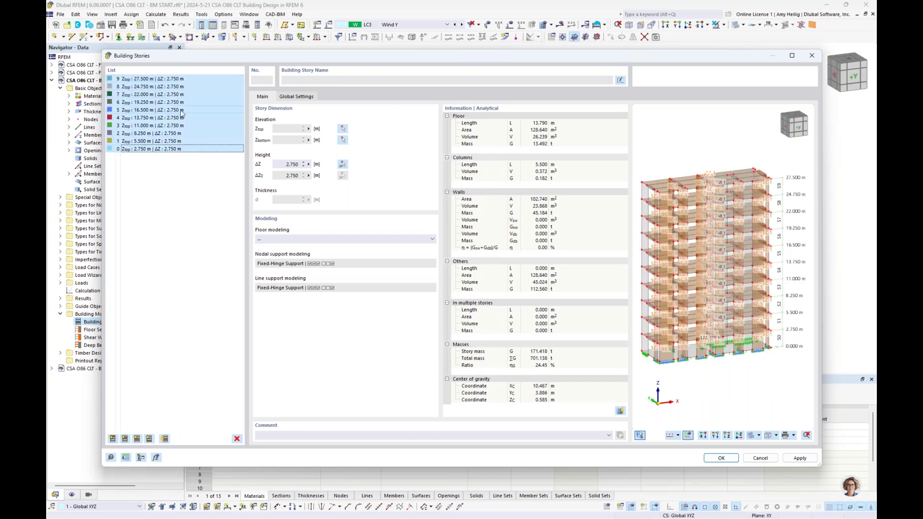
click(291, 240)
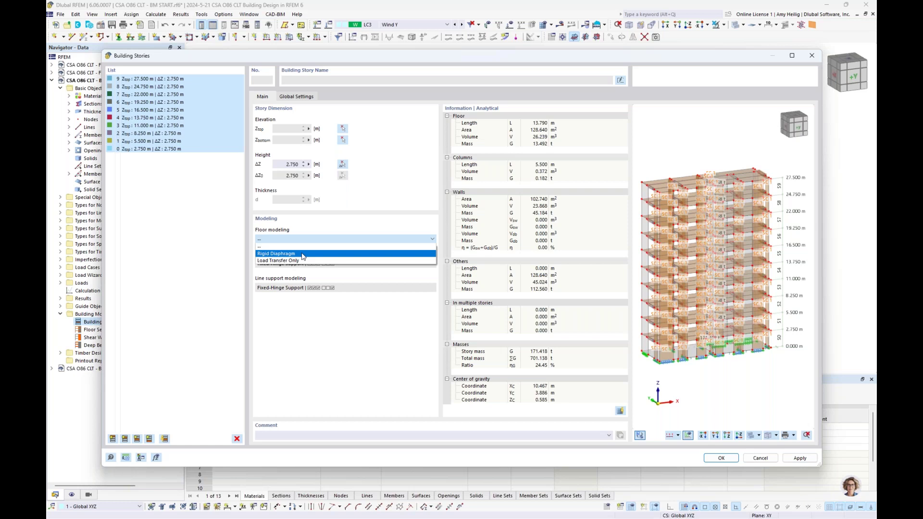
click(303, 255)
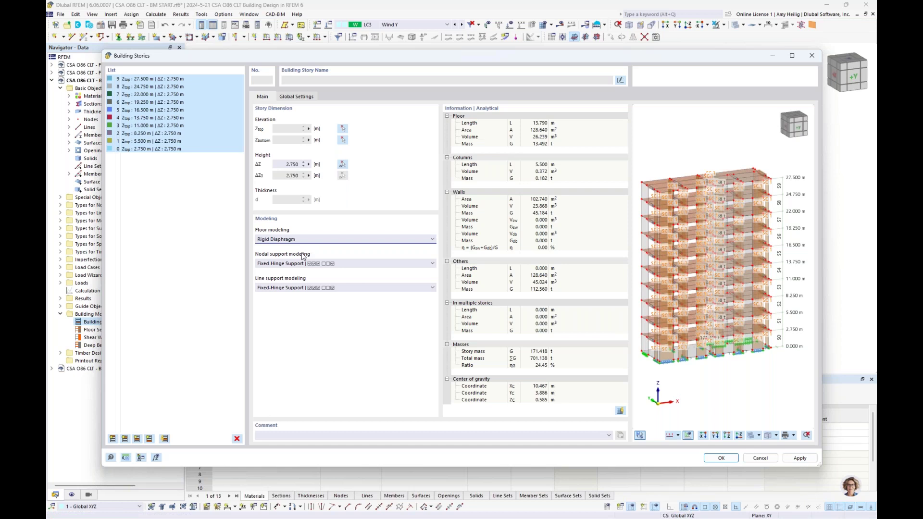
Review the other floor modeling and nodal support modeling options without changing them, and confirm the building stories
click(336, 240)
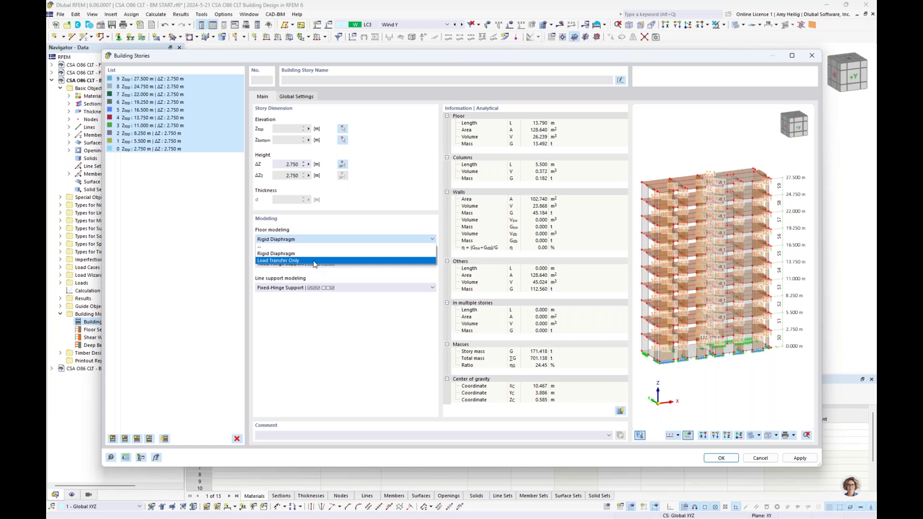
click(300, 333)
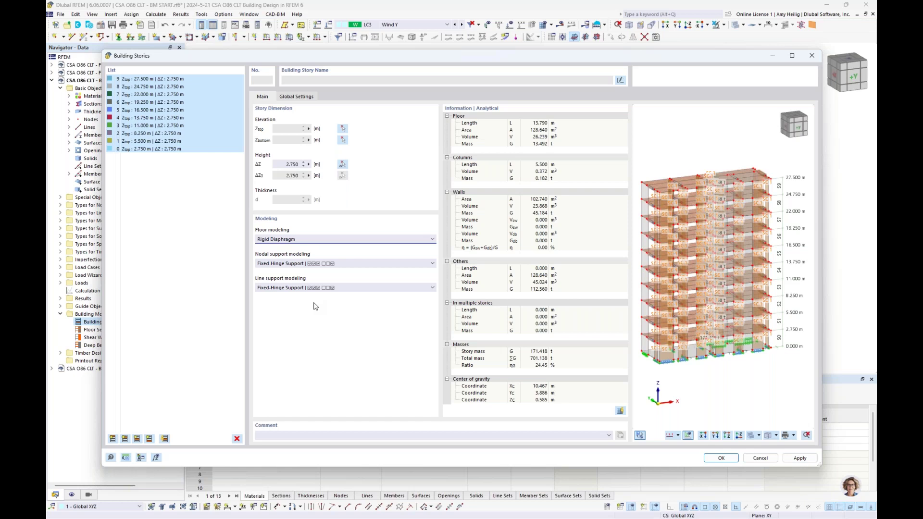
click(364, 264)
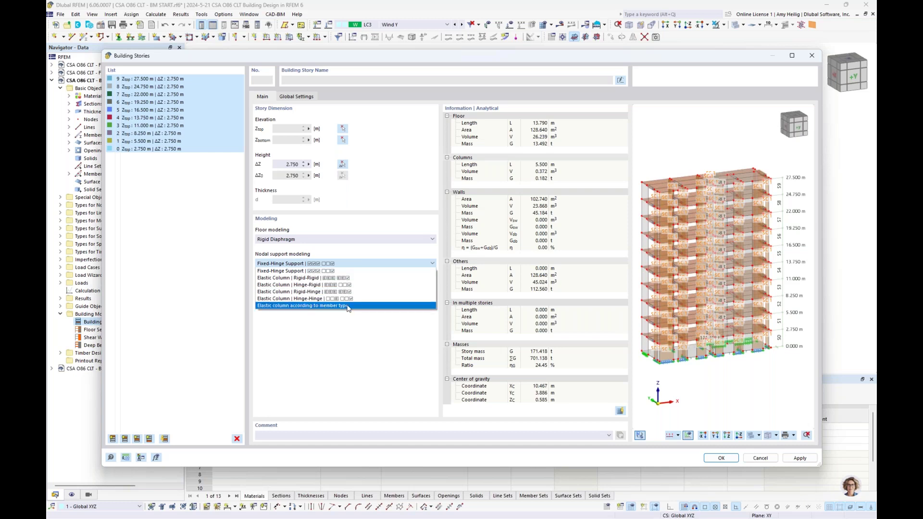
click(349, 337)
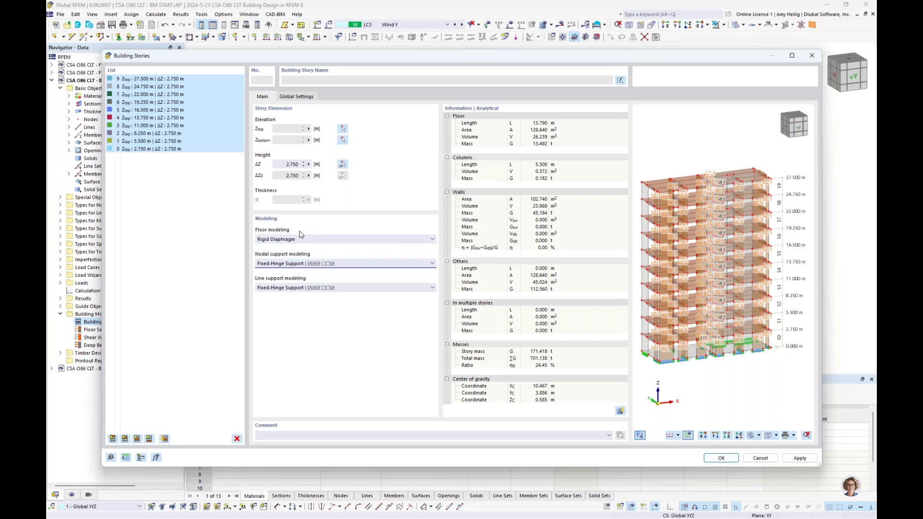
click(720, 458)
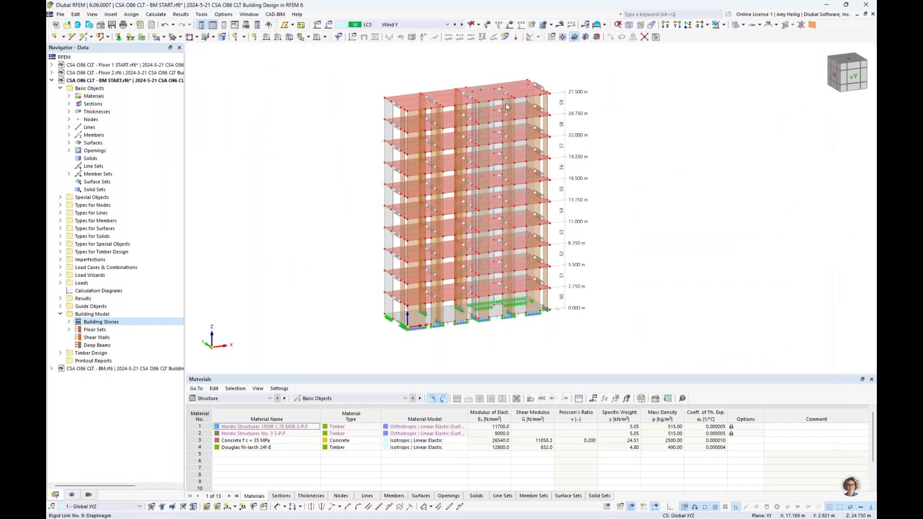
Examine the rigid diaphragm links on the building's upper floors in wireframe display
scroll(448, 91, up, 5)
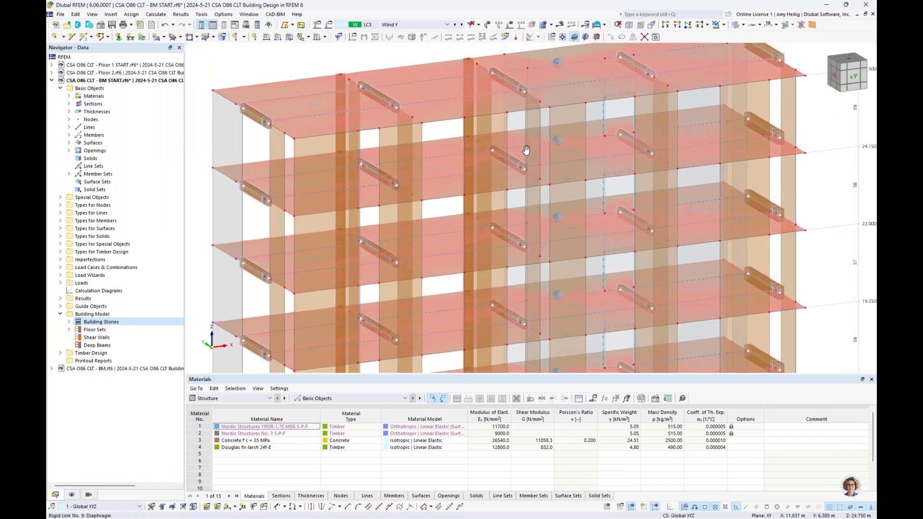
scroll(498, 190, down, 2)
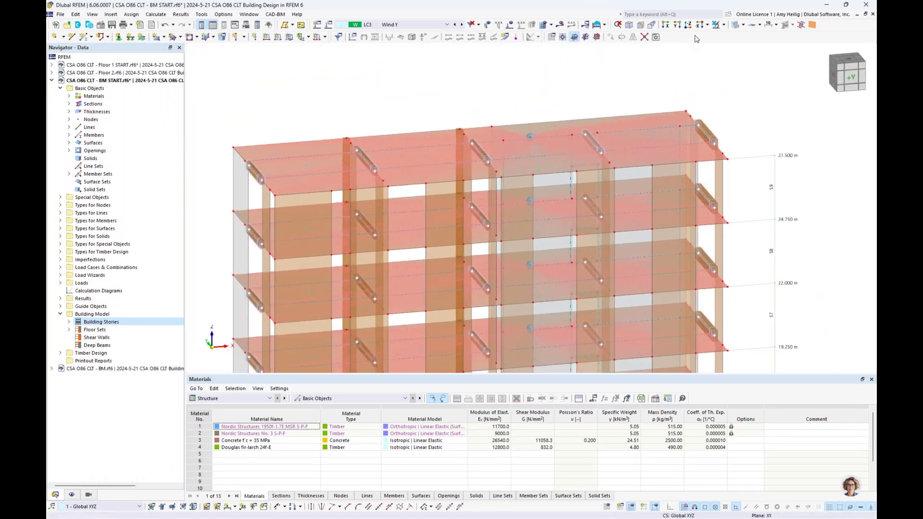
scroll(524, 166, up, 1)
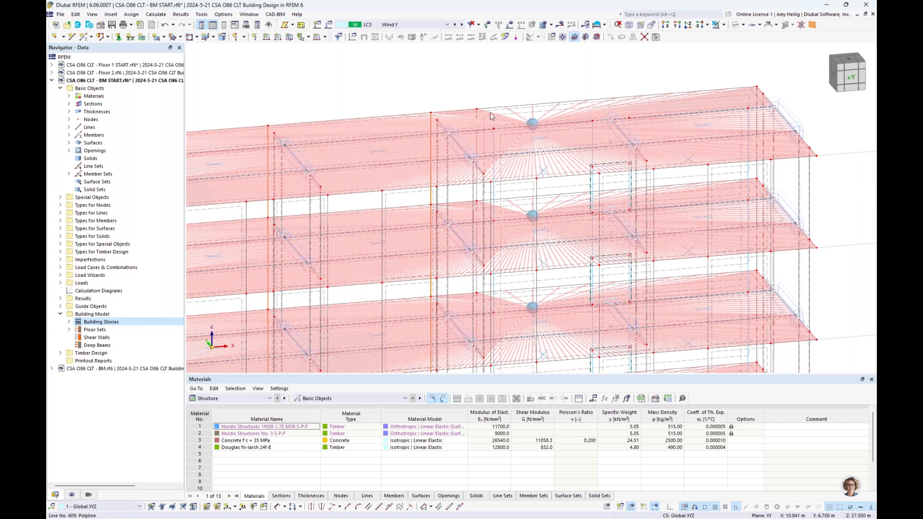
scroll(509, 114, up, 3)
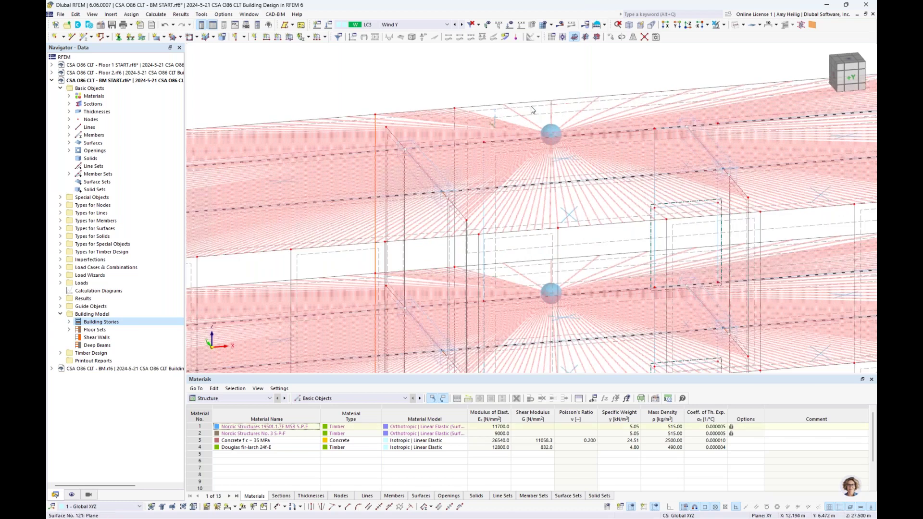
Inspect the stiffness type options of the roof slab surface and close its properties without changes
double_click(532, 110)
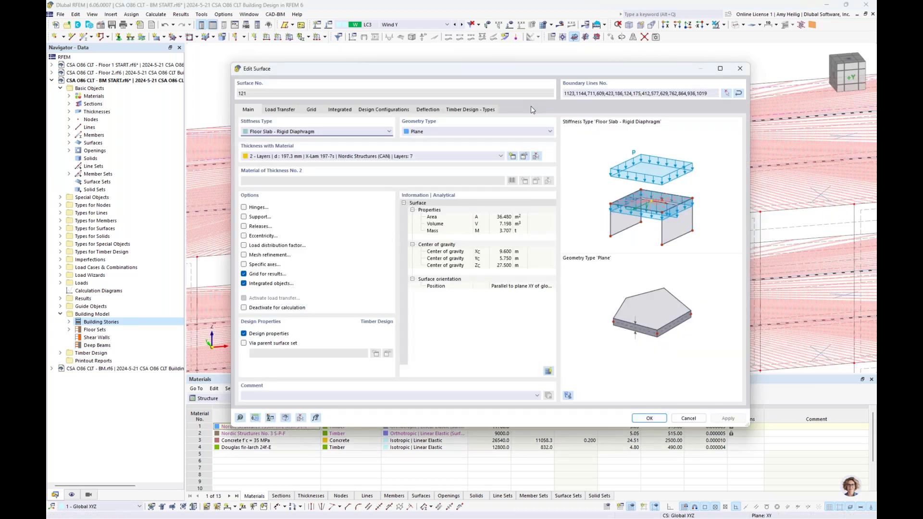
click(310, 133)
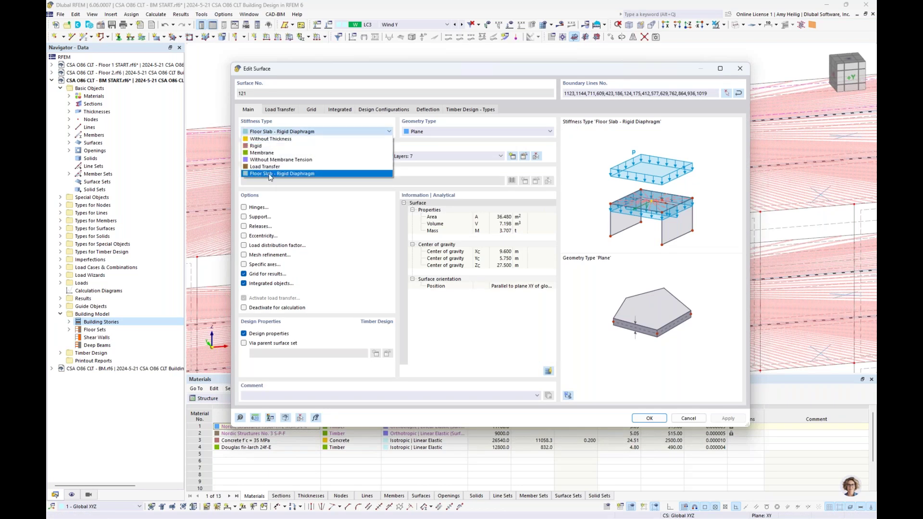
click(316, 195)
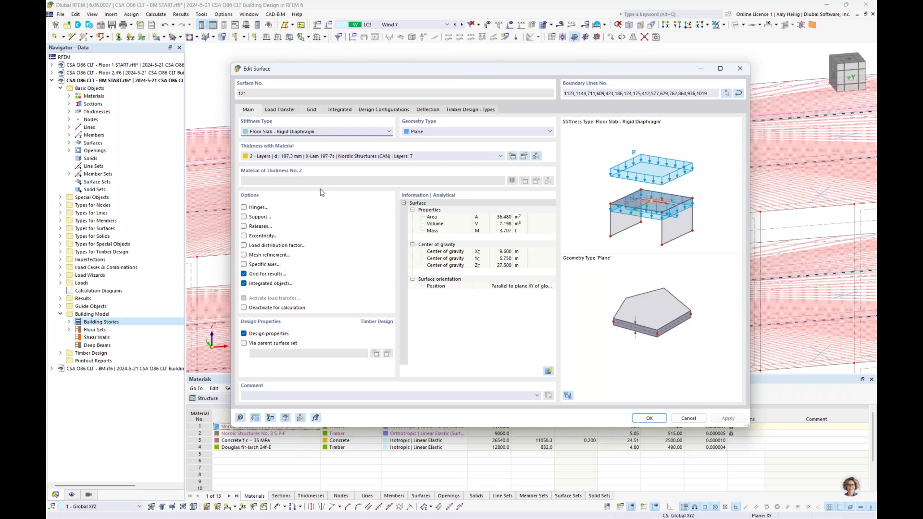
click(689, 419)
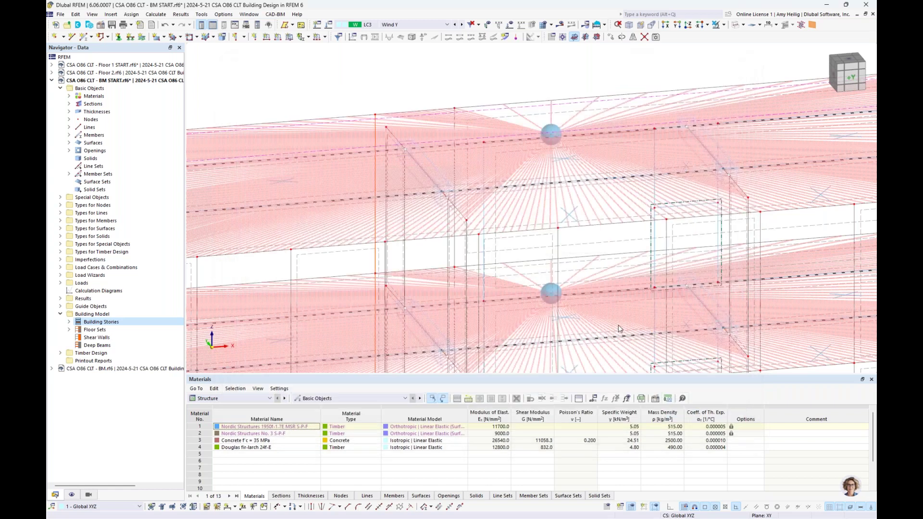
Hide the rigid links in the model display and render the building in solid mode
scroll(531, 186, down, 5)
scroll(534, 212, down, 3)
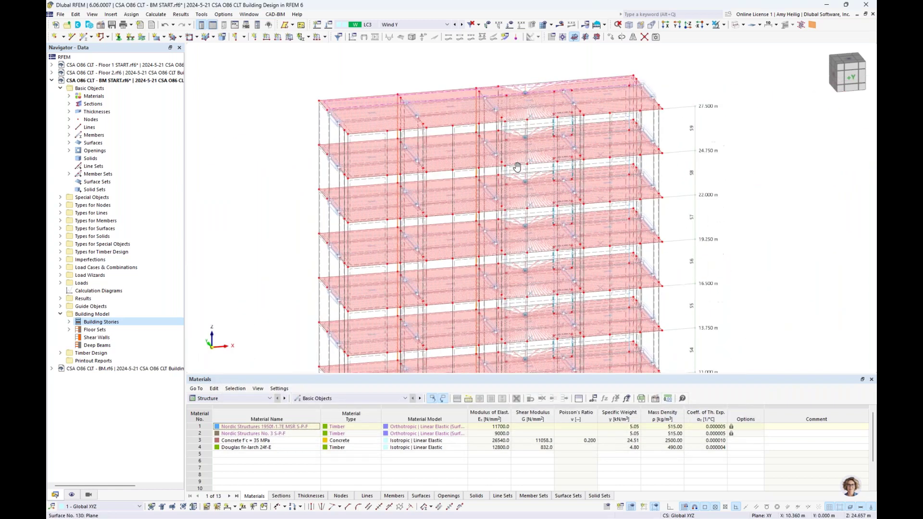
click(71, 495)
scroll(116, 277, up, 5)
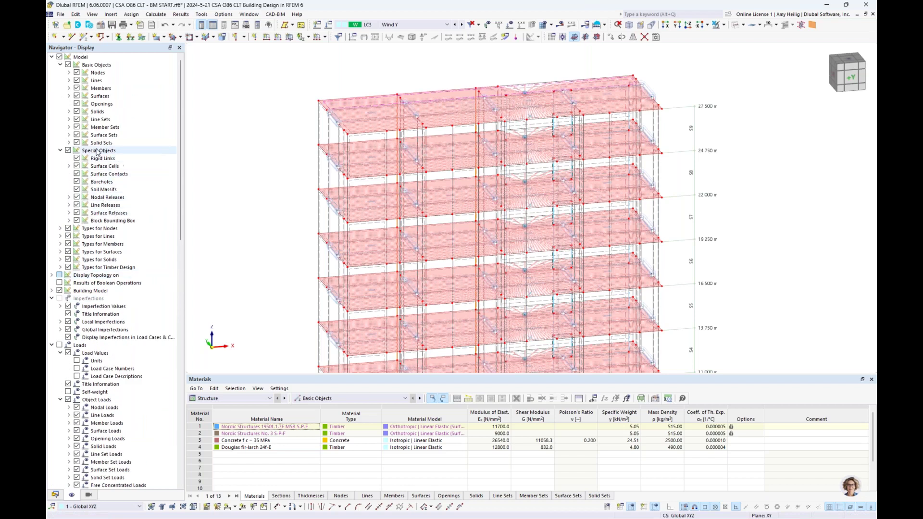
click(77, 158)
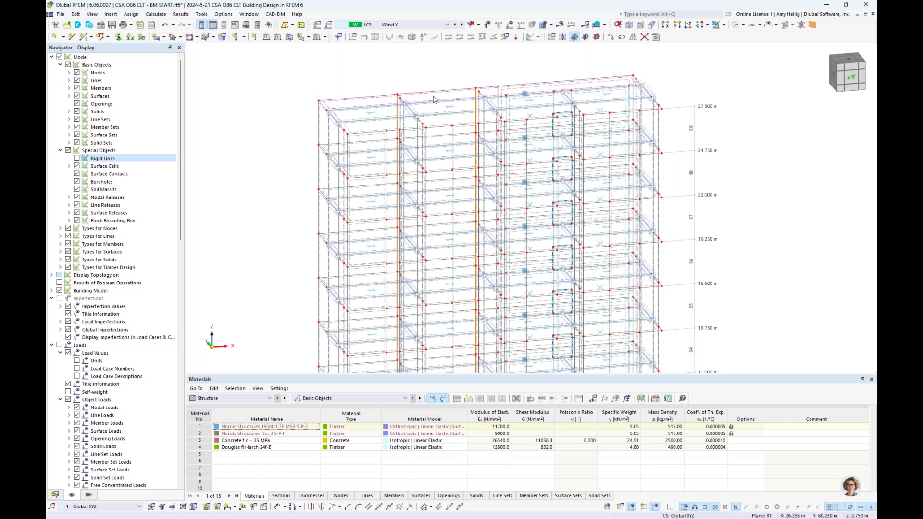
click(736, 25)
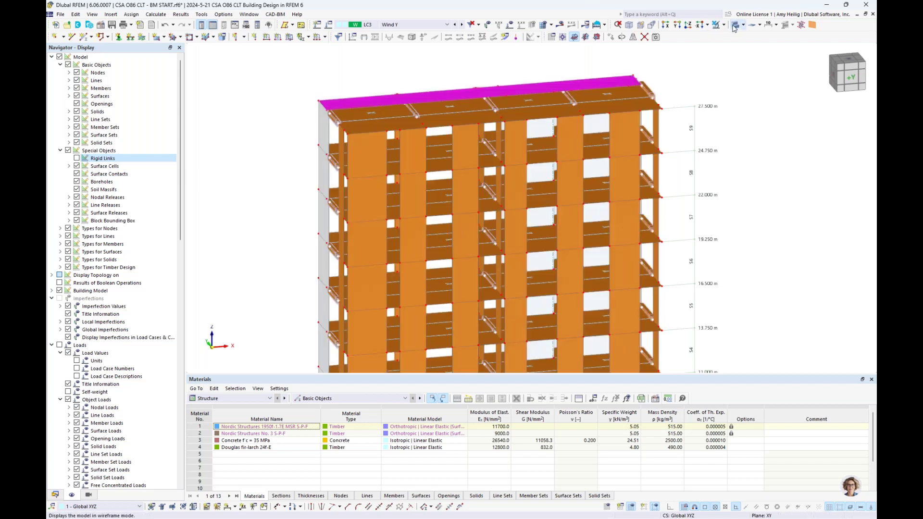
Display the building in transparent rendering with its full height from supports to roof in view
click(735, 25)
scroll(691, 171, down, 2)
scroll(689, 176, down, 4)
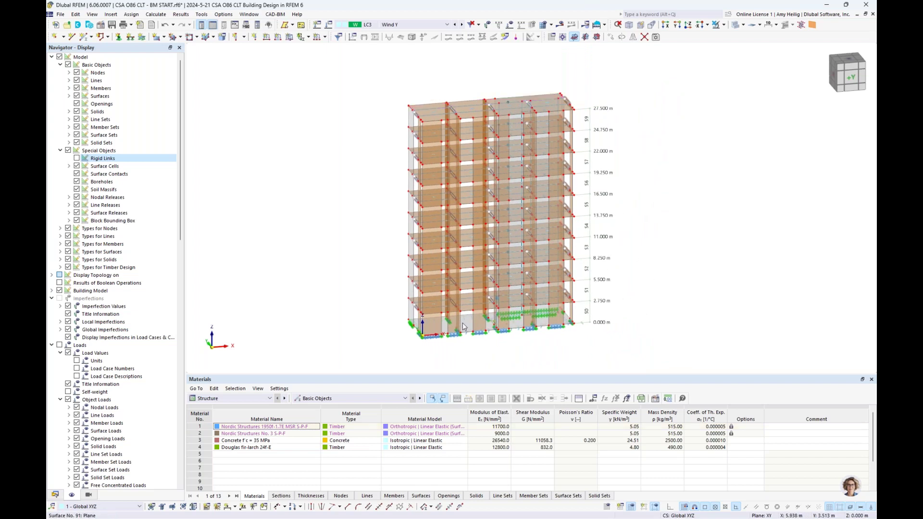
Create a new shear wall in the Building Model from wall surfaces 11-20, covering the concrete wall over all stories
click(56, 495)
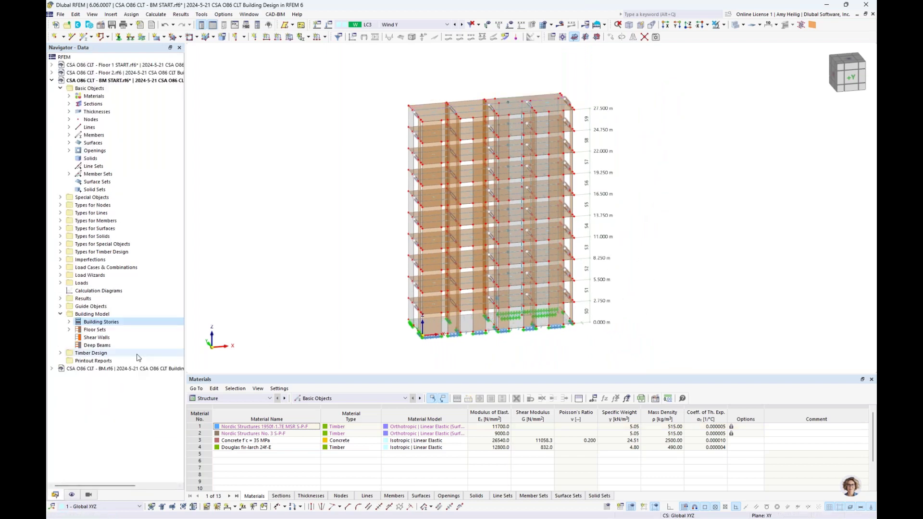
right_click(89, 339)
click(116, 350)
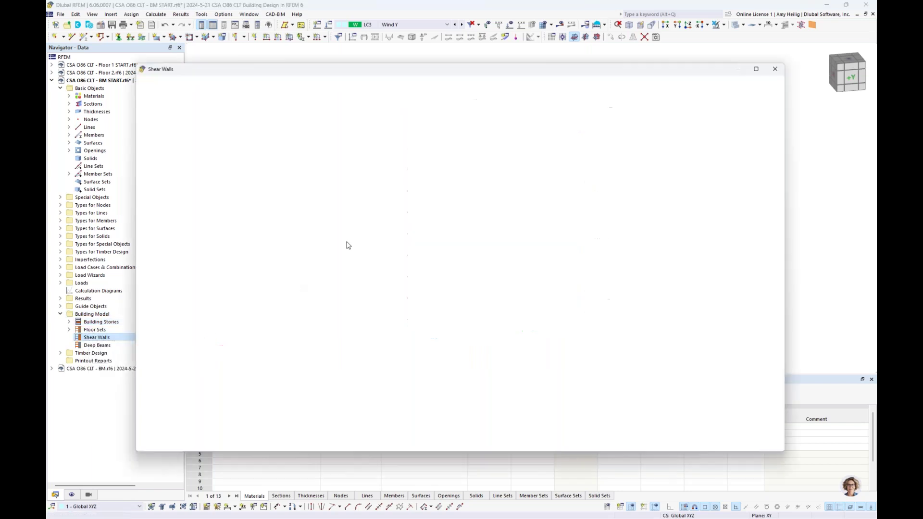
click(789, 87)
scroll(415, 315, up, 2)
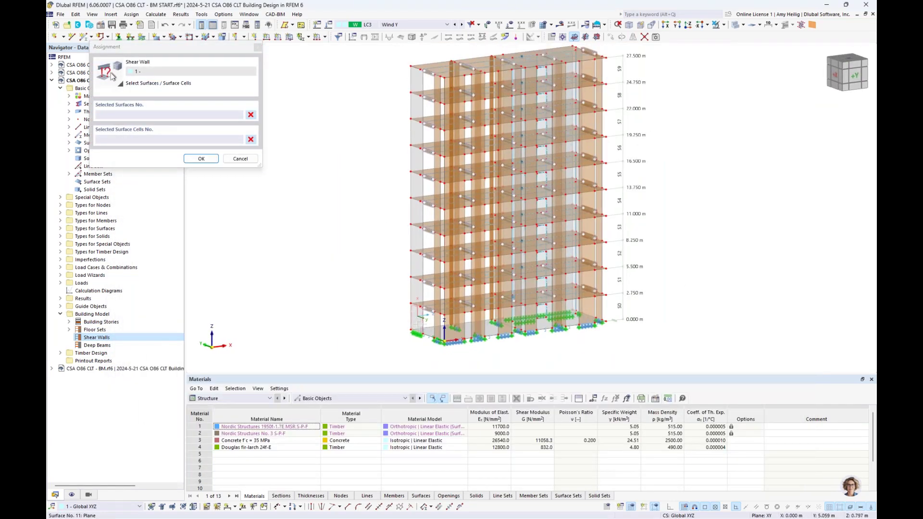
click(417, 318)
click(417, 291)
click(418, 264)
click(417, 238)
click(418, 215)
click(418, 187)
click(418, 160)
click(418, 134)
click(417, 107)
click(418, 81)
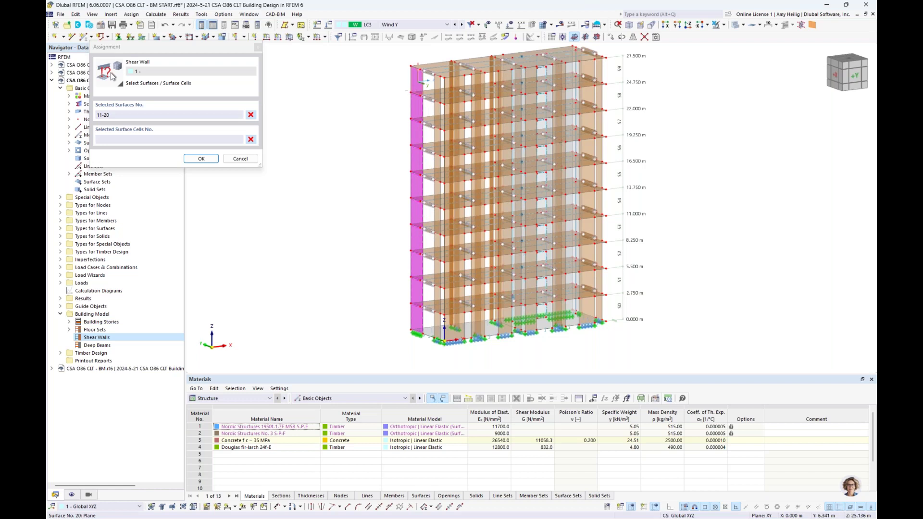
click(201, 159)
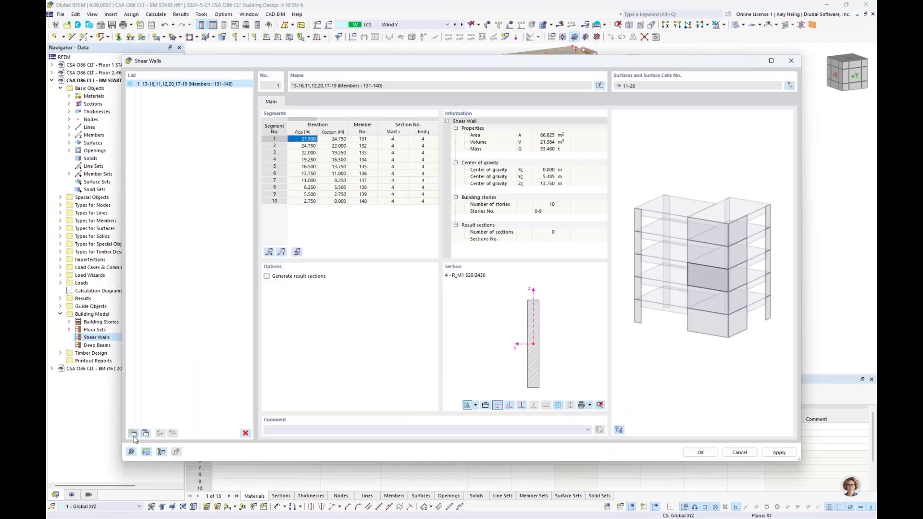
Create a second shear wall from the stacked CLT wall surfaces 21-30 and confirm the shear wall definitions
click(133, 433)
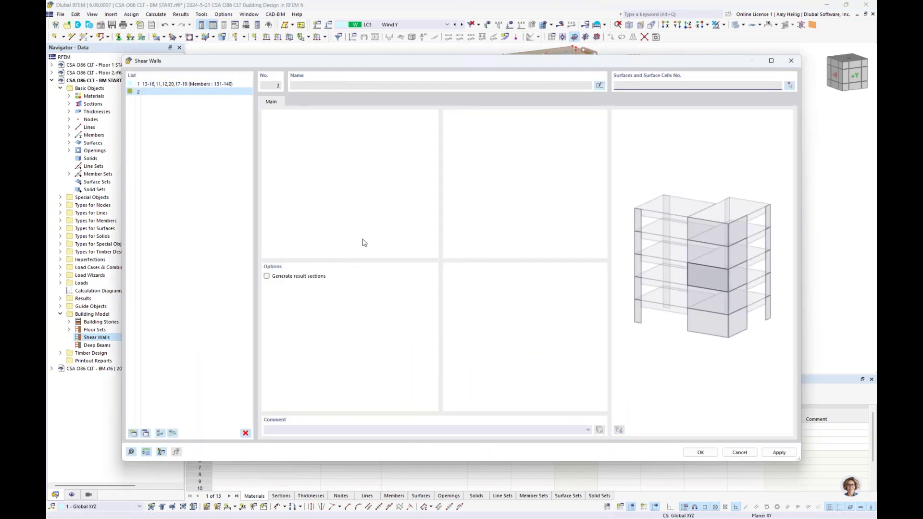
click(789, 85)
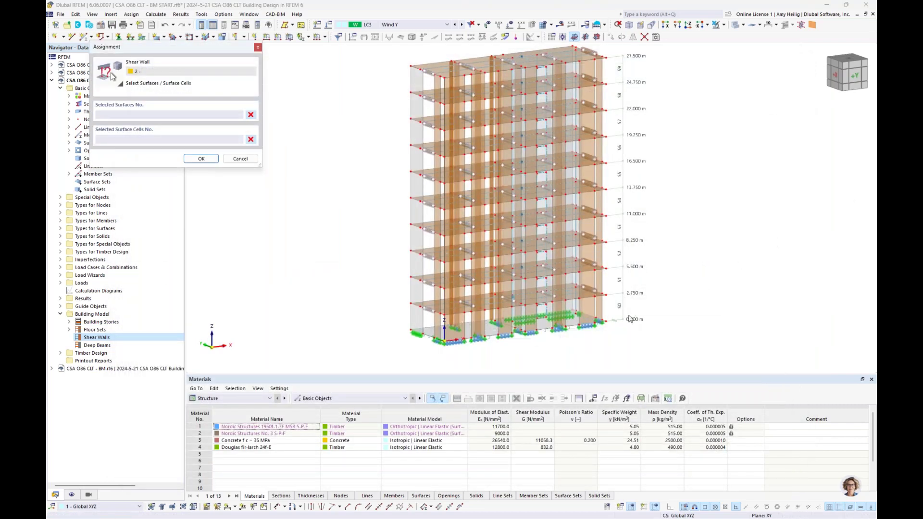
ctrl+middle_drag(634, 307, 504, 313)
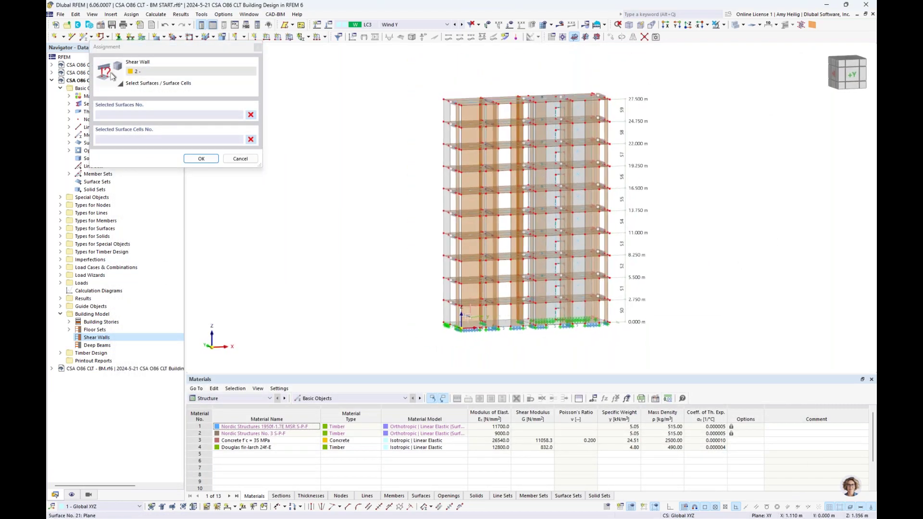
click(470, 315)
click(471, 291)
click(473, 270)
click(471, 250)
click(471, 228)
click(470, 205)
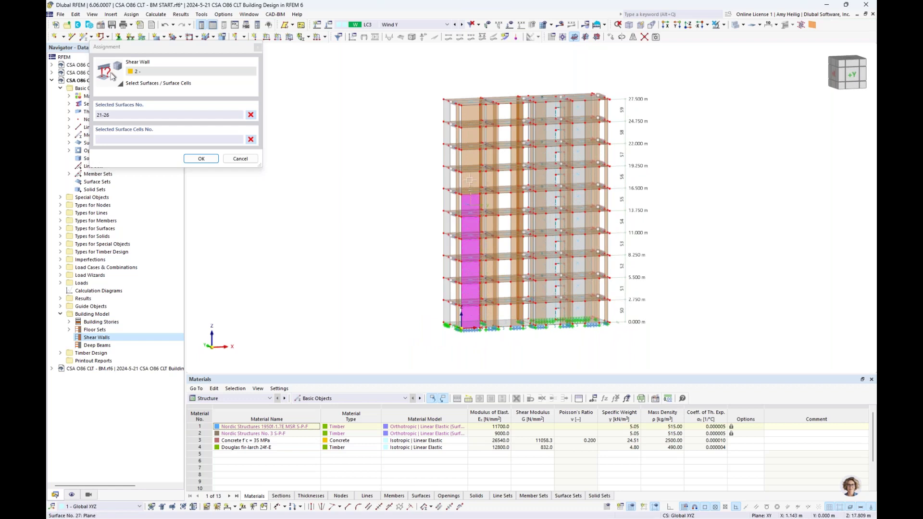
click(470, 181)
click(471, 160)
click(471, 138)
click(468, 116)
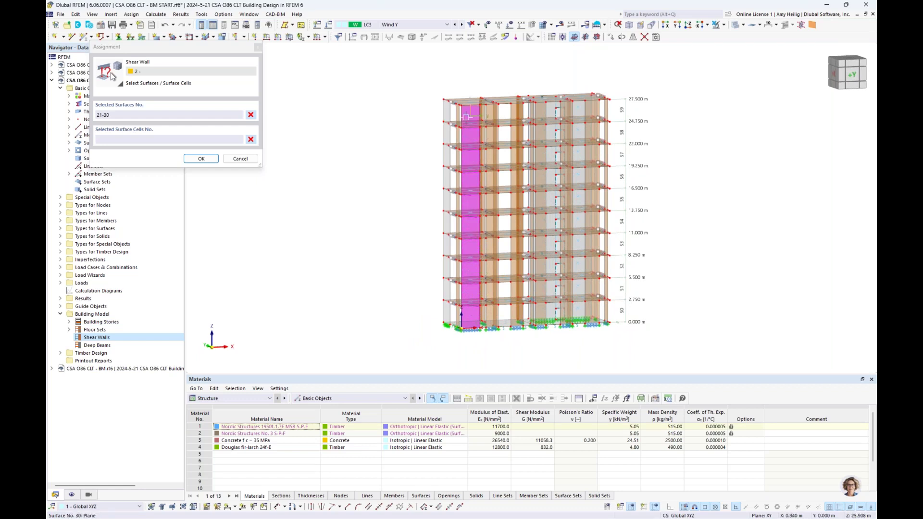
click(201, 158)
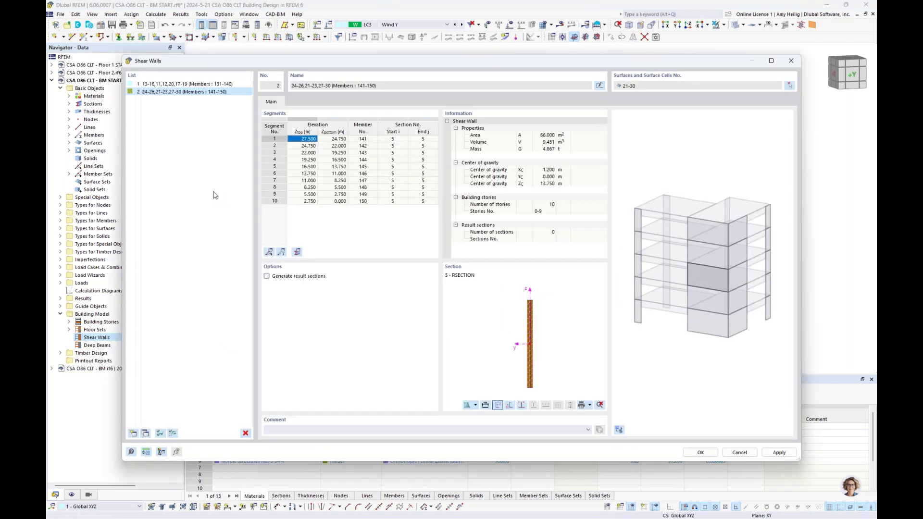
click(702, 453)
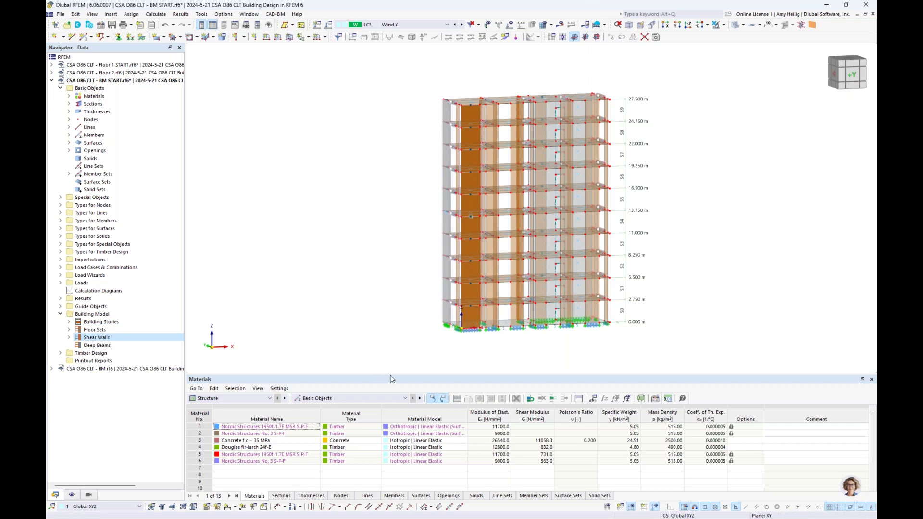
Enlarge the table area and review the design situations in the Timber Design input data
drag(395, 374, 381, 327)
click(242, 351)
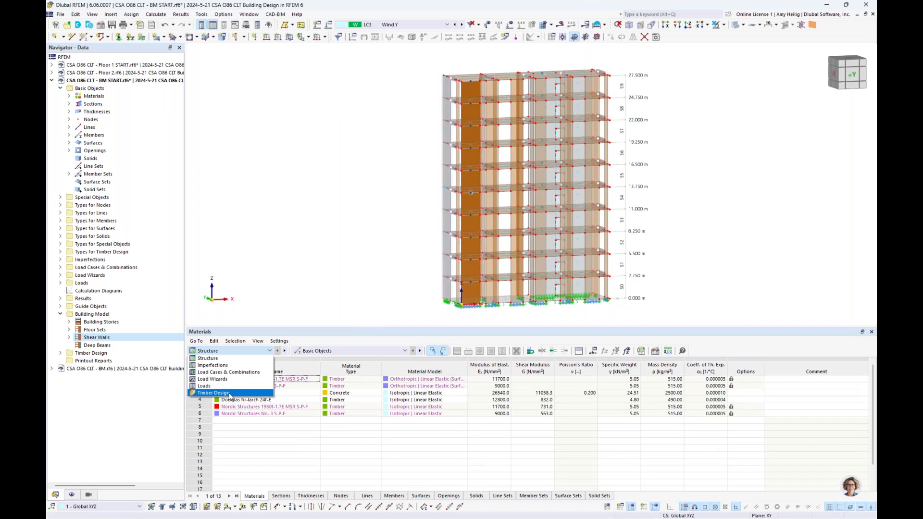
click(214, 393)
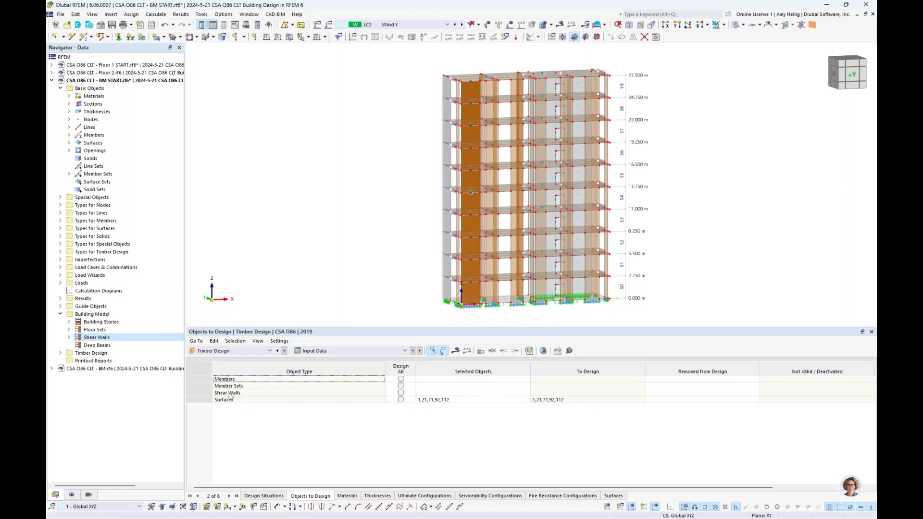
click(256, 497)
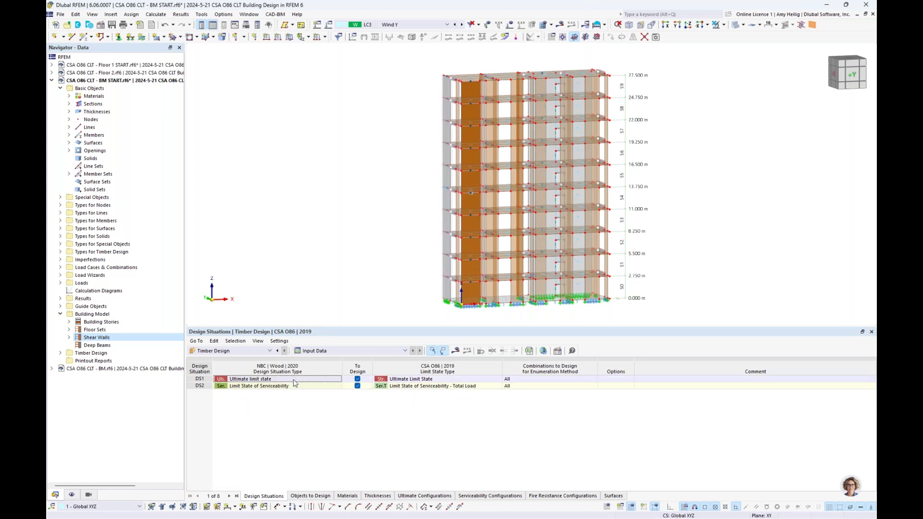
Review the objects to design and highlight the listed surfaces 1,21,71,92,112 in the model without changing the selection
click(310, 496)
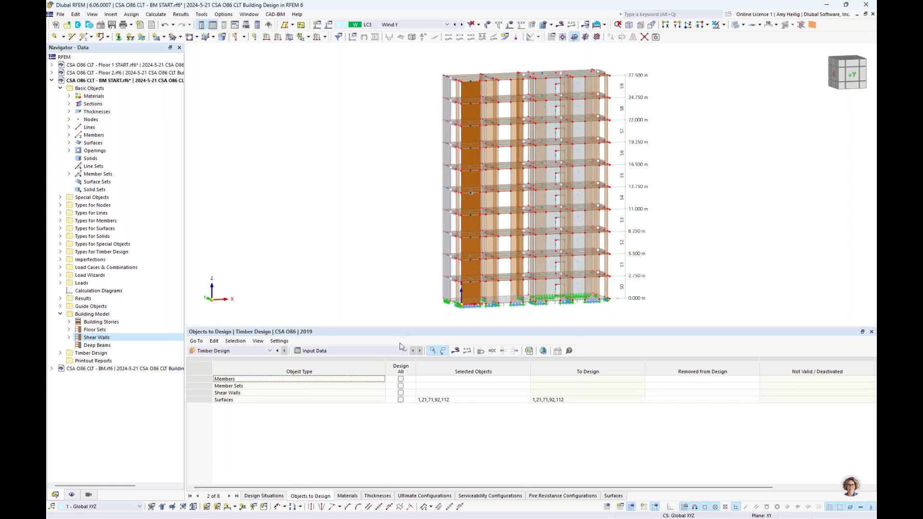
click(450, 400)
click(452, 399)
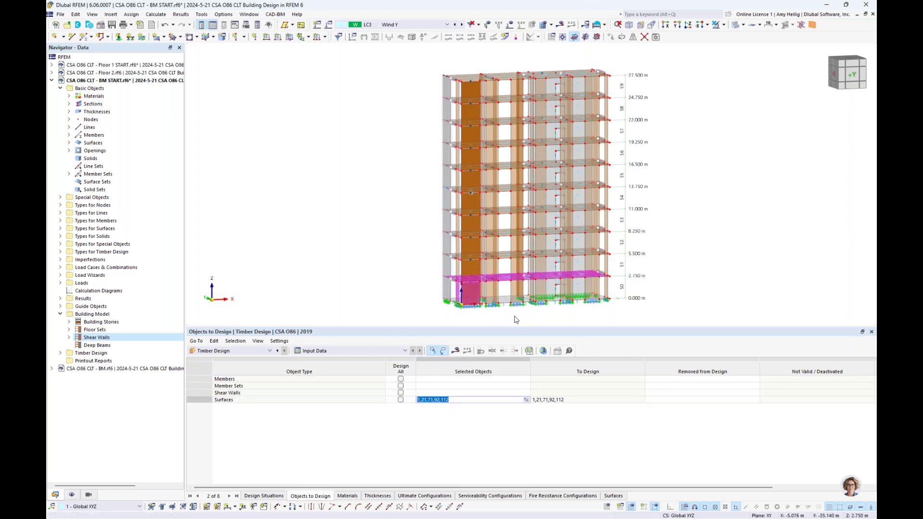
scroll(514, 313, up, 5)
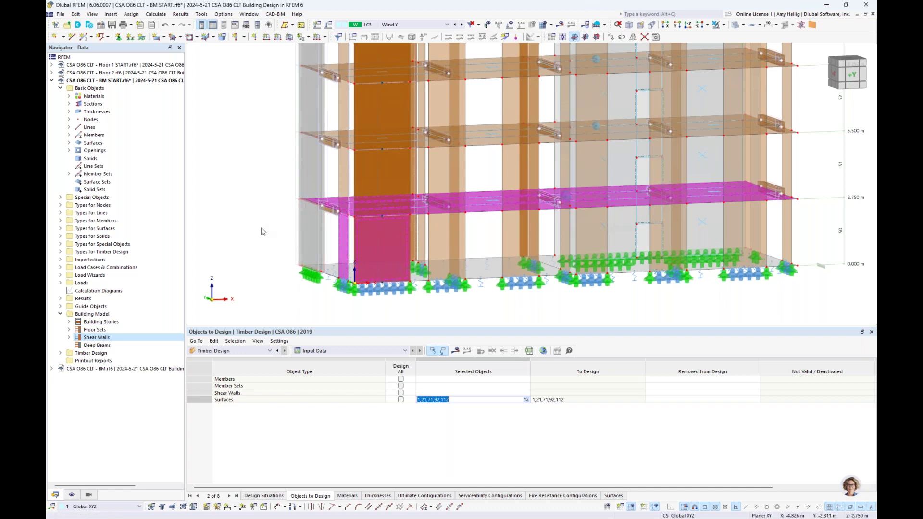
key(Return)
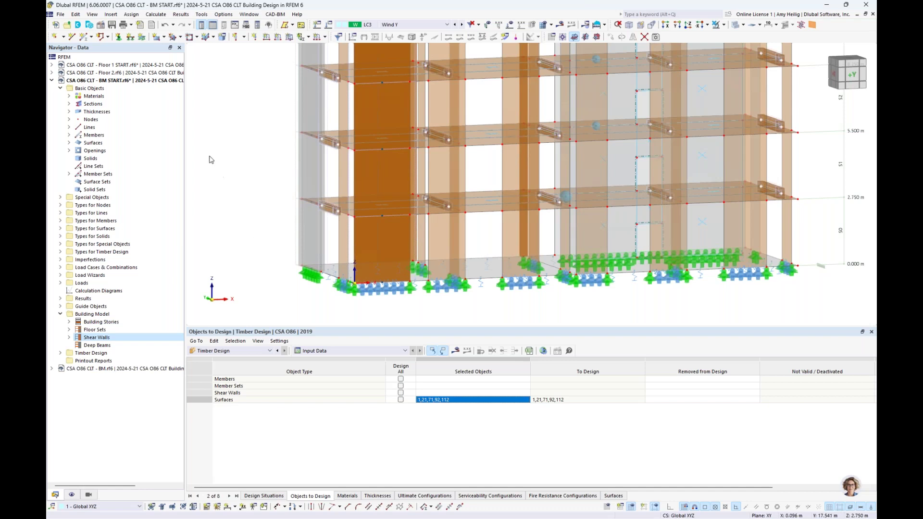
Switch to the calculated model CSA O86 CLT - BM.rf6 and show the results of load combination CO4, 1.25D + 0.50L + 1.40W
click(249, 14)
click(273, 141)
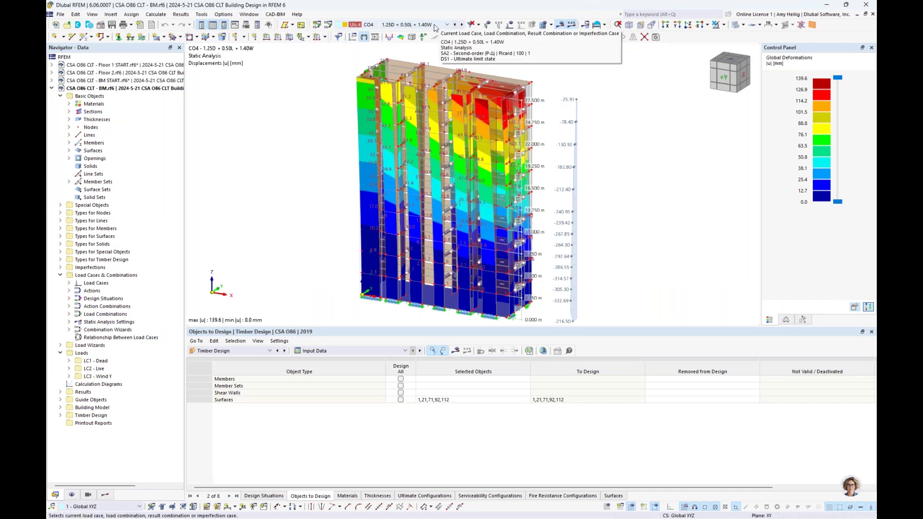
click(434, 25)
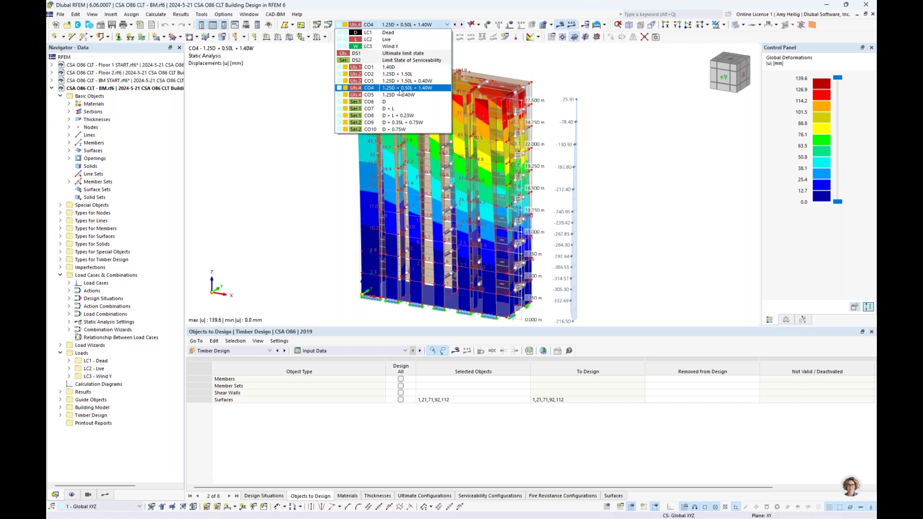
click(400, 90)
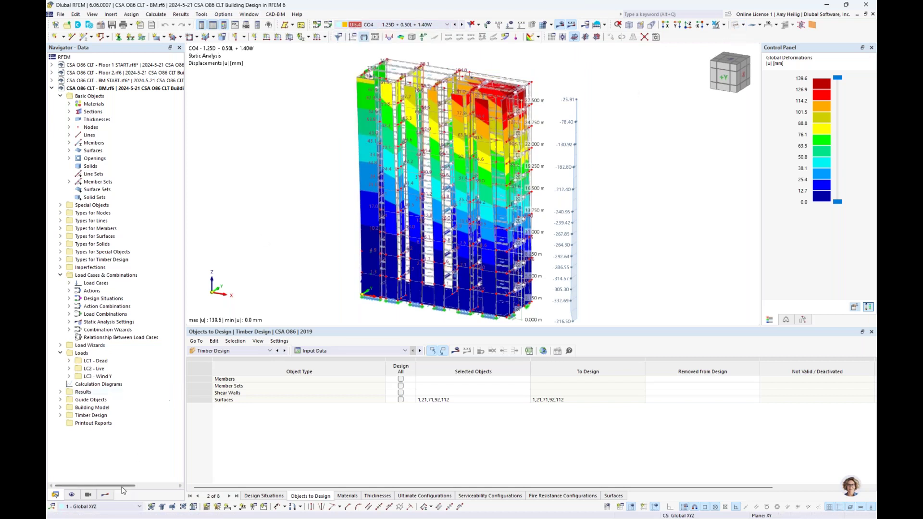
Examine the walls' total global deformations from the global 3D calculation
click(105, 495)
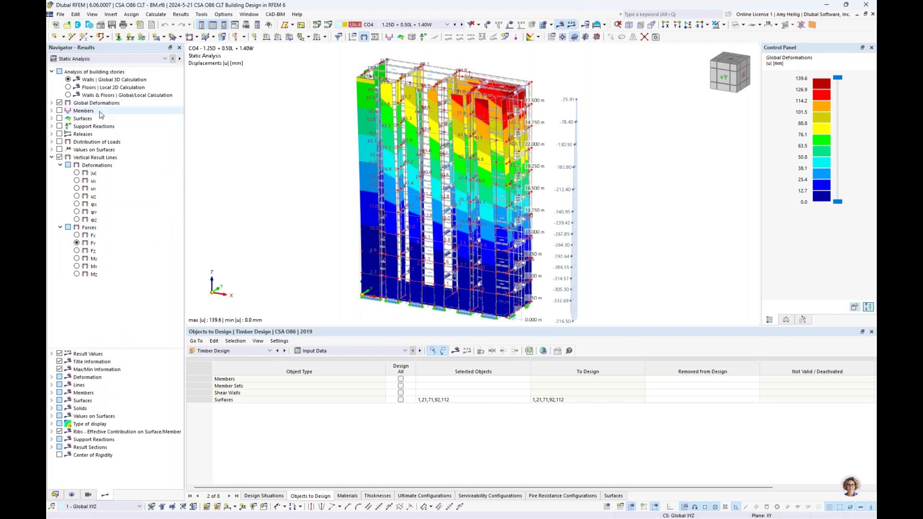
click(52, 103)
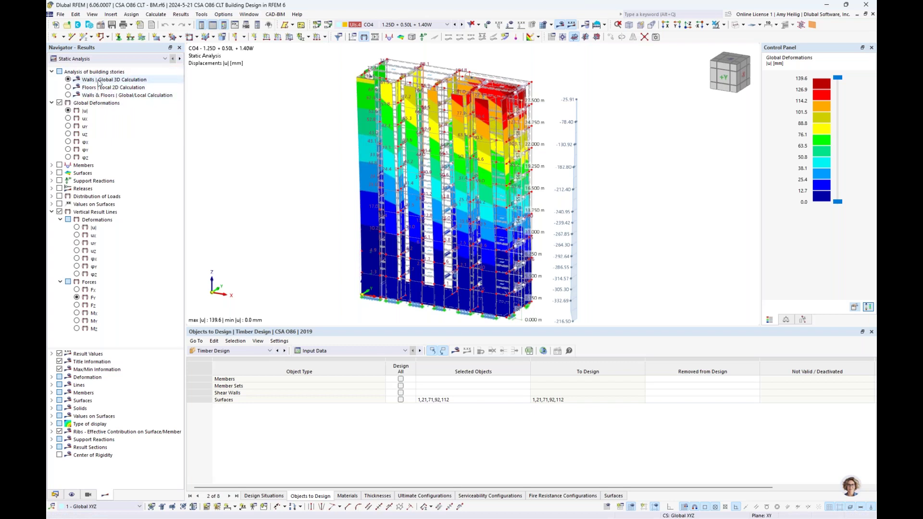
ctrl+middle_drag(638, 187, 613, 183)
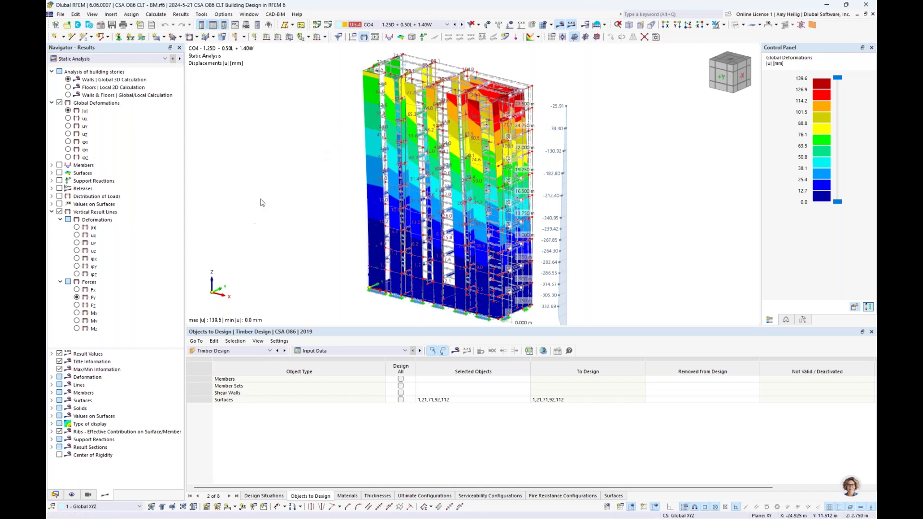
Show the local 2D calculation results for the floors and examine their total, uY and uX displacements
click(69, 88)
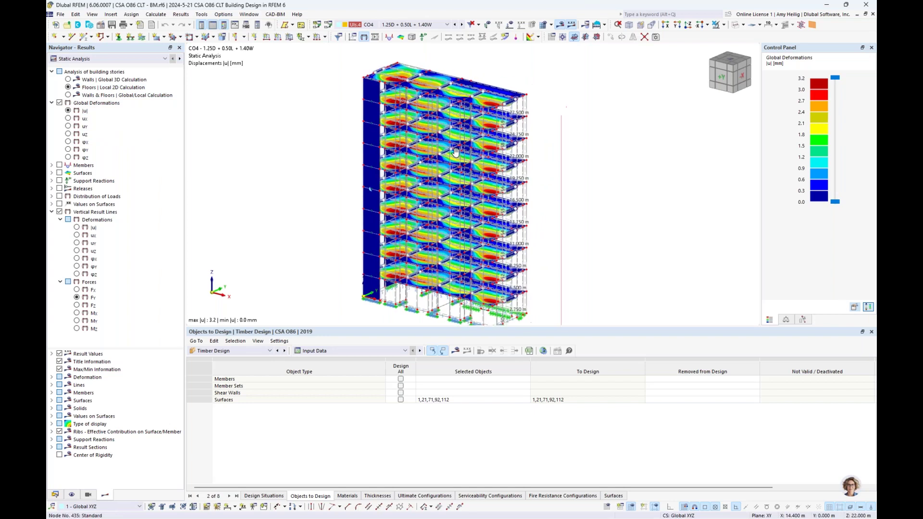
scroll(421, 113, up, 5)
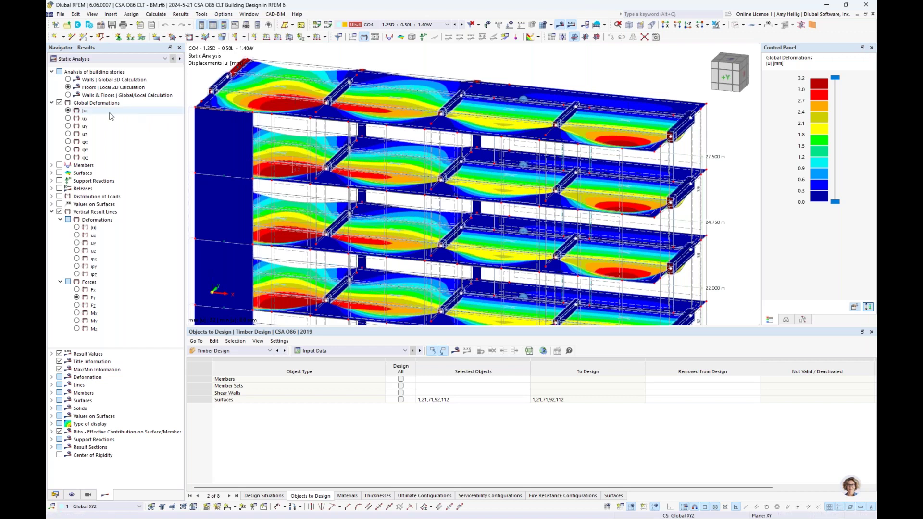
click(69, 127)
click(68, 126)
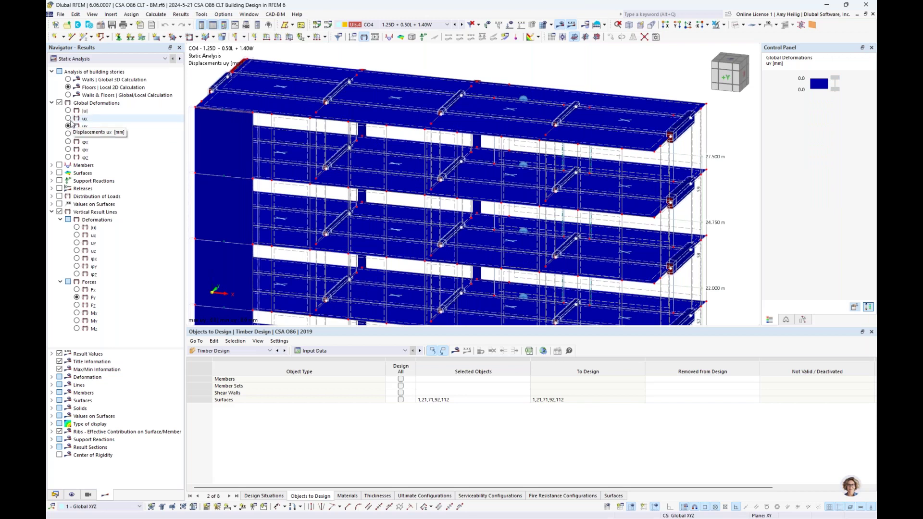
click(71, 119)
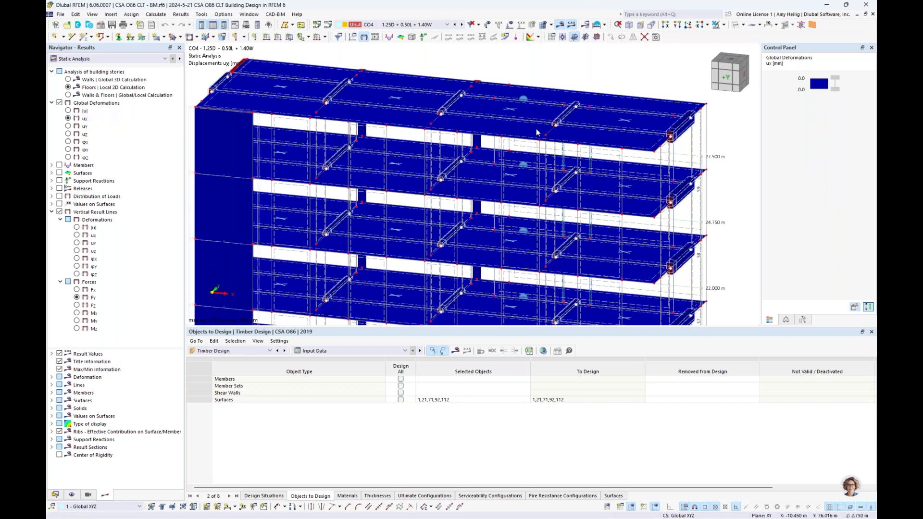
mouse_move(571, 121)
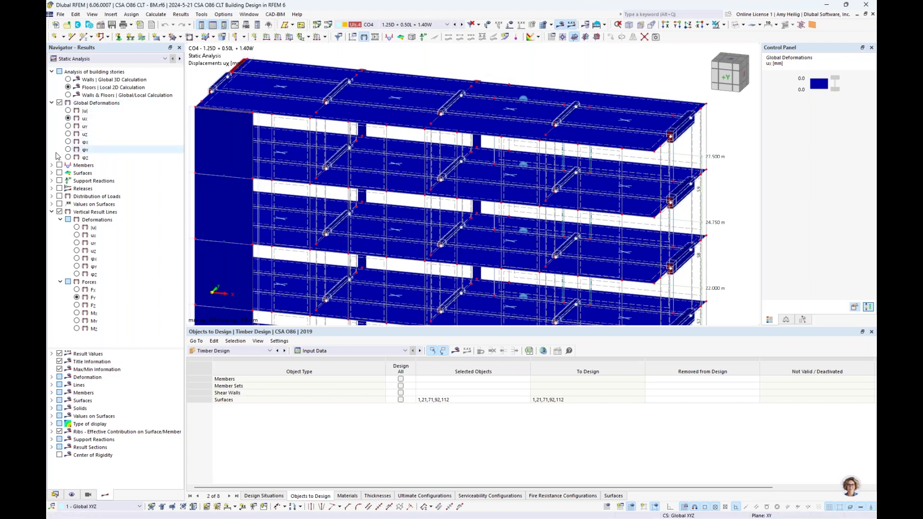
Display the basic internal force mx on the floor surfaces
click(52, 174)
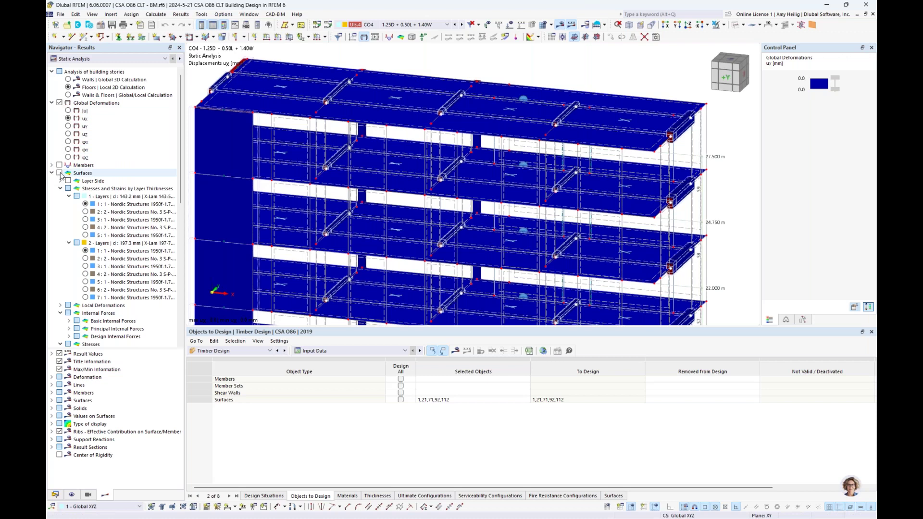
click(60, 188)
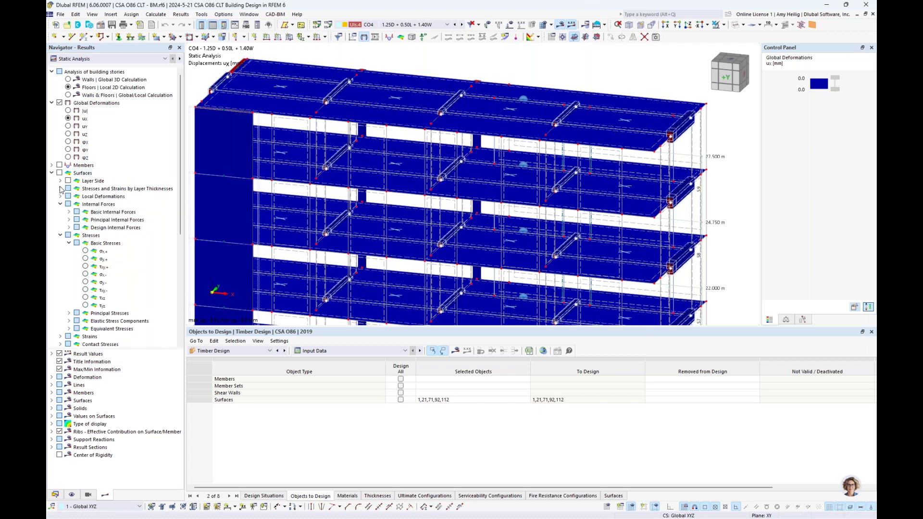
click(69, 243)
click(60, 236)
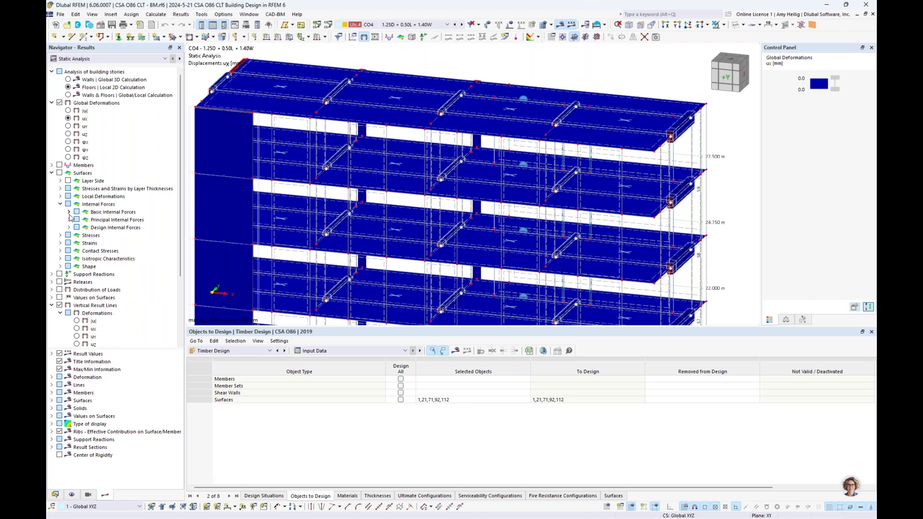
click(69, 213)
click(86, 220)
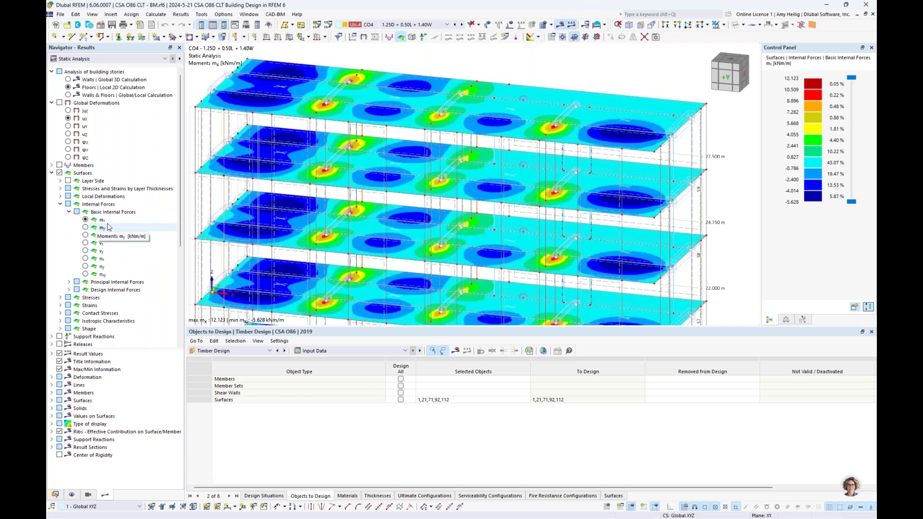
Examine the floors' basic internal forces: moments my and axial forces nx and ny
click(86, 228)
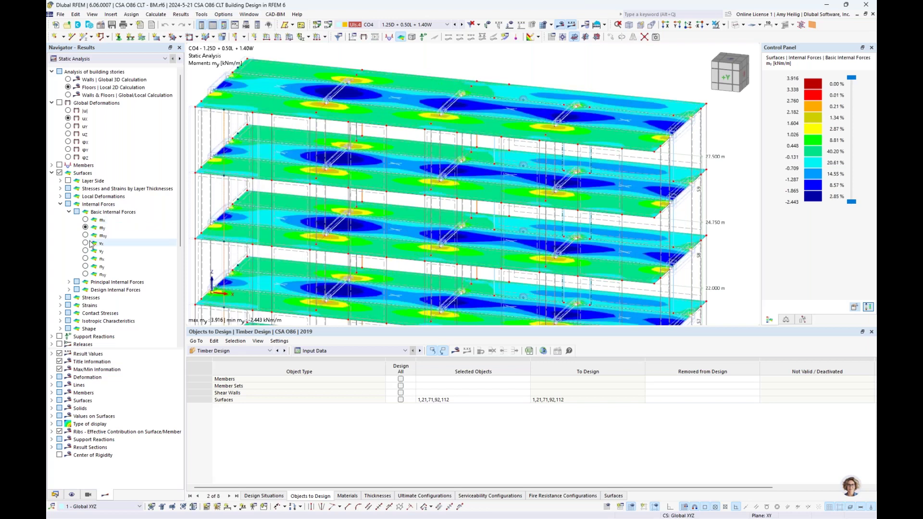
click(85, 260)
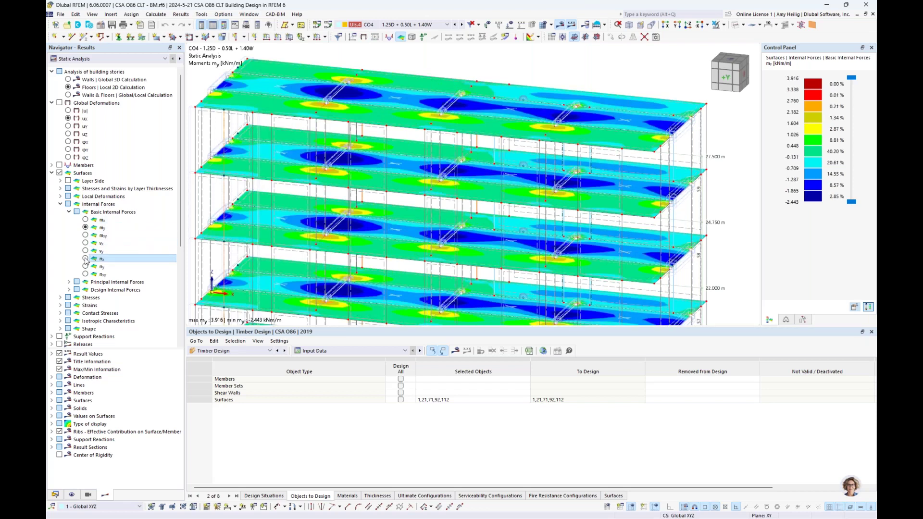
click(87, 267)
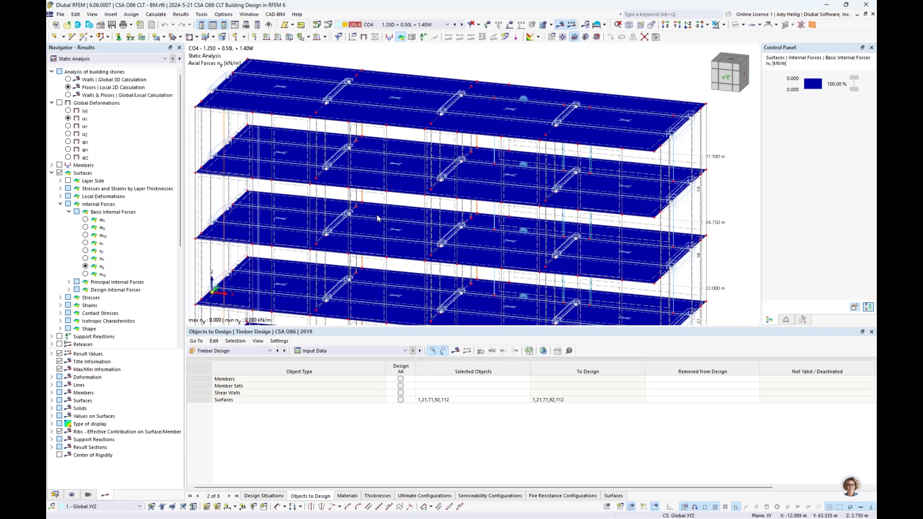
Show the combined global/local results for walls and floors and examine the total deformations |u| of the whole building
click(71, 96)
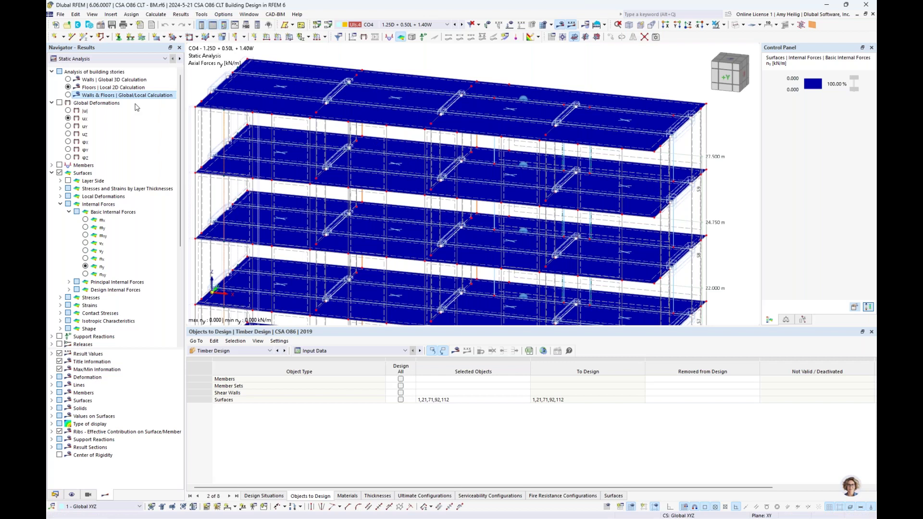
click(69, 112)
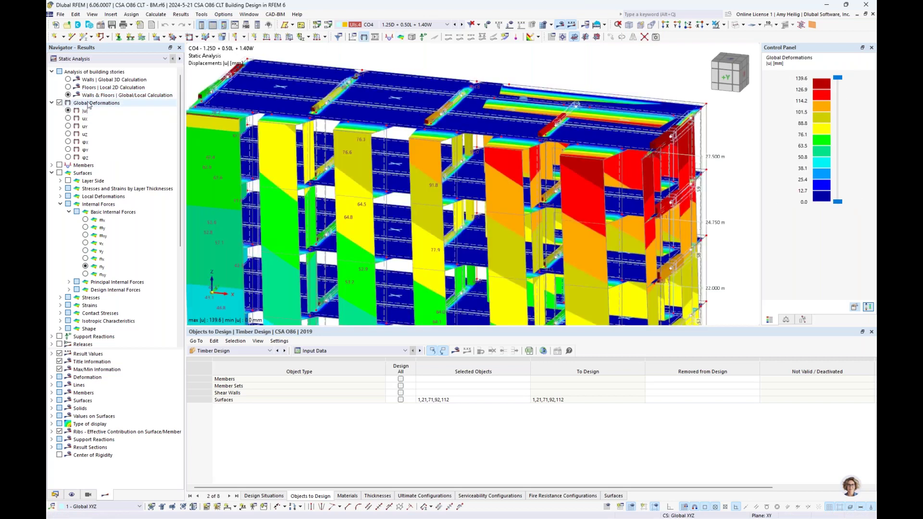
scroll(461, 178, down, 3)
ctrl+middle_drag(461, 179, 579, 199)
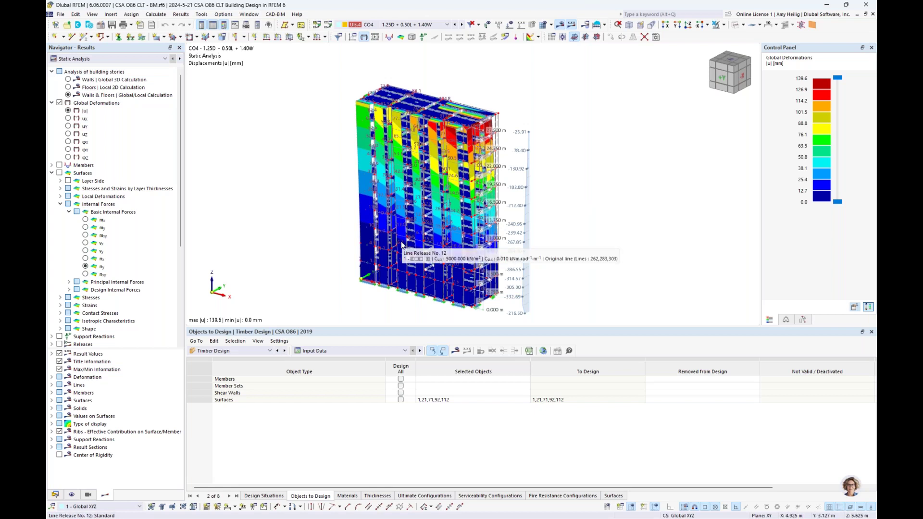
mouse_move(312, 232)
ctrl+middle_down()
mouse_move(380, 259)
mouse_move(324, 261)
mouse_move(317, 248)
ctrl+middle_up()
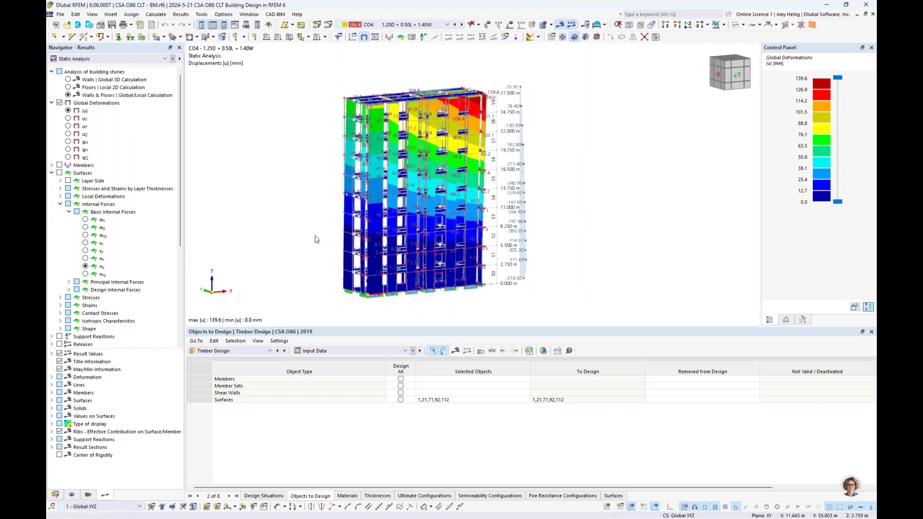
Replace the global deformations with the member internal forces and display the shear force Vz
click(51, 102)
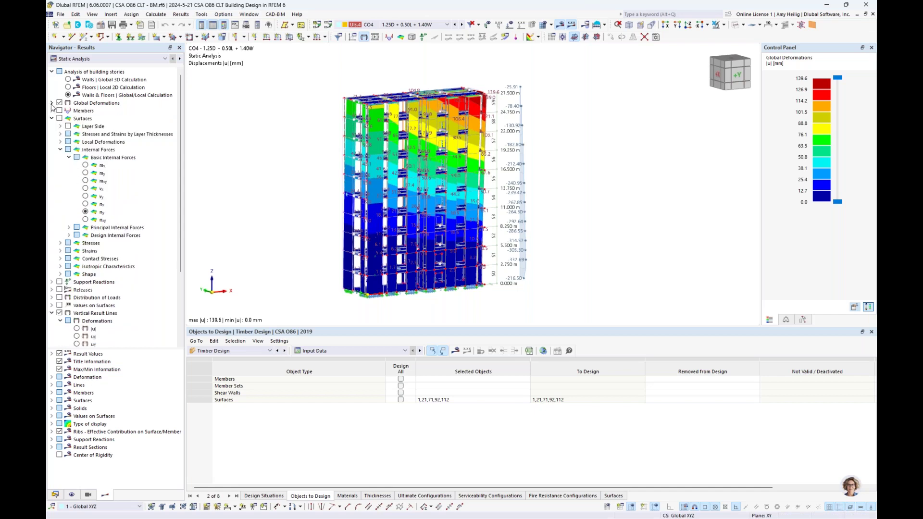
click(52, 119)
click(51, 111)
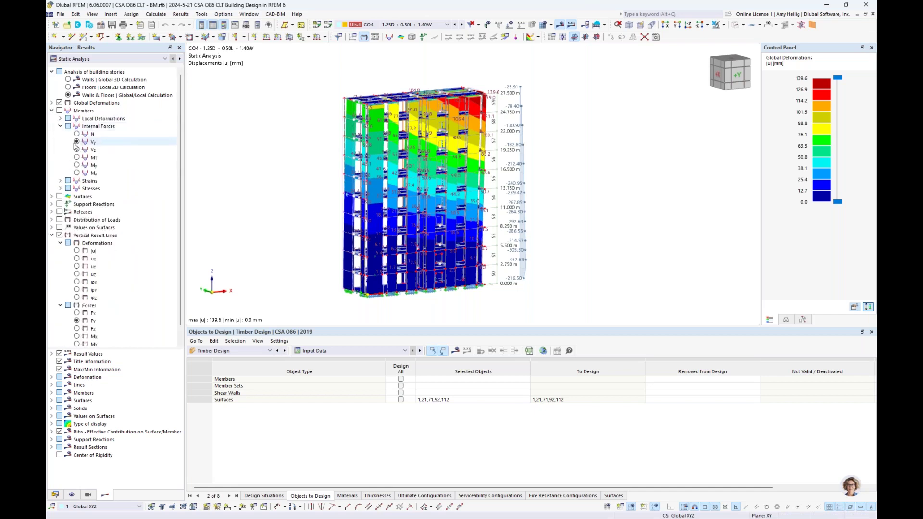
click(60, 111)
click(60, 111)
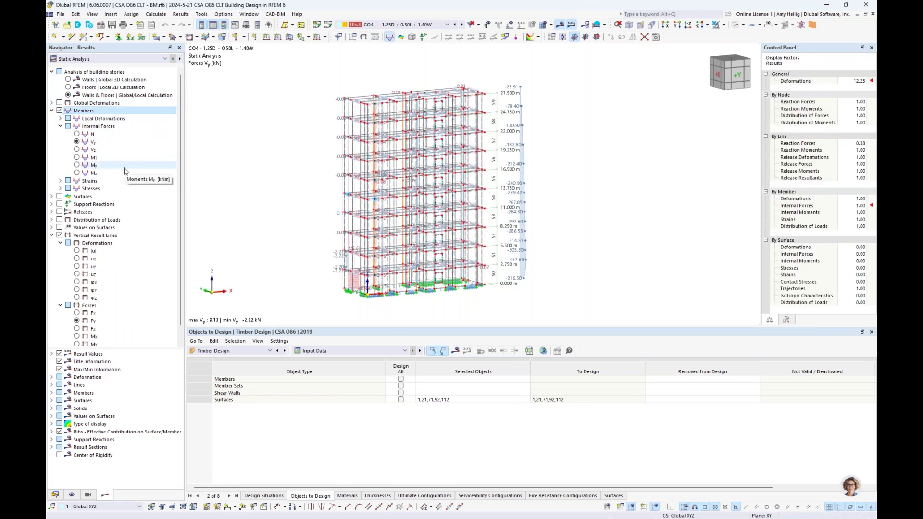
click(78, 152)
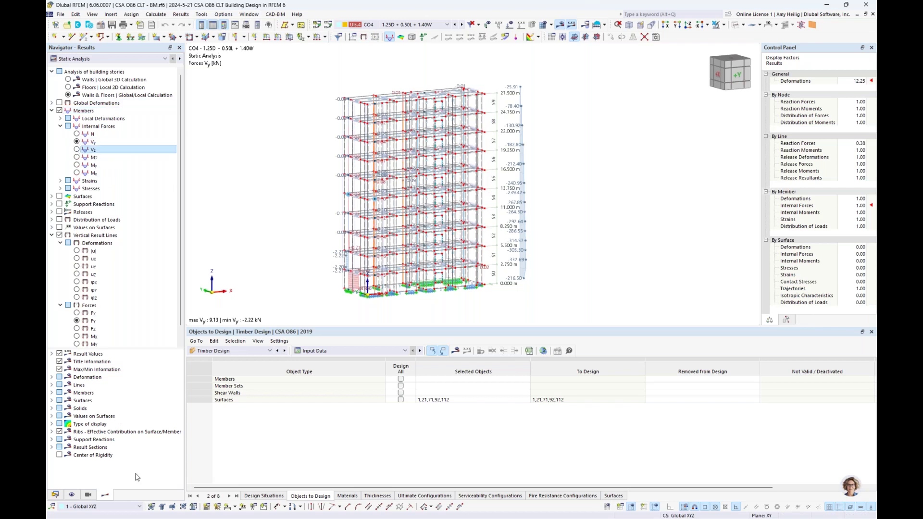
Limit the visible objects to members of type Result Beam and examine their Vz diagrams over the building height
click(88, 495)
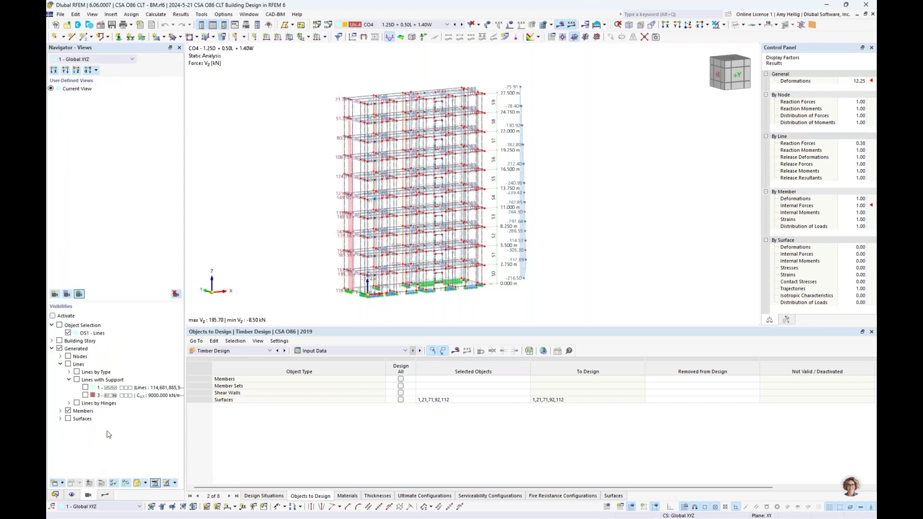
click(61, 364)
click(61, 365)
click(61, 372)
click(76, 402)
click(69, 395)
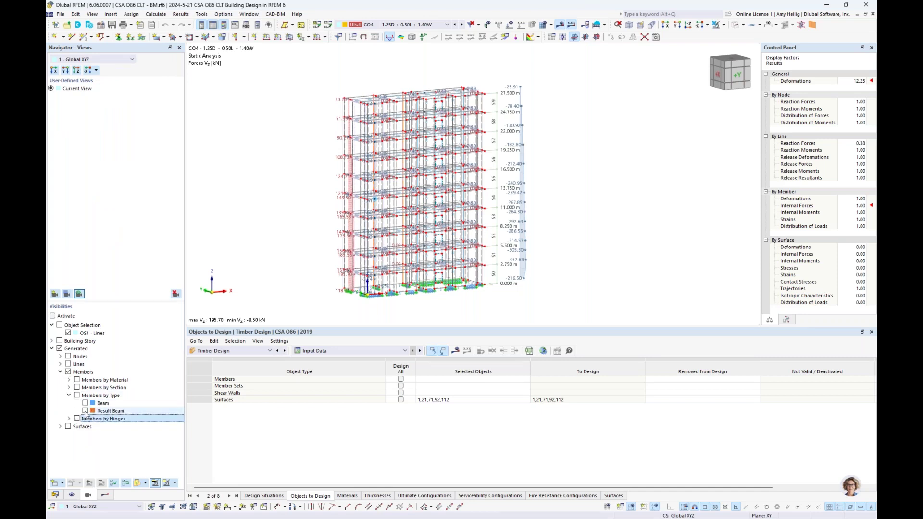
click(86, 411)
right_click(464, 189)
click(483, 351)
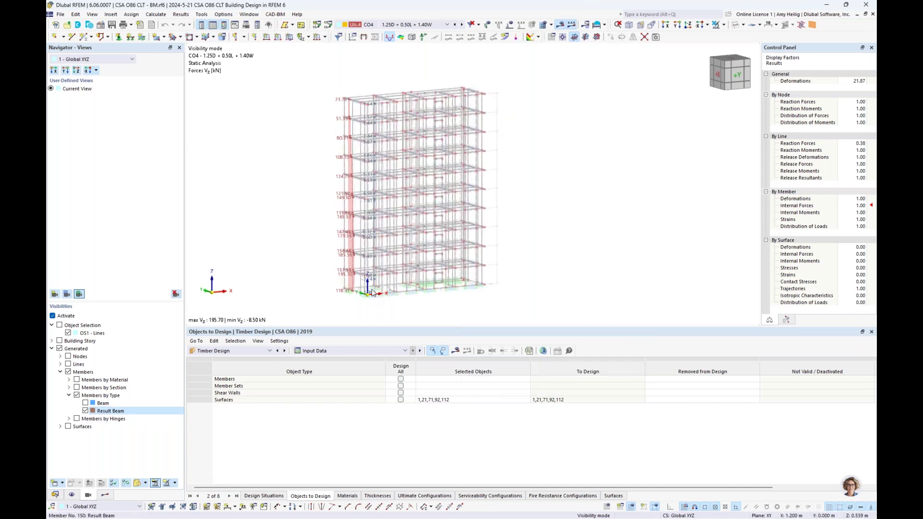
scroll(392, 326, up, 3)
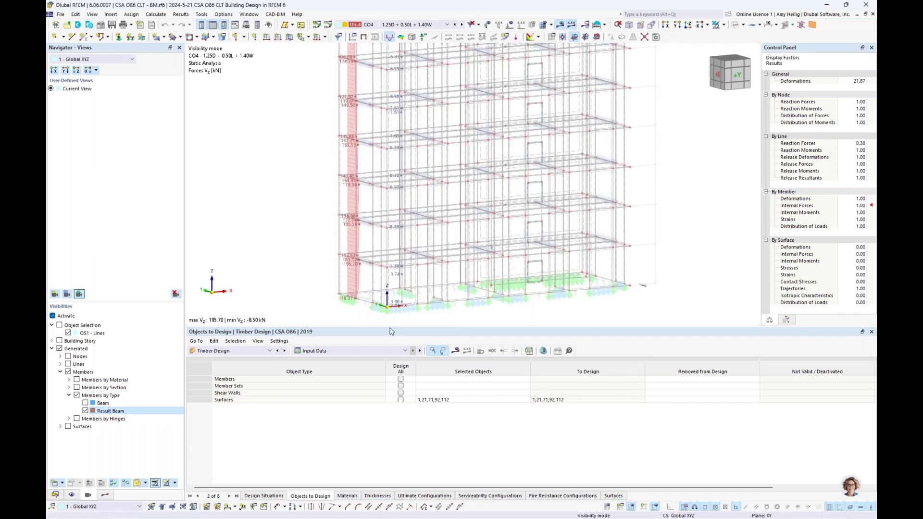
middle_drag(387, 321, 379, 372)
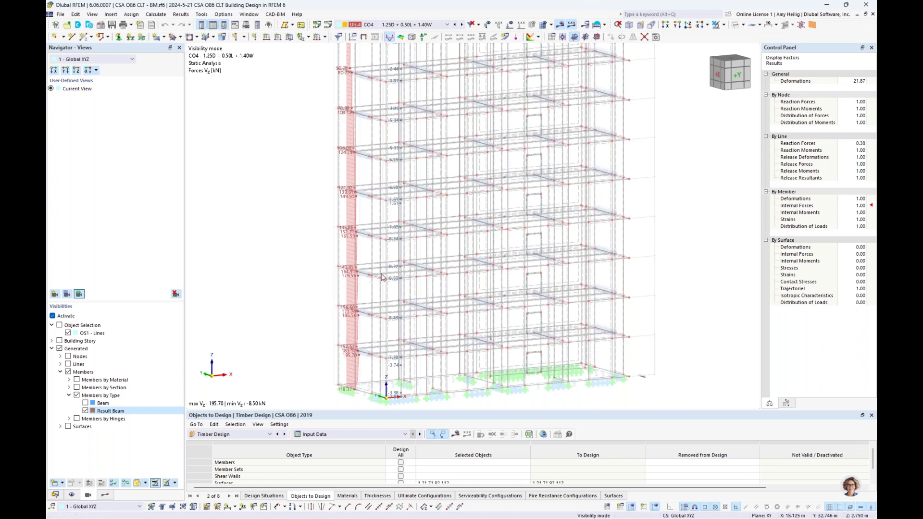
scroll(384, 277, down, 4)
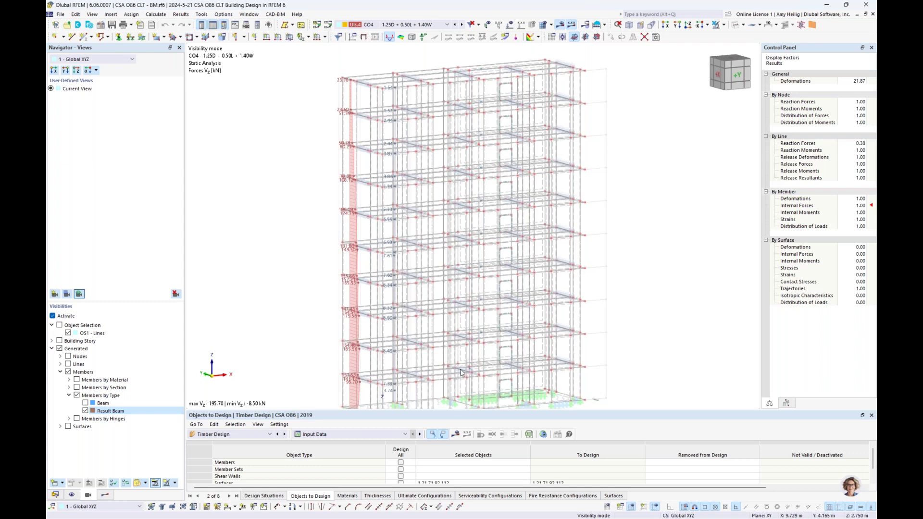
middle_drag(460, 373, 470, 335)
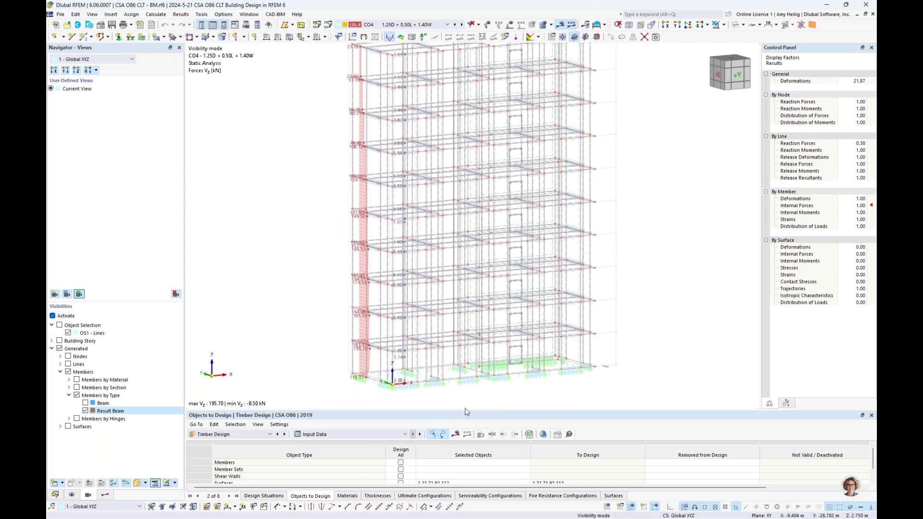
Show the static analysis results by stories and examine the member forces in the shear walls
drag(464, 411, 486, 314)
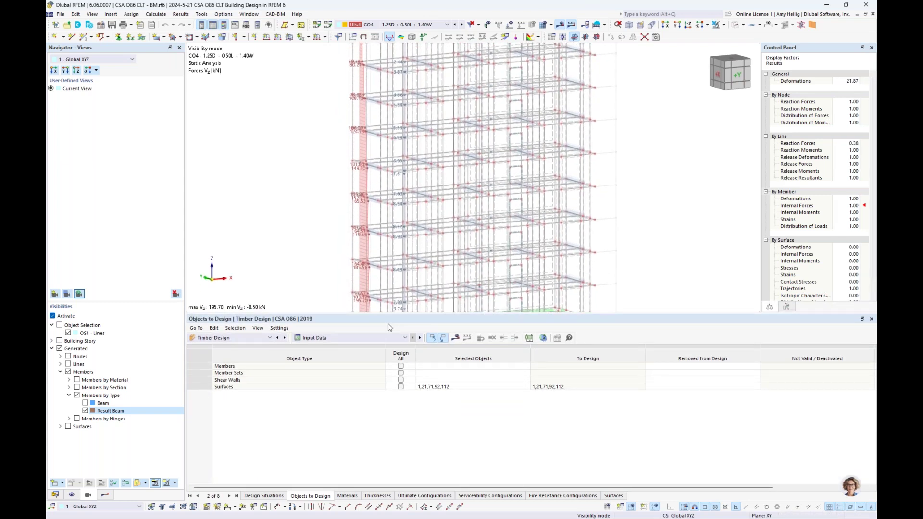
click(243, 339)
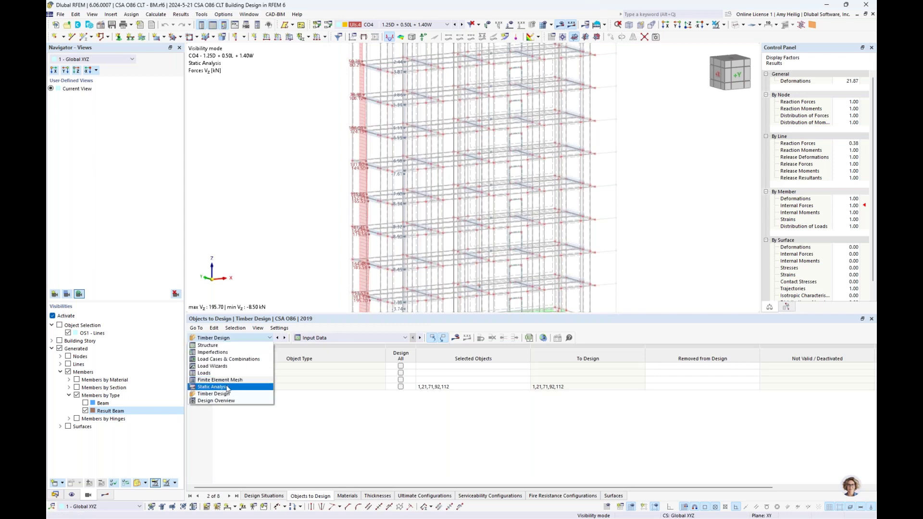
click(246, 393)
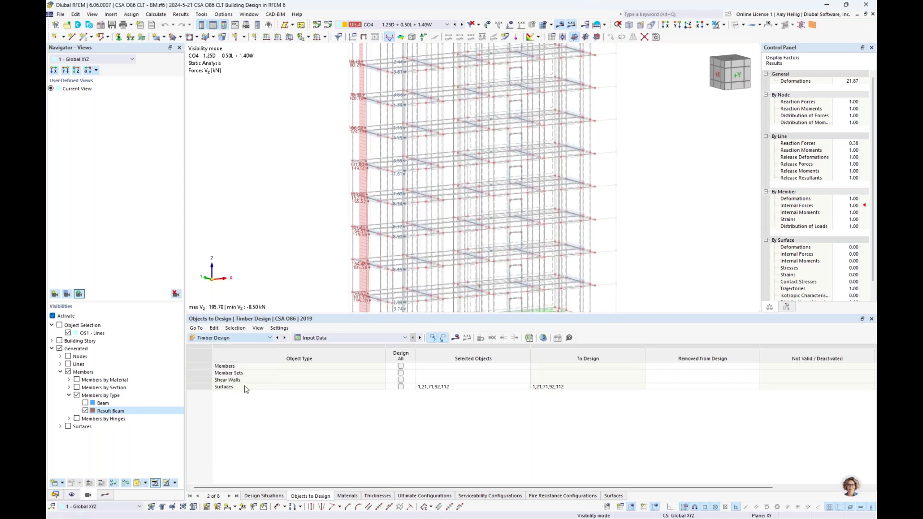
click(352, 337)
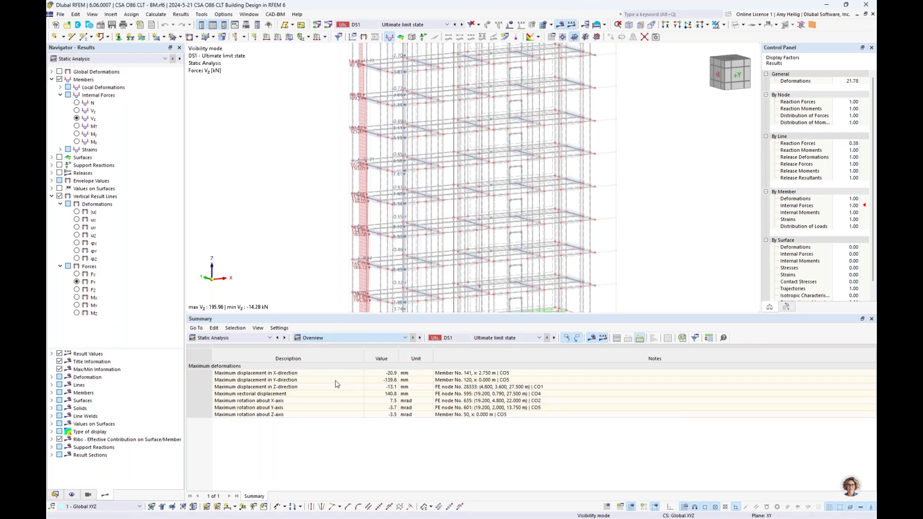
click(336, 380)
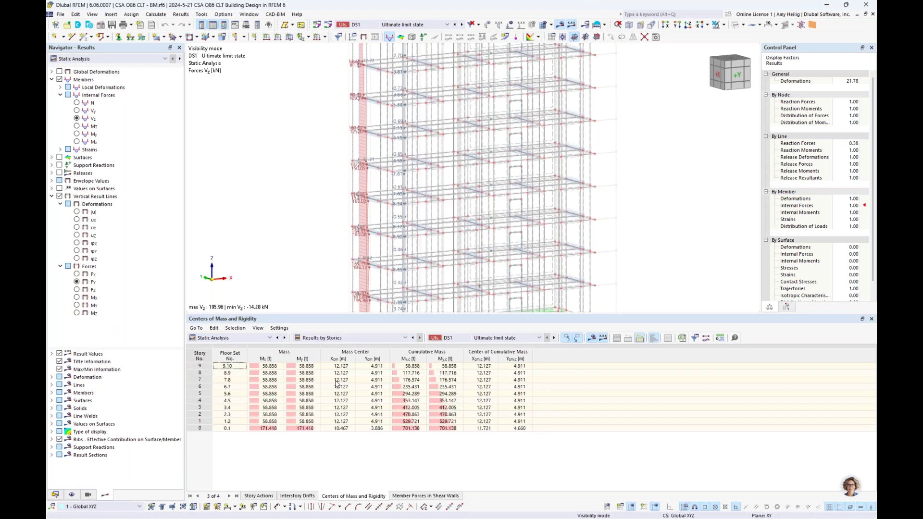
click(415, 496)
scroll(488, 269, down, 3)
middle_drag(490, 269, 476, 250)
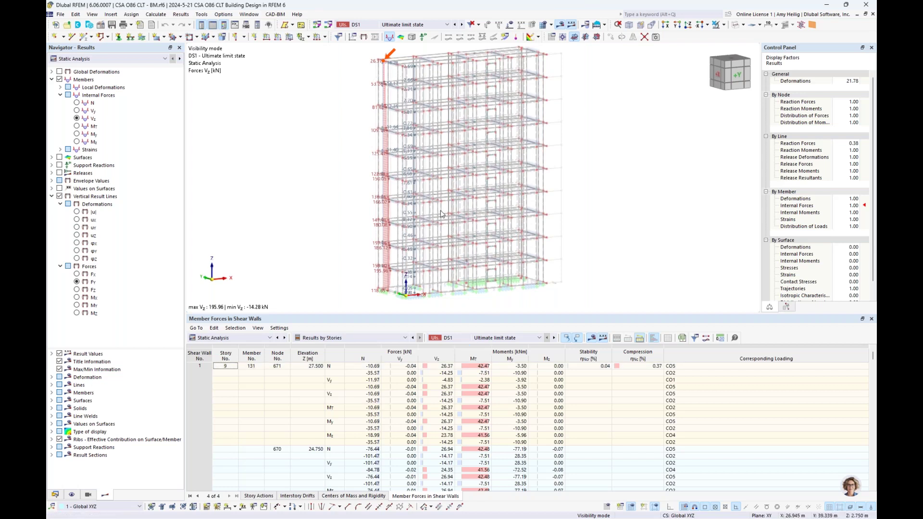
List the story actions and restore the full model by hiding the member results and cancelling the visibility mode
click(259, 496)
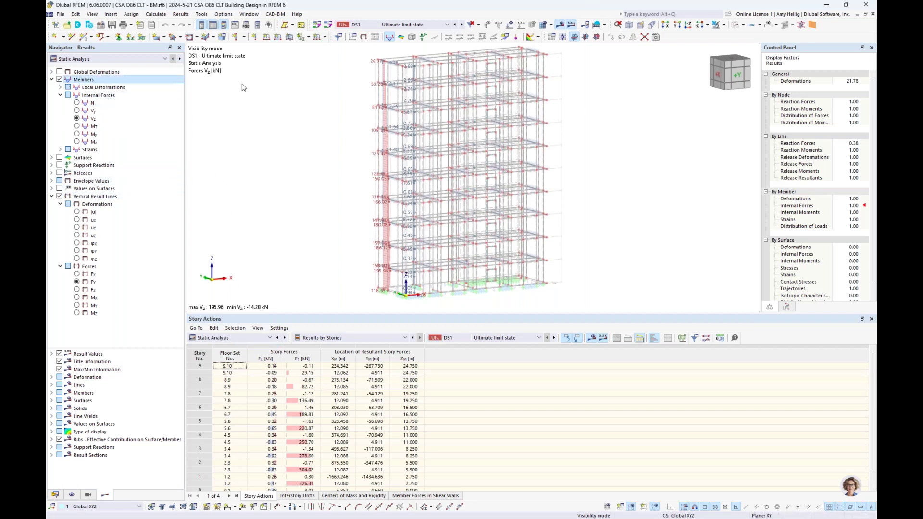
click(723, 24)
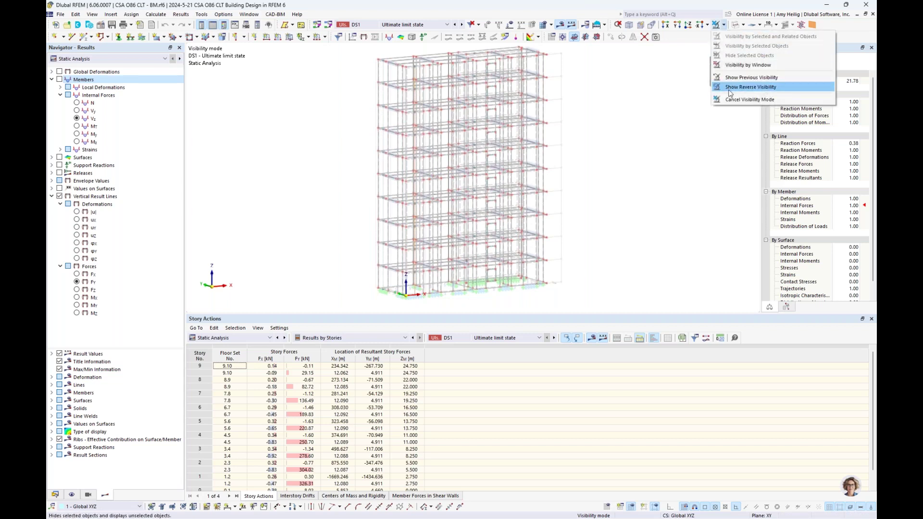
click(731, 100)
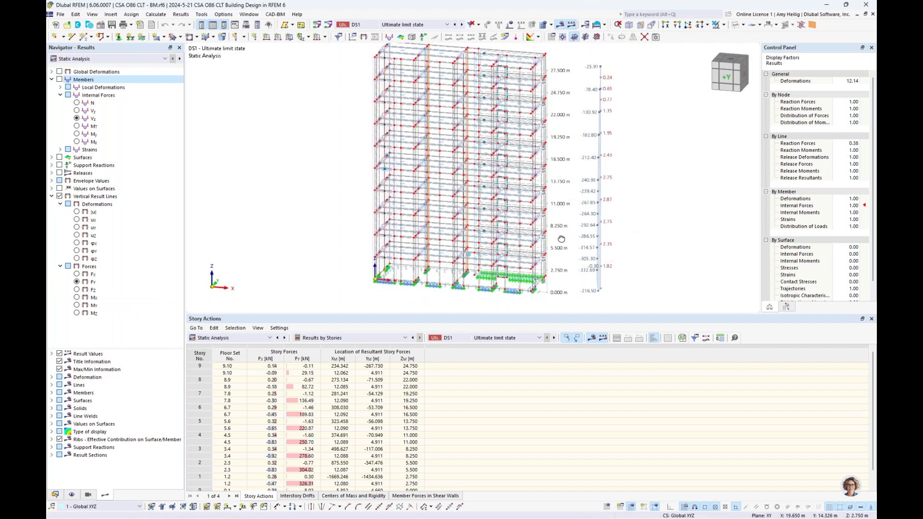
Show the story actions for load combination CO4, 1.25D + 0.50L + 1.40W, and examine the story forces
click(423, 28)
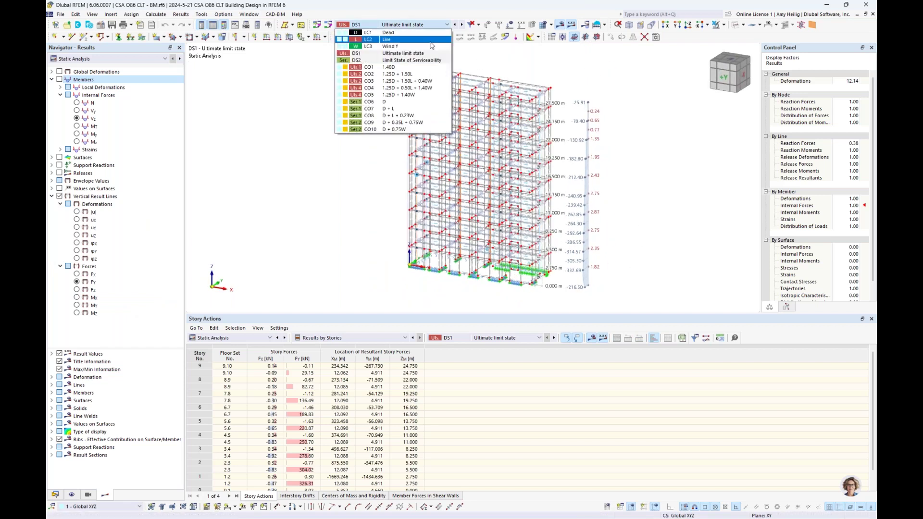
click(429, 91)
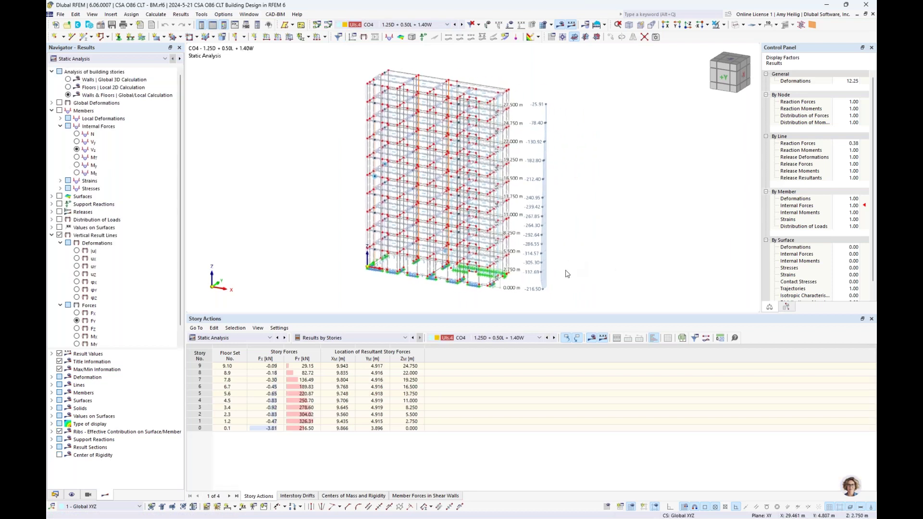
scroll(560, 267, up, 3)
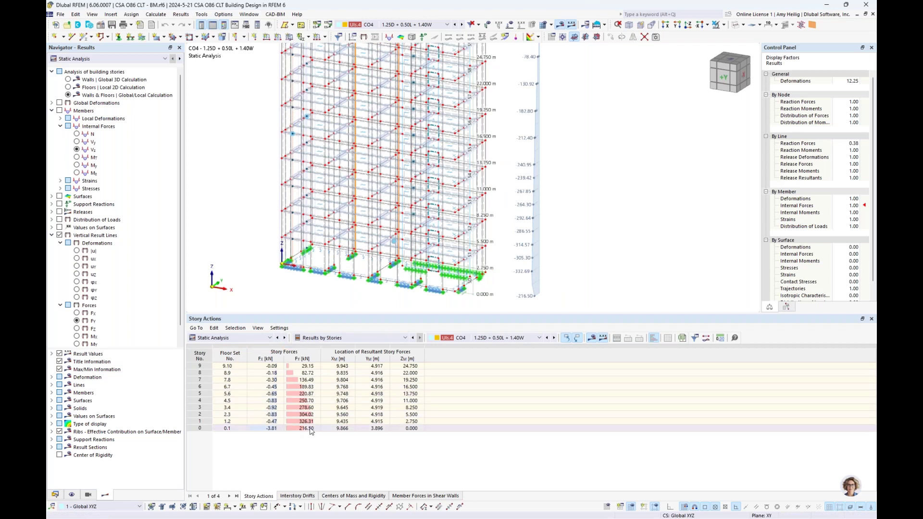
Display the uY deformations on the vertical result line and examine them over the building height
click(77, 267)
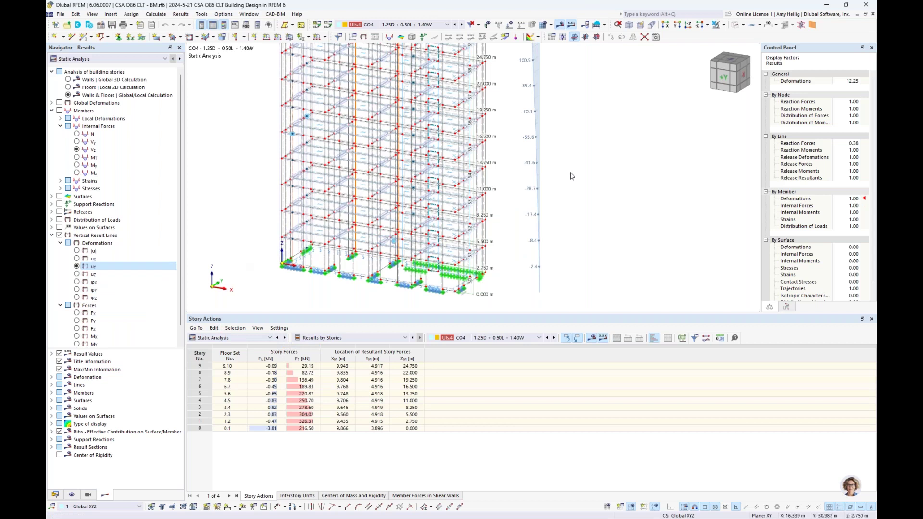
middle_drag(575, 168, 551, 198)
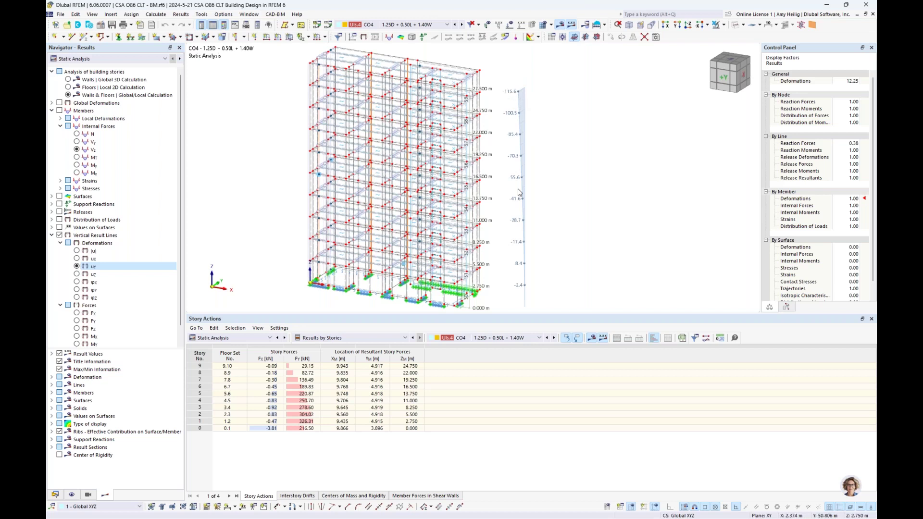
middle_drag(527, 260, 522, 253)
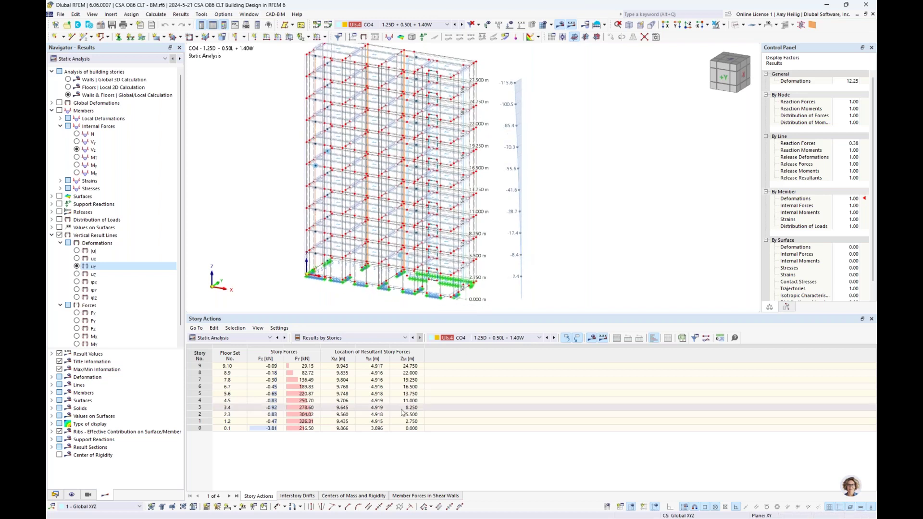
Examine the interstory drifts and the centers of mass and rigidity for each story
click(297, 496)
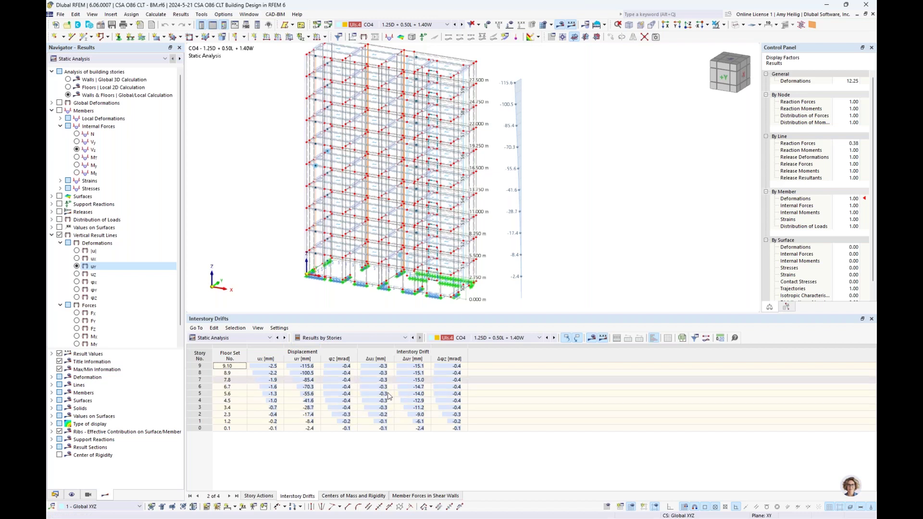
click(352, 496)
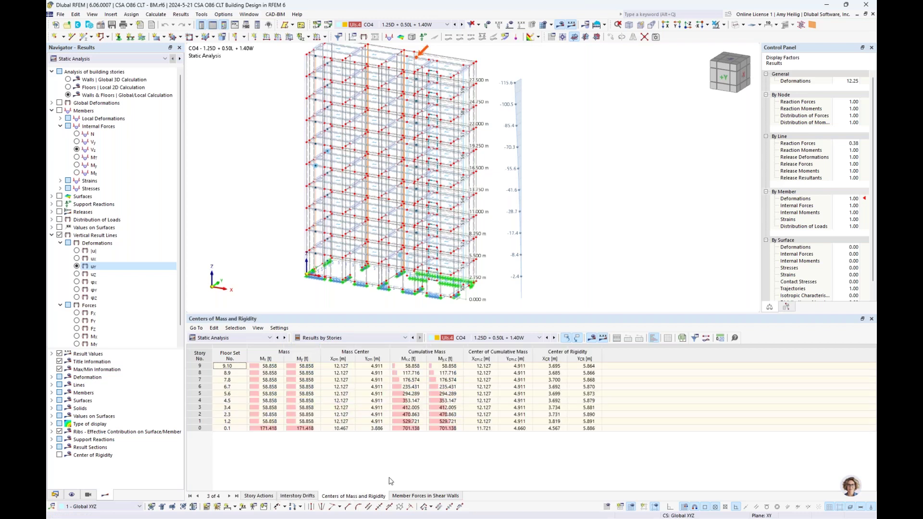
Locate the centers of mass of the upper stories in the model from the story 8 and 7 mass entries
ctrl+middle_drag(301, 180, 398, 106)
scroll(397, 105, up, 2)
scroll(432, 107, up, 2)
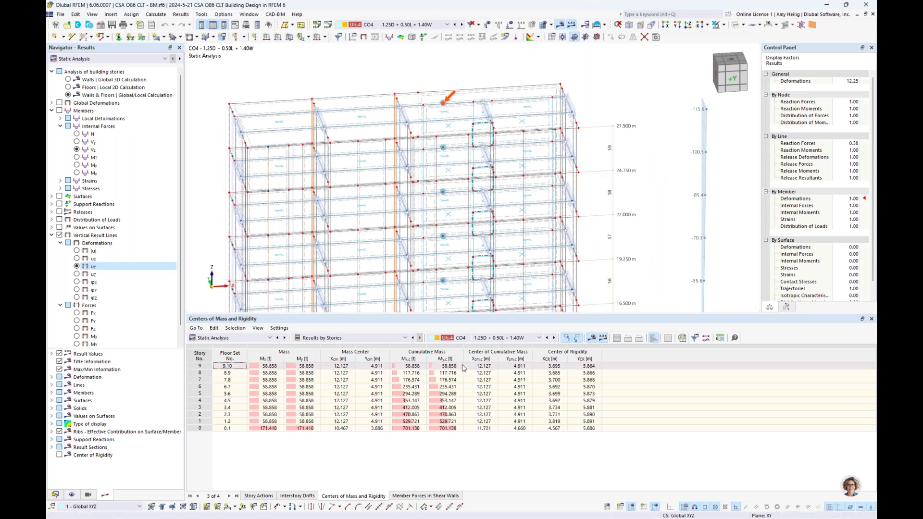
click(266, 372)
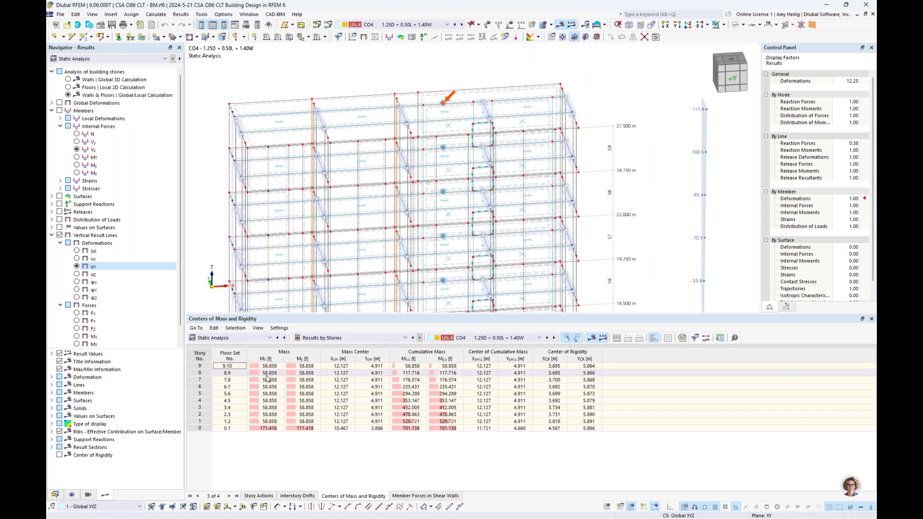
click(267, 380)
Turn on the Center of Rigidity display and locate the rigidity centers of stories 9, 8 and 7 in the model
click(57, 455)
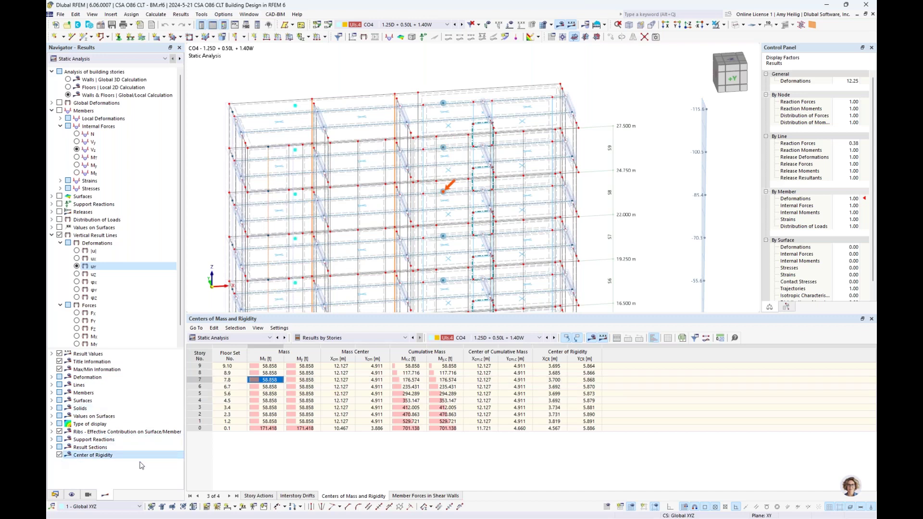
click(553, 367)
click(556, 373)
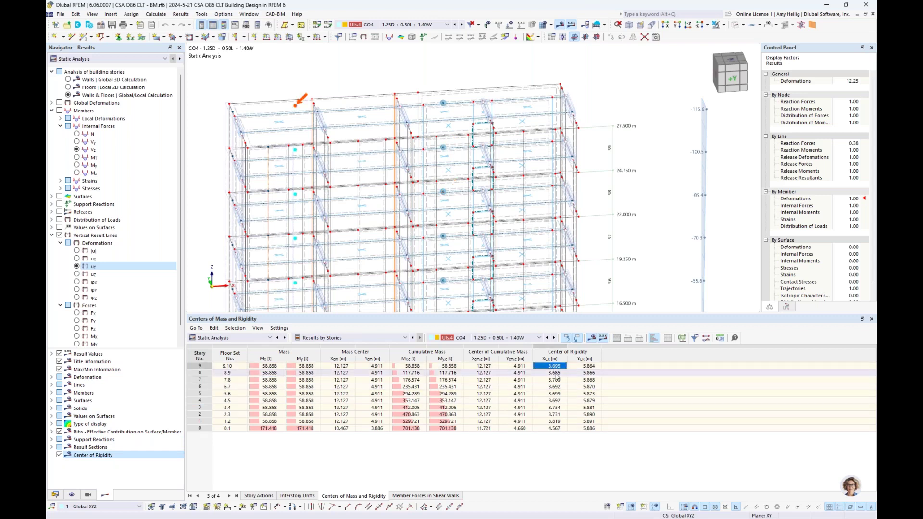
click(555, 380)
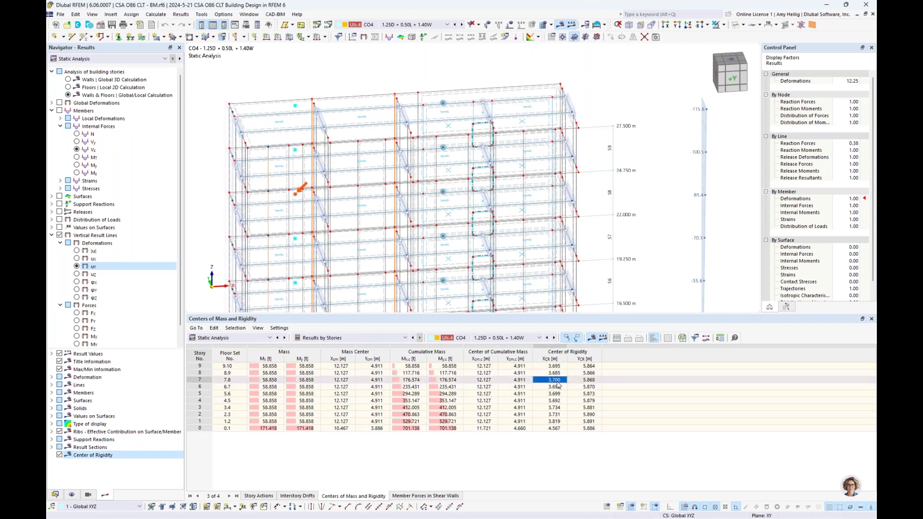
Show the Timber Design results overview and examine the design check ratios on the lowest floor slab
click(241, 338)
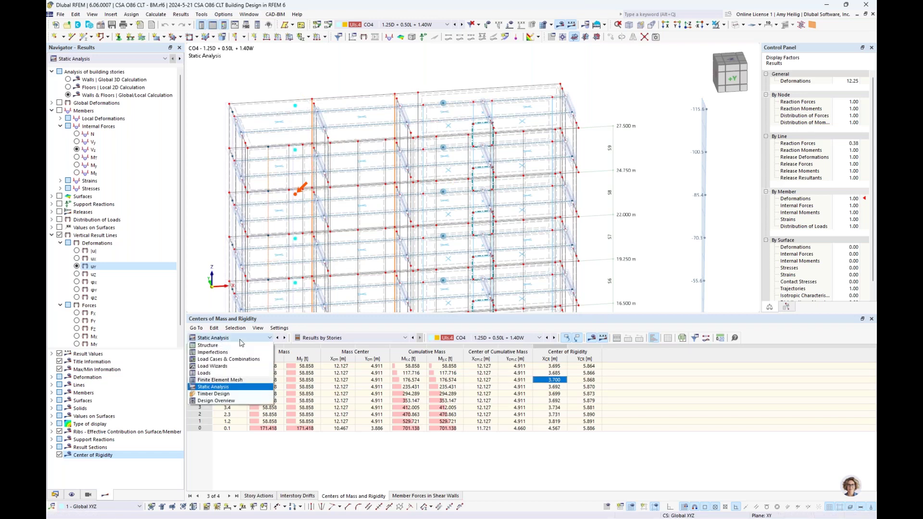
click(221, 387)
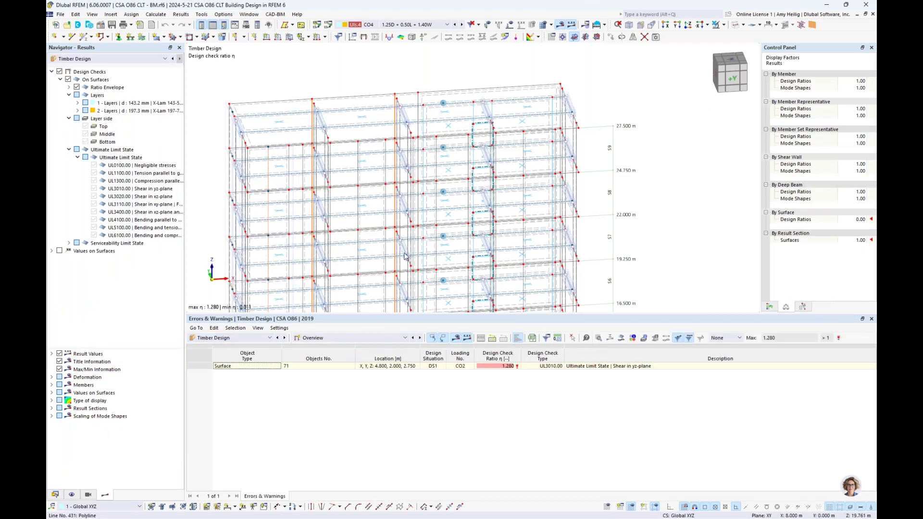
scroll(427, 202, down, 3)
middle_drag(427, 202, 406, 100)
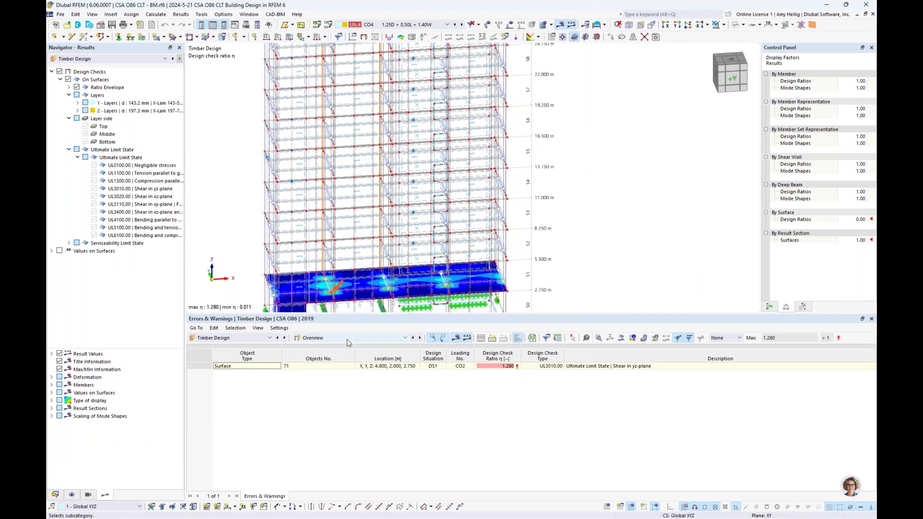
List the design ratios on surfaces by surface and examine the ratio distribution on the lowest floor and its walls
click(342, 338)
click(340, 361)
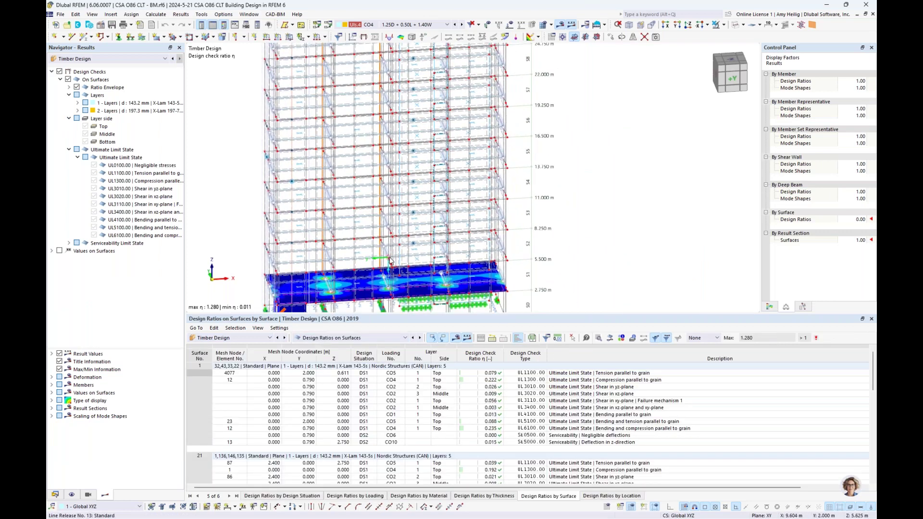
scroll(409, 273, up, 4)
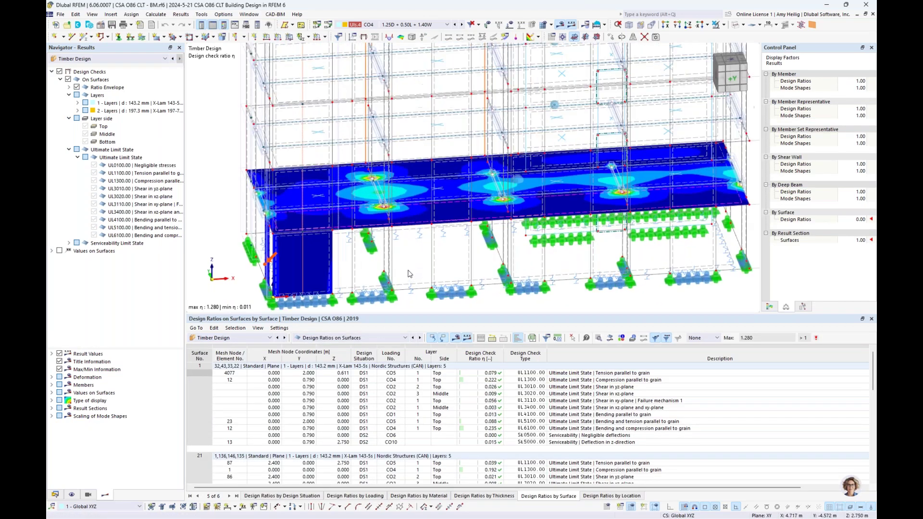
ctrl+middle_drag(409, 271, 397, 245)
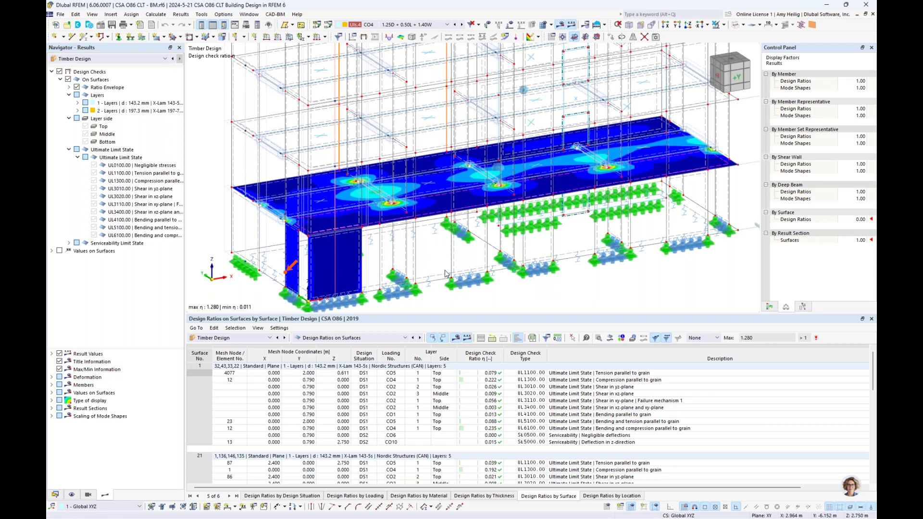
Switch to the PowerPoint webinar slide show and advance from the Multilayer Surfaces Add-on slide to the Dlubal Software Information slide
key(super)
key(super+Tab)
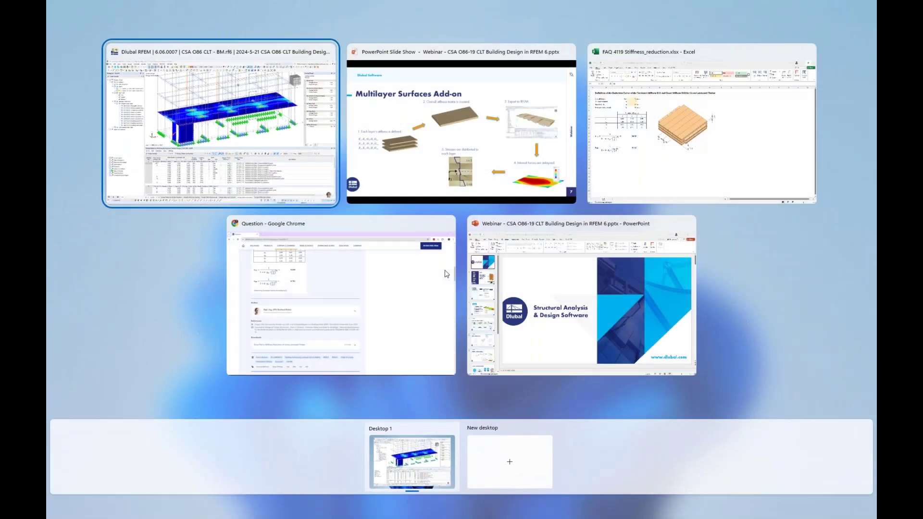
click(438, 172)
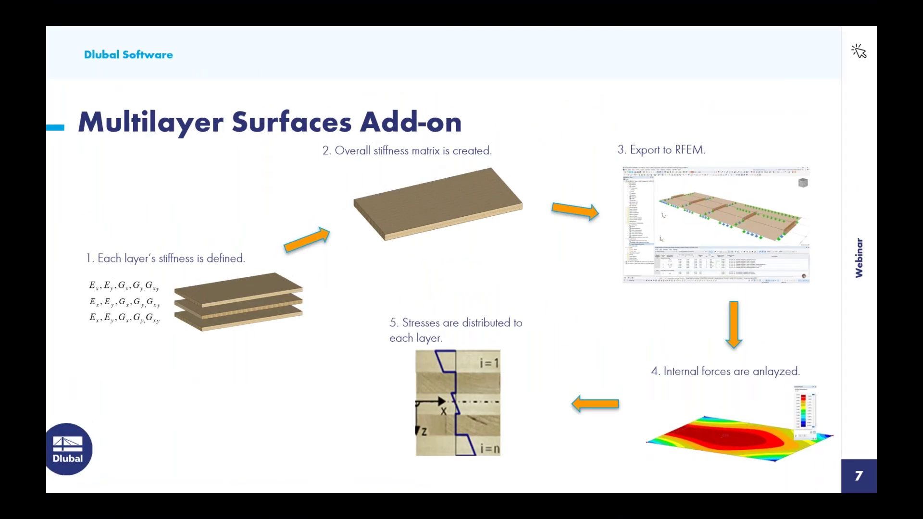
key(Right)
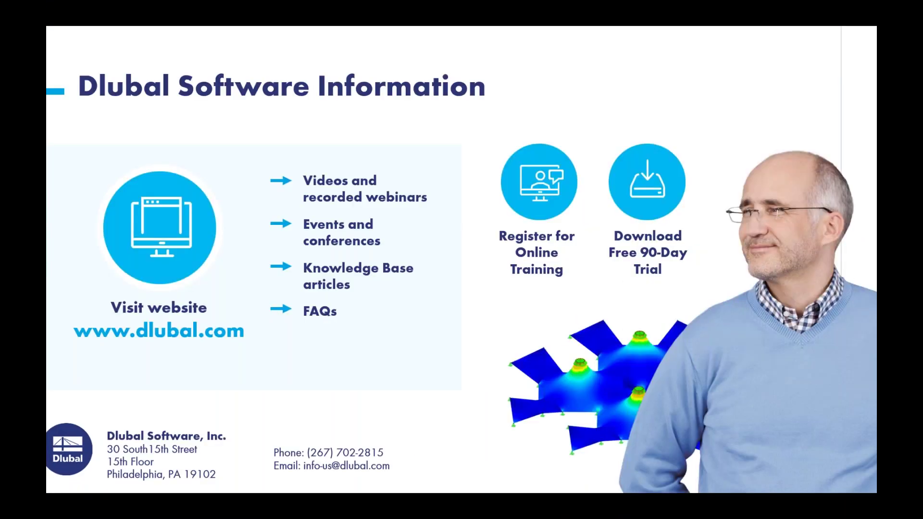